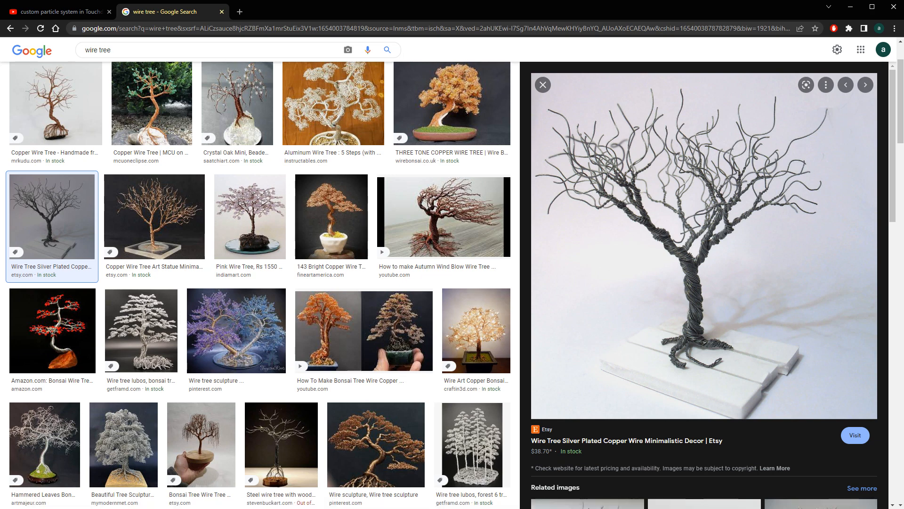
- Switch to TouchDesigner and examine the finished Arbore tree network, from its source operators to the render and composite chain
{"action": "key", "text": "alt+Tab"}
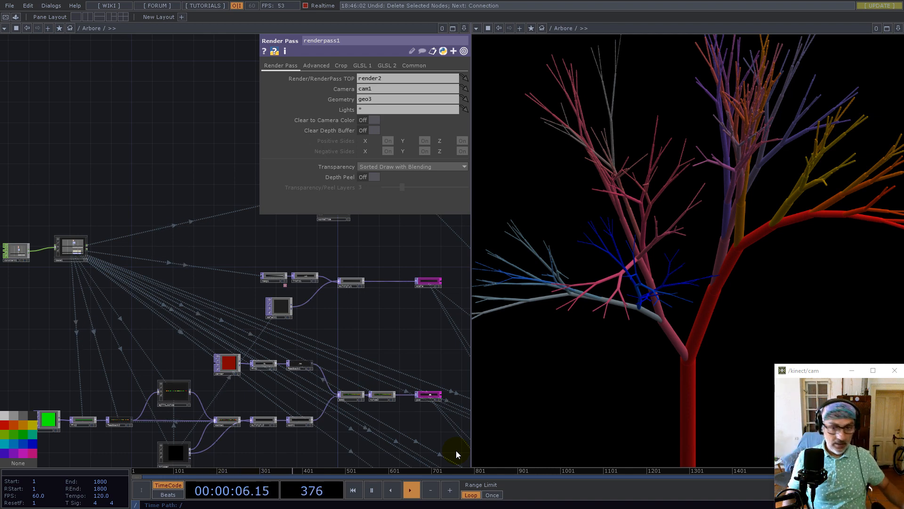
{"action": "scroll", "coordinate": [171, 307], "scroll_direction": "down", "scroll_amount": 4}
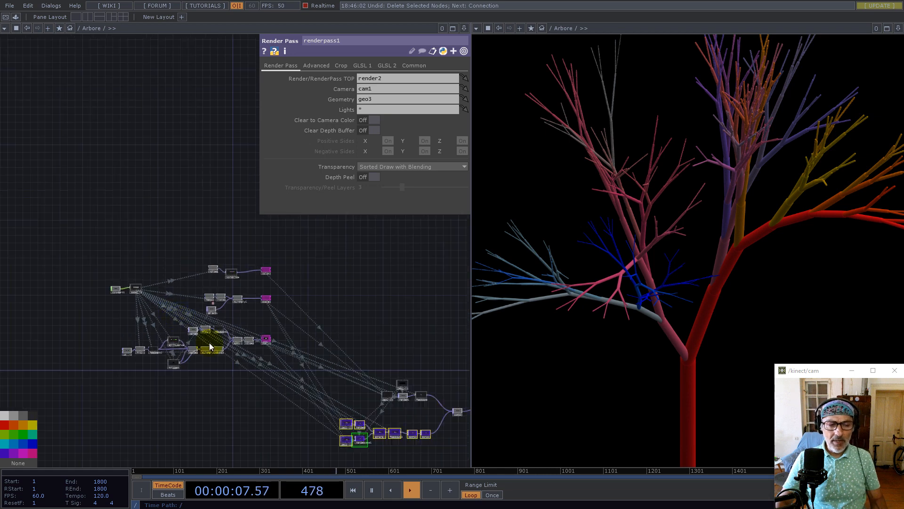
{"action": "left_click_drag", "start_coordinate": [284, 389], "coordinate": [385, 372]}
{"action": "scroll", "coordinate": [422, 405], "scroll_direction": "up", "scroll_amount": 5}
{"action": "scroll", "coordinate": [363, 379], "scroll_direction": "down", "scroll_amount": 3}
{"action": "right_click_drag", "start_coordinate": [367, 375], "coordinate": [131, 279]}
{"action": "left_click_drag", "start_coordinate": [292, 275], "coordinate": [201, 301]}
- Compare the tree render without and with the composite in the output chain, viewing the custom particle system video in between
{"action": "left_click_drag", "start_coordinate": [250, 273], "coordinate": [382, 281]}
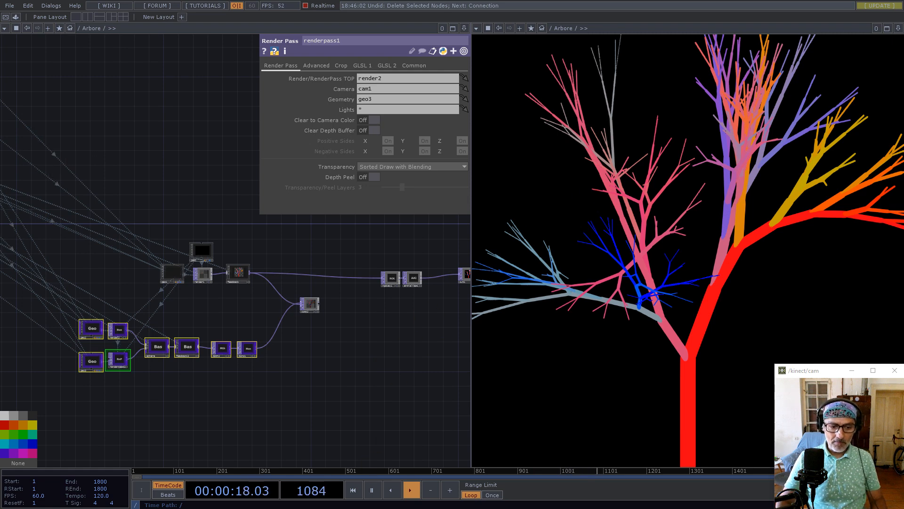
{"action": "key", "text": "alt+Tab"}
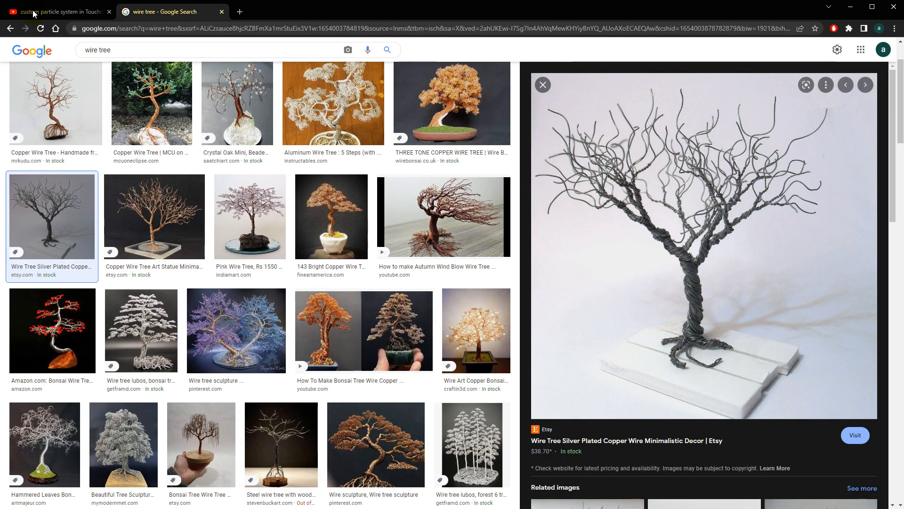
{"action": "left_click", "coordinate": [42, 14]}
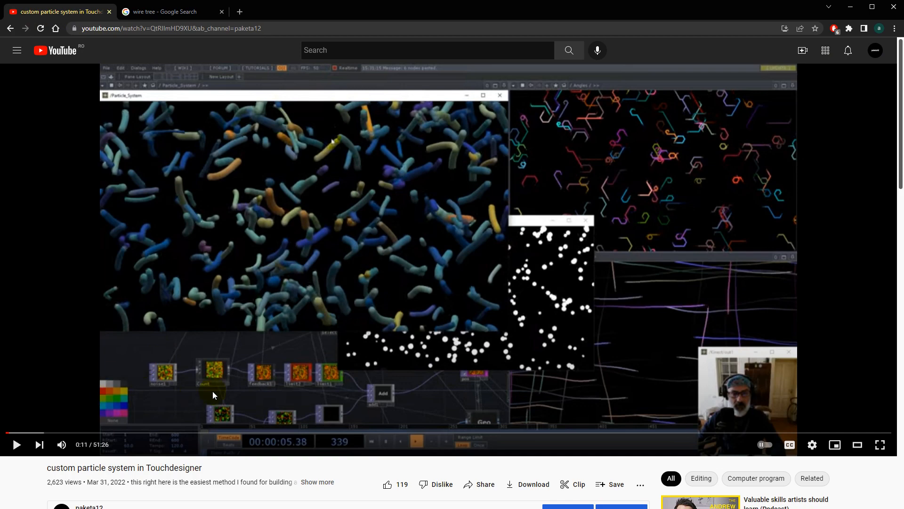
{"action": "key", "text": "alt+Tab"}
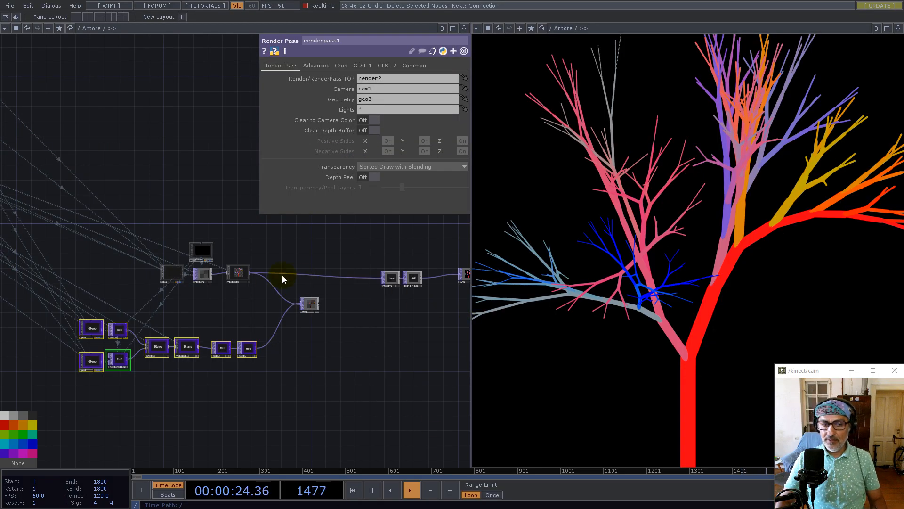
{"action": "left_click_drag", "start_coordinate": [320, 306], "coordinate": [379, 282]}
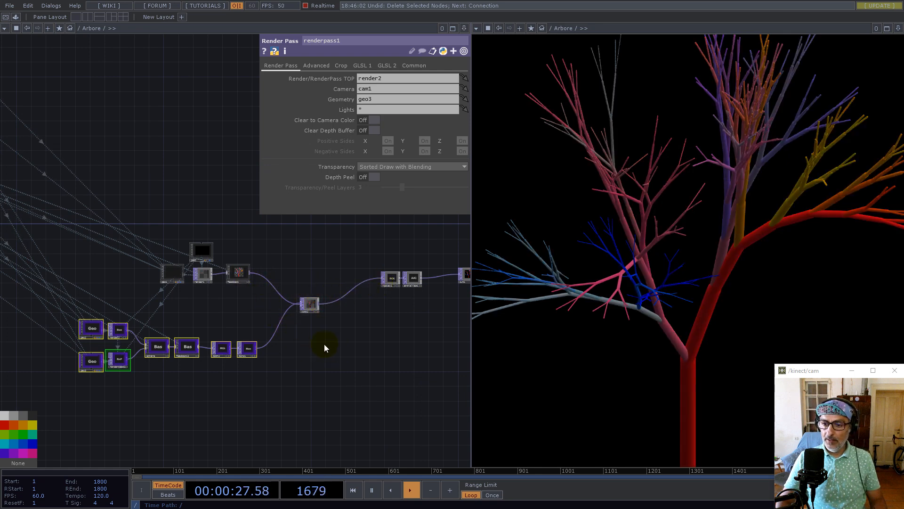
- Leave the Arbore network for the project1 network and close the extra pane showing the tree
{"action": "scroll", "coordinate": [340, 322], "scroll_direction": "down", "scroll_amount": 3}
{"action": "scroll", "coordinate": [340, 322], "scroll_direction": "down", "scroll_amount": 6}
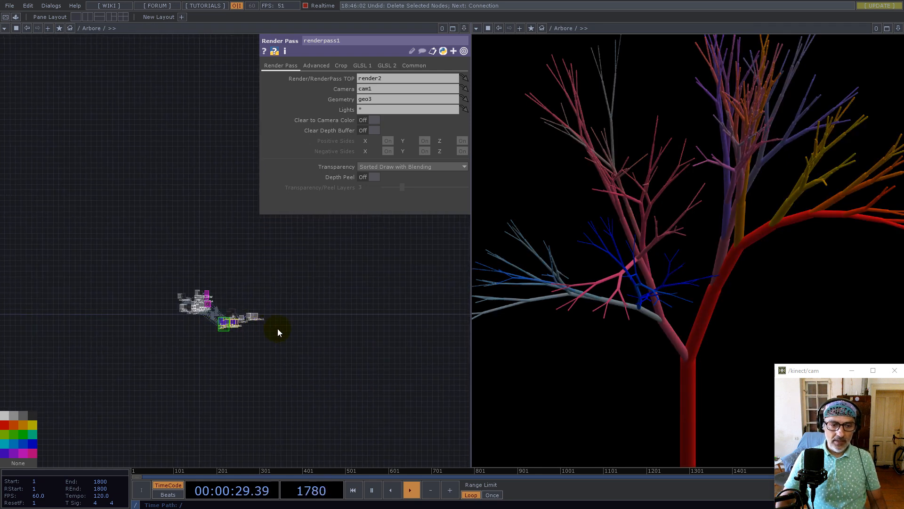
{"action": "double_click", "coordinate": [266, 378]}
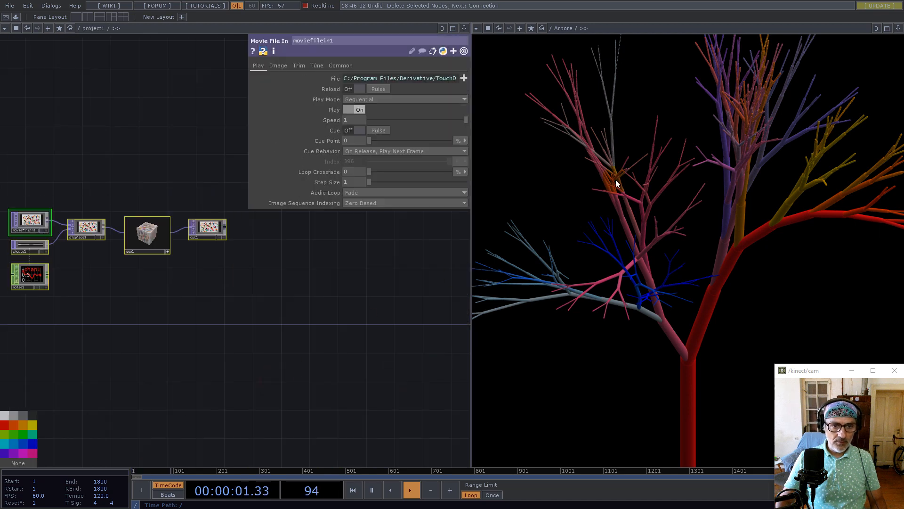
{"action": "left_click", "coordinate": [900, 30]}
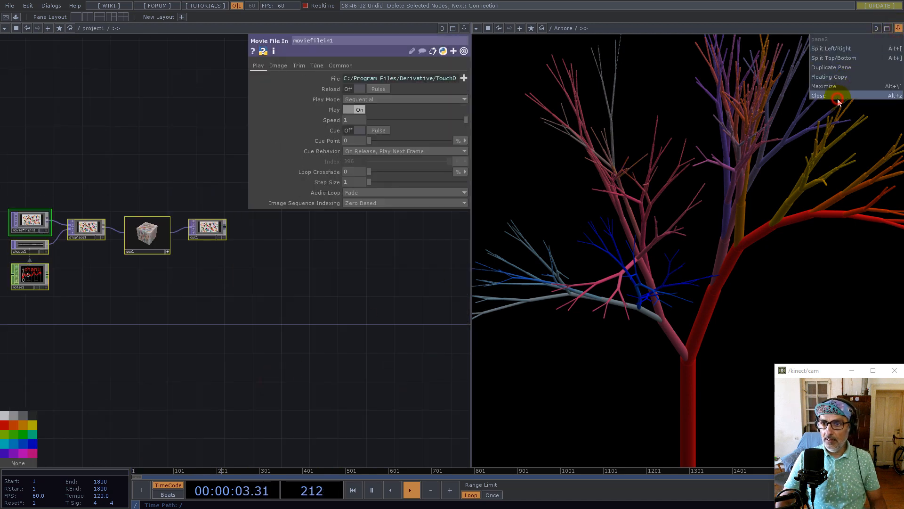
{"action": "left_click", "coordinate": [843, 94]}
- Delete all the default operators in the project1 network
{"action": "left_click_drag", "start_coordinate": [547, 361], "coordinate": [192, 188]}
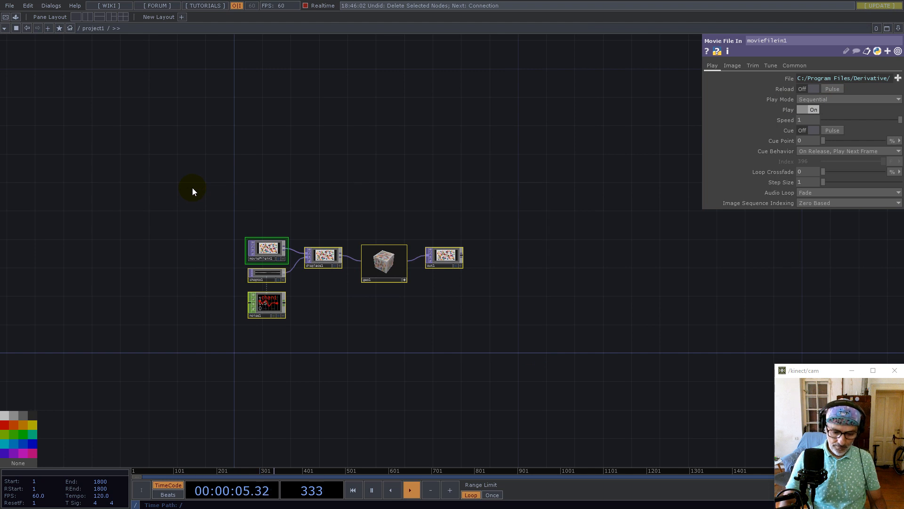
{"action": "key", "text": "Delete"}
{"action": "key", "text": "h"}
- Add a Constant CHOP to the empty project1 network
{"action": "double_click", "coordinate": [344, 243]}
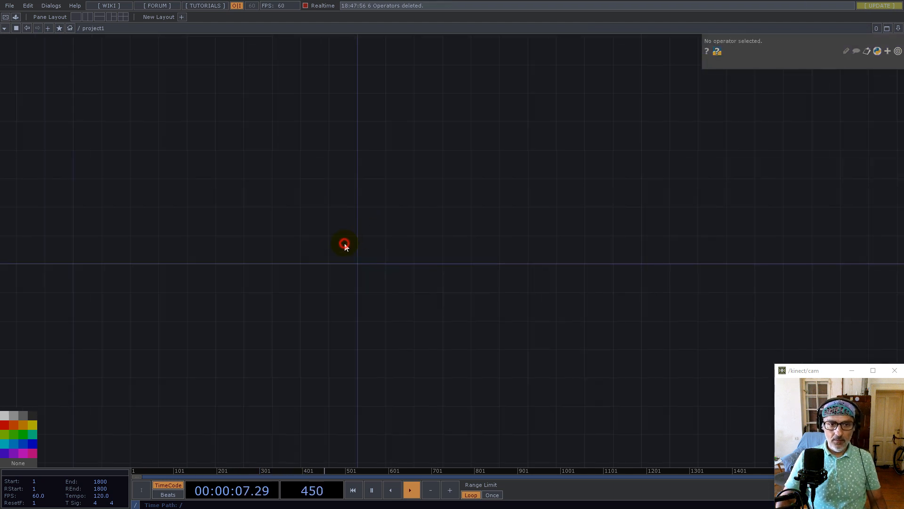
{"action": "type", "text": "con"}
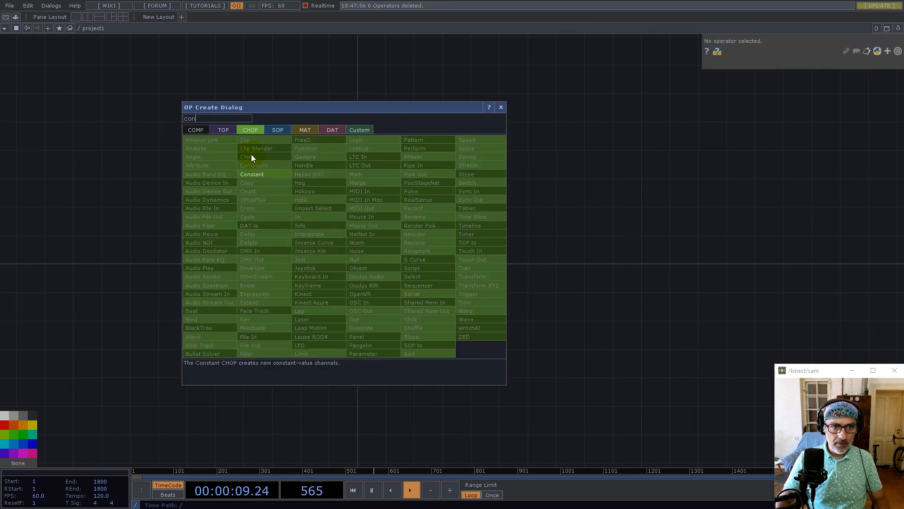
{"action": "left_click", "coordinate": [262, 173]}
{"action": "left_click", "coordinate": [339, 249]}
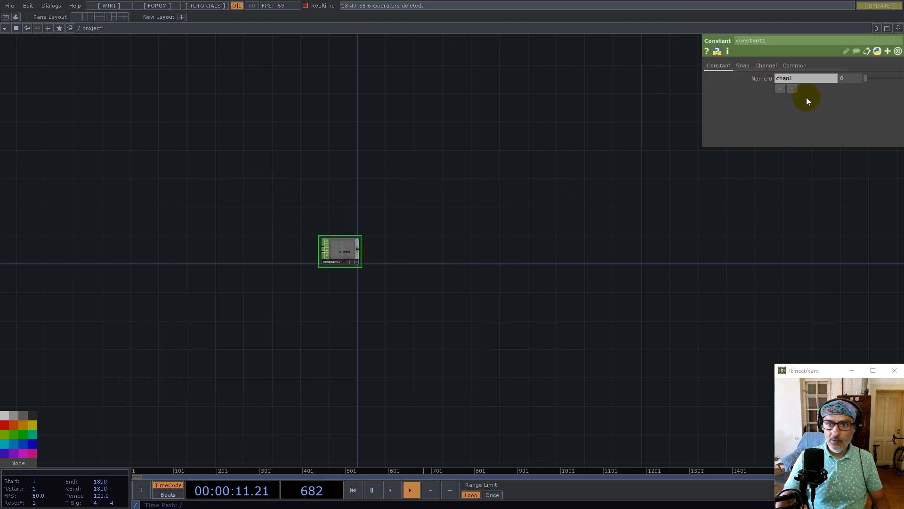
- Name the Constant CHOP's first channel res and set its value to 1280
{"action": "type", "text": "re"}
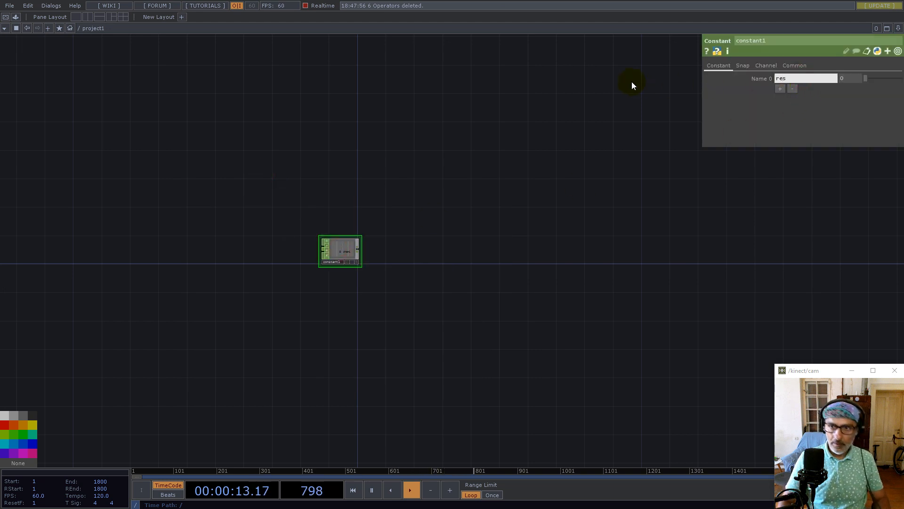
{"action": "type", "text": "s"}
{"action": "left_click", "coordinate": [849, 79]}
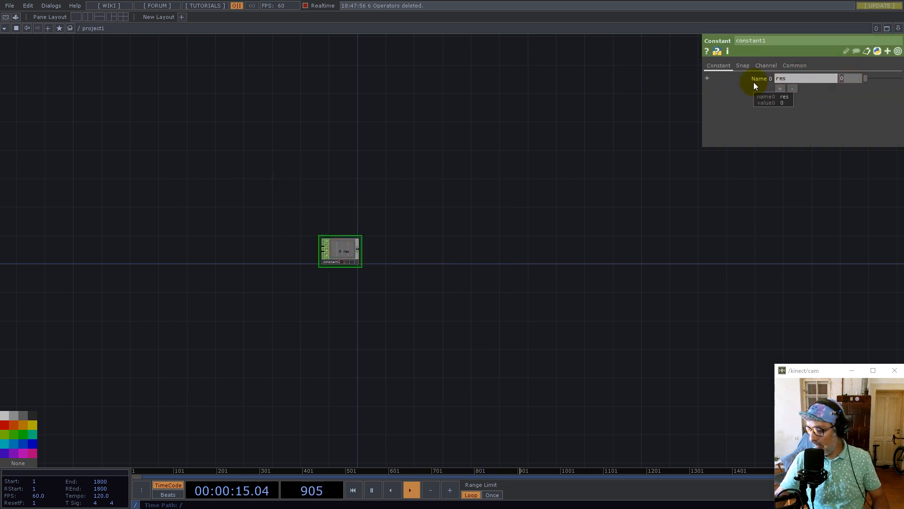
{"action": "type", "text": "1280"}
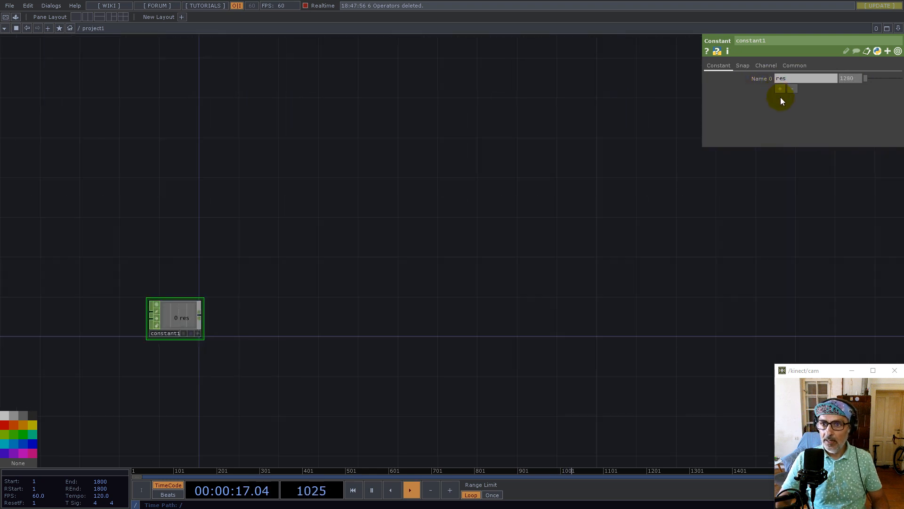
- Add a second channel named branches to the Constant CHOP and set its value to 2**4
{"action": "left_click", "coordinate": [780, 89]}
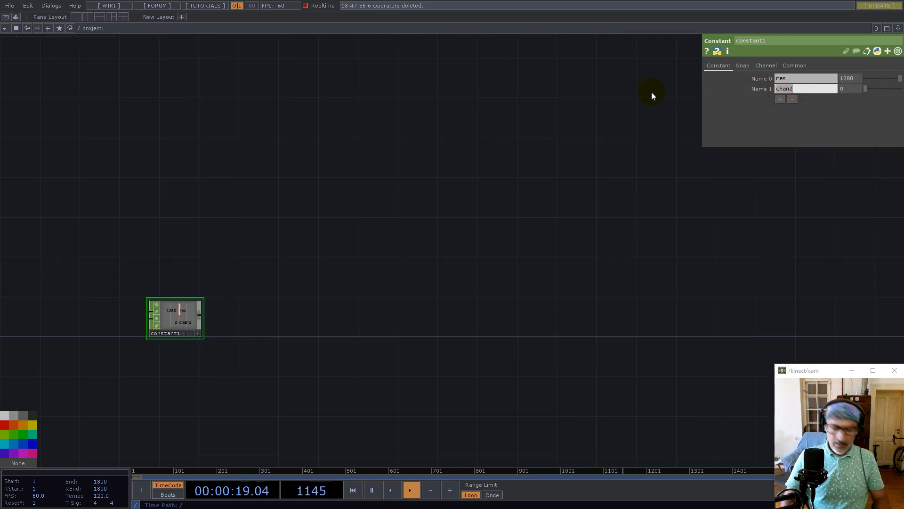
{"action": "type", "text": "branc"}
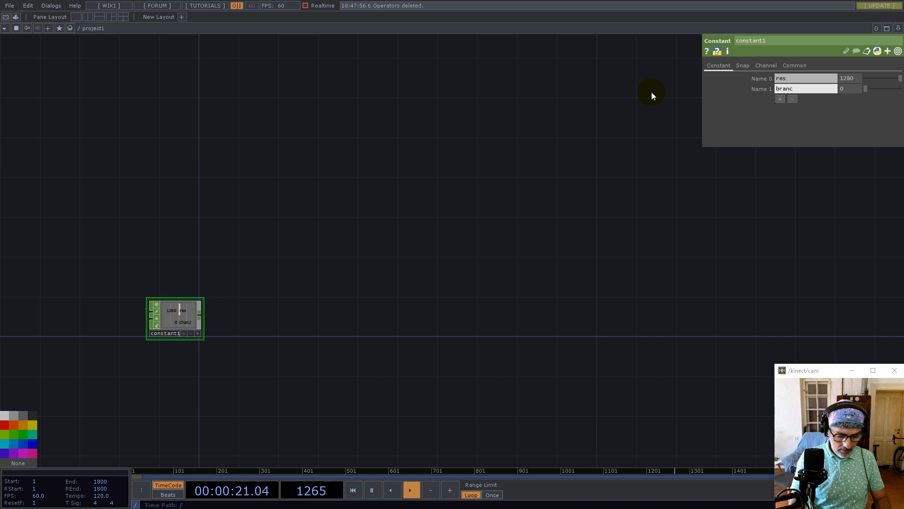
{"action": "type", "text": "hes"}
{"action": "scroll", "coordinate": [651, 92], "scroll_direction": "up", "scroll_amount": 3}
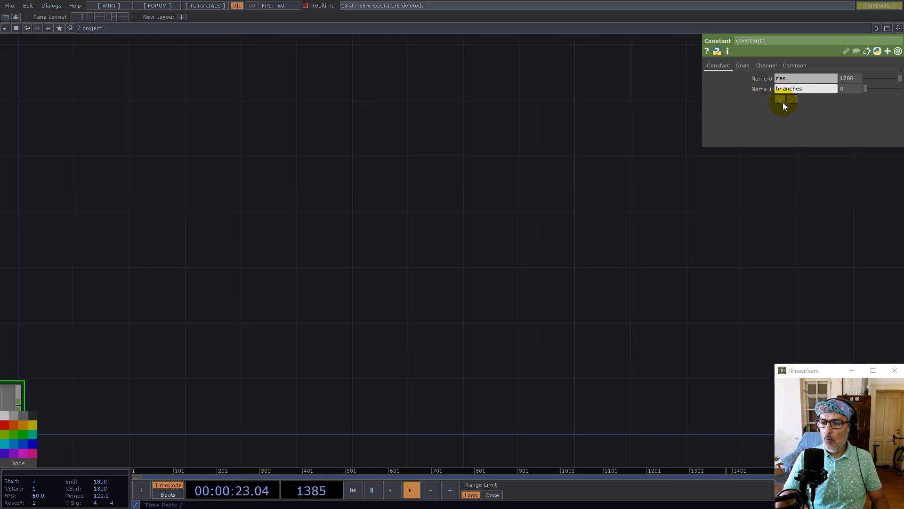
{"action": "left_click_drag", "start_coordinate": [355, 301], "coordinate": [566, 262]}
{"action": "scroll", "coordinate": [566, 263], "scroll_direction": "down", "scroll_amount": 3}
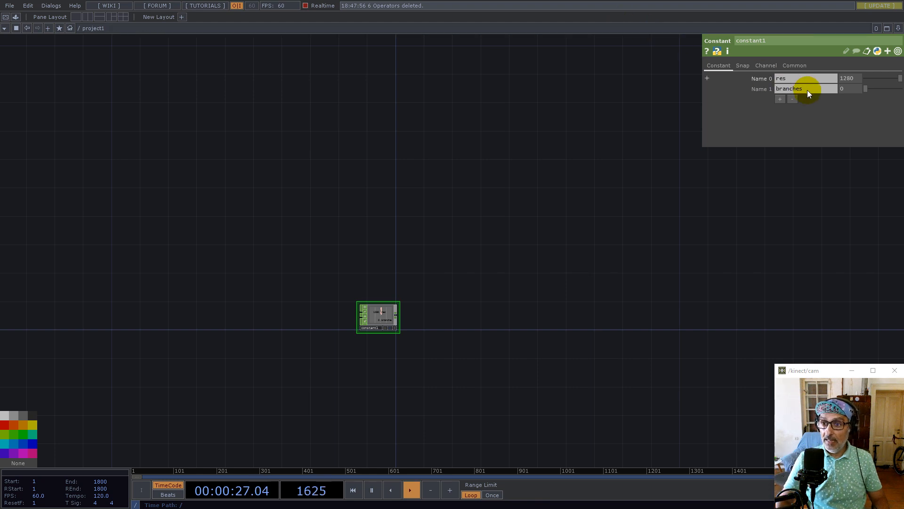
{"action": "left_click_drag", "start_coordinate": [855, 88], "coordinate": [805, 89]}
{"action": "type", "text": "2"}
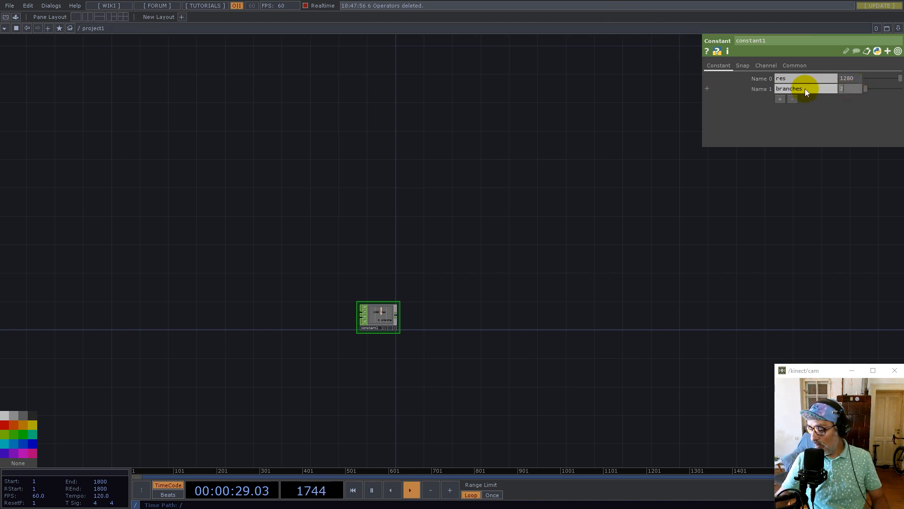
{"action": "type", "text": "**4"}
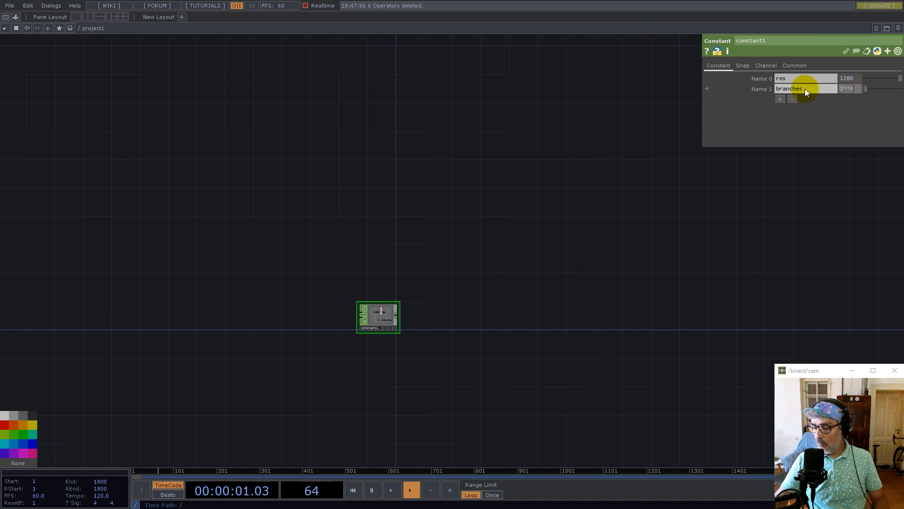
{"action": "key", "text": "Return"}
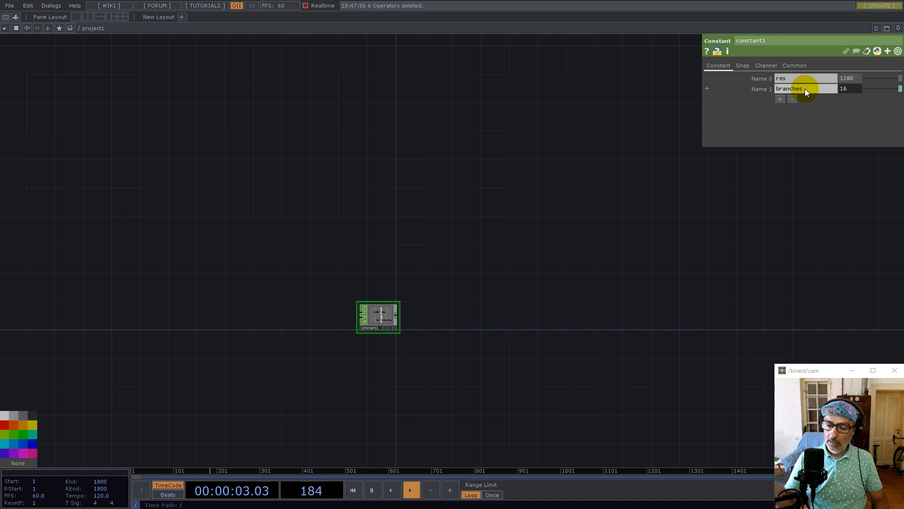
- Add a third channel named radius to the Constant CHOP and set its value to 1/64
{"action": "scroll", "coordinate": [374, 323], "scroll_direction": "up", "scroll_amount": 5}
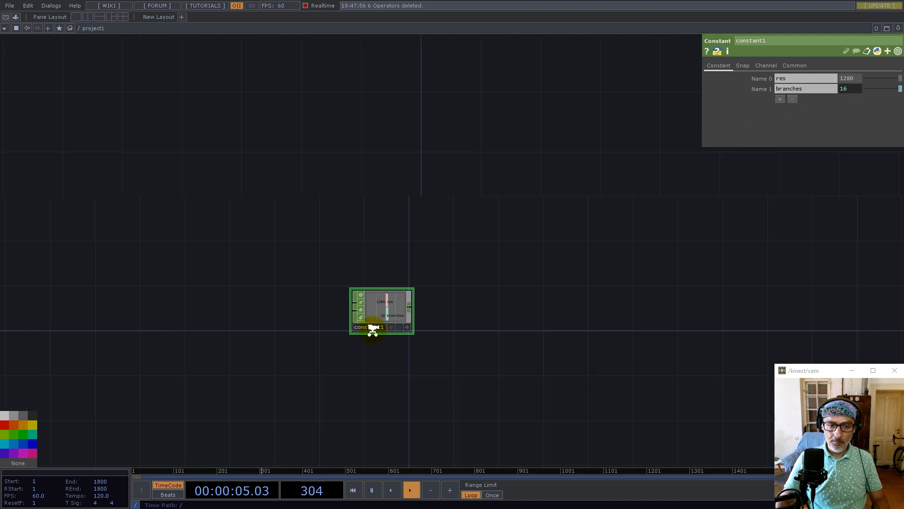
{"action": "left_click", "coordinate": [780, 99]}
{"action": "left_click", "coordinate": [794, 99]}
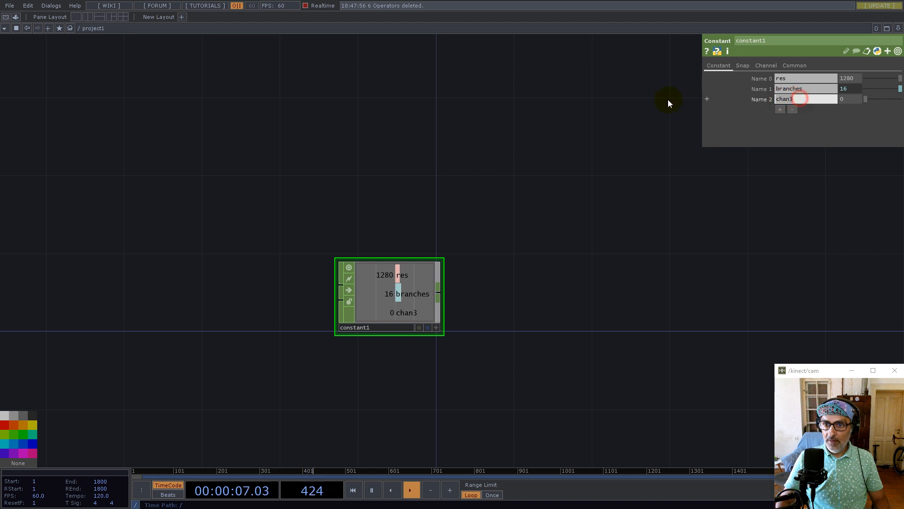
{"action": "type", "text": "radius"}
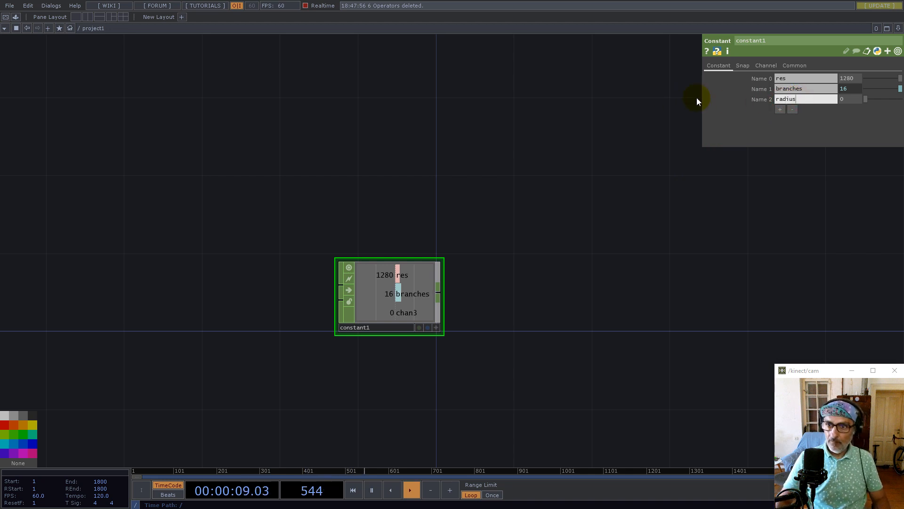
{"action": "left_click", "coordinate": [847, 99]}
{"action": "type", "text": "1"}
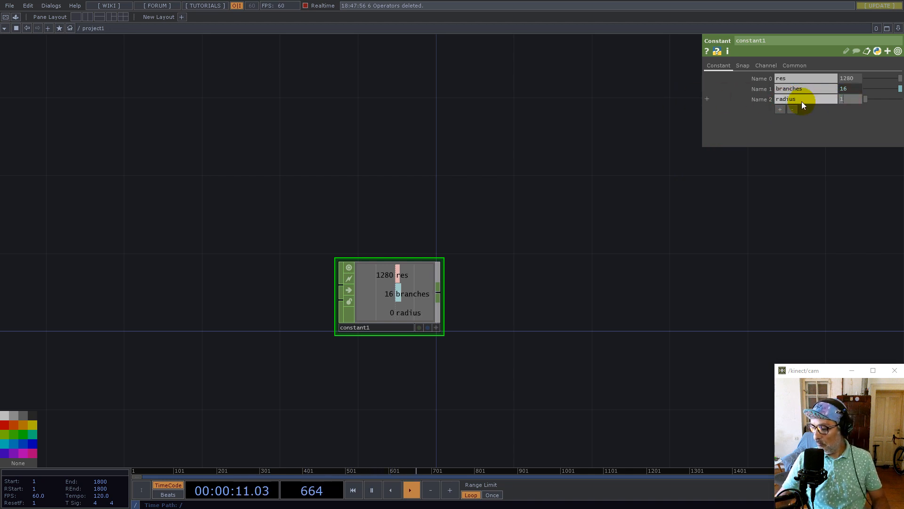
{"action": "type", "text": "/64"}
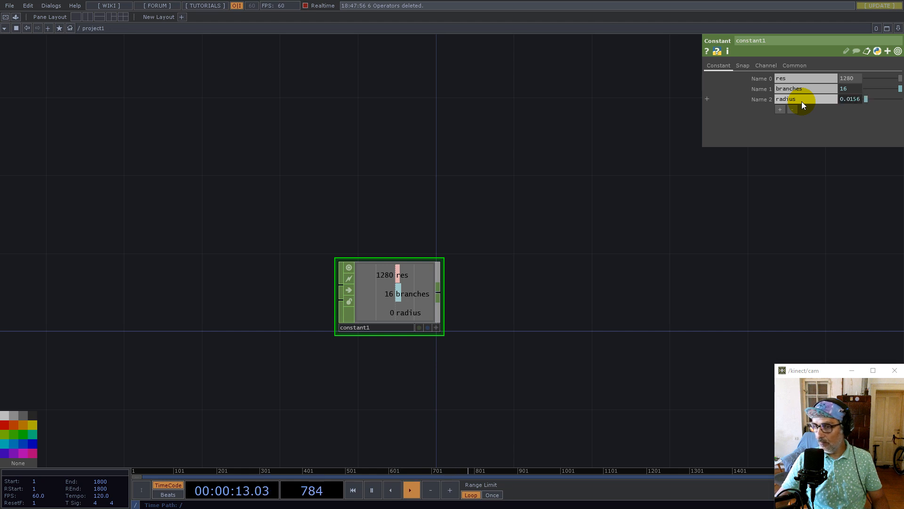
{"action": "key", "text": "Return"}
- Add a fourth channel named speed to the Constant CHOP and set its value to 1
{"action": "scroll", "coordinate": [801, 100], "scroll_direction": "up", "scroll_amount": 3}
{"action": "left_click", "coordinate": [780, 109]}
{"action": "left_click", "coordinate": [802, 109]}
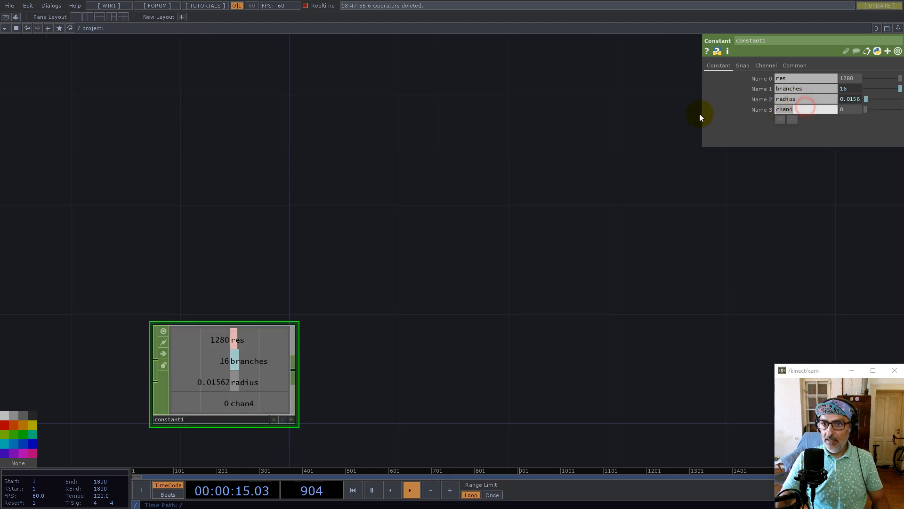
{"action": "type", "text": "speed"}
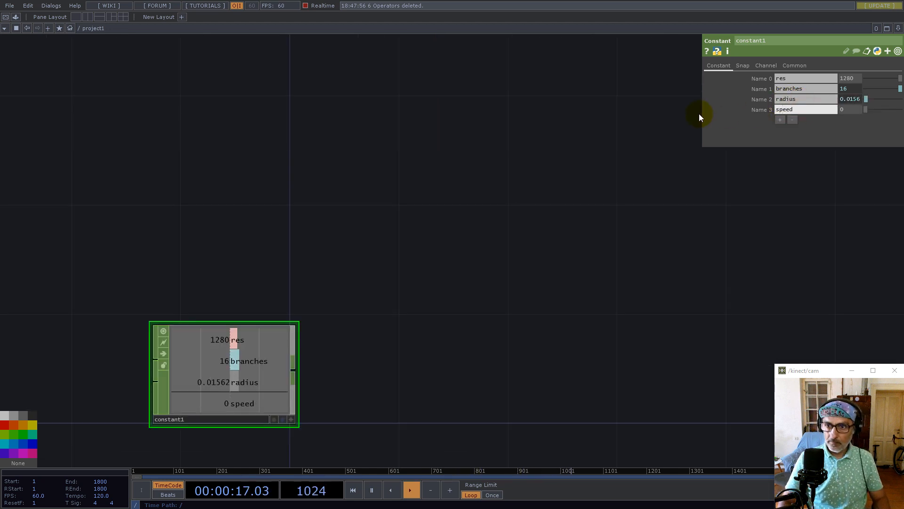
{"action": "left_click", "coordinate": [850, 109]}
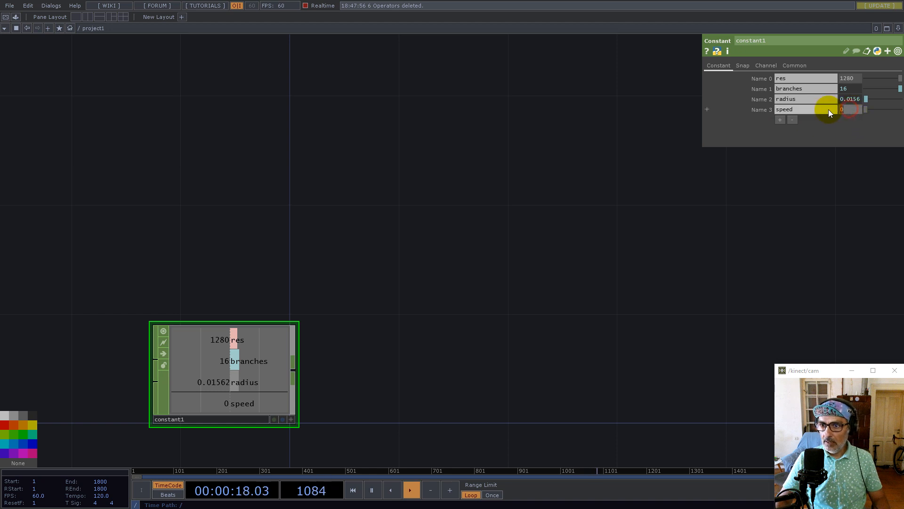
- Add a fifth channel named timer to the Constant CHOP and set its value to 1/256
{"action": "left_click", "coordinate": [780, 118]}
{"action": "left_click", "coordinate": [805, 119]}
{"action": "type", "text": "ti"}
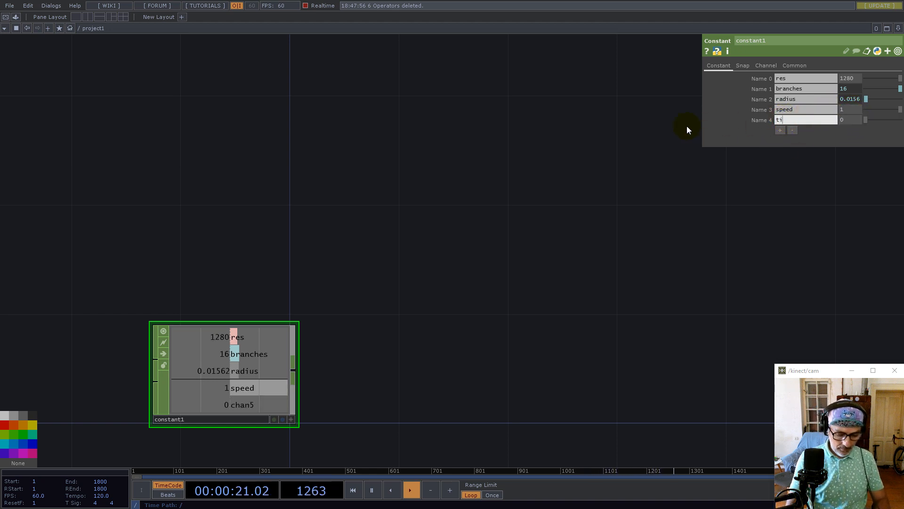
{"action": "type", "text": "mer"}
{"action": "left_click", "coordinate": [846, 119]}
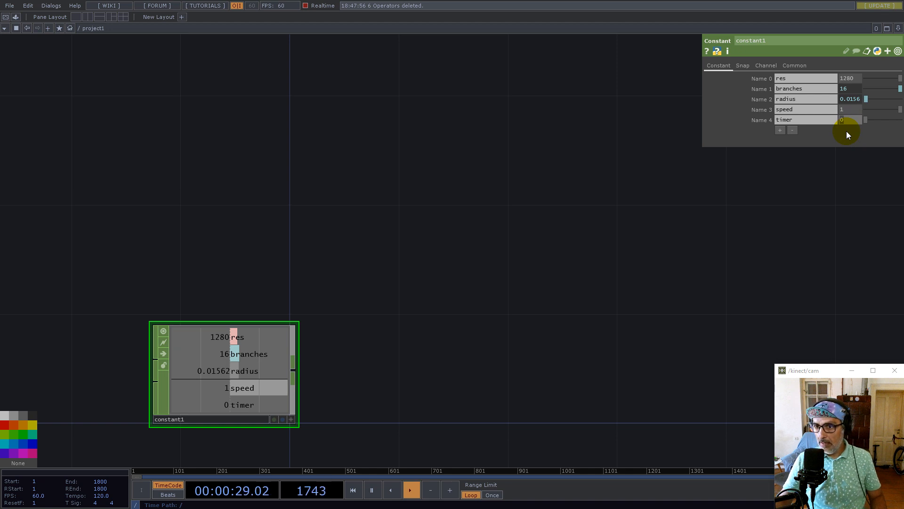
{"action": "type", "text": "1/256"}
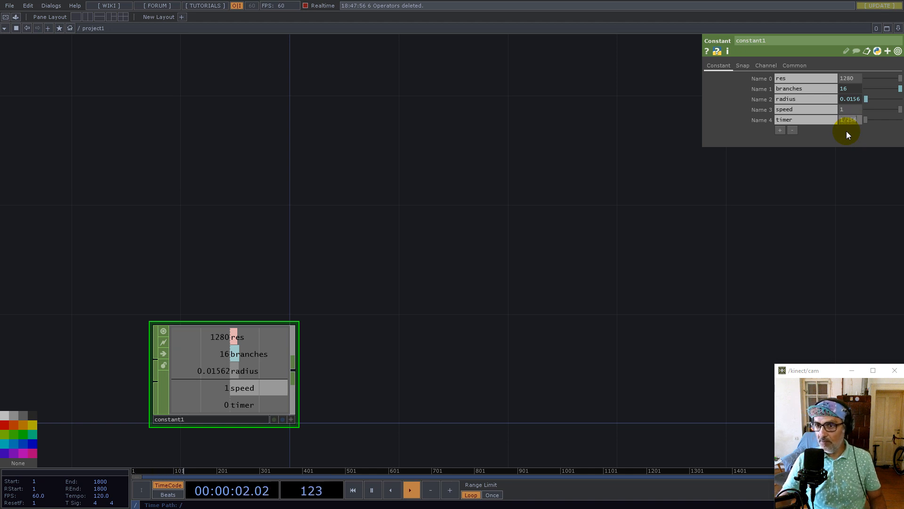
{"action": "key", "text": "Return"}
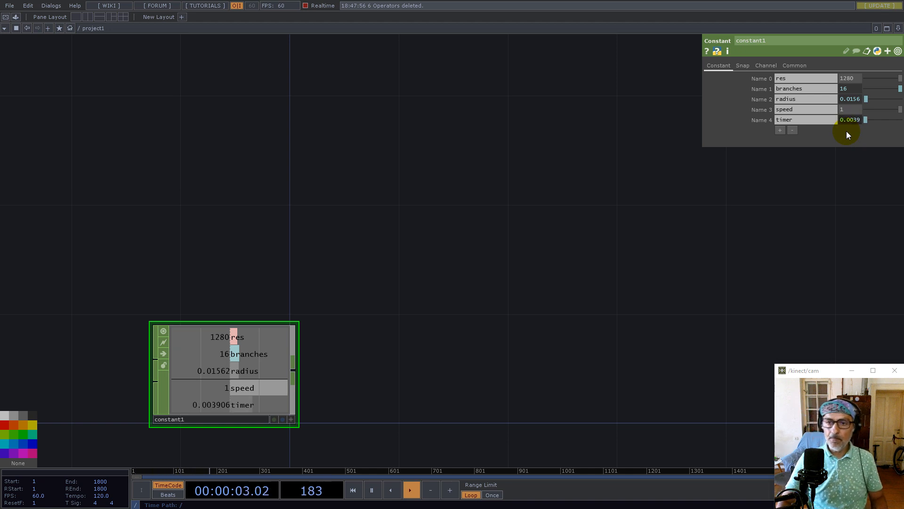
- Connect a Null CHOP after the Constant CHOP and insert a second Null on the wire between them
{"action": "right_click", "coordinate": [295, 371]}
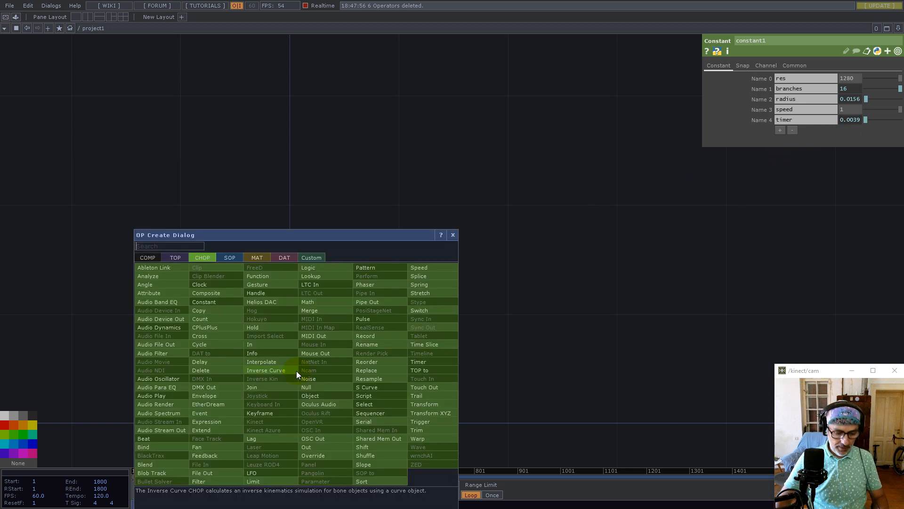
{"action": "type", "text": "nul"}
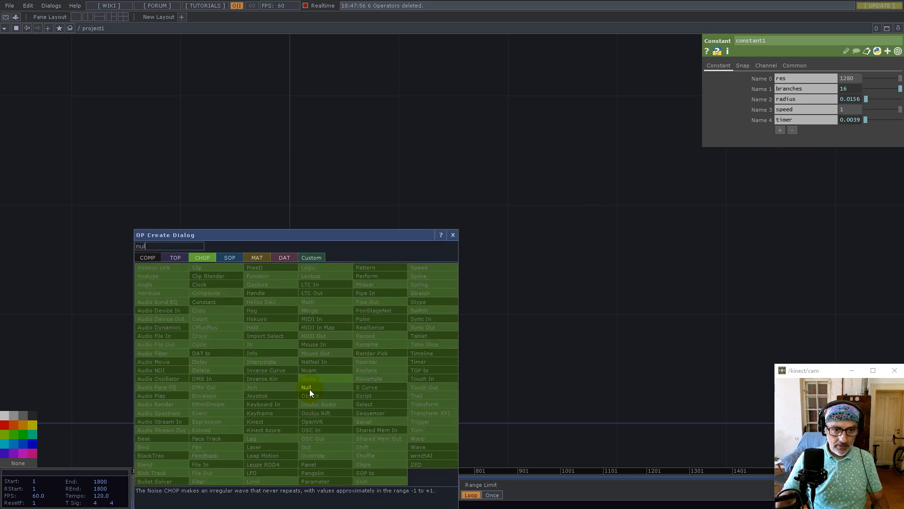
{"action": "left_click", "coordinate": [681, 326]}
{"action": "right_click", "coordinate": [435, 347]}
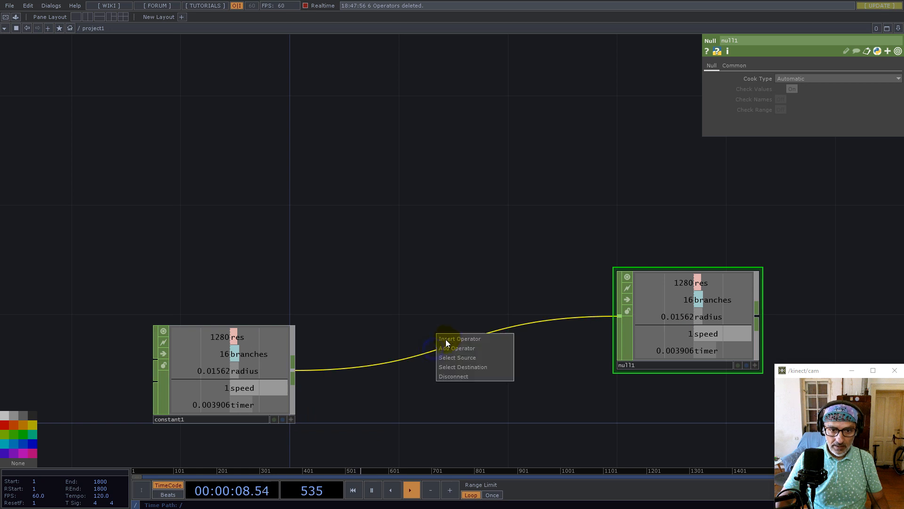
{"action": "left_click", "coordinate": [448, 337]}
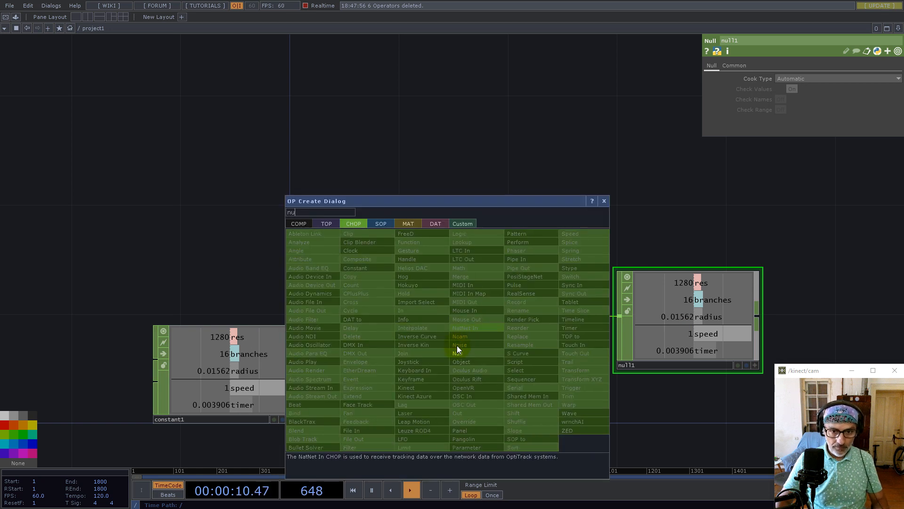
{"action": "left_click", "coordinate": [458, 345]}
{"action": "left_click", "coordinate": [461, 332]}
- Collapse the inserted Null CHOP into a Base component and delete the outer Null at the end of the chain
{"action": "right_click", "coordinate": [466, 324]}
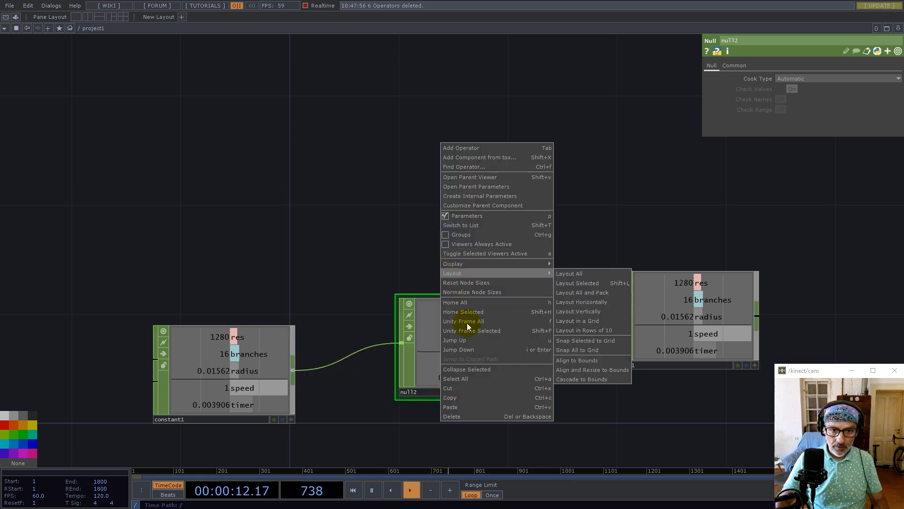
{"action": "left_click", "coordinate": [476, 369]}
{"action": "left_click", "coordinate": [646, 313]}
{"action": "key", "text": "Delete"}
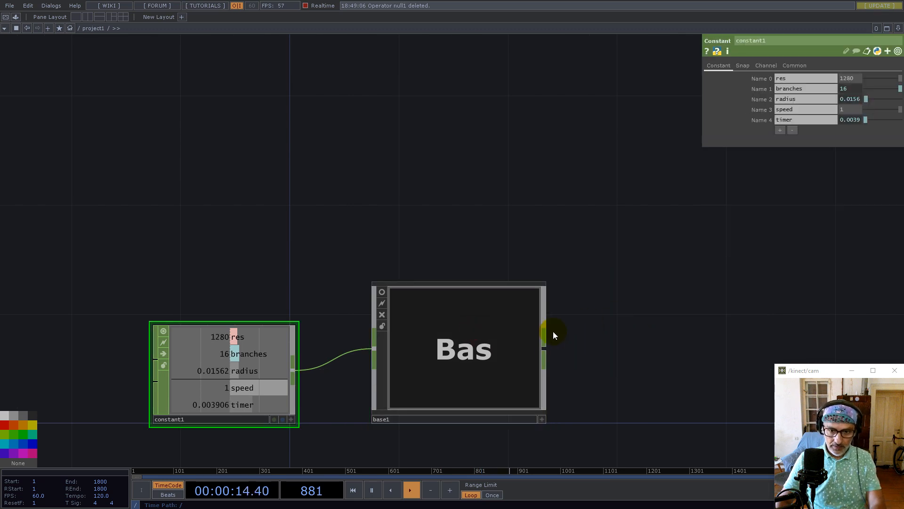
- Rename the Base component to Data and place it beside the Constant CHOP
{"action": "left_click", "coordinate": [388, 298]}
{"action": "left_click", "coordinate": [395, 417]}
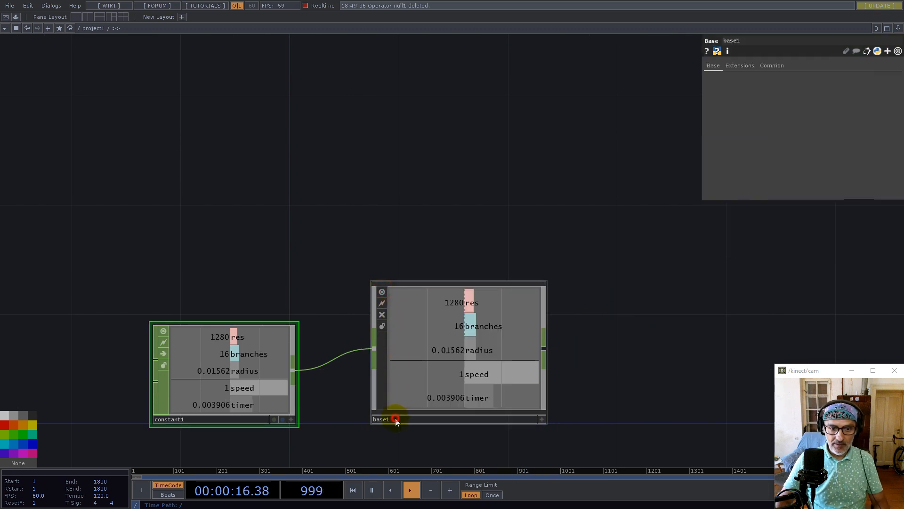
{"action": "type", "text": "Dat"}
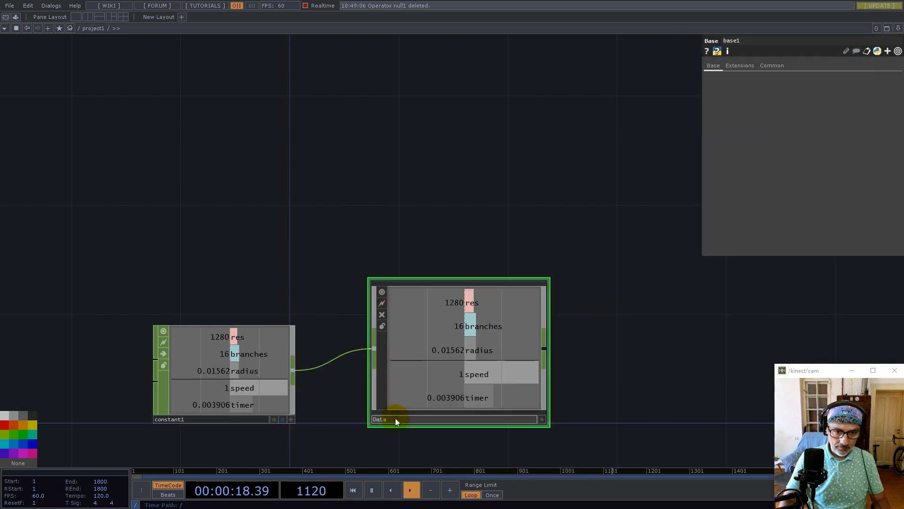
{"action": "type", "text": "a"}
{"action": "key", "text": "Return"}
{"action": "left_click_drag", "start_coordinate": [489, 356], "coordinate": [406, 379]}
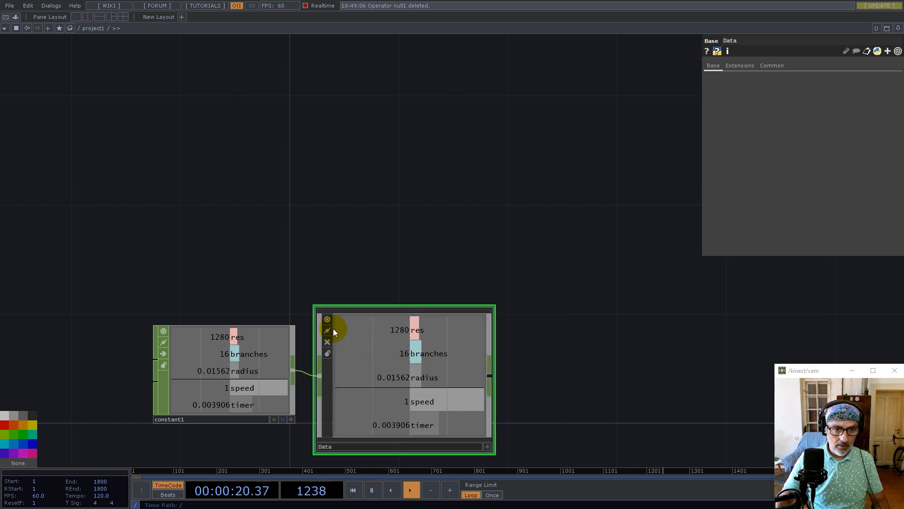
{"action": "left_click", "coordinate": [328, 319]}
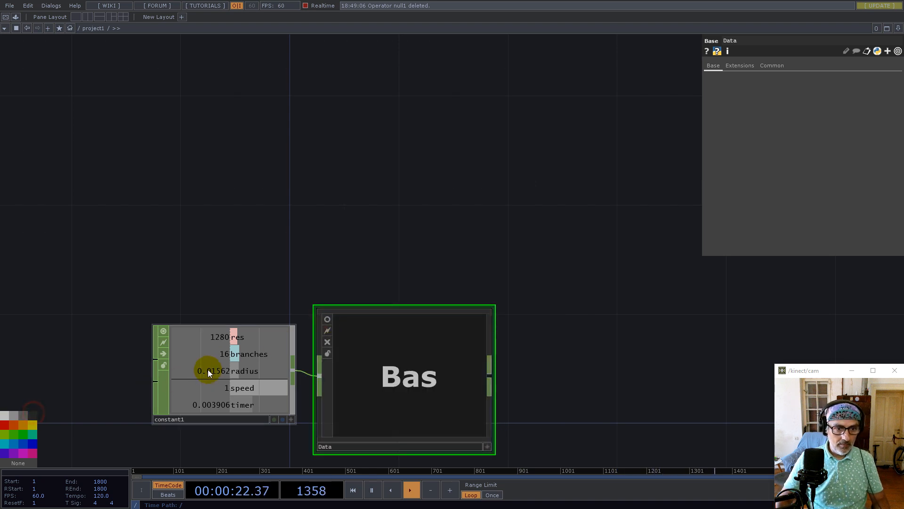
{"action": "left_click_drag", "start_coordinate": [208, 369], "coordinate": [181, 369]}
- Inside the Data component, delete the Null CHOP and branch a Select CHOP off the In CHOP above the main wire
{"action": "double_click", "coordinate": [417, 369]}
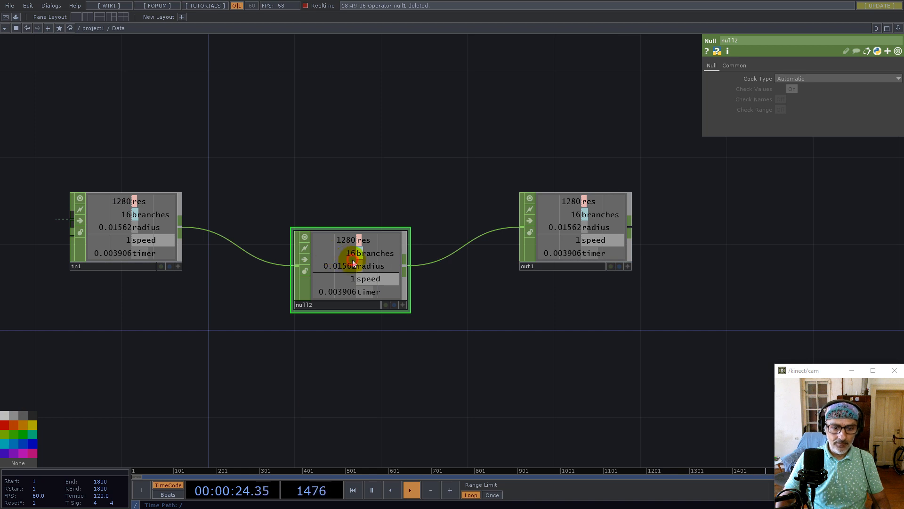
{"action": "key", "text": "Delete"}
{"action": "right_click", "coordinate": [184, 230]}
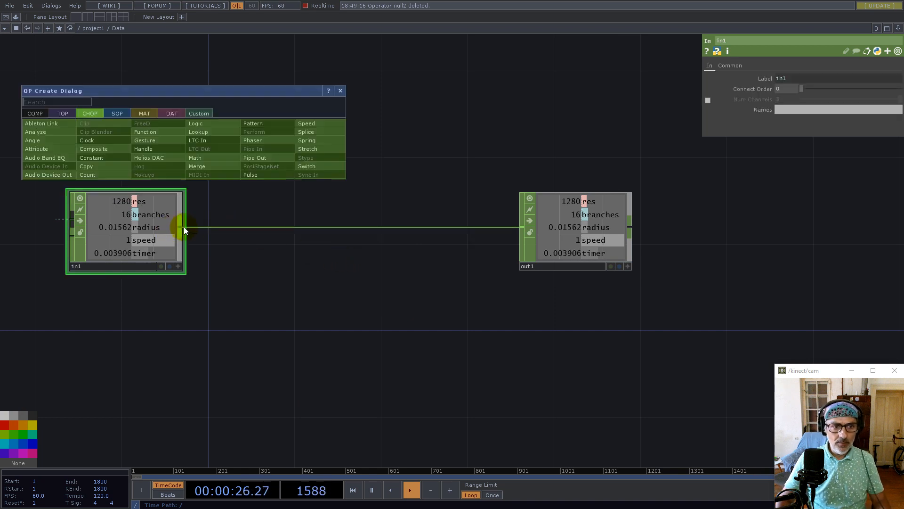
{"action": "type", "text": "sel"}
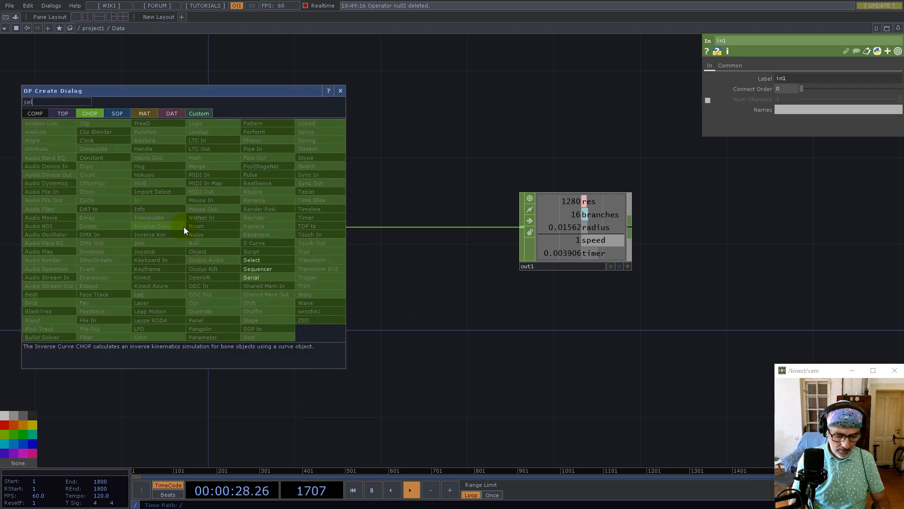
{"action": "left_click", "coordinate": [254, 259]}
{"action": "left_click", "coordinate": [341, 83]}
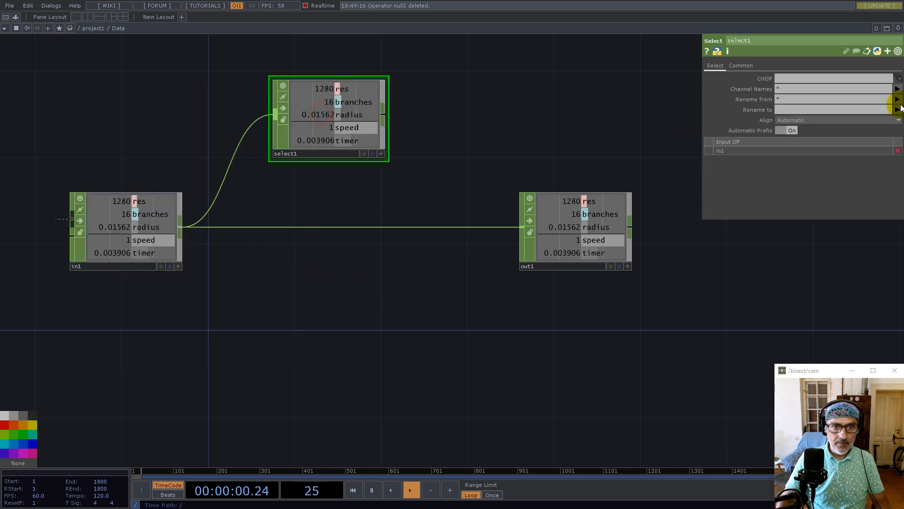
- Make the Select CHOP pick only the branches channel and rename it to splits
{"action": "left_click", "coordinate": [898, 89]}
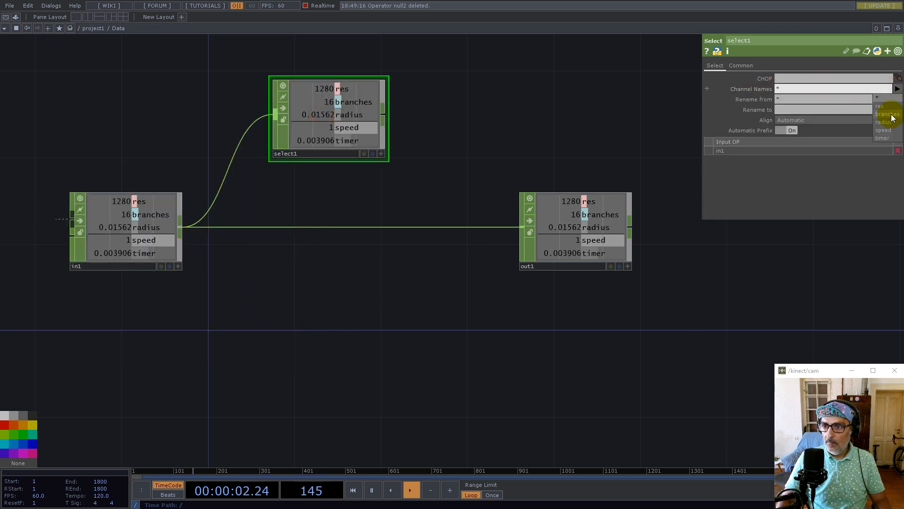
{"action": "left_click", "coordinate": [888, 115]}
{"action": "left_click", "coordinate": [794, 109]}
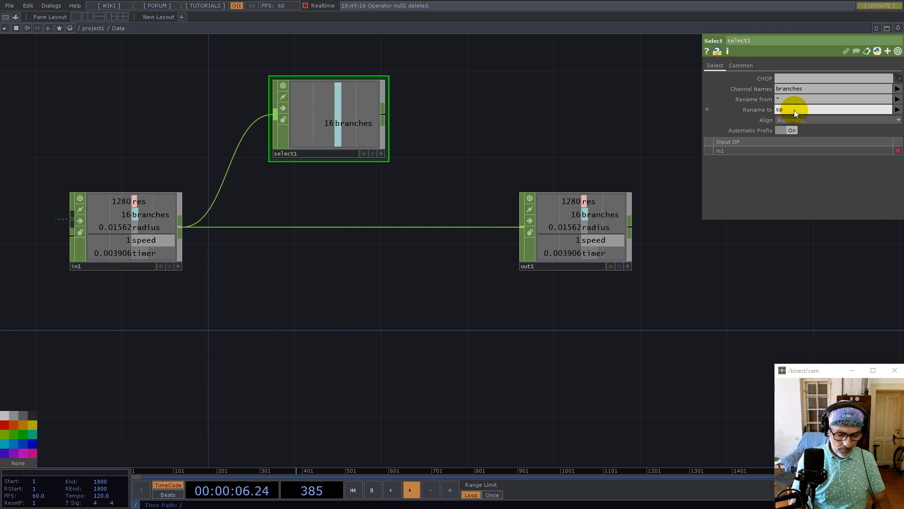
{"action": "type", "text": "splits"}
{"action": "key", "text": "Return"}
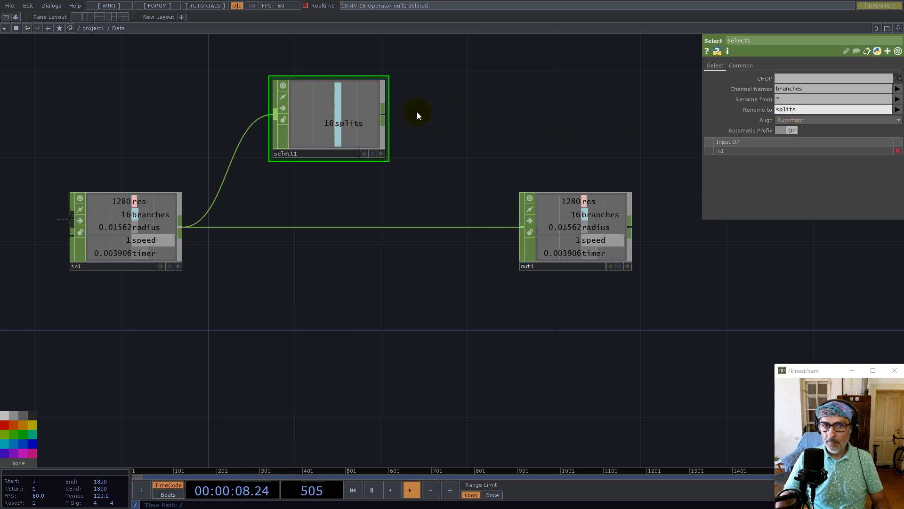
- Connect a Function CHOP after the Select CHOP and set its function to logN(x), Log base N
{"action": "key", "text": "h"}
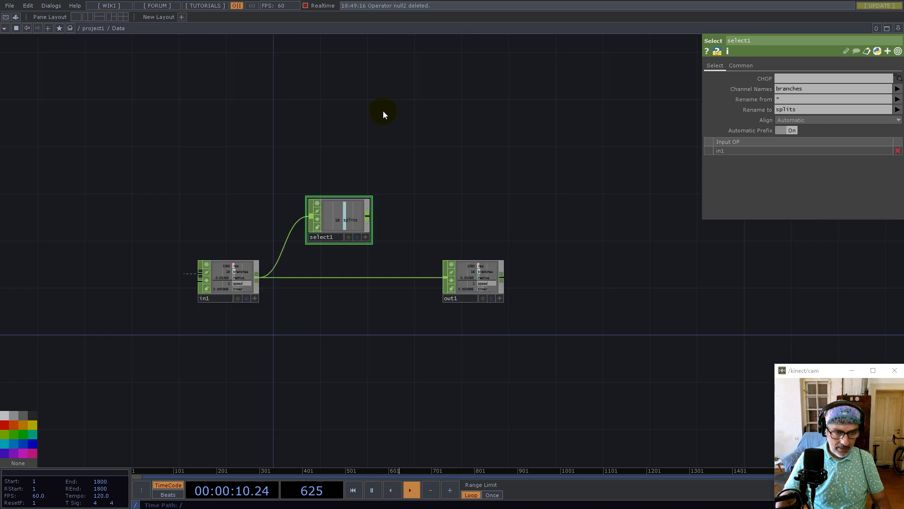
{"action": "right_click", "coordinate": [367, 216]}
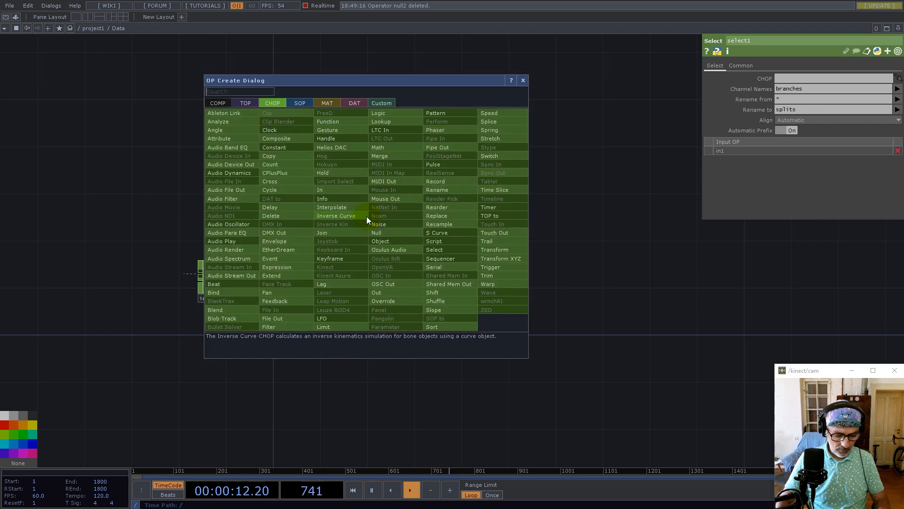
{"action": "left_click", "coordinate": [330, 122]}
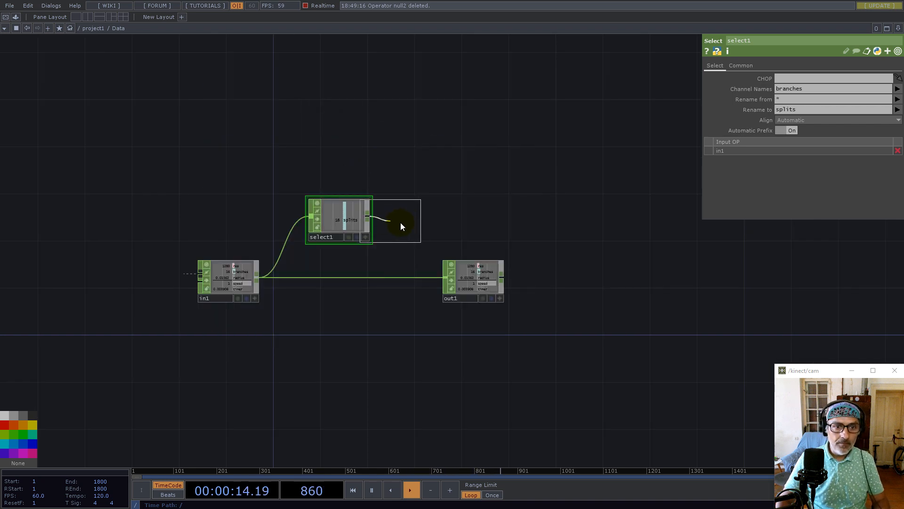
{"action": "left_click", "coordinate": [417, 221]}
{"action": "left_click", "coordinate": [794, 79]}
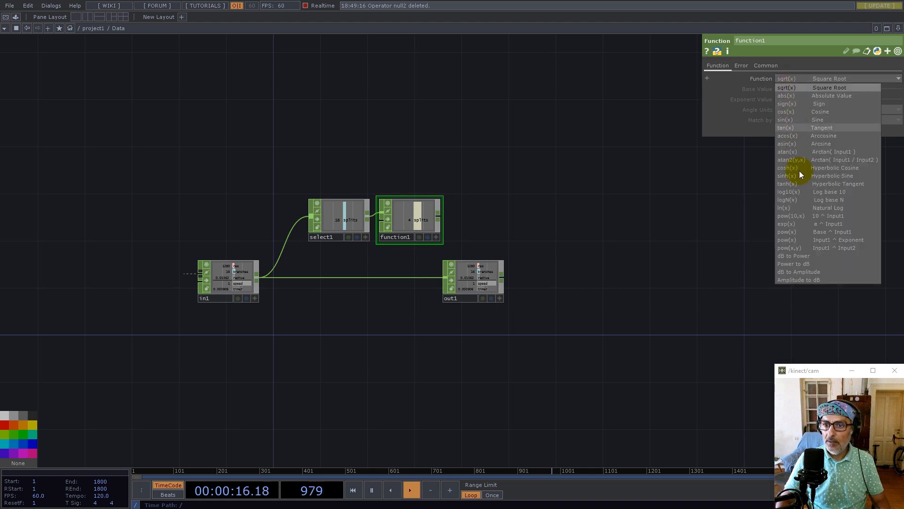
{"action": "left_click", "coordinate": [795, 200]}
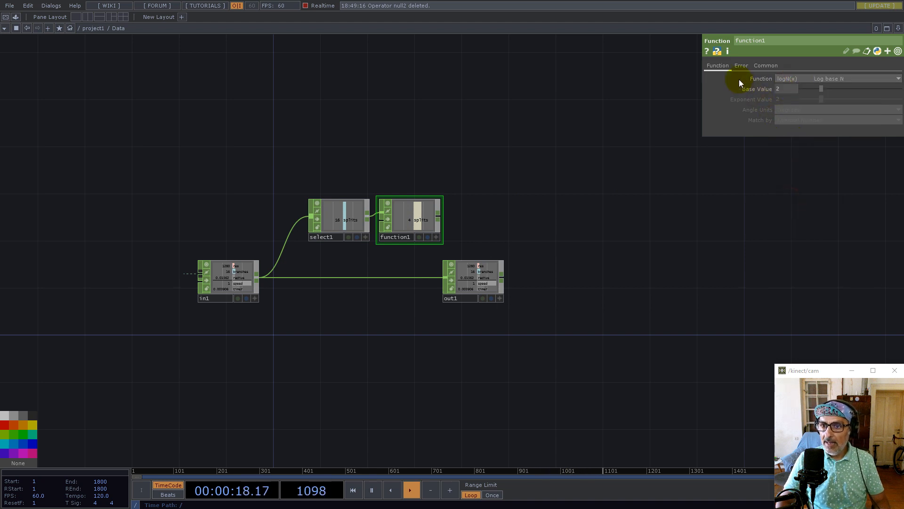
- Move the Out CHOP farther from the In CHOP and insert a Merge CHOP on the wire between them
{"action": "left_click_drag", "start_coordinate": [467, 278], "coordinate": [591, 278]}
{"action": "scroll", "coordinate": [410, 216], "scroll_direction": "up", "scroll_amount": 5}
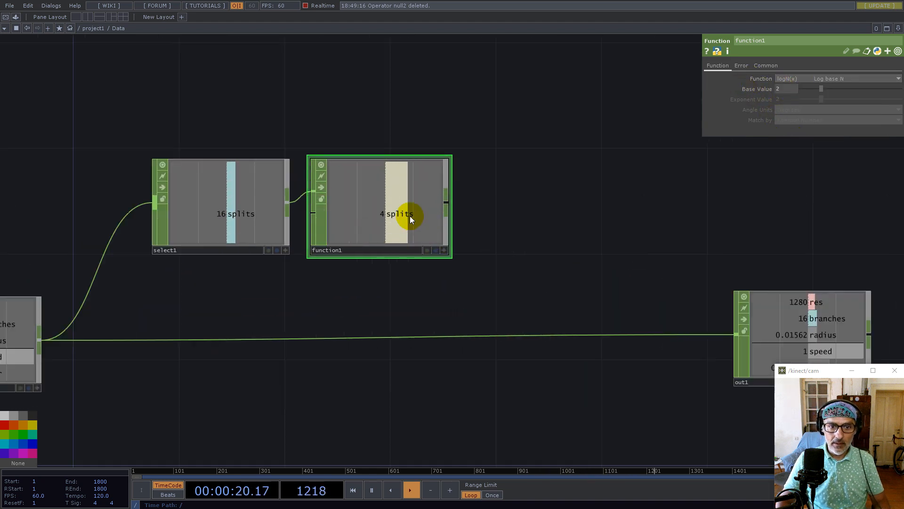
{"action": "left_click_drag", "start_coordinate": [390, 211], "coordinate": [409, 212]}
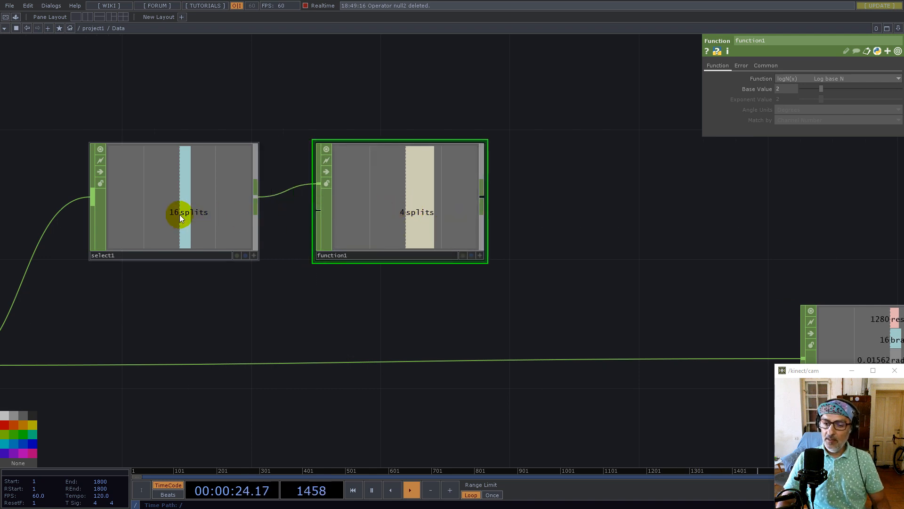
{"action": "scroll", "coordinate": [371, 173], "scroll_direction": "down", "scroll_amount": 3}
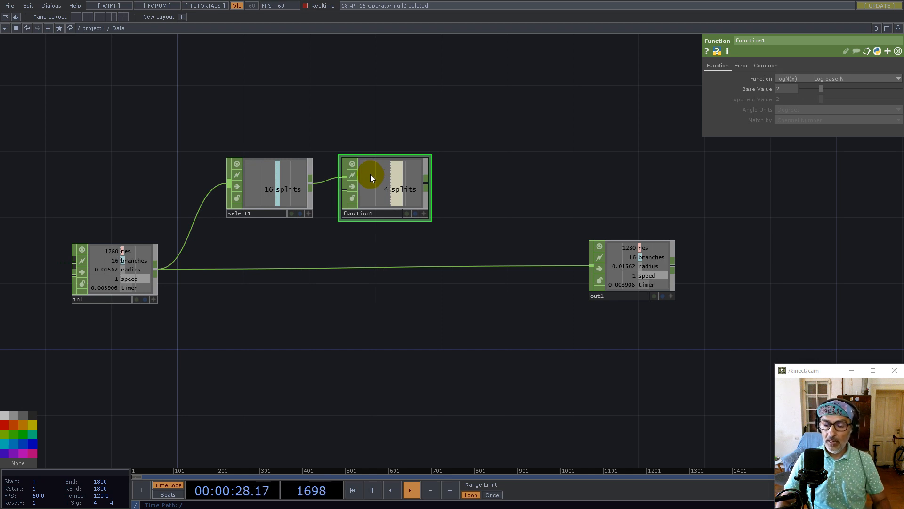
{"action": "scroll", "coordinate": [409, 193], "scroll_direction": "up", "scroll_amount": 3}
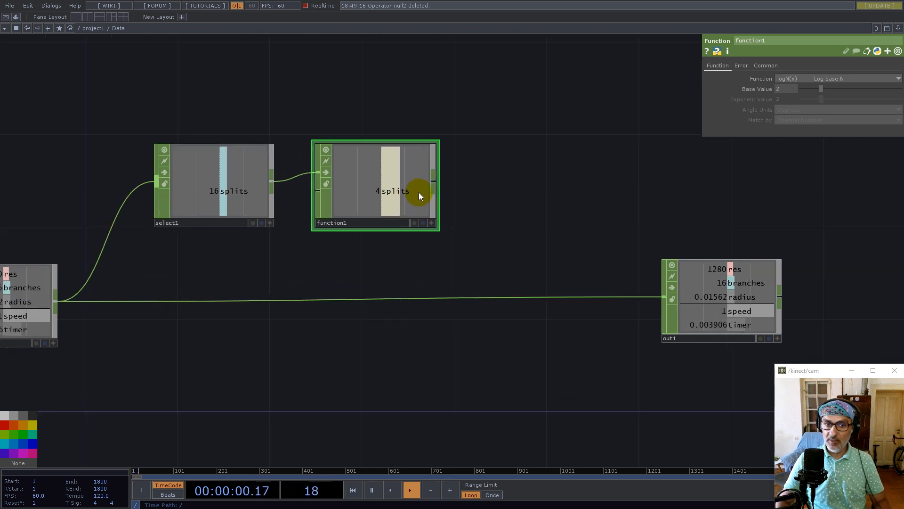
{"action": "right_click", "coordinate": [514, 297]}
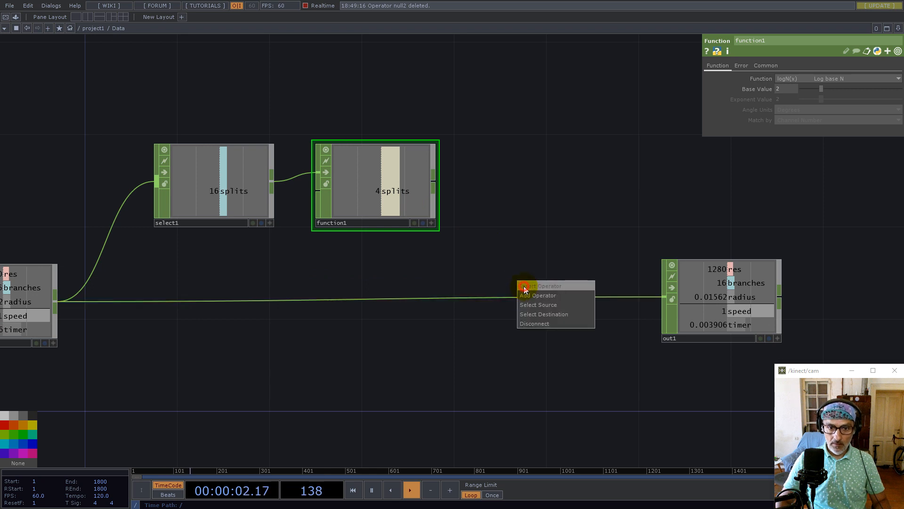
{"action": "left_click", "coordinate": [524, 286]}
{"action": "type", "text": "mer"}
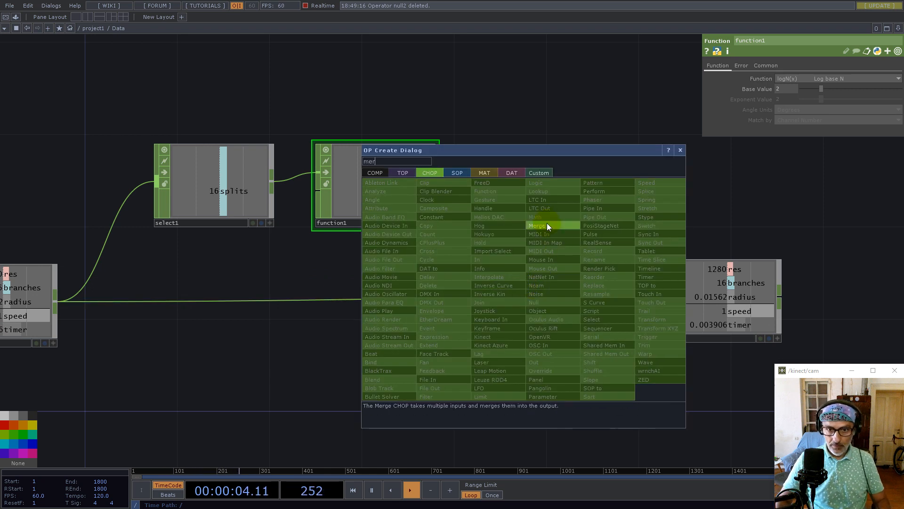
{"action": "left_click", "coordinate": [541, 225]}
{"action": "left_click", "coordinate": [547, 292]}
- Connect the Function CHOP into the Merge CHOP and space the Merge and Out CHOPs farther along the chain
{"action": "left_click_drag", "start_coordinate": [434, 181], "coordinate": [500, 314]}
{"action": "left_click_drag", "start_coordinate": [729, 300], "coordinate": [845, 277]}
{"action": "left_click_drag", "start_coordinate": [533, 298], "coordinate": [626, 298]}
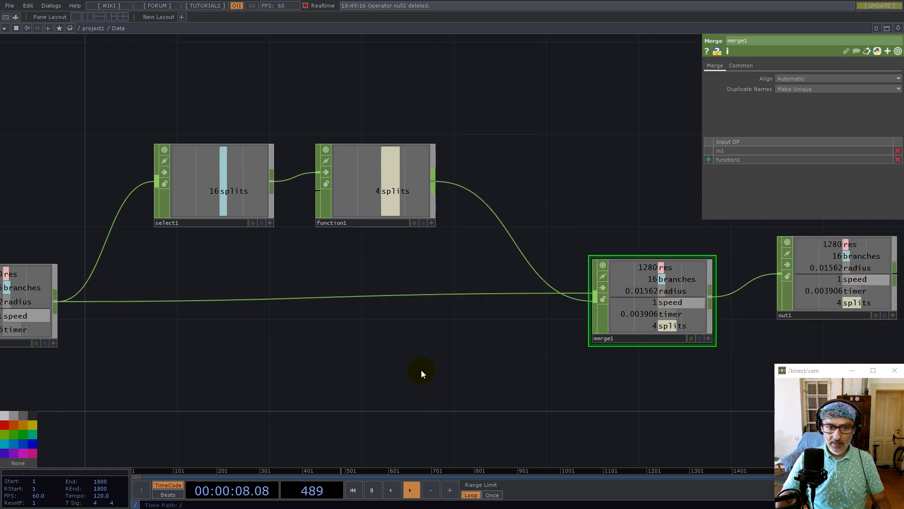
- Add a Keyboard In CHOP below the existing chain in the Data network
{"action": "scroll", "coordinate": [421, 369], "scroll_direction": "down", "scroll_amount": 5}
{"action": "left_click_drag", "start_coordinate": [336, 396], "coordinate": [365, 338]}
{"action": "key", "text": "Tab"}
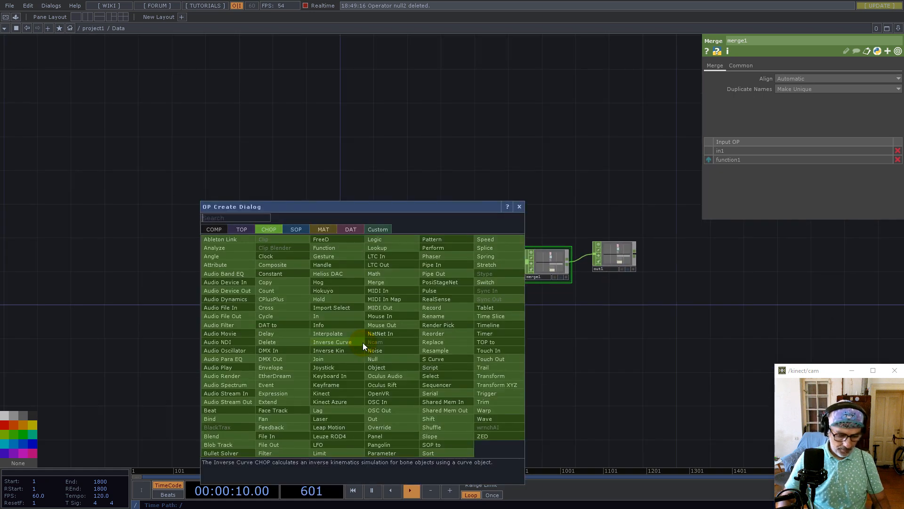
{"action": "type", "text": "k"}
{"action": "left_click", "coordinate": [337, 376]}
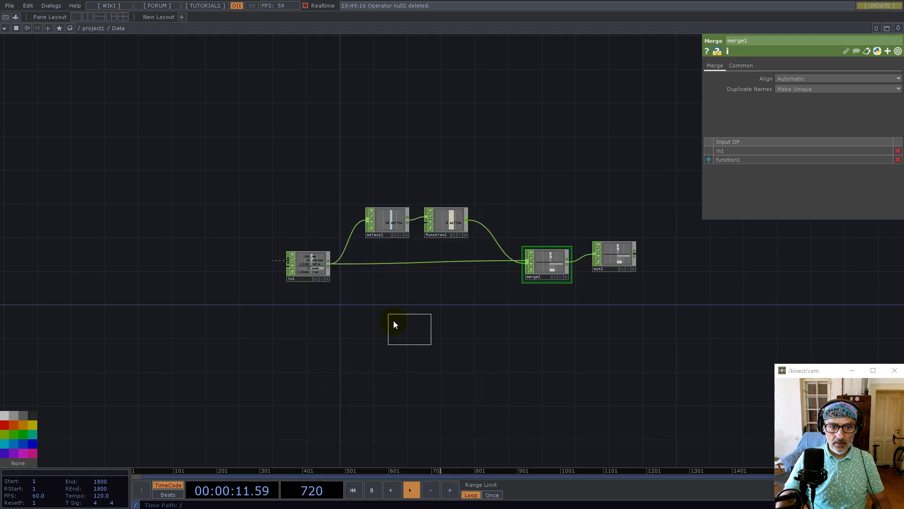
{"action": "left_click", "coordinate": [394, 321]}
{"action": "scroll", "coordinate": [428, 327], "scroll_direction": "up", "scroll_amount": 5}
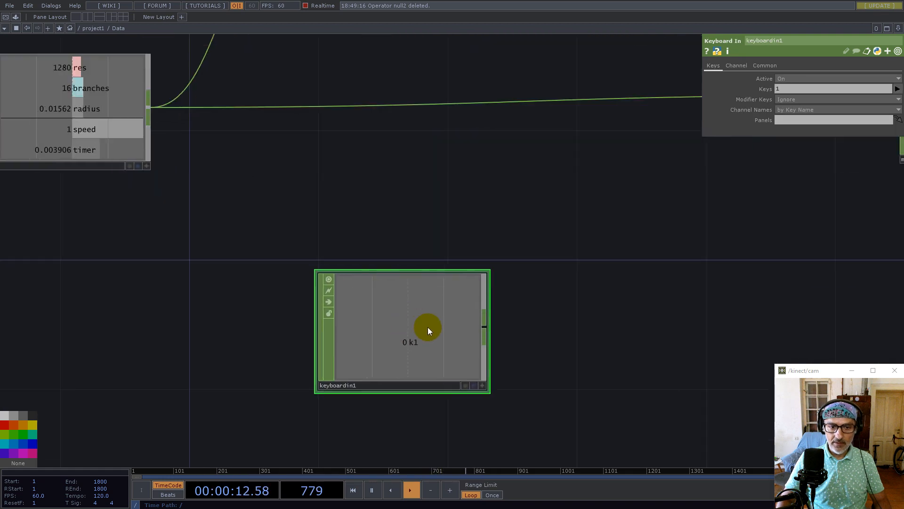
- Connect a Rename CHOP after the Keyboard In CHOP and rename its channel to reset
{"action": "right_click", "coordinate": [482, 329]}
{"action": "type", "text": "re"}
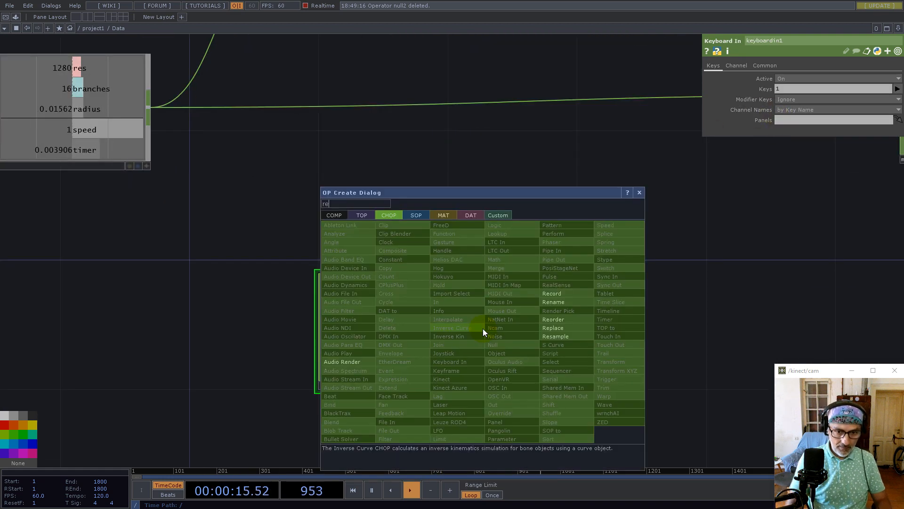
{"action": "left_click", "coordinate": [556, 302]}
{"action": "left_click", "coordinate": [659, 327]}
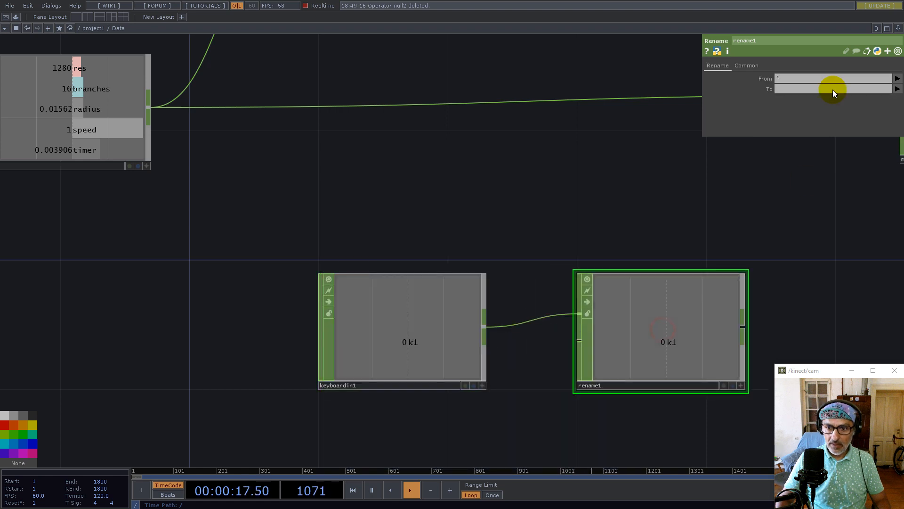
{"action": "left_click", "coordinate": [796, 89]}
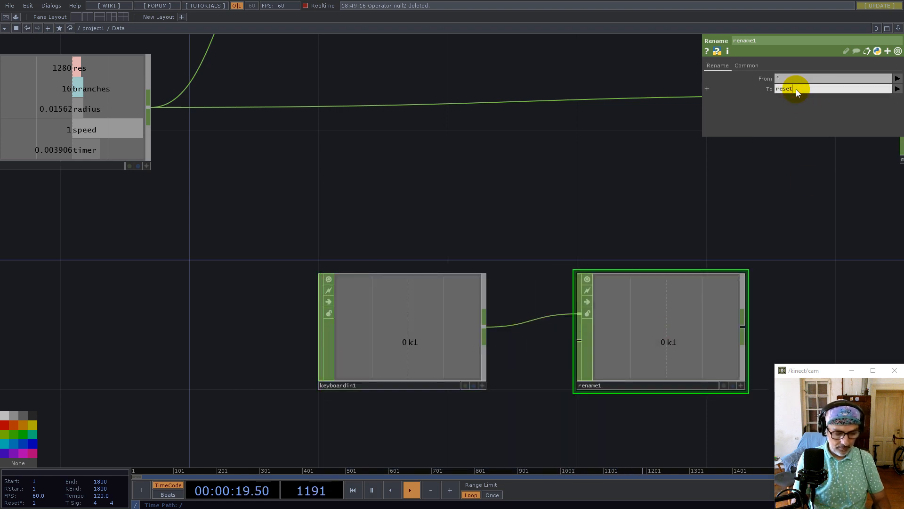
{"action": "key", "text": "Return"}
- Connect the reset Rename CHOP into the Merge CHOP and move the Keyboard In CHOP farther away from it
{"action": "scroll", "coordinate": [465, 263], "scroll_direction": "down", "scroll_amount": 4}
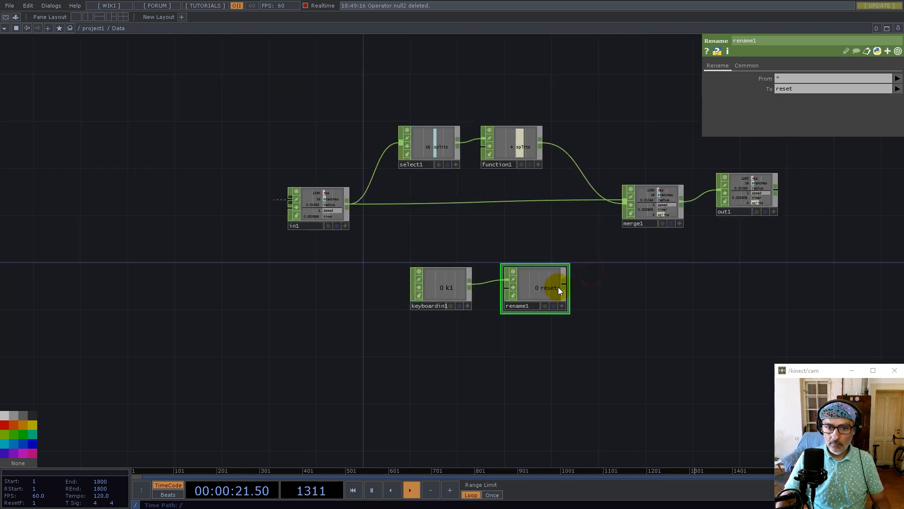
{"action": "left_click_drag", "start_coordinate": [588, 258], "coordinate": [626, 207]}
{"action": "left_click_drag", "start_coordinate": [451, 287], "coordinate": [379, 305]}
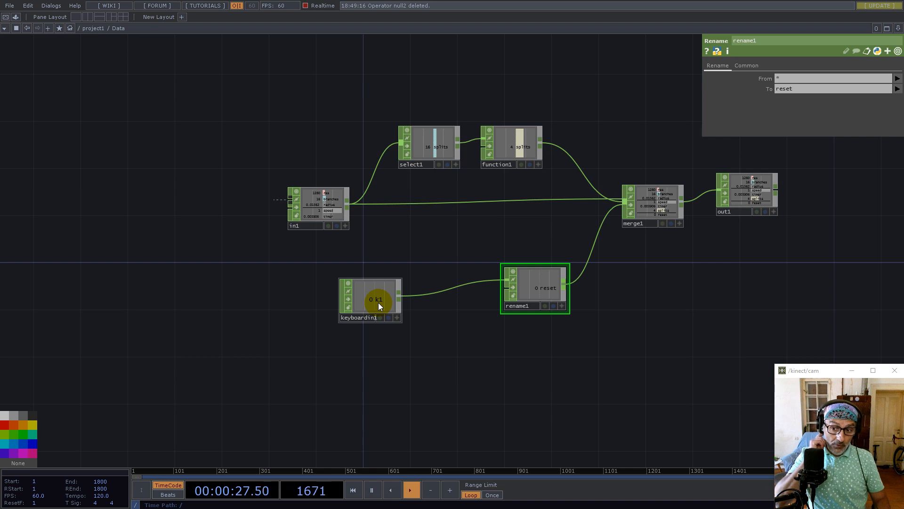
- Insert a Trigger CHOP on the wire between the Keyboard In and reset Rename CHOPs, placing it below them
{"action": "scroll", "coordinate": [404, 299], "scroll_direction": "up", "scroll_amount": 2}
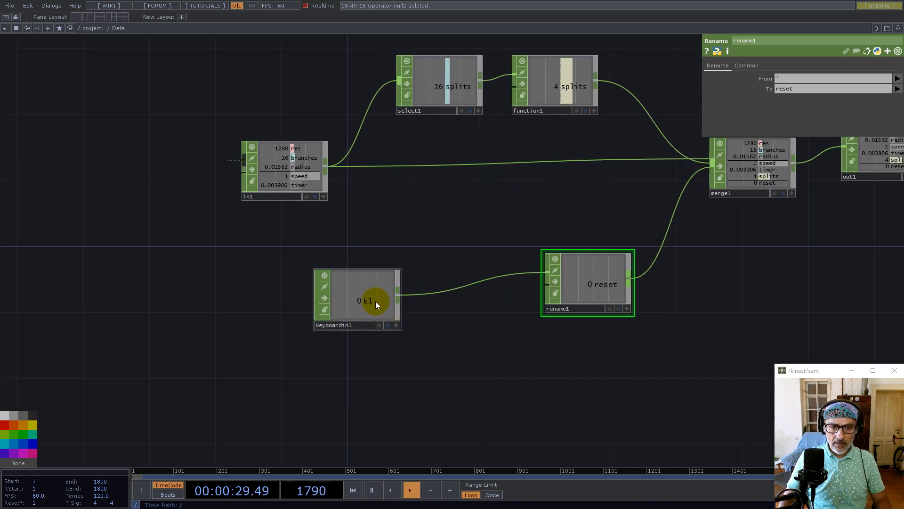
{"action": "left_click_drag", "start_coordinate": [375, 301], "coordinate": [346, 296]}
{"action": "left_click_drag", "start_coordinate": [402, 316], "coordinate": [337, 319]}
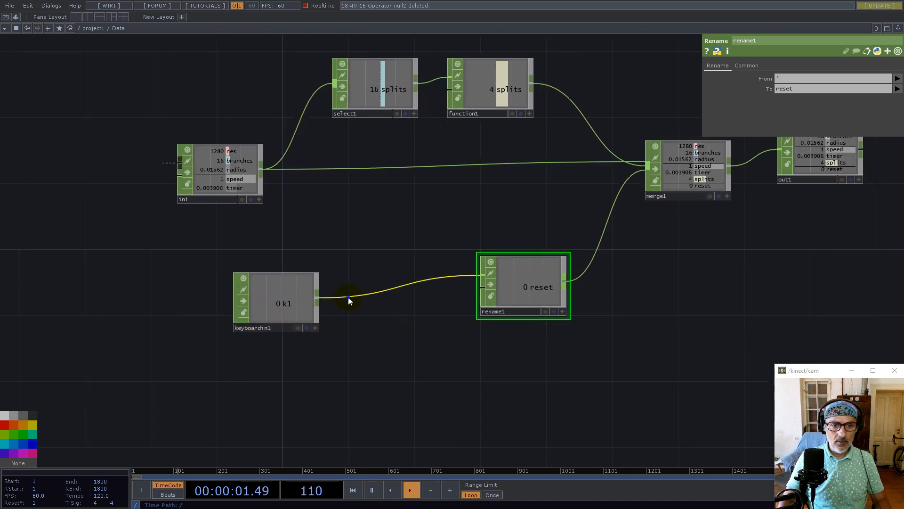
{"action": "right_click", "coordinate": [350, 297]}
{"action": "left_click", "coordinate": [363, 288]}
{"action": "type", "text": "tr"}
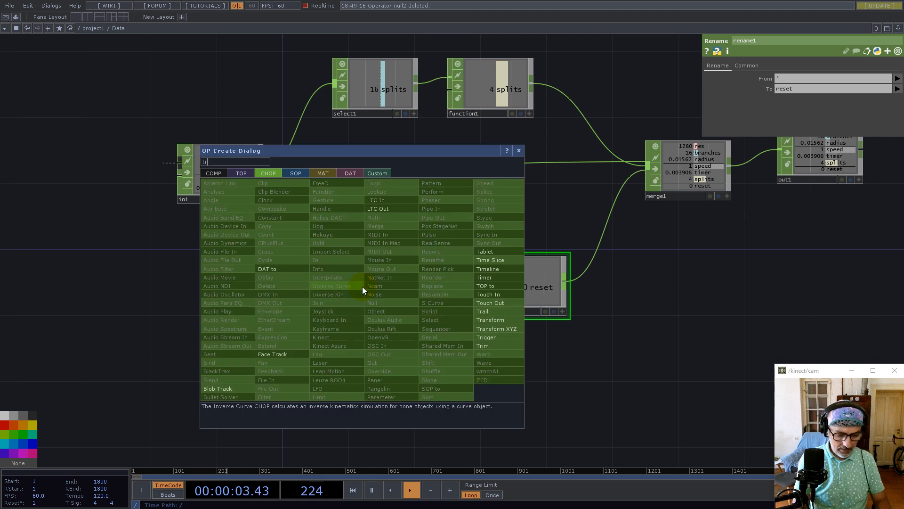
{"action": "left_click", "coordinate": [490, 333]}
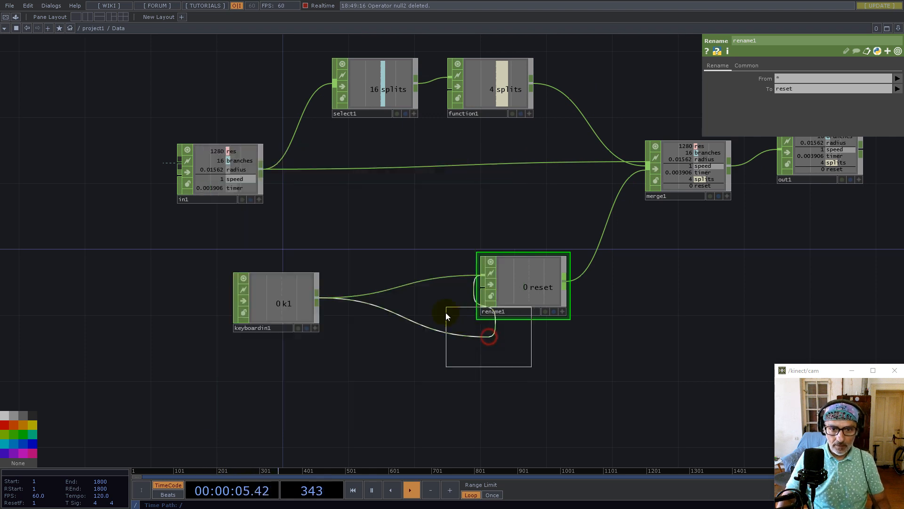
{"action": "left_click", "coordinate": [395, 364]}
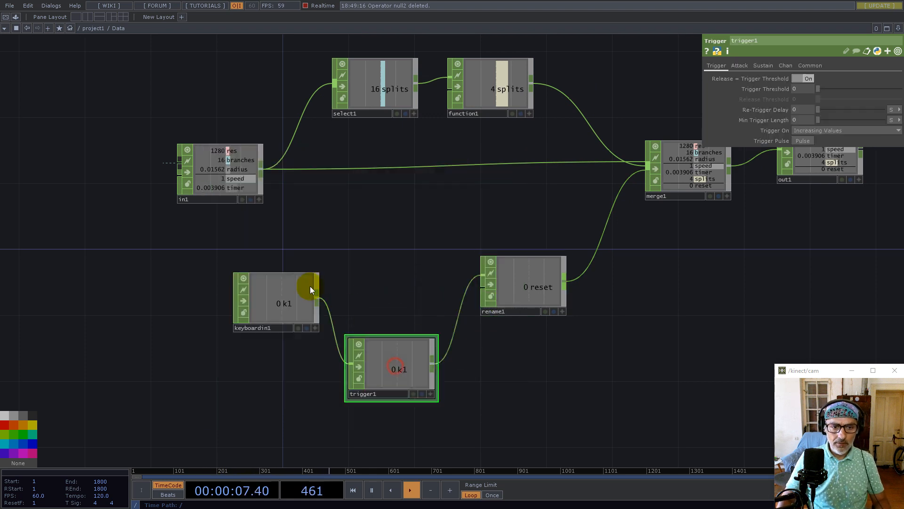
- Wire the Keyboard In CHOP directly into the reset Rename CHOP and test the 1 key against the Trigger CHOP's response
{"action": "left_click_drag", "start_coordinate": [319, 297], "coordinate": [475, 275]}
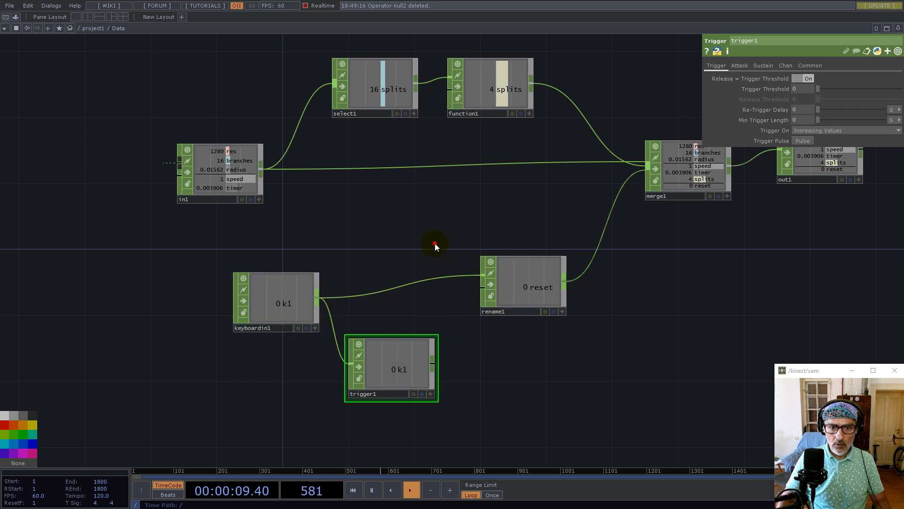
{"action": "key", "text": "1"}
{"action": "key", "text": "1"}
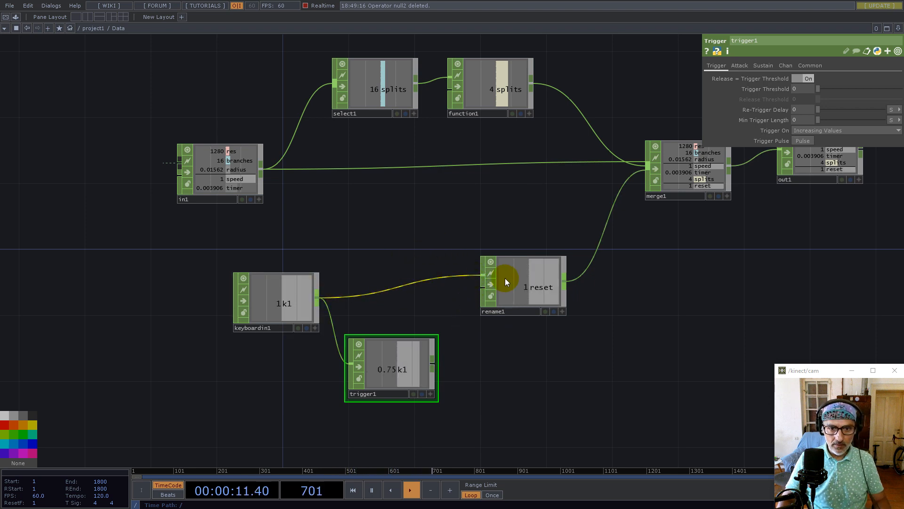
- Connect the Trigger CHOP's output to the reset Rename CHOP and line up the Keyboard In and Trigger CHOPs in one row
{"action": "left_click_drag", "start_coordinate": [433, 364], "coordinate": [476, 280]}
{"action": "left_click_drag", "start_coordinate": [376, 348], "coordinate": [313, 264]}
{"action": "right_click_drag", "start_coordinate": [242, 240], "coordinate": [372, 315]}
{"action": "left_click_drag", "start_coordinate": [372, 315], "coordinate": [339, 287]}
{"action": "left_click", "coordinate": [339, 287]}
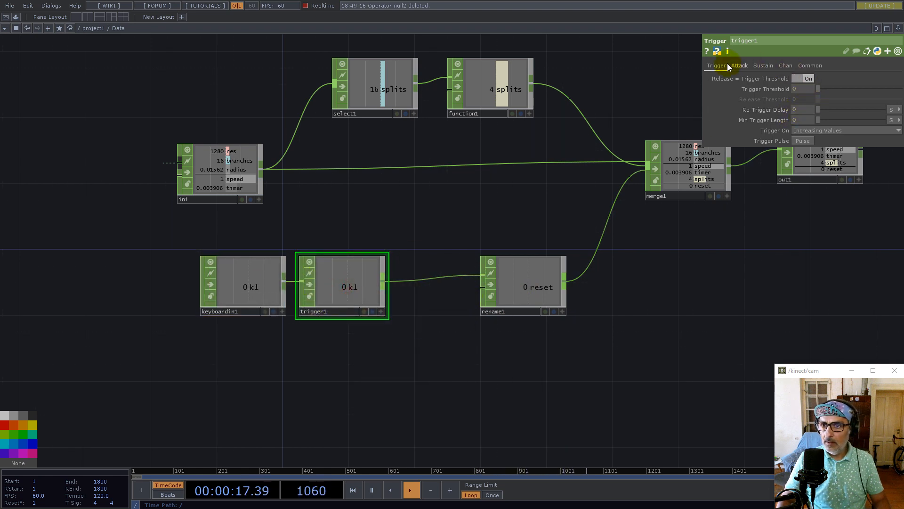
- Set the Trigger CHOP's attack length, peak length, decay length, sustain level and release length to 0
{"action": "left_click", "coordinate": [741, 67]}
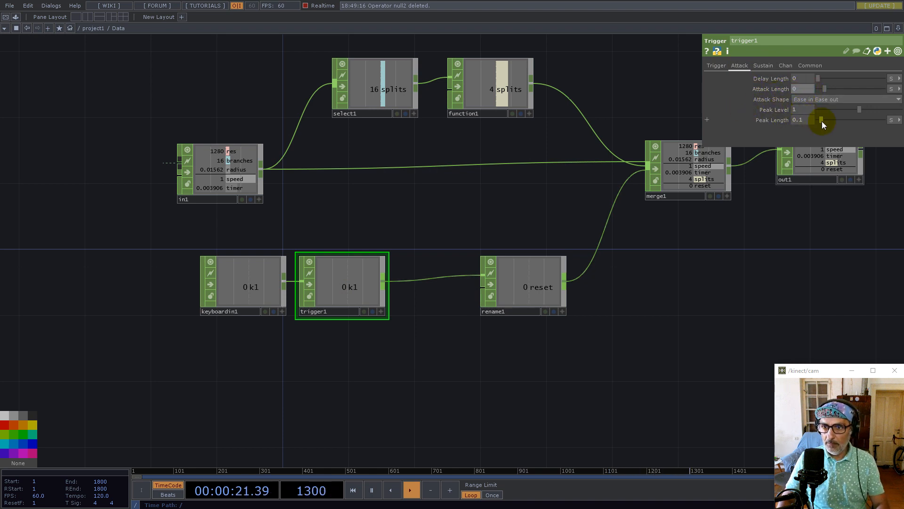
{"action": "left_click", "coordinate": [808, 119]}
{"action": "left_click", "coordinate": [774, 67]}
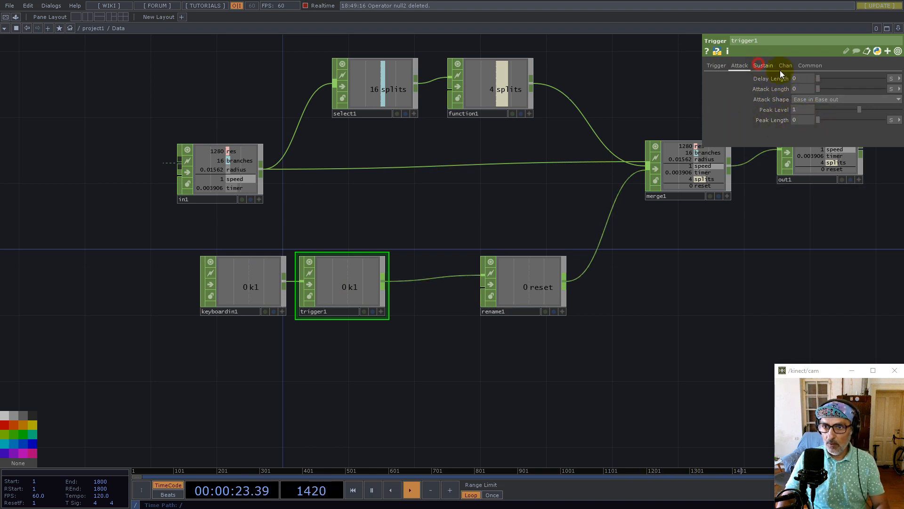
{"action": "left_click", "coordinate": [808, 79]}
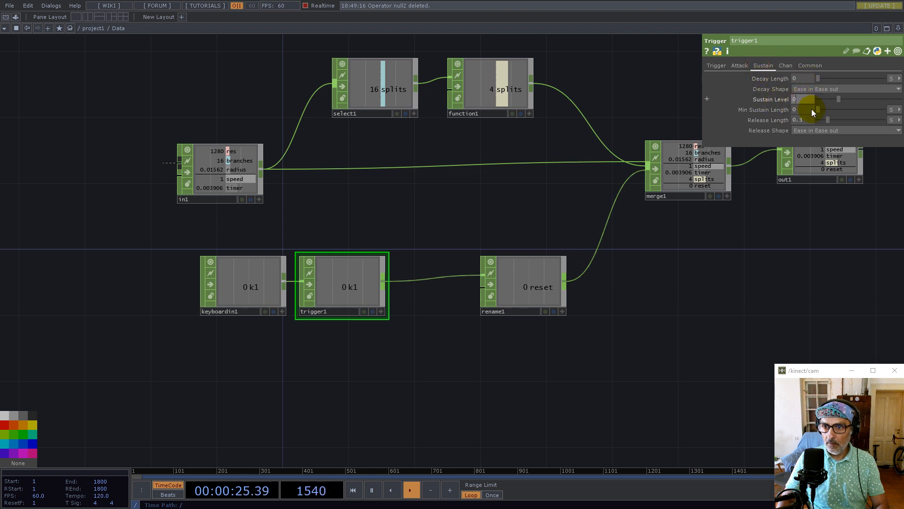
{"action": "left_click", "coordinate": [806, 120]}
{"action": "type", "text": "0"}
{"action": "left_click", "coordinate": [759, 285]}
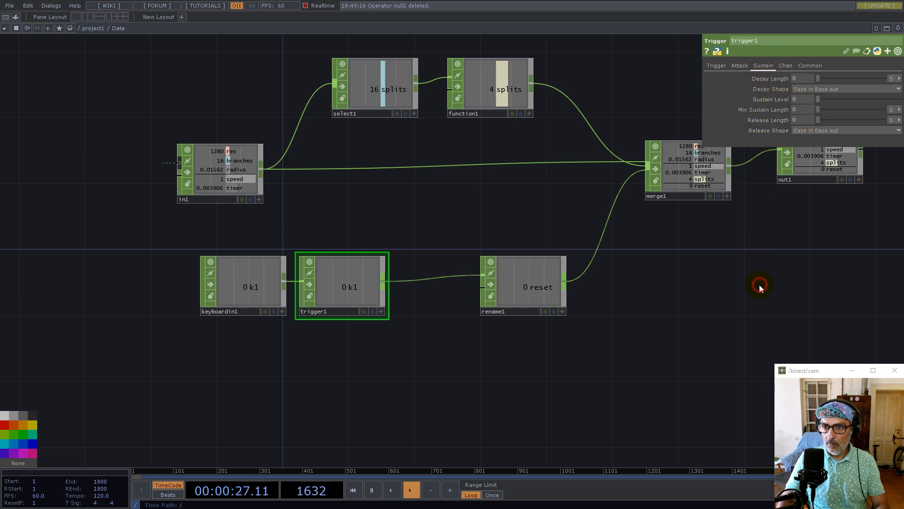
- Branch a Count CHOP off the Trigger CHOP's output and place it below the Trigger CHOP
{"action": "right_click", "coordinate": [385, 281]}
{"action": "type", "text": "co"}
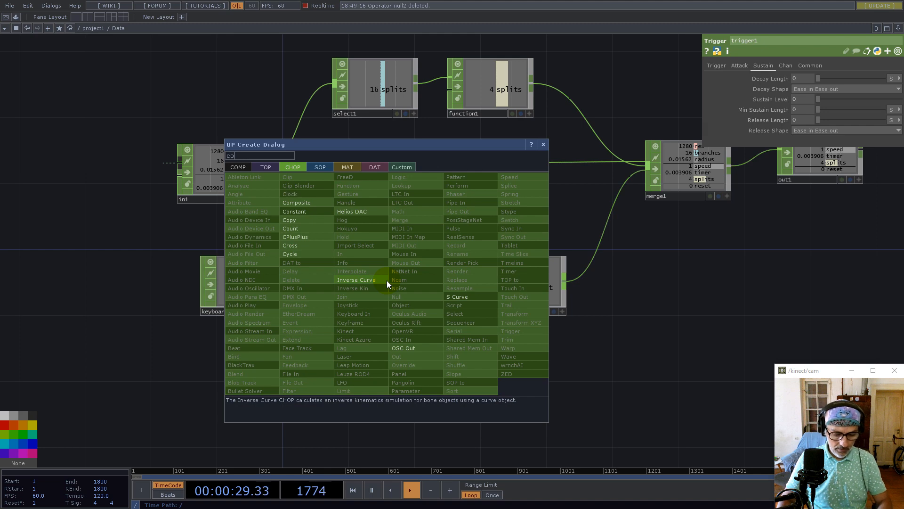
{"action": "type", "text": "un"}
{"action": "left_click", "coordinate": [298, 228]}
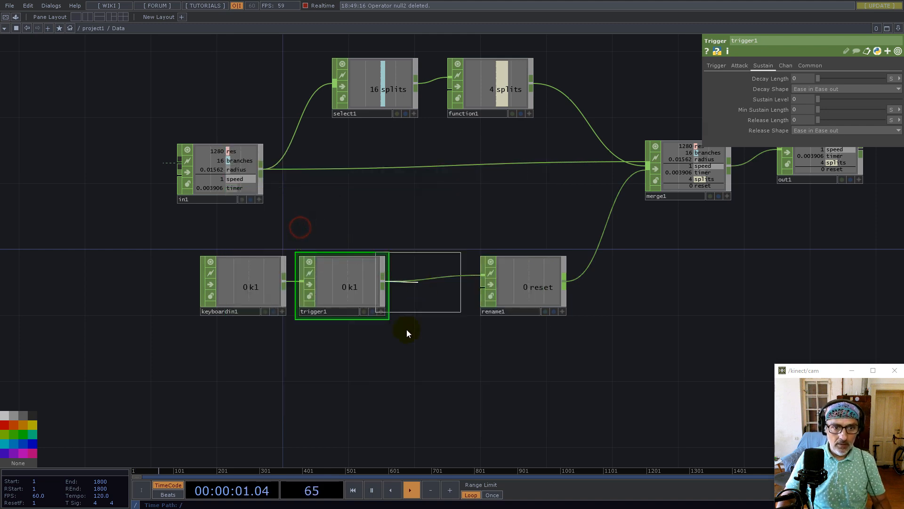
{"action": "left_click", "coordinate": [346, 360]}
- Connect a second Rename CHOP after the Count CHOP and rename its channel to seed
{"action": "right_click", "coordinate": [385, 364]}
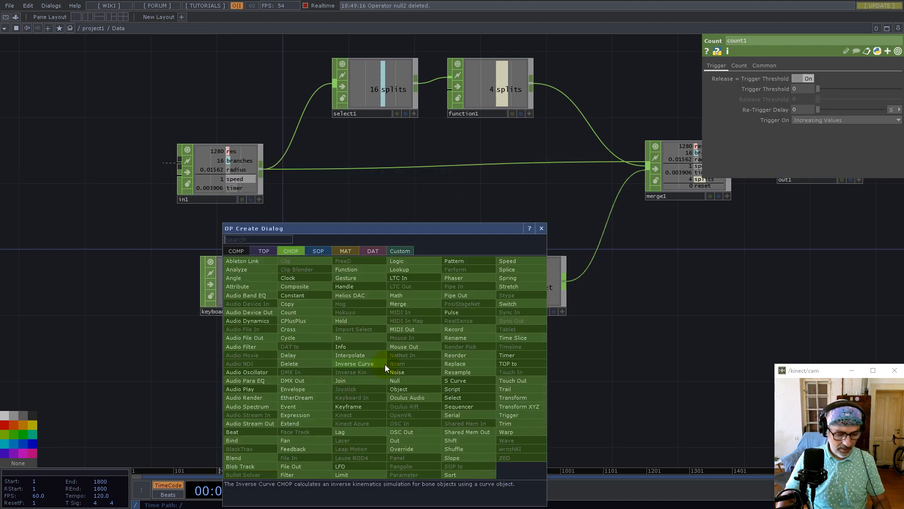
{"action": "left_click", "coordinate": [459, 340]}
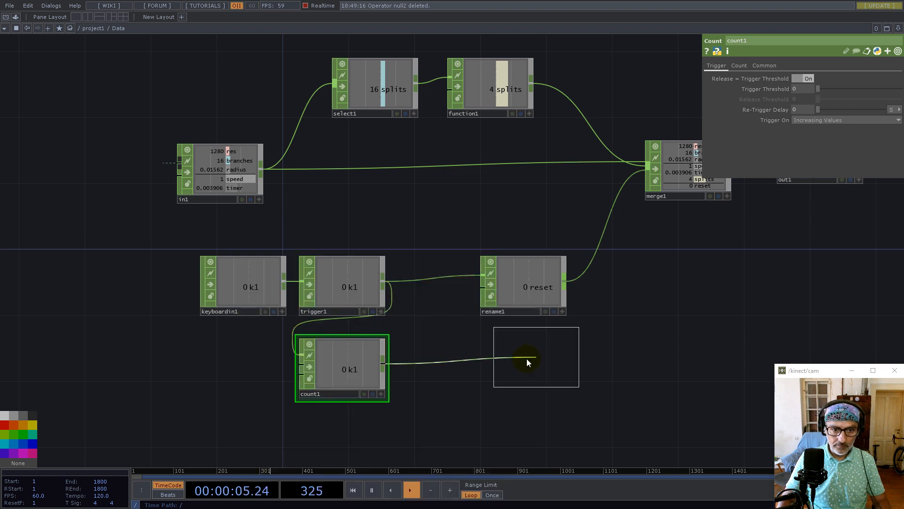
{"action": "left_click", "coordinate": [515, 362]}
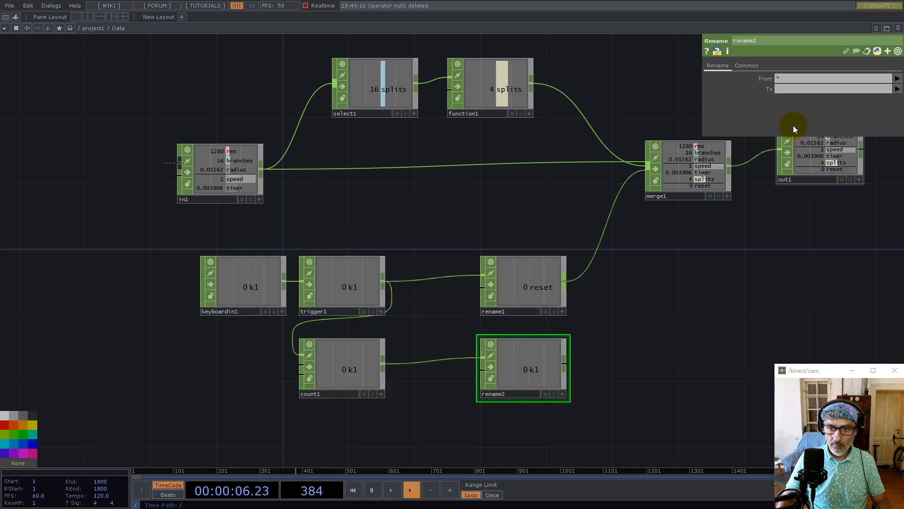
{"action": "left_click", "coordinate": [786, 91]}
{"action": "type", "text": "seed"}
{"action": "key", "text": "Return"}
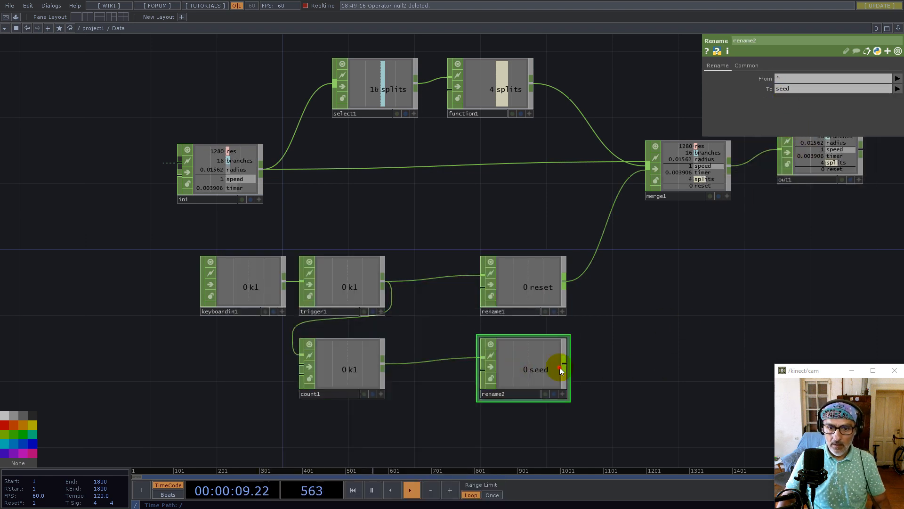
- Connect the seed Rename CHOP into the Merge CHOP, shift the Merge CHOP lower and return to the project1 network
{"action": "left_click_drag", "start_coordinate": [565, 364], "coordinate": [648, 174]}
{"action": "left_click_drag", "start_coordinate": [687, 175], "coordinate": [703, 241]}
{"action": "left_click_drag", "start_coordinate": [809, 251], "coordinate": [432, 364]}
{"action": "left_click_drag", "start_coordinate": [627, 228], "coordinate": [777, 242]}
{"action": "middle_click_drag", "start_coordinate": [518, 221], "coordinate": [390, 216]}
{"action": "scroll", "coordinate": [389, 217], "scroll_direction": "down", "scroll_amount": 5}
- Add a Constant TOP below the Data component
{"action": "double_click", "coordinate": [394, 372]}
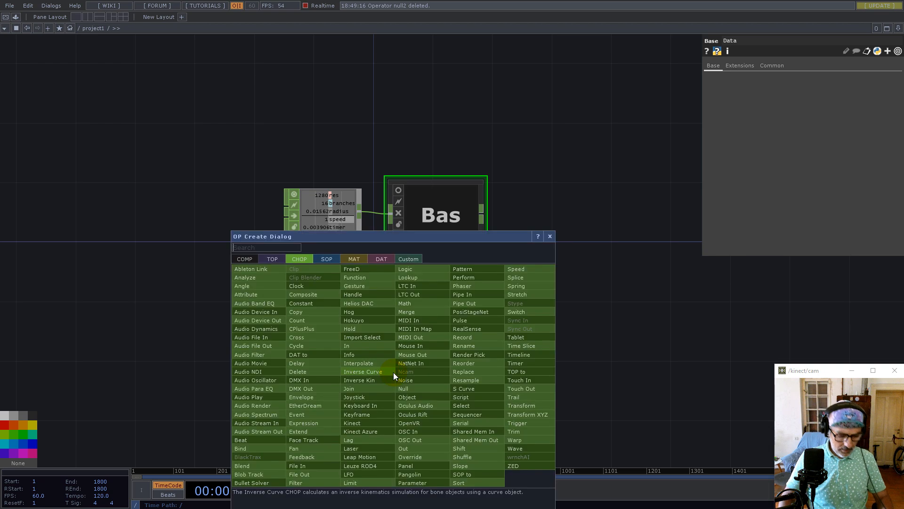
{"action": "type", "text": "co"}
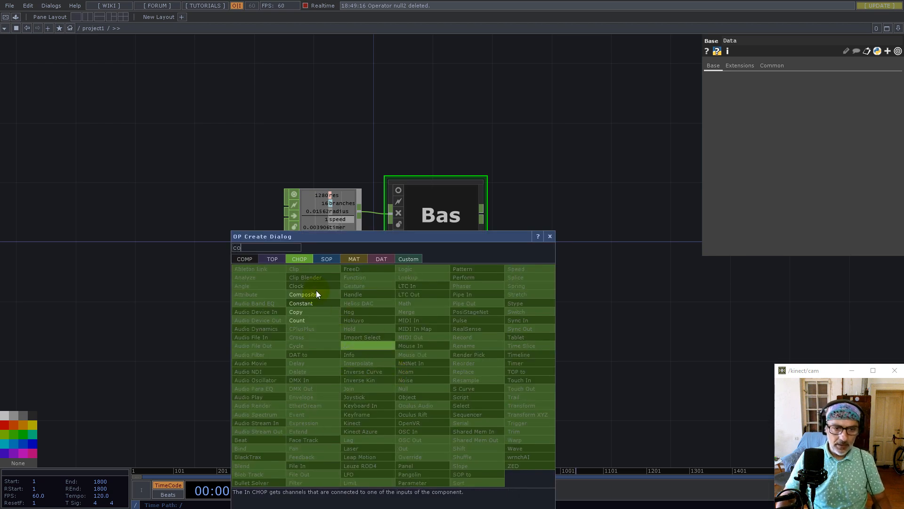
{"action": "left_click", "coordinate": [273, 259]}
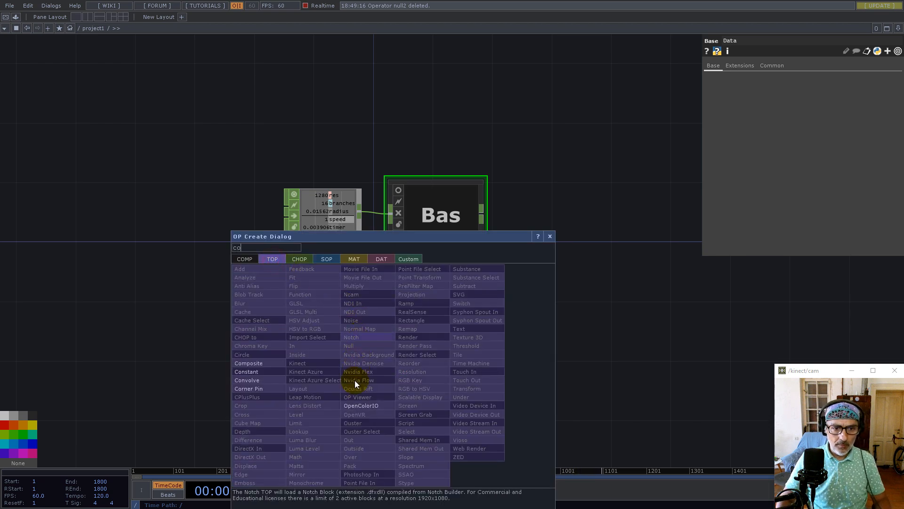
{"action": "left_click", "coordinate": [250, 371]}
{"action": "left_click", "coordinate": [433, 340]}
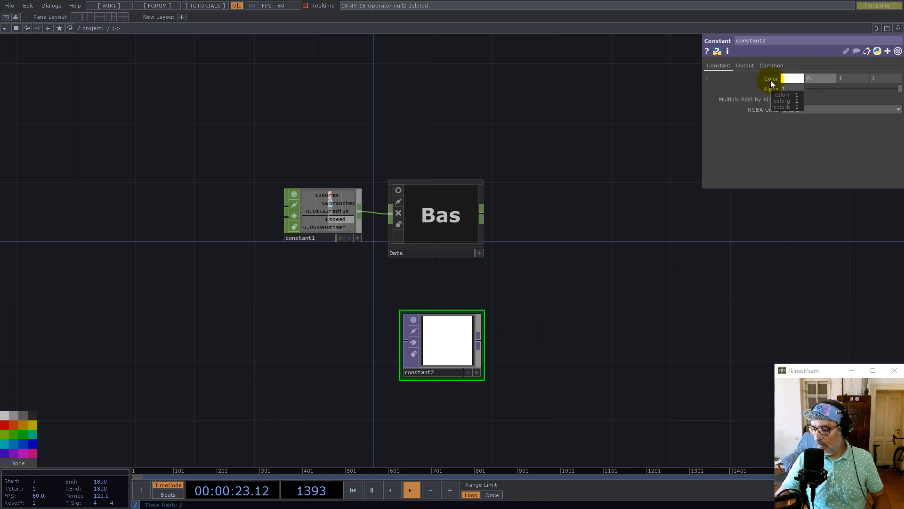
- Set the Constant TOP's color to red 0.5, green 0 and blue 0
{"action": "type", "text": "5"}
{"action": "key", "text": "Tab"}
{"action": "type", "text": "0"}
{"action": "key", "text": "Tab"}
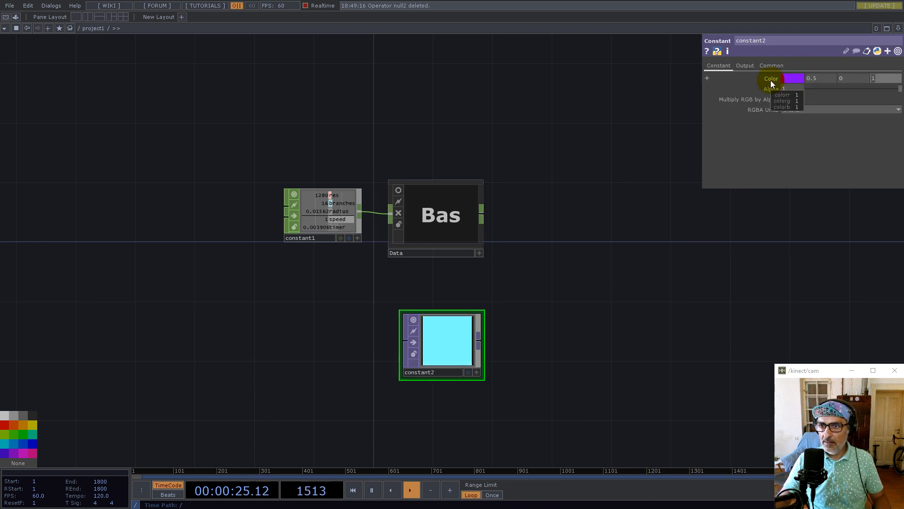
{"action": "type", "text": "0"}
{"action": "key", "text": "Tab"}
- Set the Constant TOP's pixel format to 32-bit float (RG) and align the node under the Data component
{"action": "left_click", "coordinate": [775, 66]}
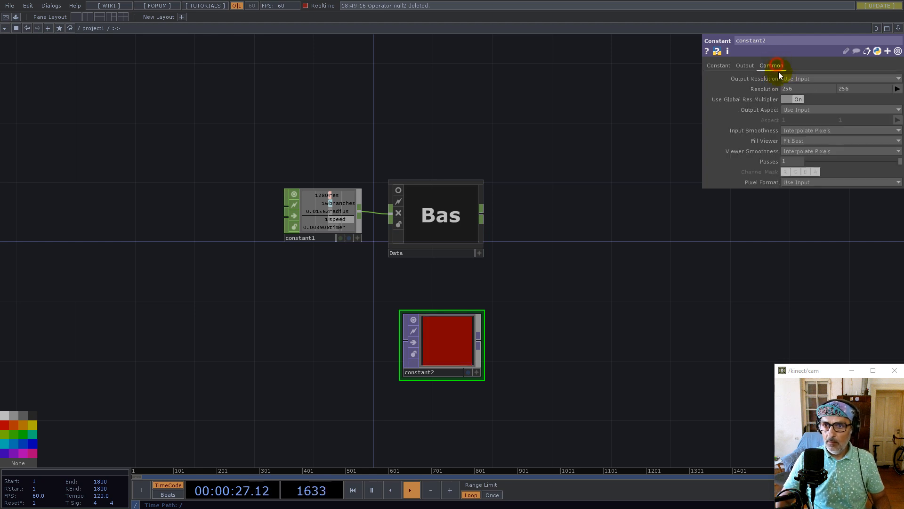
{"action": "left_click", "coordinate": [801, 182]}
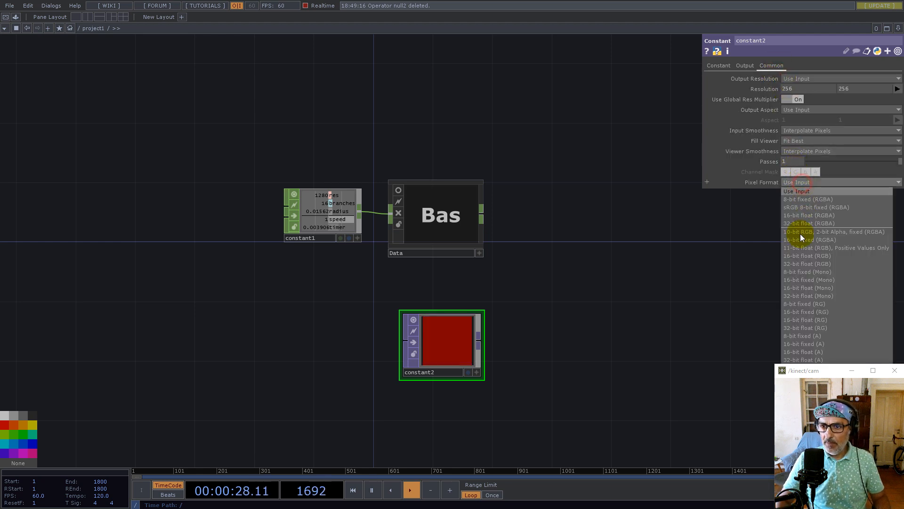
{"action": "left_click", "coordinate": [820, 328]}
{"action": "left_click_drag", "start_coordinate": [464, 338], "coordinate": [445, 363]}
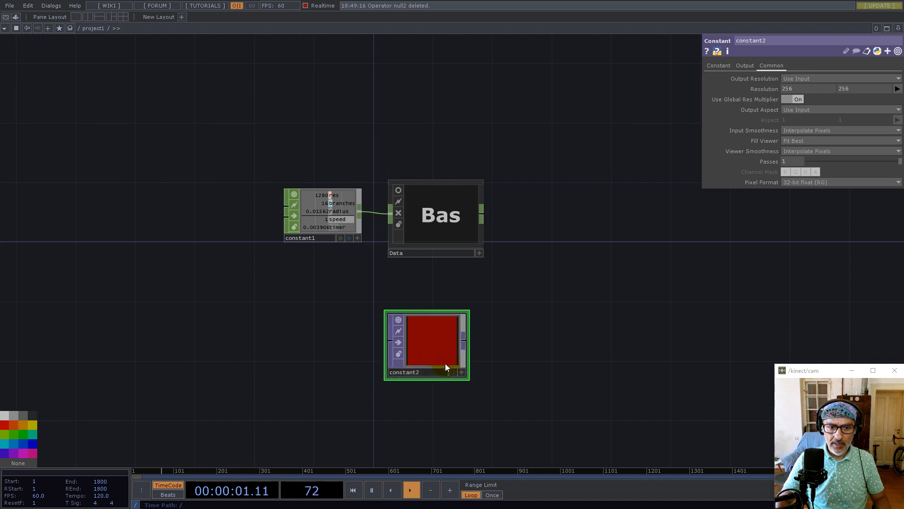
- Examine the red Constant TOP's pixels as points in its viewer, orbiting the 3D view, and switch back to the image view
{"action": "scroll", "coordinate": [428, 360], "scroll_direction": "up", "scroll_amount": 5}
{"action": "right_click", "coordinate": [458, 394]}
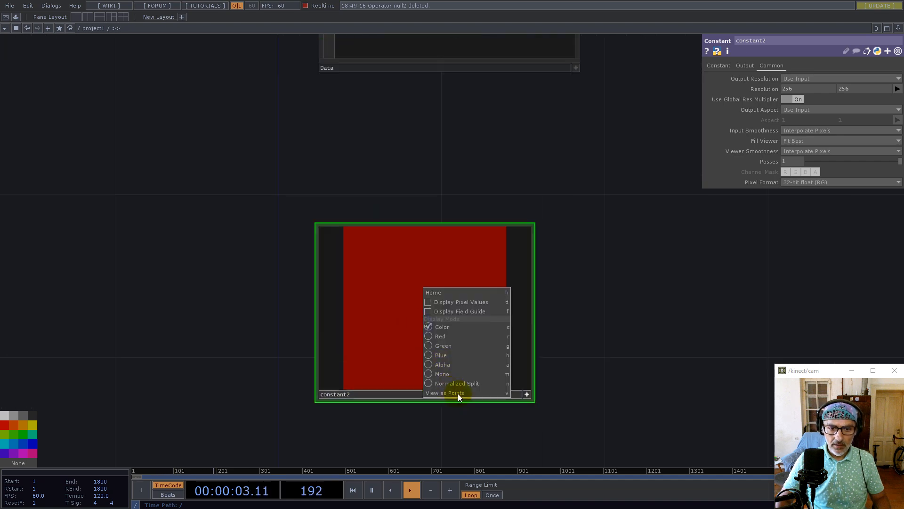
{"action": "left_click", "coordinate": [445, 340]}
{"action": "left_click_drag", "start_coordinate": [445, 340], "coordinate": [383, 319]}
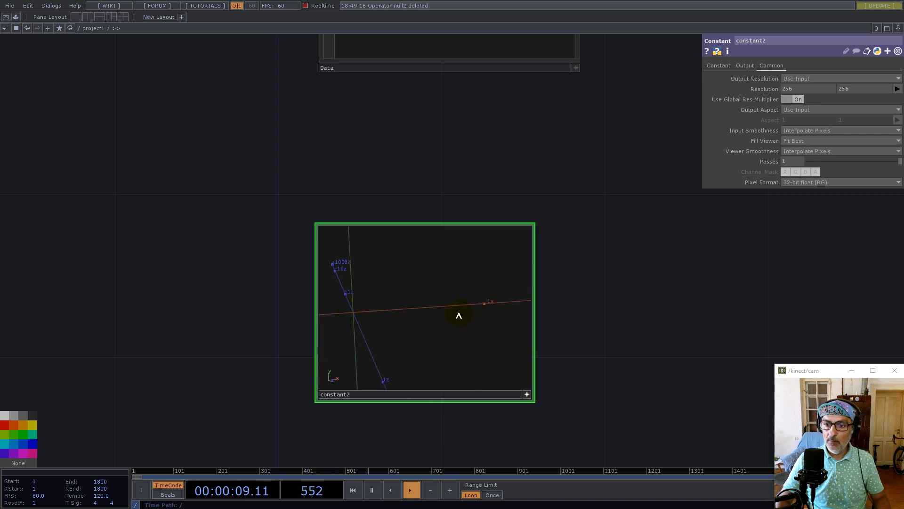
{"action": "left_click_drag", "start_coordinate": [453, 315], "coordinate": [422, 322]}
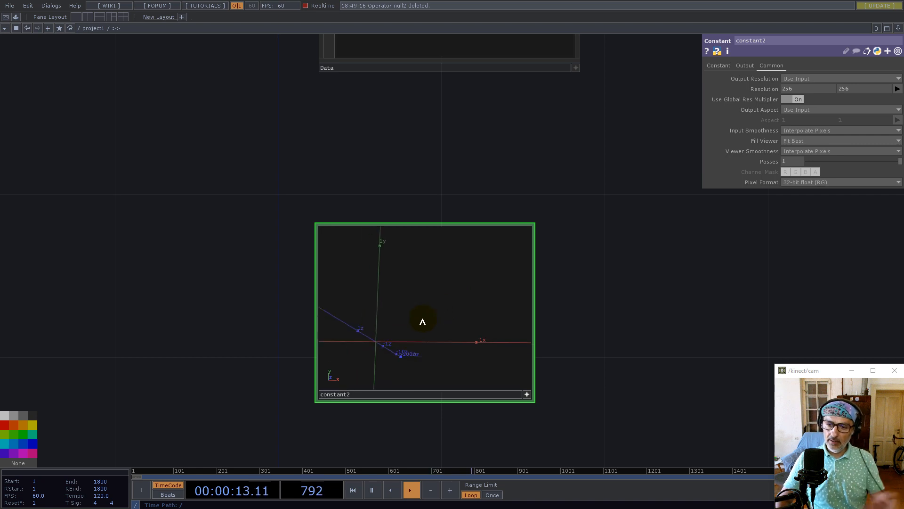
{"action": "right_click", "coordinate": [403, 310]}
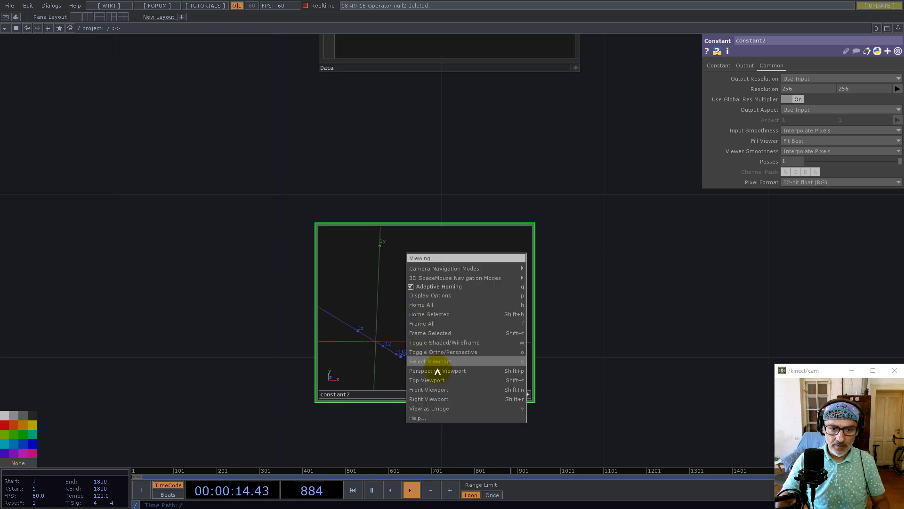
{"action": "left_click", "coordinate": [443, 407]}
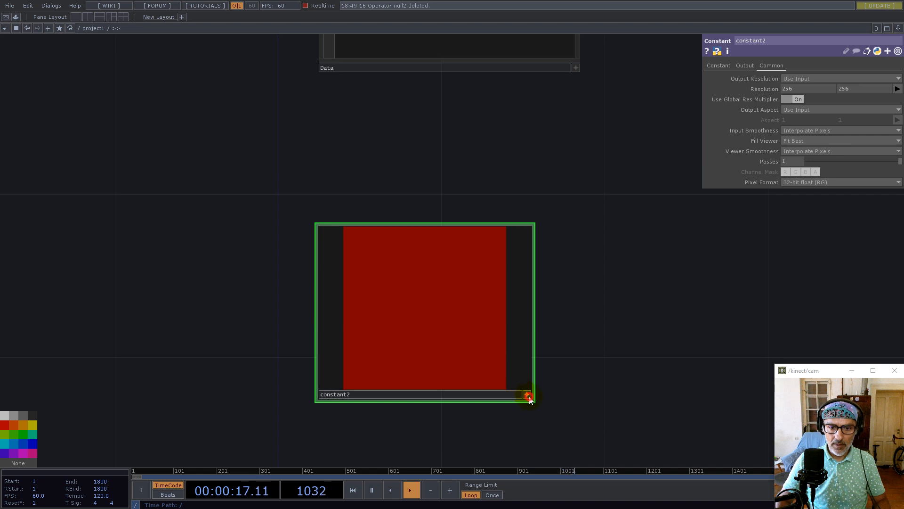
{"action": "left_click", "coordinate": [528, 395]}
{"action": "left_click_drag", "start_coordinate": [619, 317], "coordinate": [431, 303]}
{"action": "scroll", "coordinate": [425, 298], "scroll_direction": "down", "scroll_amount": 4}
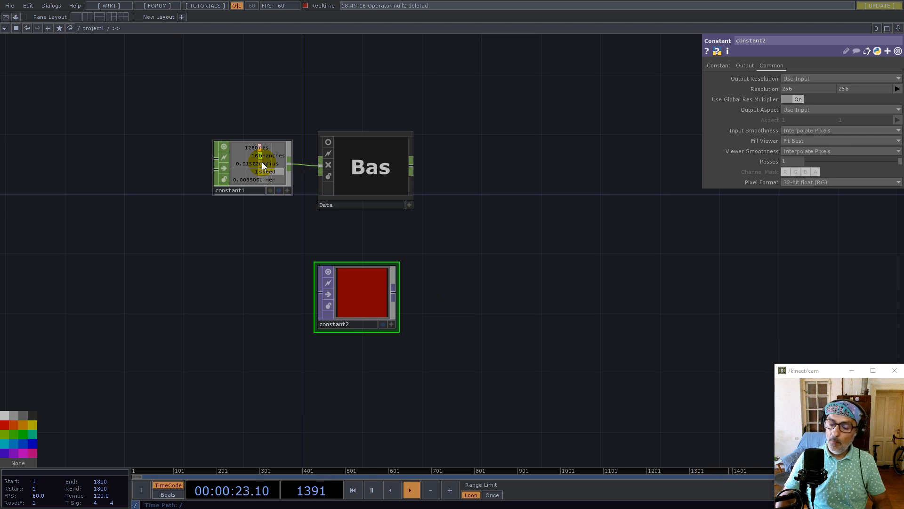
- Add a Crop TOP after the red Constant TOP
{"action": "right_click", "coordinate": [394, 292]}
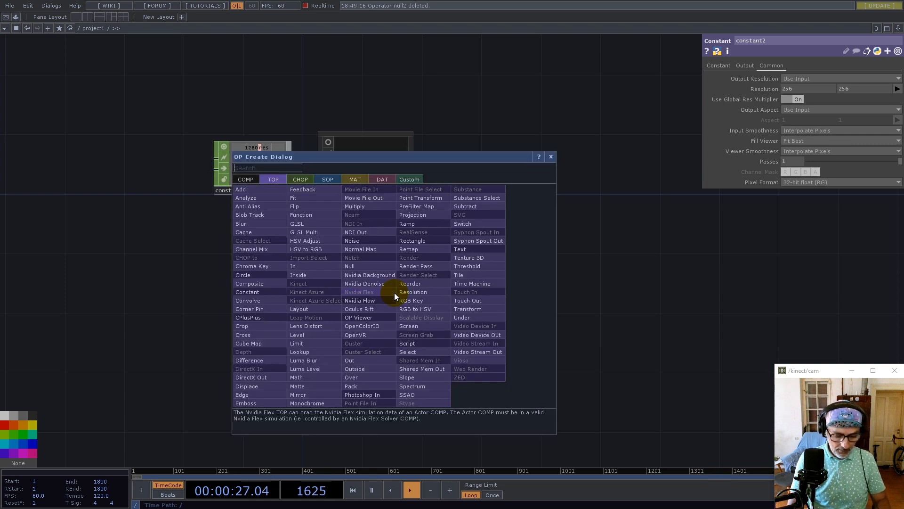
{"action": "left_click", "coordinate": [260, 327]}
{"action": "left_click", "coordinate": [456, 297]}
- Open a floating viewer of the Data component's channels and place it beside the node chain
{"action": "right_click", "coordinate": [382, 177]}
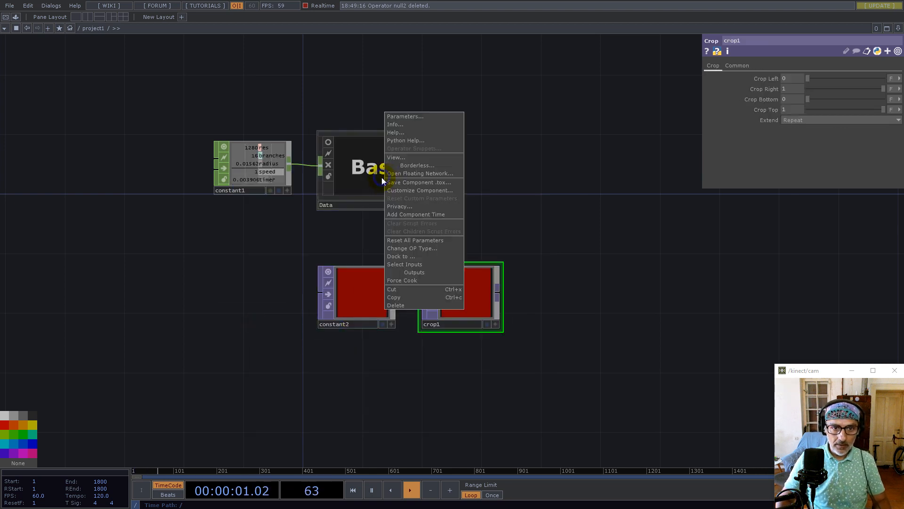
{"action": "left_click", "coordinate": [402, 158]}
{"action": "left_click_drag", "start_coordinate": [416, 92], "coordinate": [171, 233]}
{"action": "scroll", "coordinate": [363, 179], "scroll_direction": "down", "scroll_amount": 3}
{"action": "scroll", "coordinate": [402, 228], "scroll_direction": "up", "scroll_amount": 3}
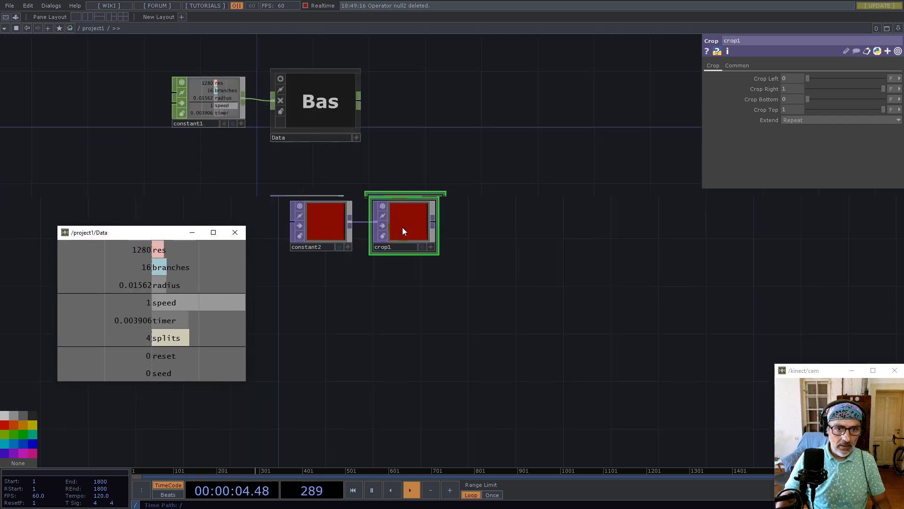
- Set Crop Right to reference the Data component's branches channel and line the Crop TOP up with the Constant TOP
{"action": "left_click_drag", "start_coordinate": [180, 269], "coordinate": [794, 88]}
{"action": "left_click", "coordinate": [799, 89]}
{"action": "left_click_drag", "start_coordinate": [445, 190], "coordinate": [446, 226]}
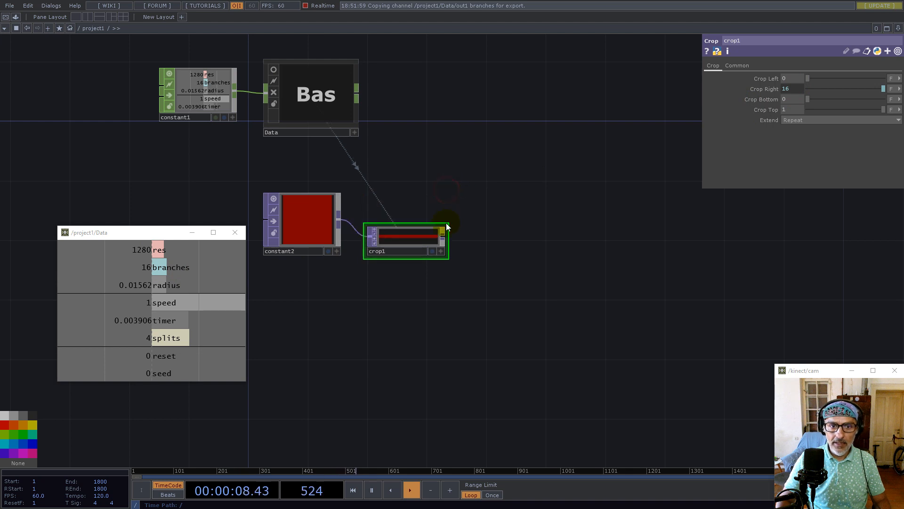
- Add a Feedback TOP after the Crop TOP
{"action": "left_click", "coordinate": [444, 221]}
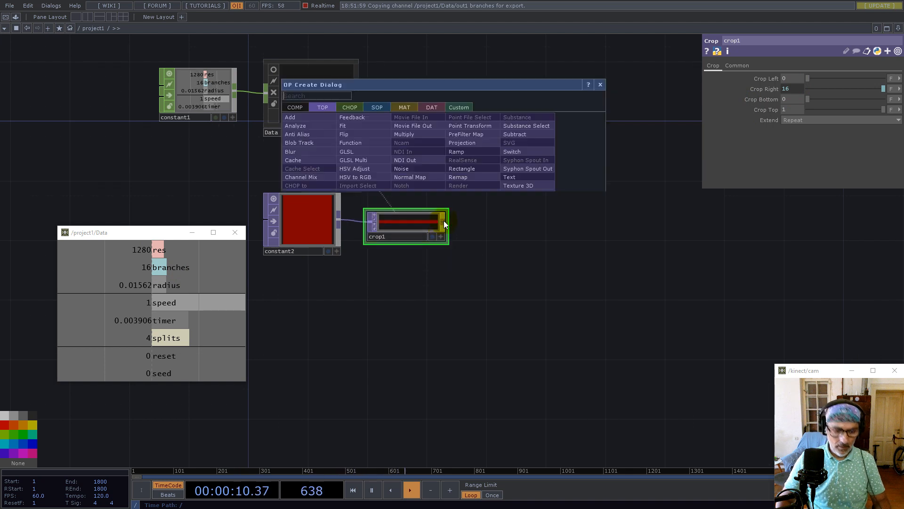
{"action": "type", "text": "fe"}
{"action": "left_click", "coordinate": [361, 118]}
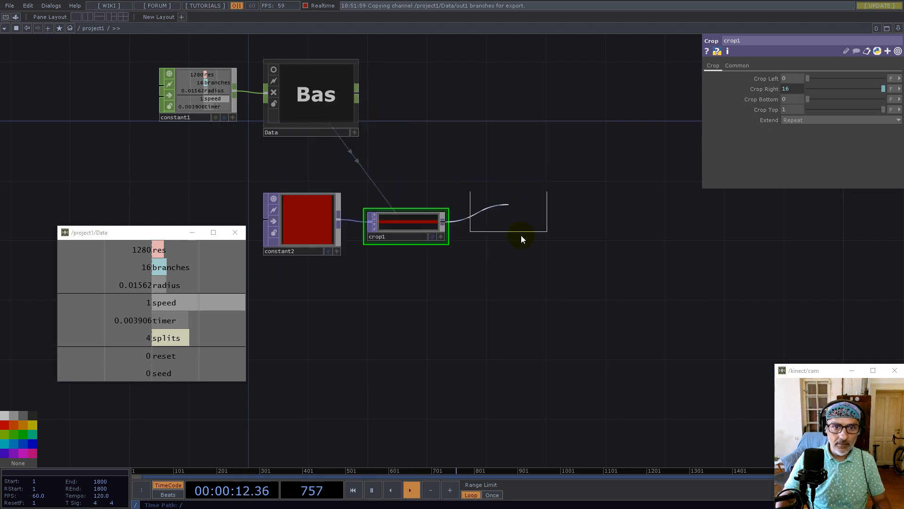
{"action": "left_click", "coordinate": [521, 224]}
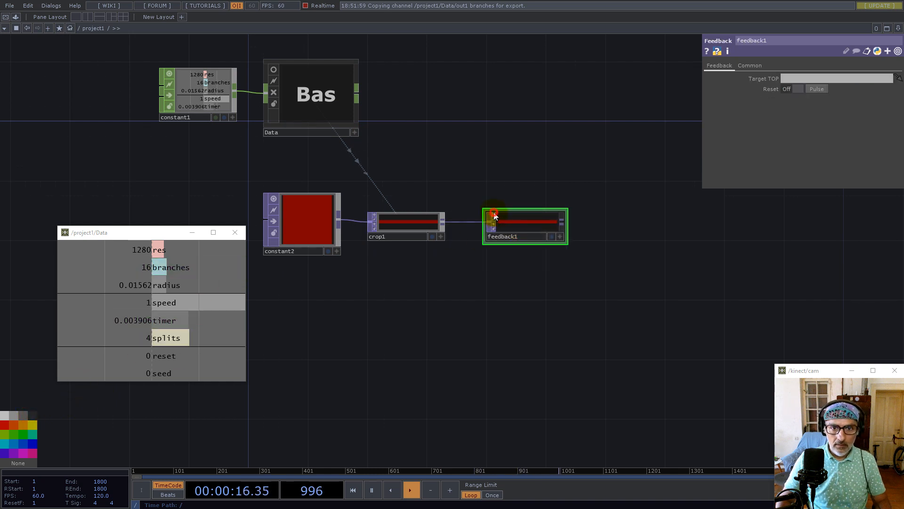
- Add an Add TOP fed by the Feedback TOP, placing it to the lower right of the Feedback node
{"action": "right_click", "coordinate": [564, 219]}
{"action": "type", "text": "ad"}
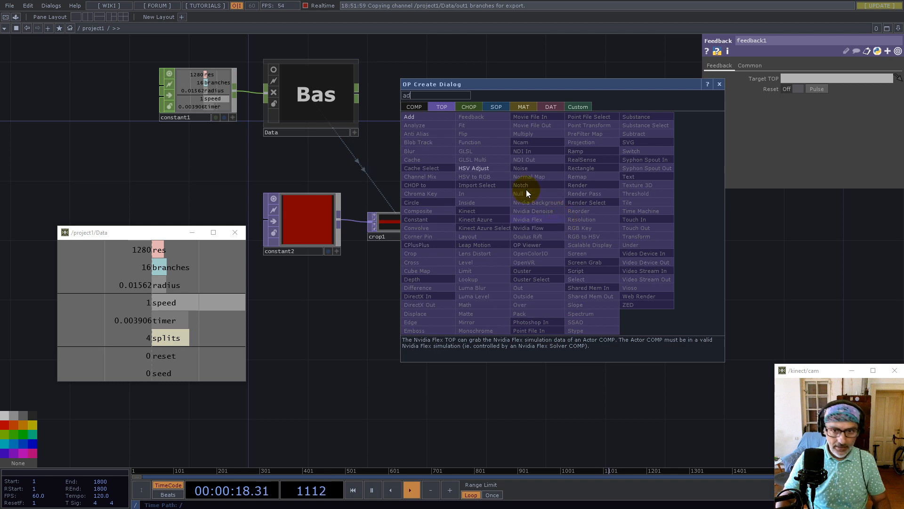
{"action": "left_click", "coordinate": [411, 118]}
{"action": "left_click", "coordinate": [661, 270]}
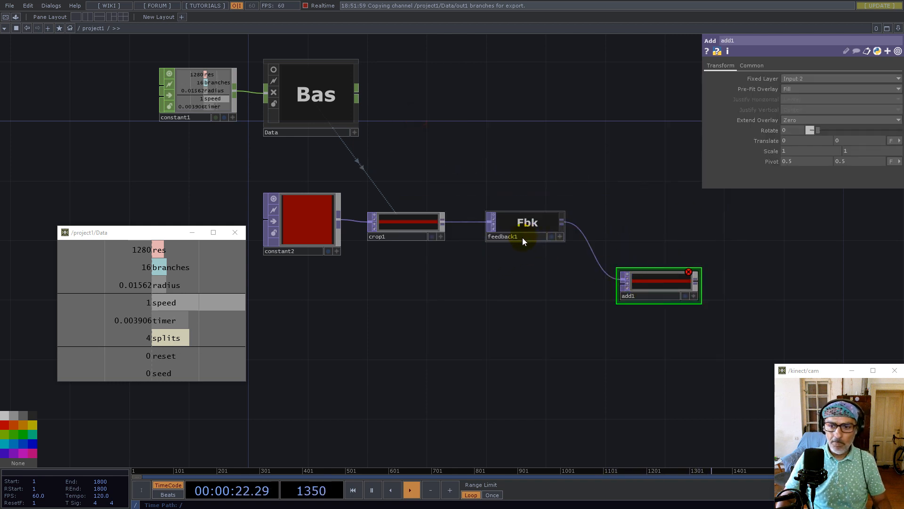
- Duplicate the Constant and Crop TOPs and place the copies below the originals
{"action": "left_click_drag", "start_coordinate": [412, 274], "coordinate": [314, 208]}
{"action": "key", "text": "ctrl+c"}
{"action": "key", "text": "ctrl+v"}
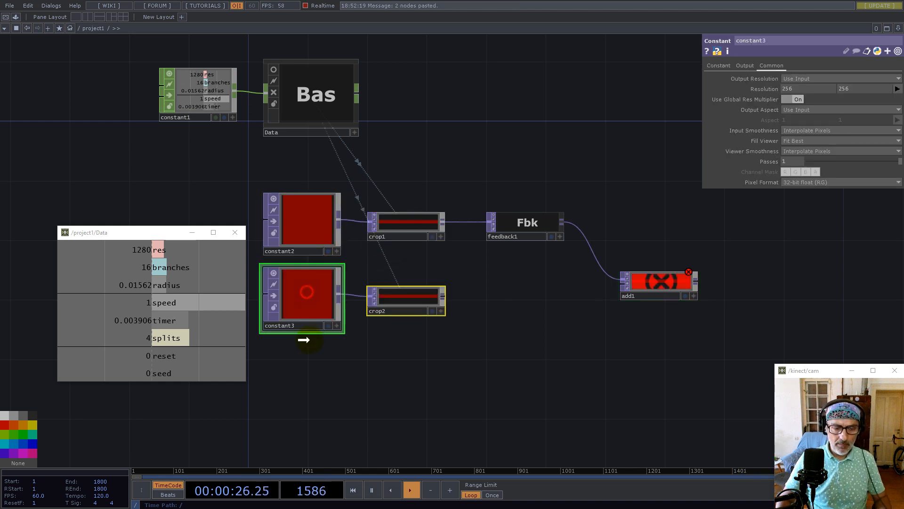
{"action": "left_click", "coordinate": [308, 358]}
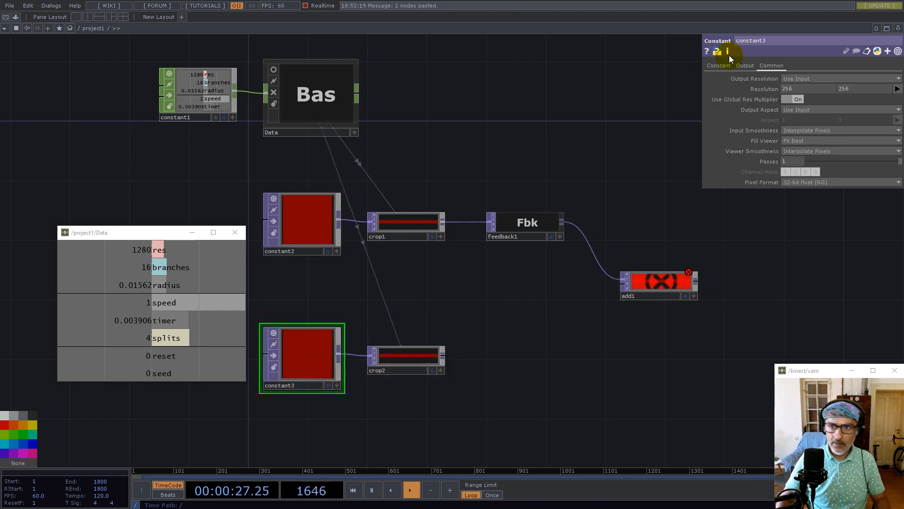
- Set the original Constant TOP's resolution to 1 by 1
{"action": "left_click", "coordinate": [314, 210]}
{"action": "left_click_drag", "start_coordinate": [799, 86], "coordinate": [768, 87]}
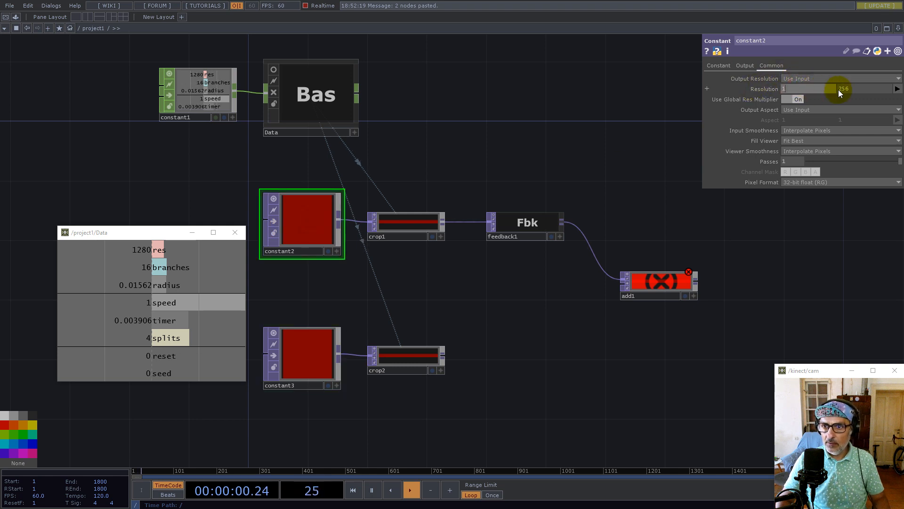
{"action": "left_click_drag", "start_coordinate": [856, 88], "coordinate": [794, 87]}
{"action": "type", "text": "1"}
{"action": "left_click", "coordinate": [549, 143]}
- Link the Feedback TOP's Reset to the Data component's reset channel and assign the Add TOP as its Target TOP
{"action": "left_click_drag", "start_coordinate": [525, 223], "coordinate": [459, 220]}
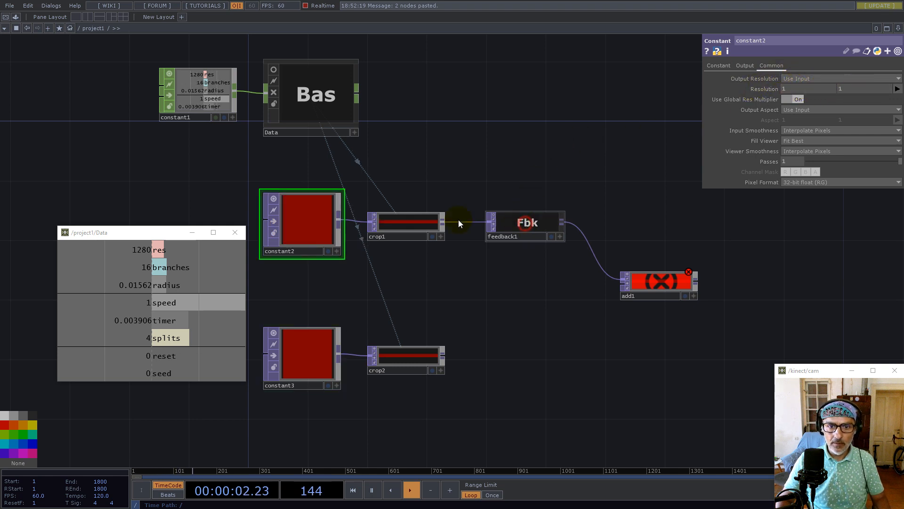
{"action": "left_click_drag", "start_coordinate": [161, 355], "coordinate": [818, 88]}
{"action": "left_click", "coordinate": [819, 84]}
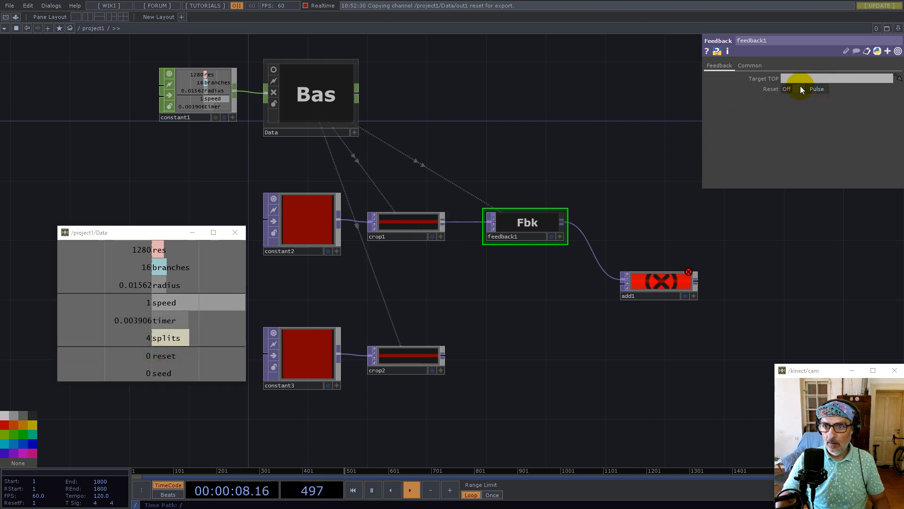
{"action": "right_click", "coordinate": [769, 89]}
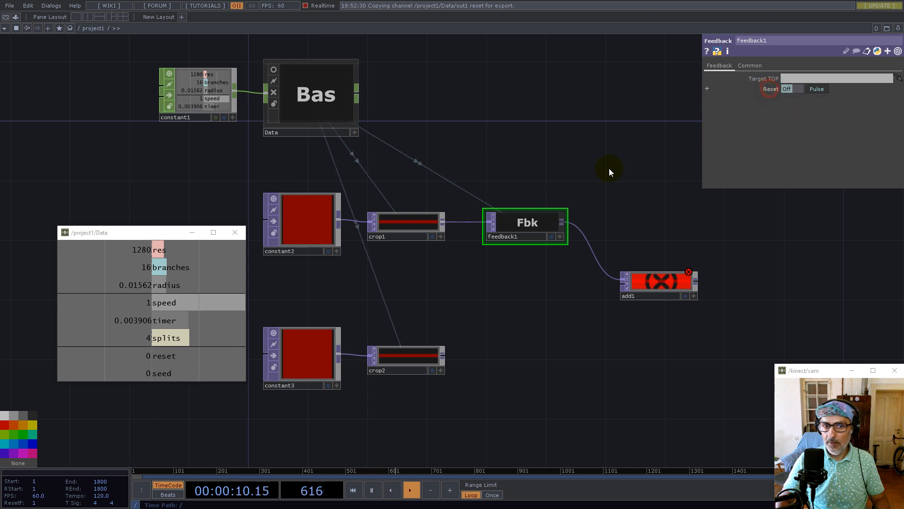
{"action": "left_click_drag", "start_coordinate": [653, 289], "coordinate": [741, 89]}
- Set the duplicated Constant TOP's resolution to 1 by 1 and its color to red 0, green 1, blue 0
{"action": "left_click", "coordinate": [317, 357]}
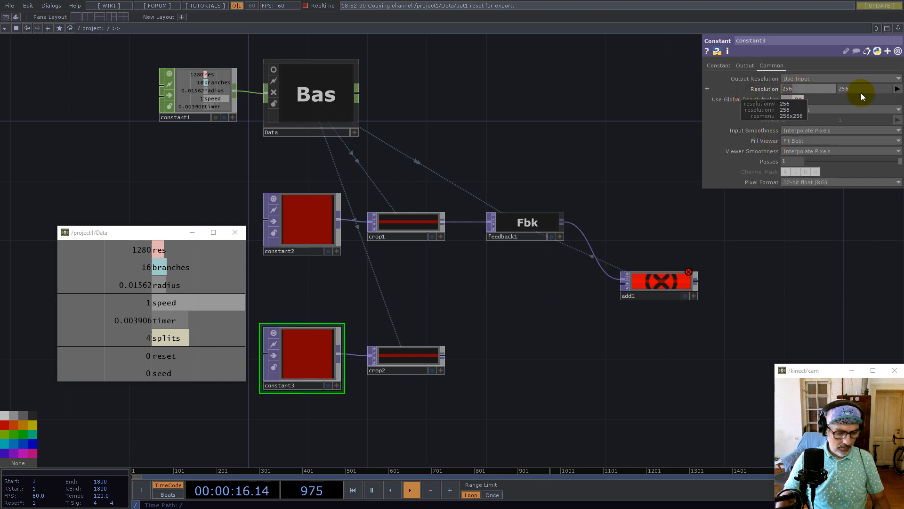
{"action": "type", "text": "1"}
{"action": "left_click_drag", "start_coordinate": [854, 88], "coordinate": [722, 64]}
{"action": "left_click", "coordinate": [721, 65]}
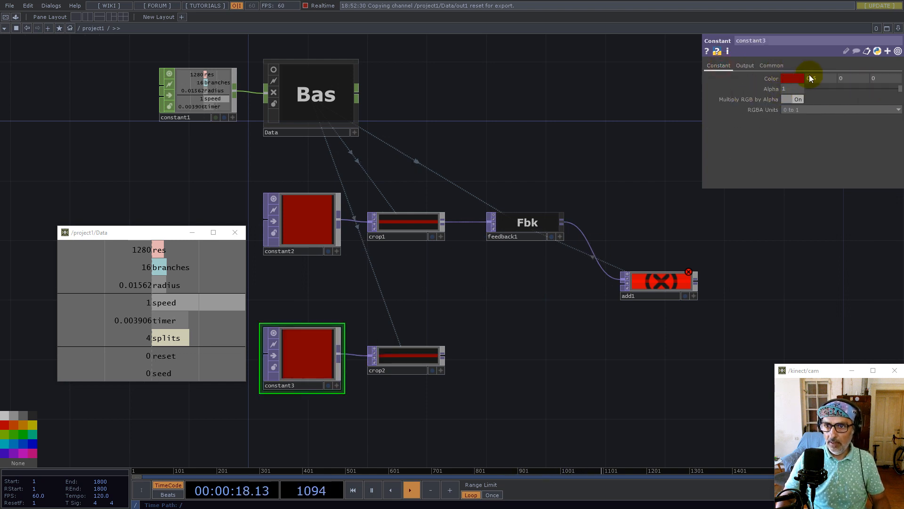
{"action": "type", "text": "0"}
{"action": "key", "text": "Tab"}
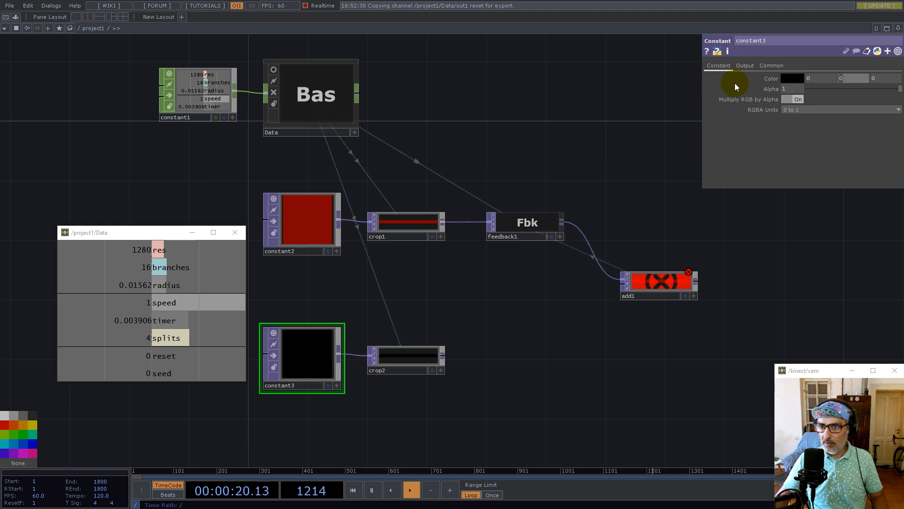
{"action": "type", "text": "1"}
{"action": "key", "text": "Return"}
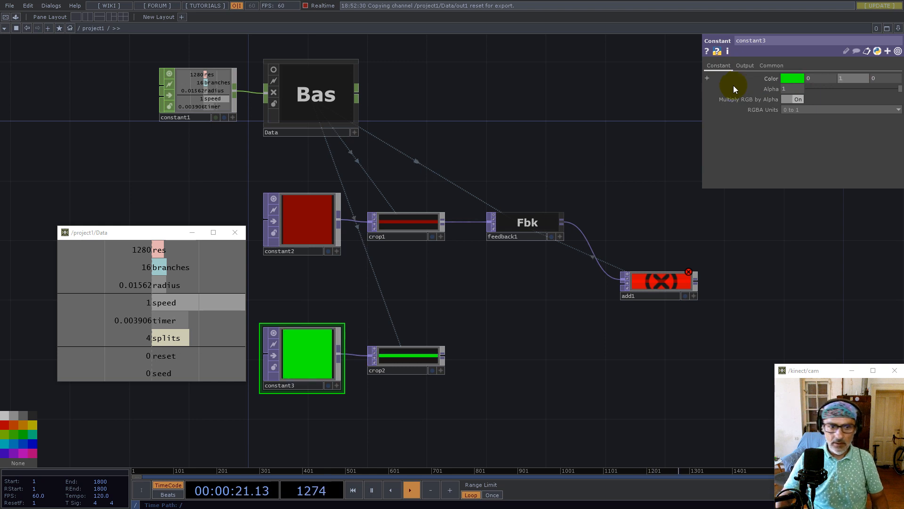
- Add a Math TOP after the lower Crop TOP
{"action": "right_click", "coordinate": [442, 357]}
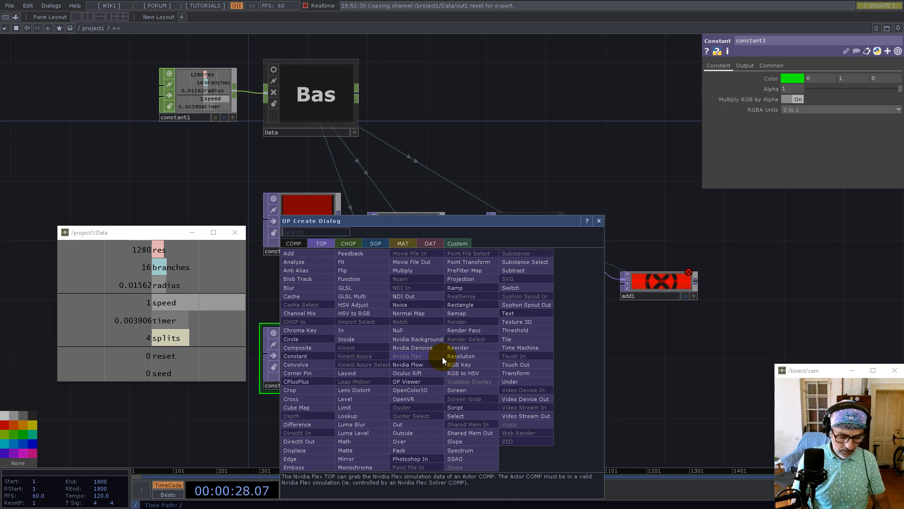
{"action": "type", "text": "ma"}
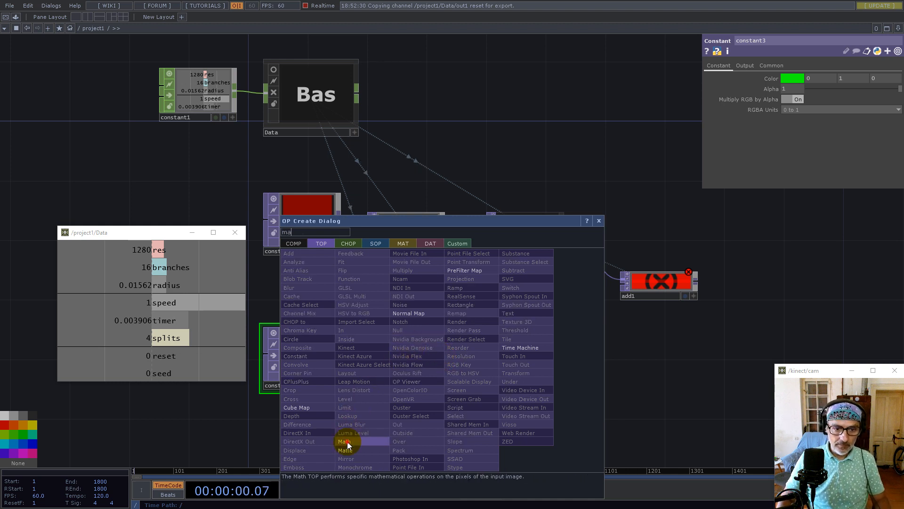
{"action": "left_click", "coordinate": [345, 442]}
{"action": "left_click", "coordinate": [528, 350]}
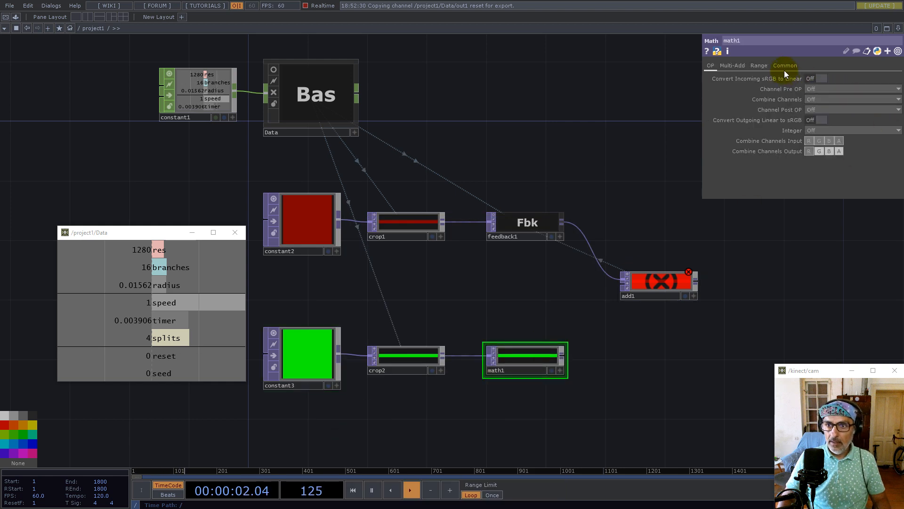
- Set the Math TOP's Multiply to the expression 1/op('Data/out1')['res']
{"action": "left_click", "coordinate": [732, 66]}
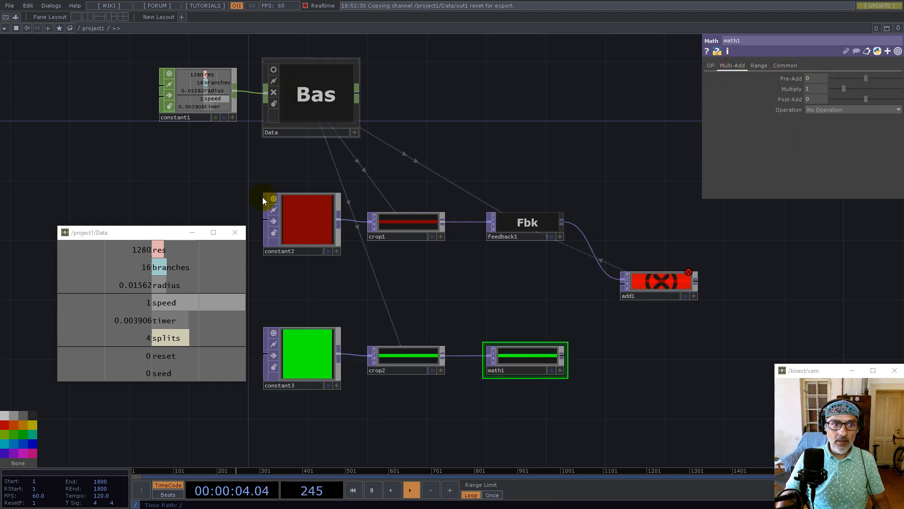
{"action": "left_click_drag", "start_coordinate": [153, 250], "coordinate": [813, 89]}
{"action": "left_click", "coordinate": [812, 94]}
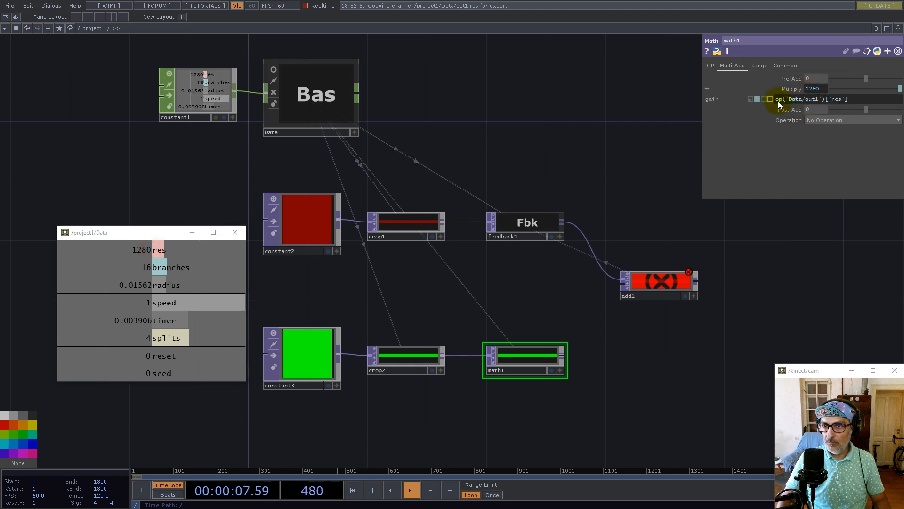
{"action": "type", "text": "1/"}
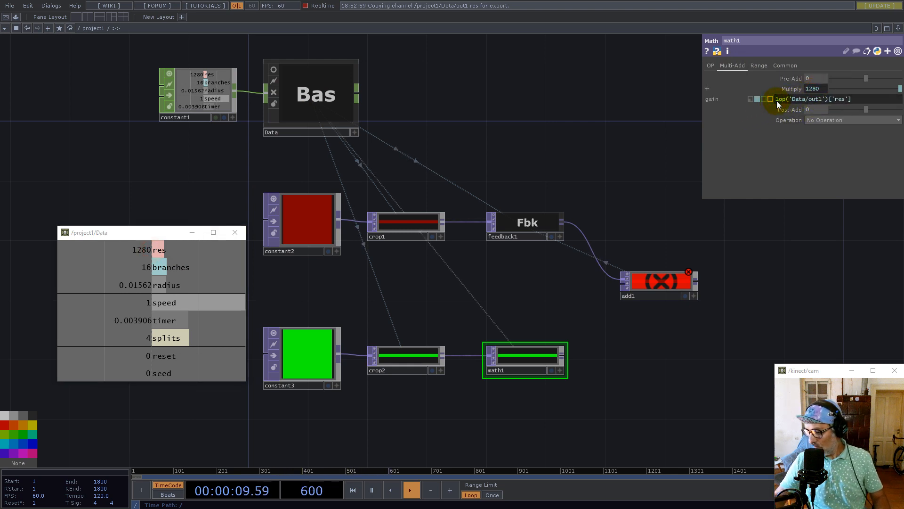
{"action": "key", "text": "Return"}
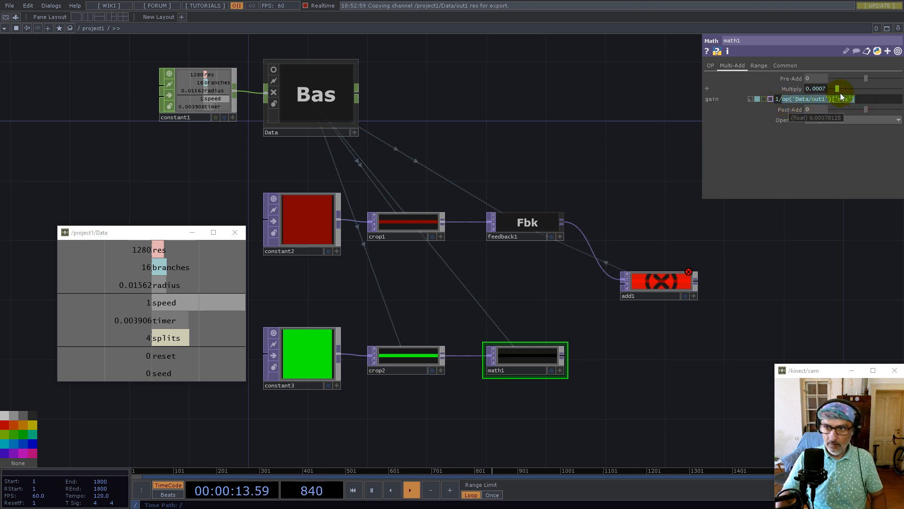
- Extend the Math TOP's Multiply expression to 1/op('Data/out1')['res']*op('Data/out1')['speed']
{"action": "left_click", "coordinate": [858, 99]}
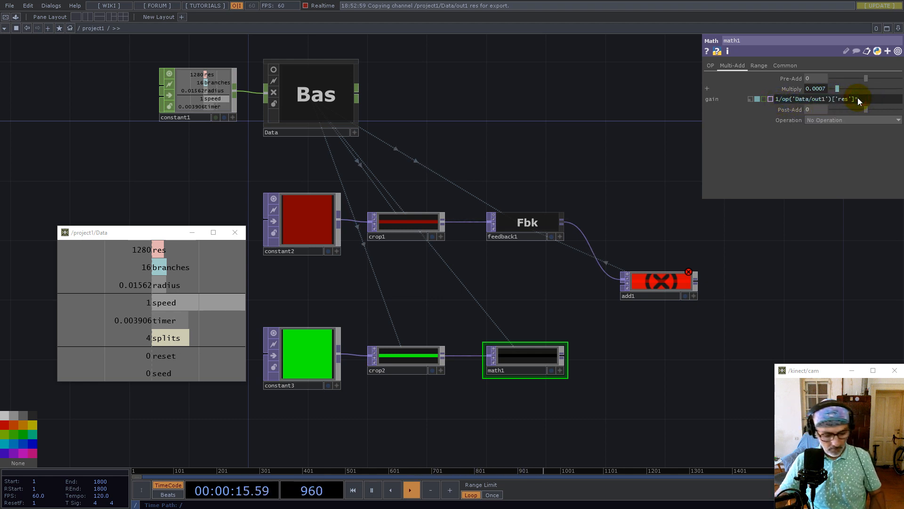
{"action": "type", "text": "*"}
{"action": "key", "text": "ctrl+v"}
{"action": "key", "text": "Left"}
{"action": "key", "text": "Left"}
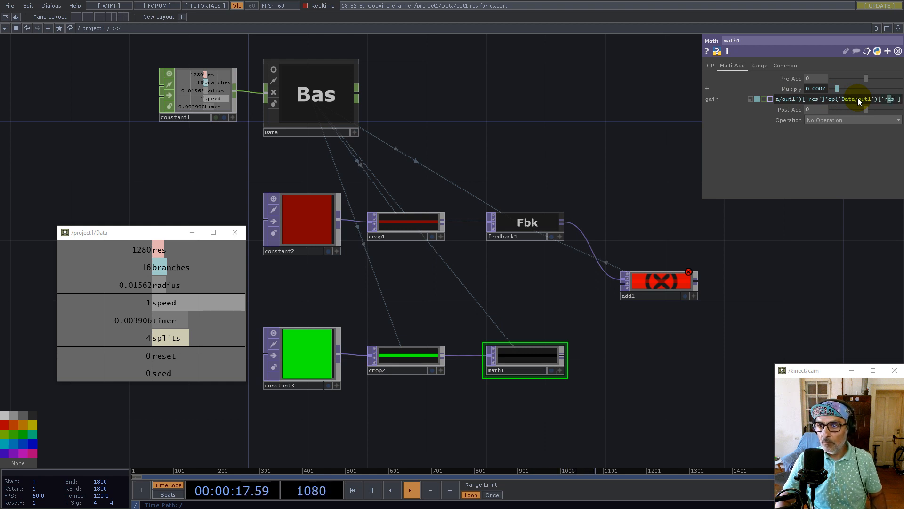
{"action": "key", "text": "shift+Right"}
{"action": "key", "text": "shift+Right"}
{"action": "key", "text": "shift+Right"}
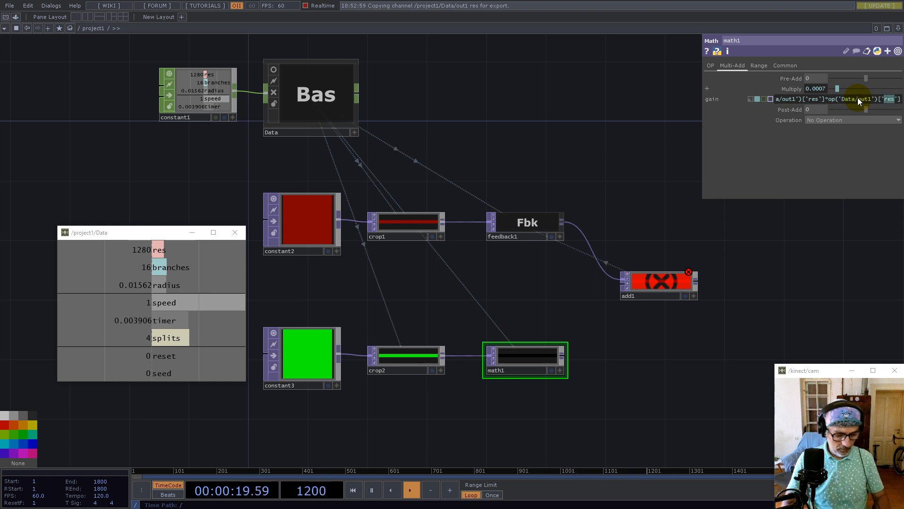
{"action": "type", "text": "speed"}
{"action": "key", "text": "Return"}
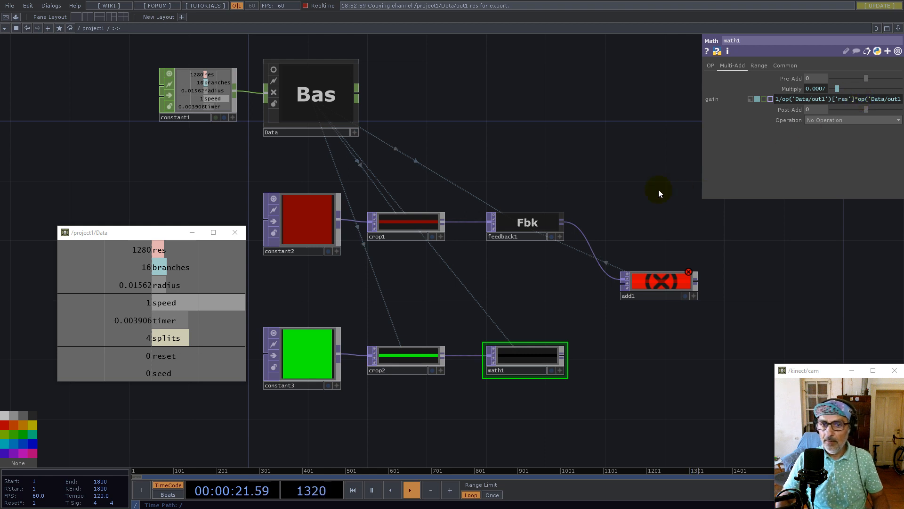
- Connect the Math TOP's output to the second input of the Add TOP
{"action": "left_click", "coordinate": [620, 170]}
{"action": "left_click", "coordinate": [564, 354]}
{"action": "left_click", "coordinate": [657, 284]}
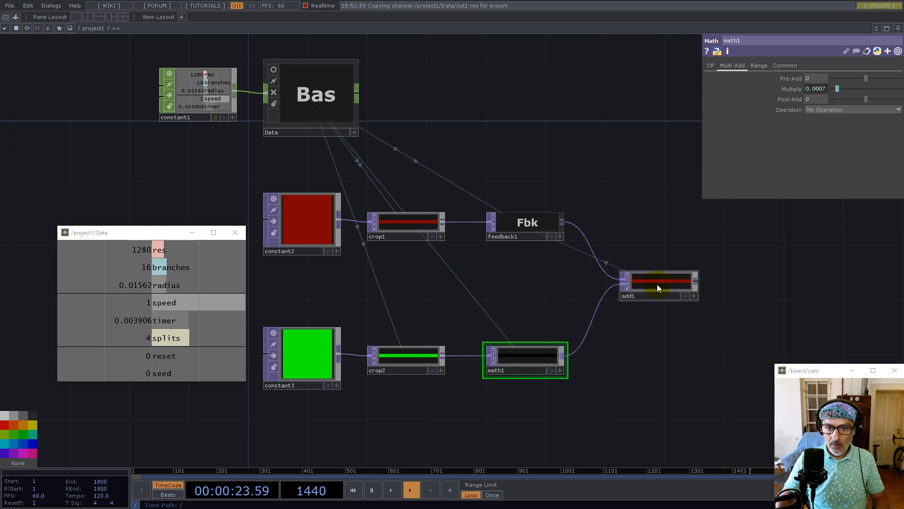
{"action": "left_click", "coordinate": [658, 284]}
{"action": "left_click", "coordinate": [555, 225]}
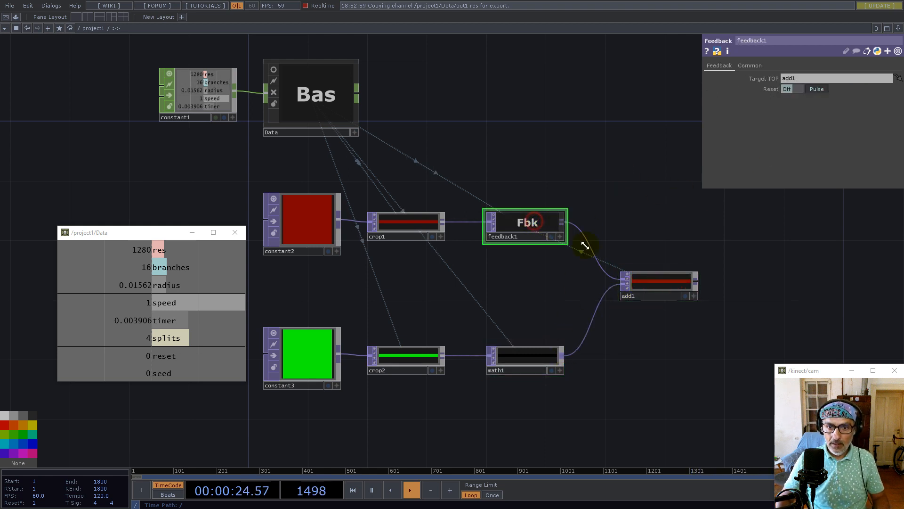
{"action": "left_click", "coordinate": [657, 284]}
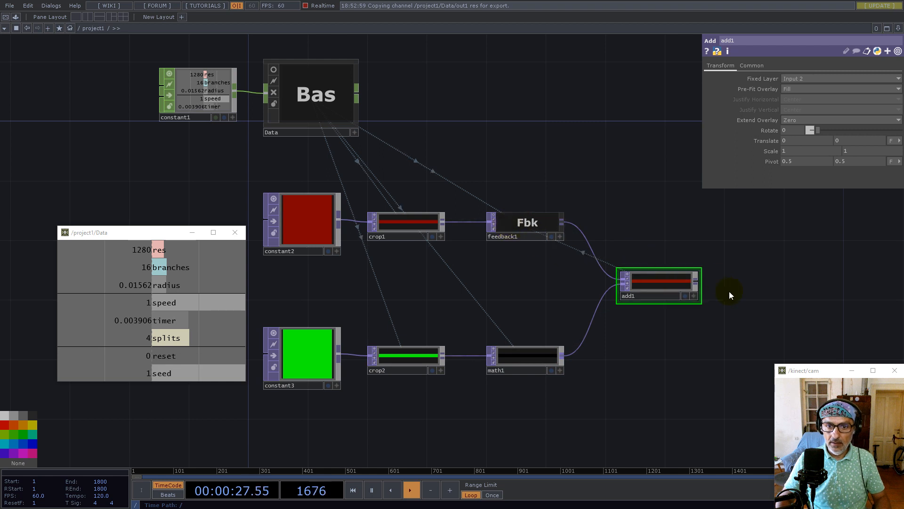
- Display the Add TOP's output as points and examine how they move in 3D space
{"action": "scroll", "coordinate": [729, 291], "scroll_direction": "up", "scroll_amount": 5}
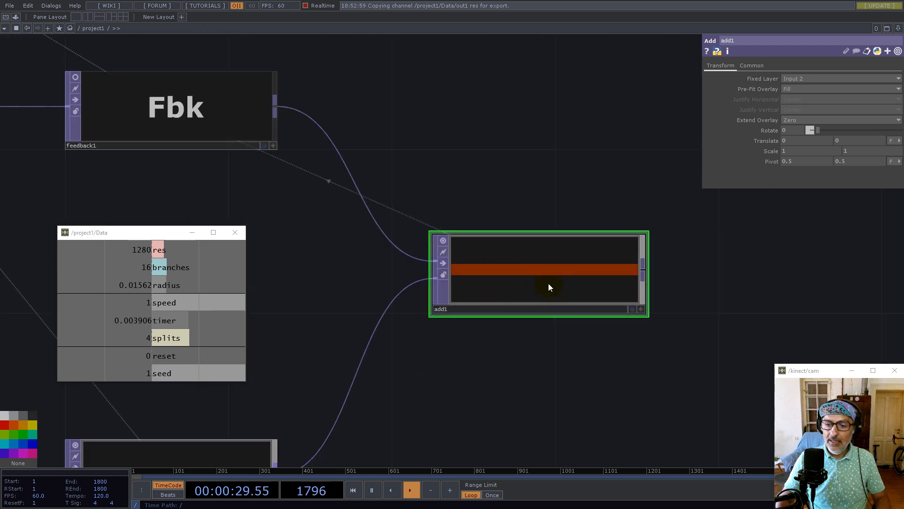
{"action": "left_click", "coordinate": [232, 105]}
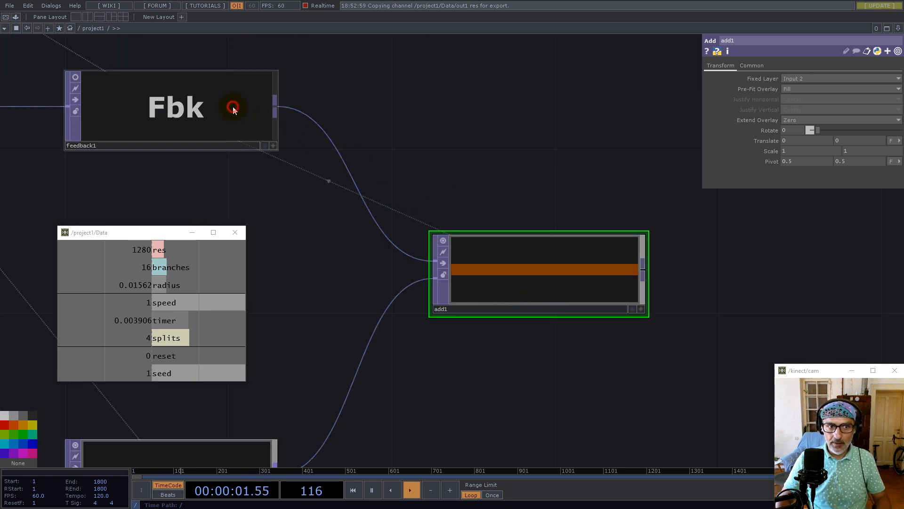
{"action": "scroll", "coordinate": [579, 277], "scroll_direction": "up", "scroll_amount": 3}
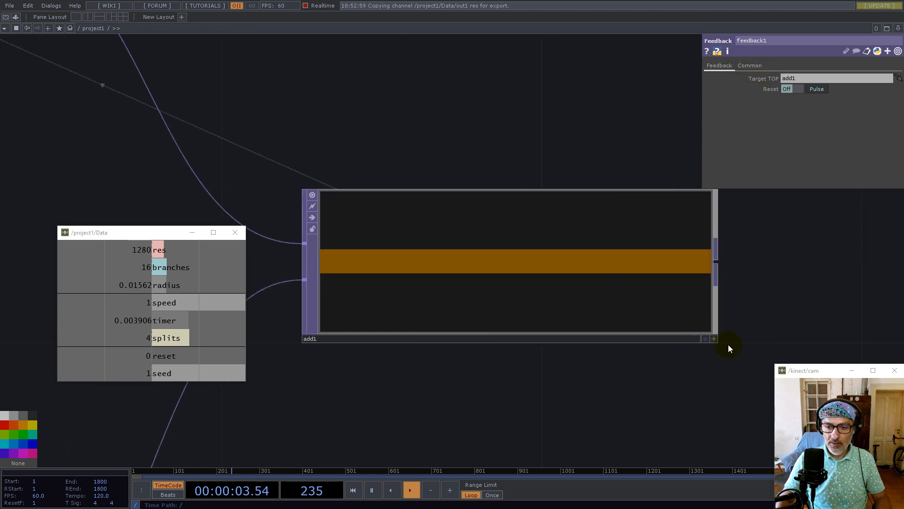
{"action": "right_click", "coordinate": [581, 256]}
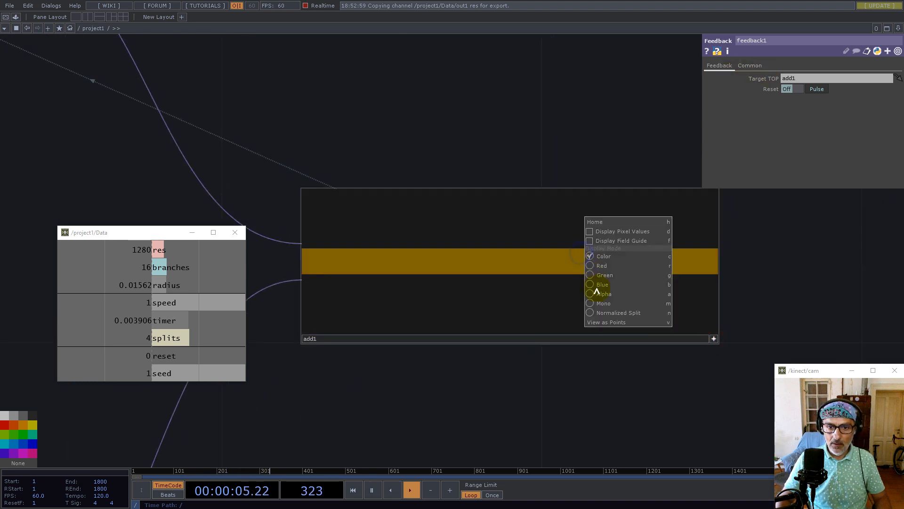
{"action": "left_click", "coordinate": [606, 322]}
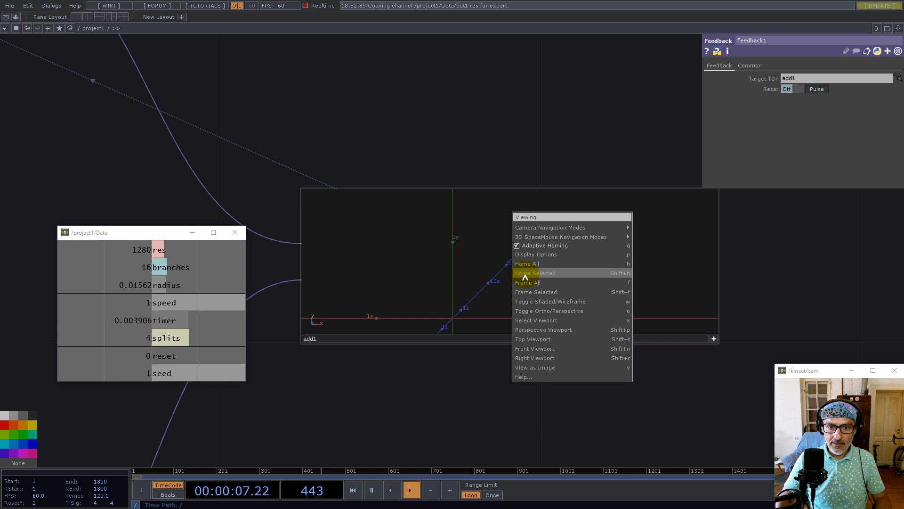
{"action": "left_click", "coordinate": [539, 248]}
{"action": "left_click_drag", "start_coordinate": [535, 295], "coordinate": [519, 299]}
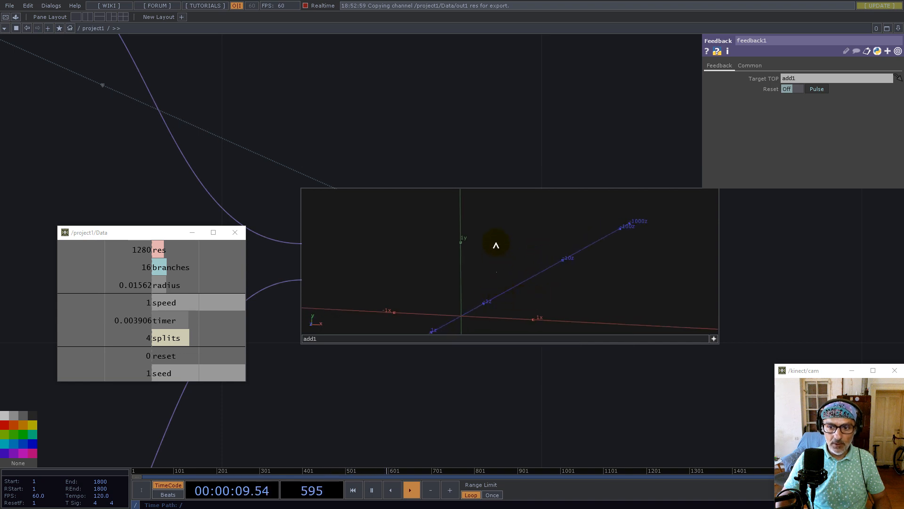
{"action": "left_click", "coordinate": [713, 338]}
{"action": "scroll", "coordinate": [424, 218], "scroll_direction": "down", "scroll_amount": 5}
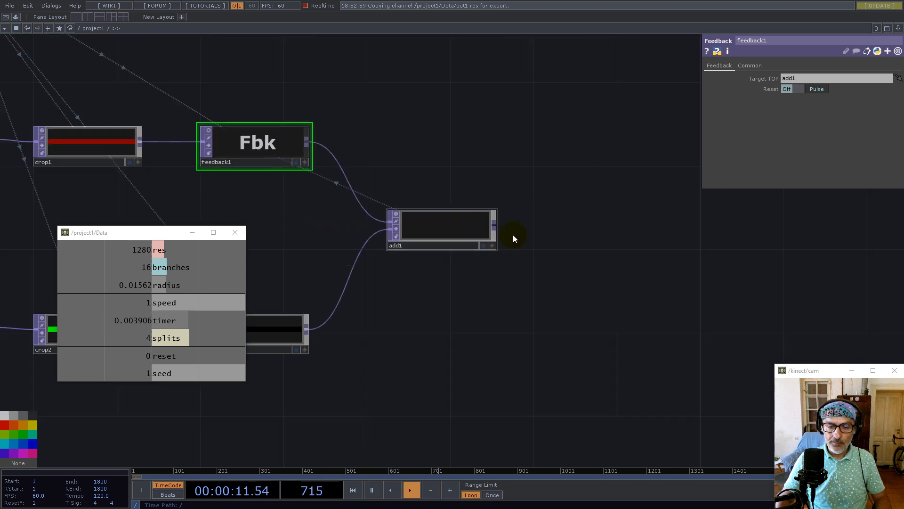
- Add a Null TOP after the Add TOP and place it well away from it
{"action": "right_click", "coordinate": [494, 225]}
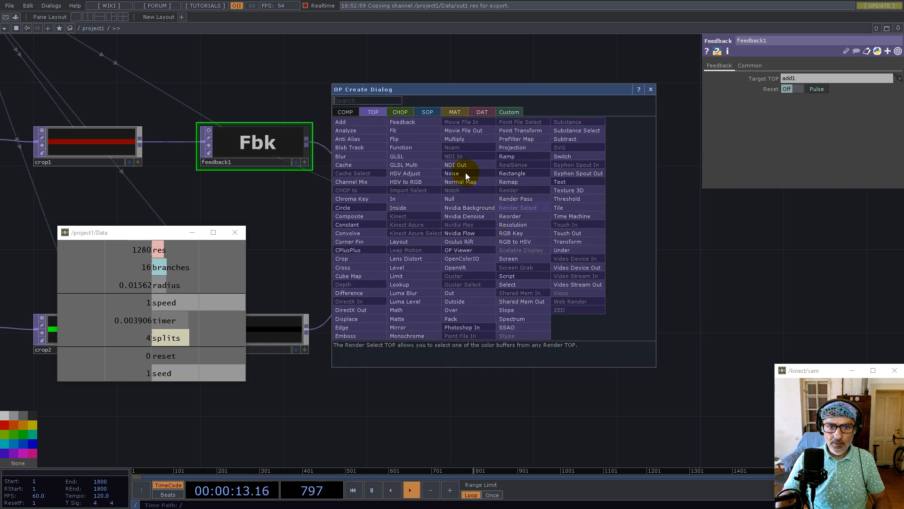
{"action": "left_click", "coordinate": [449, 195]}
{"action": "left_click", "coordinate": [744, 210]}
{"action": "left_click_drag", "start_coordinate": [709, 302], "coordinate": [533, 329]}
{"action": "left_click_drag", "start_coordinate": [570, 251], "coordinate": [673, 228]}
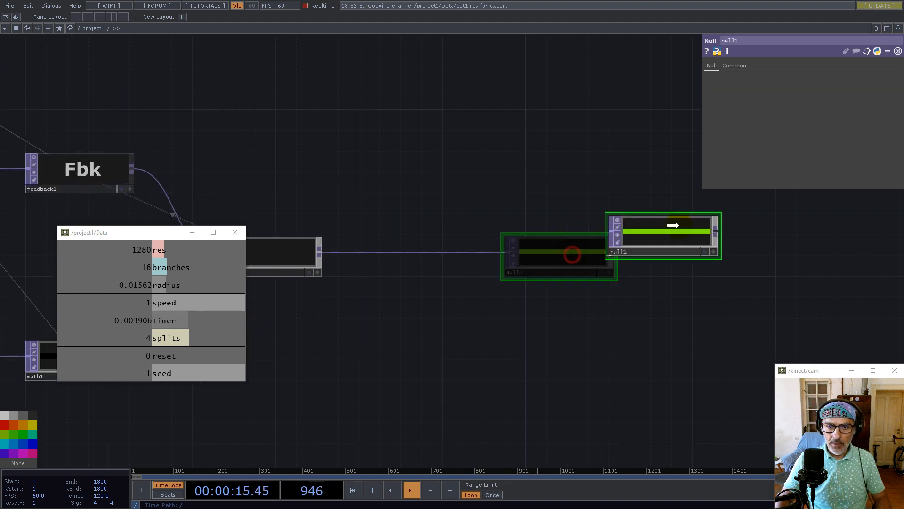
- Rename the Null TOP as pos, turn off its viewer and color the node magenta
{"action": "left_click", "coordinate": [634, 251]}
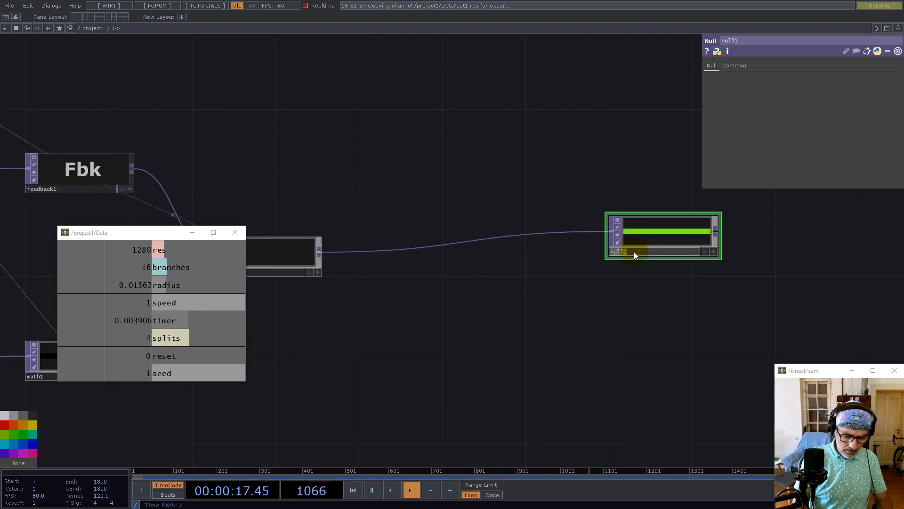
{"action": "key", "text": "Return"}
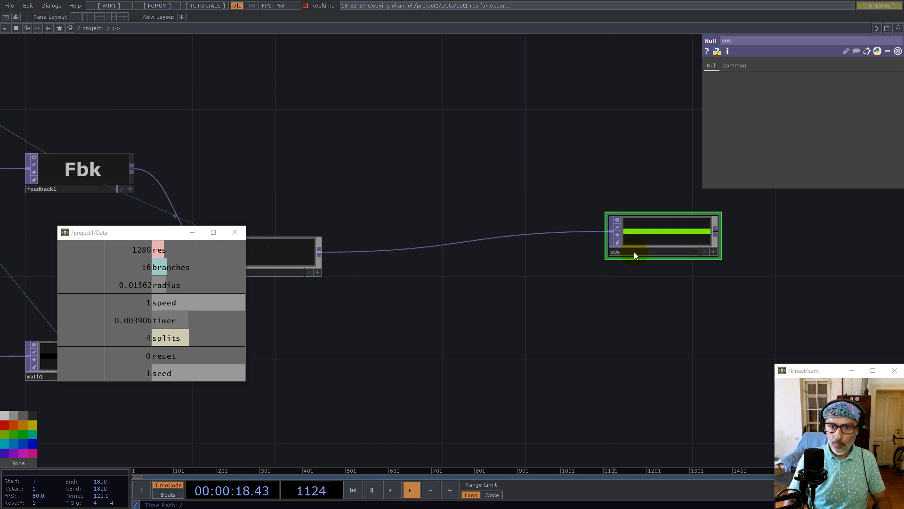
{"action": "left_click", "coordinate": [616, 220]}
{"action": "left_click", "coordinate": [24, 451]}
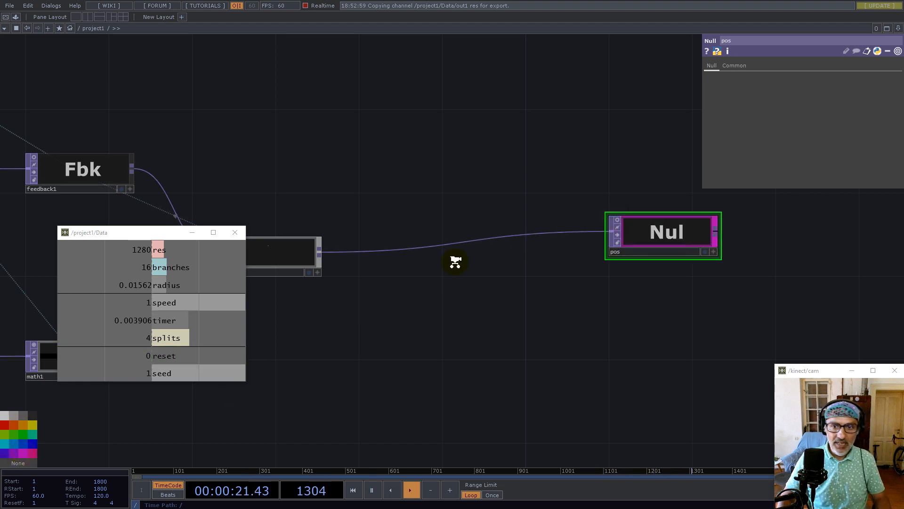
- Create a Circle SOP in the empty area below the TOP chain
{"action": "middle_click_drag", "start_coordinate": [455, 261], "coordinate": [494, 328]}
{"action": "left_click_drag", "start_coordinate": [501, 338], "coordinate": [488, 276]}
{"action": "left_click", "coordinate": [433, 295]}
{"action": "key", "text": "Tab"}
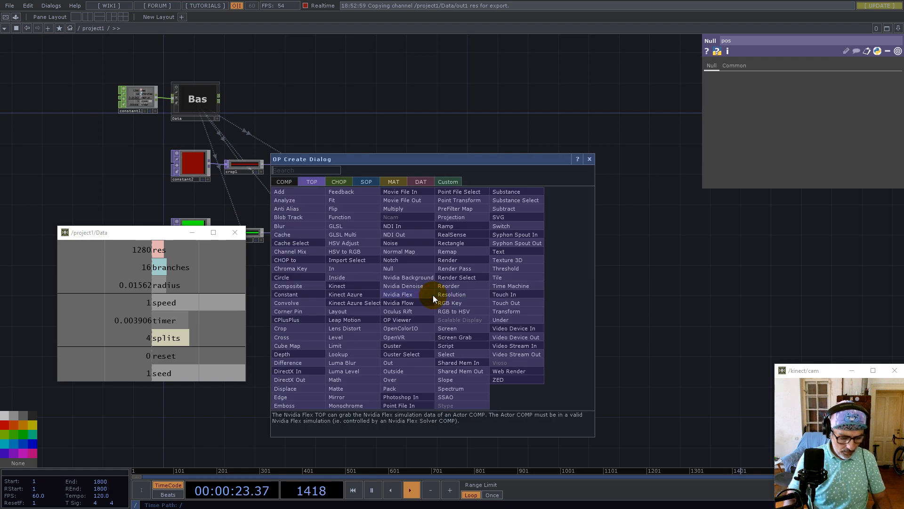
{"action": "type", "text": "c"}
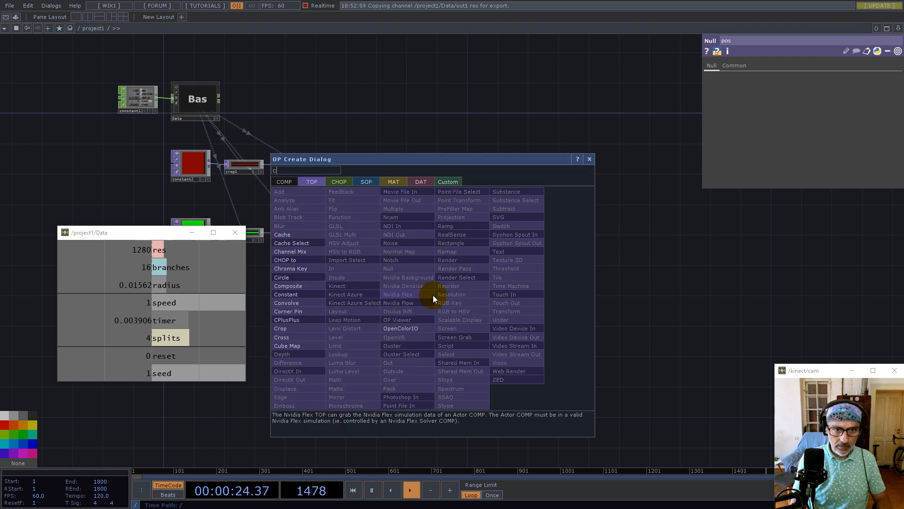
{"action": "left_click", "coordinate": [370, 183]}
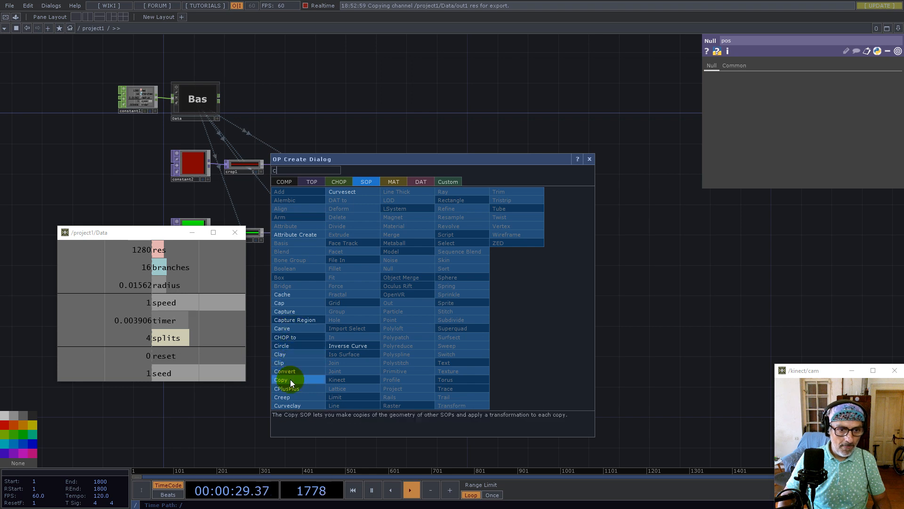
{"action": "left_click", "coordinate": [283, 347]}
{"action": "left_click", "coordinate": [442, 273]}
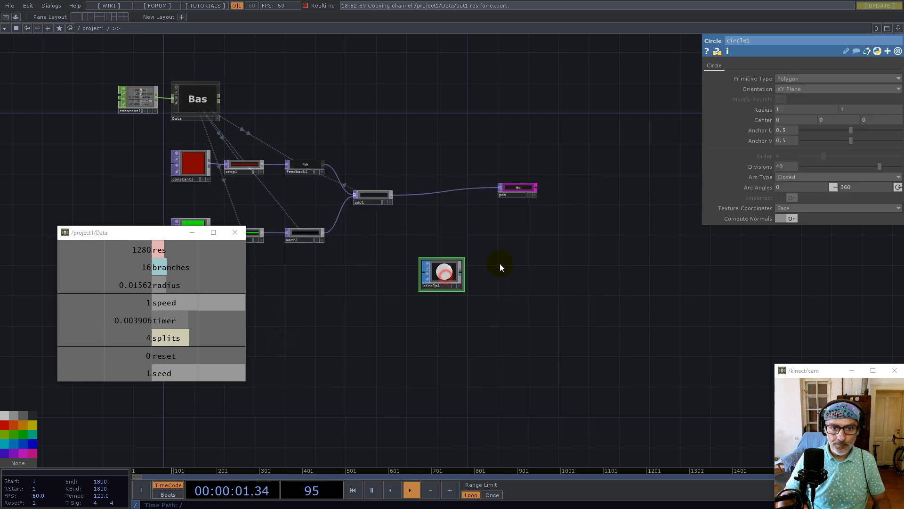
- Link the Circle SOP's Radius to the Data component's radius channel as a CHOP reference and set Divisions to 32
{"action": "left_click_drag", "start_coordinate": [165, 285], "coordinate": [765, 110]}
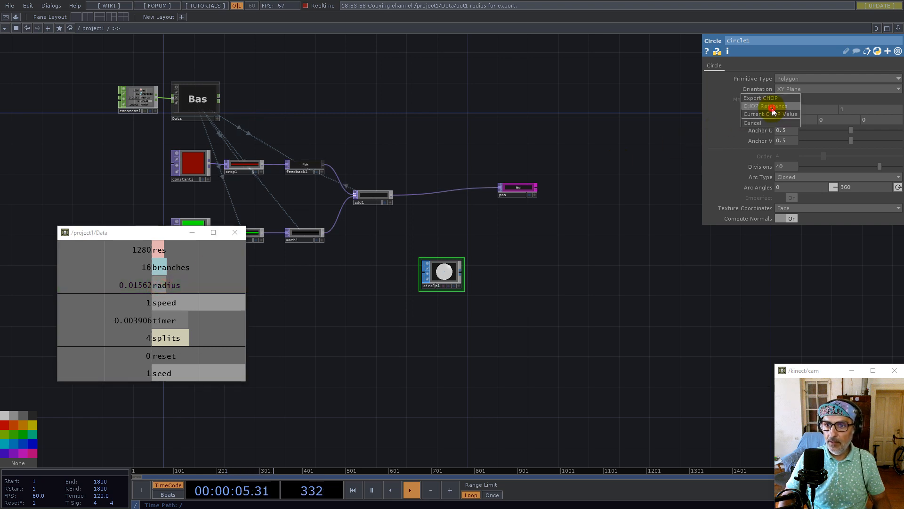
{"action": "left_click", "coordinate": [773, 107]}
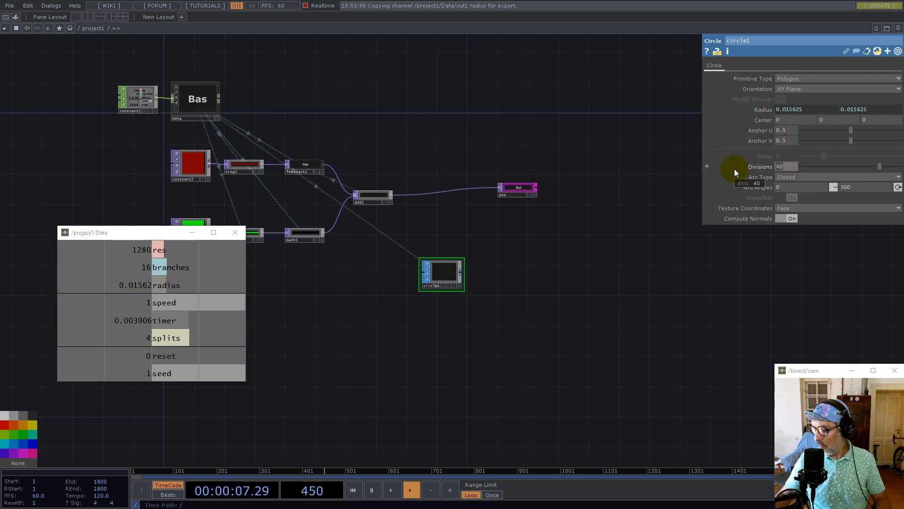
{"action": "key", "text": "ctrl+z"}
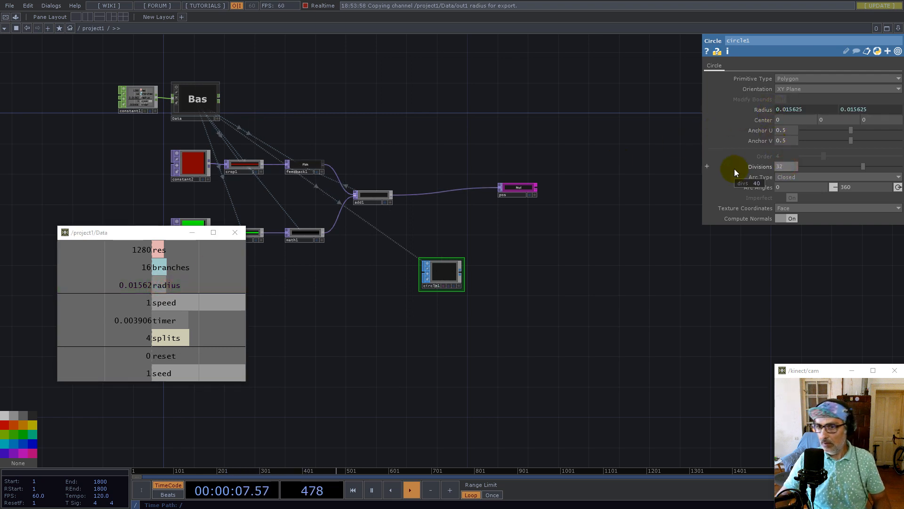
- Add a Geometry COMP fed by the Circle SOP
{"action": "right_click", "coordinate": [460, 271]}
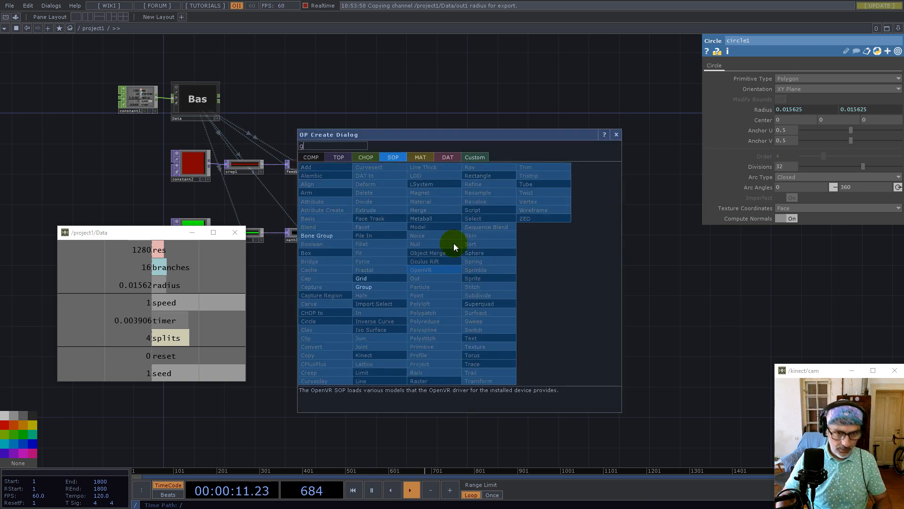
{"action": "left_click", "coordinate": [310, 157]}
{"action": "type", "text": "g"}
{"action": "left_click", "coordinate": [327, 235]}
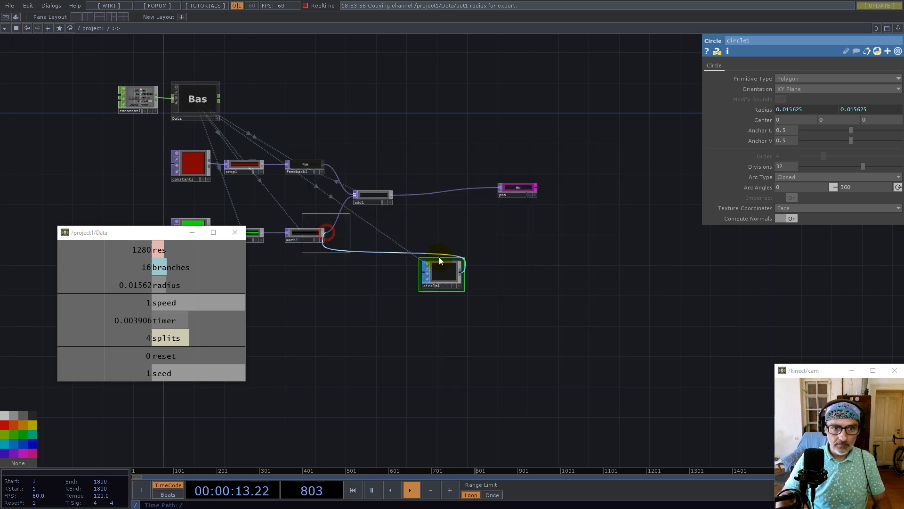
{"action": "left_click", "coordinate": [513, 276]}
- Create a Camera COMP just above the Geometry COMP's output side
{"action": "right_click", "coordinate": [564, 229]}
{"action": "left_click", "coordinate": [470, 117]}
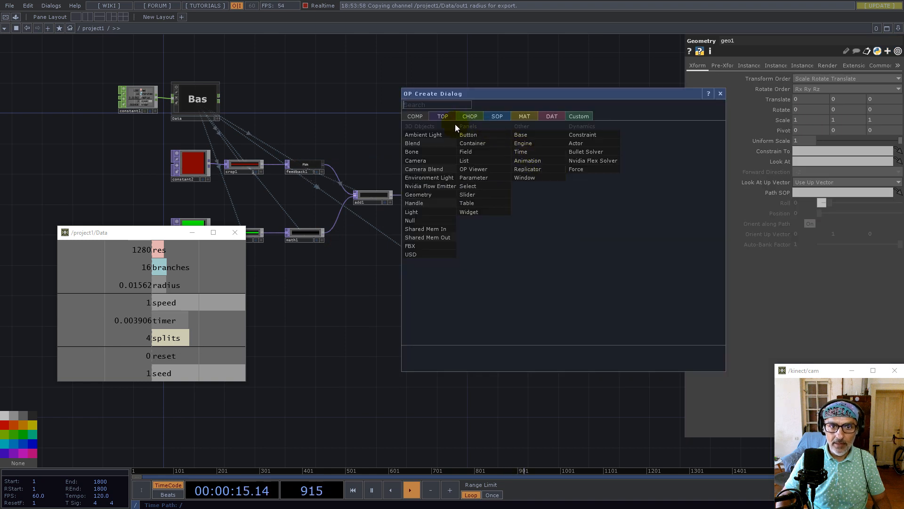
{"action": "left_click", "coordinate": [425, 163]}
{"action": "left_click", "coordinate": [585, 222]}
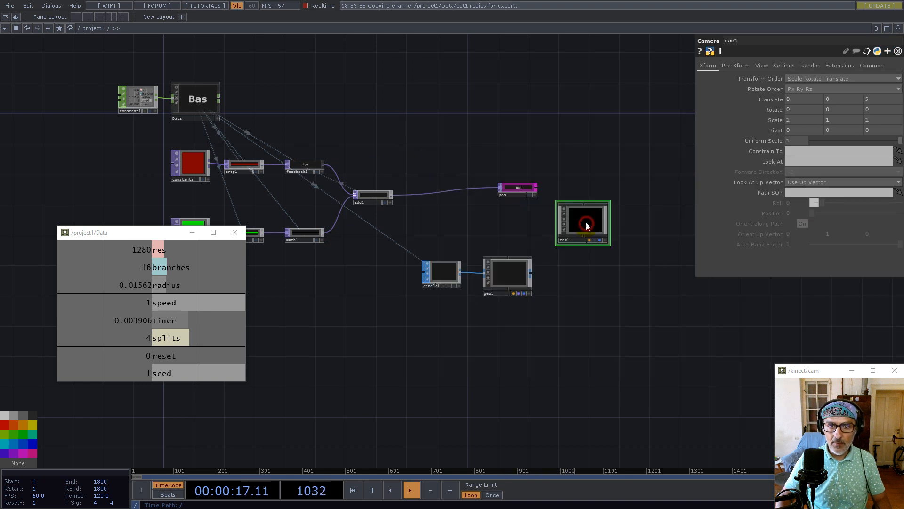
- Set the camera's projection to Orthographic with an Ortho Width of 1
{"action": "left_click", "coordinate": [762, 66]}
{"action": "left_click", "coordinate": [816, 79]}
{"action": "left_click", "coordinate": [804, 95]}
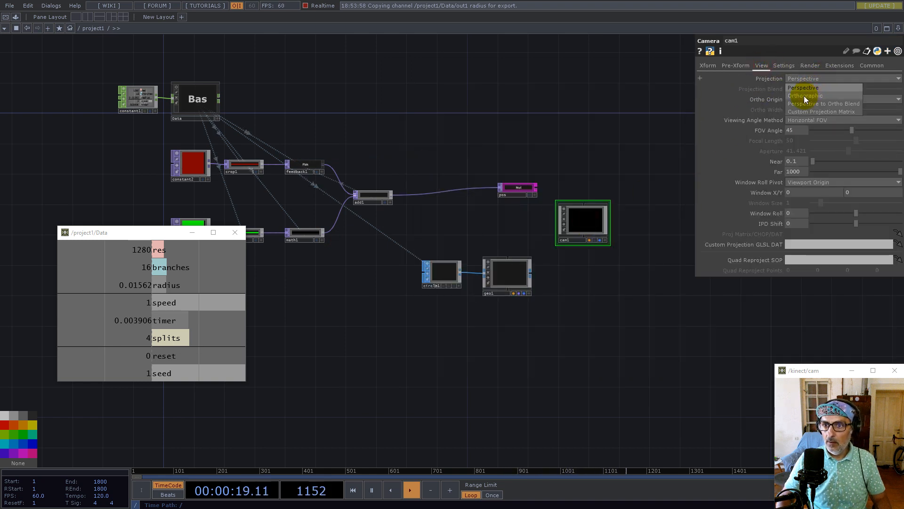
{"action": "left_click", "coordinate": [807, 99]}
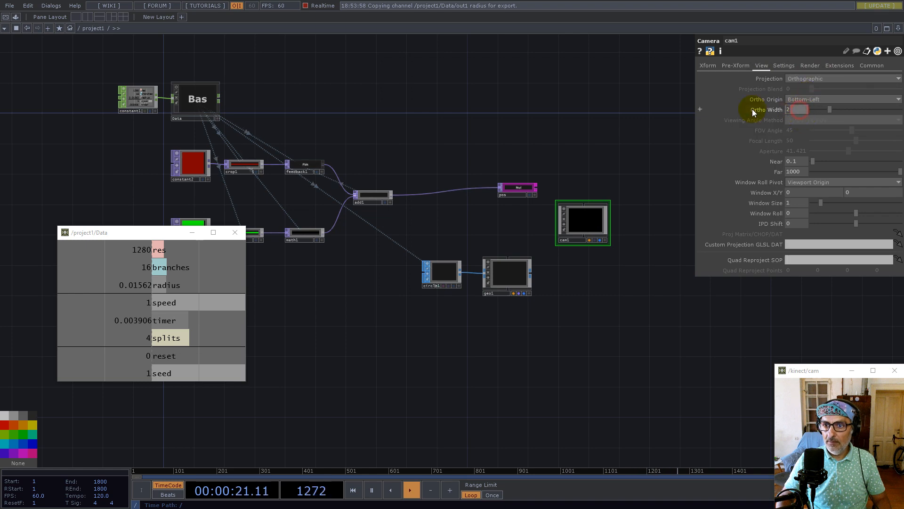
- Create a Render TOP beside the Geometry COMP, below the camera
{"action": "double_click", "coordinate": [565, 276]}
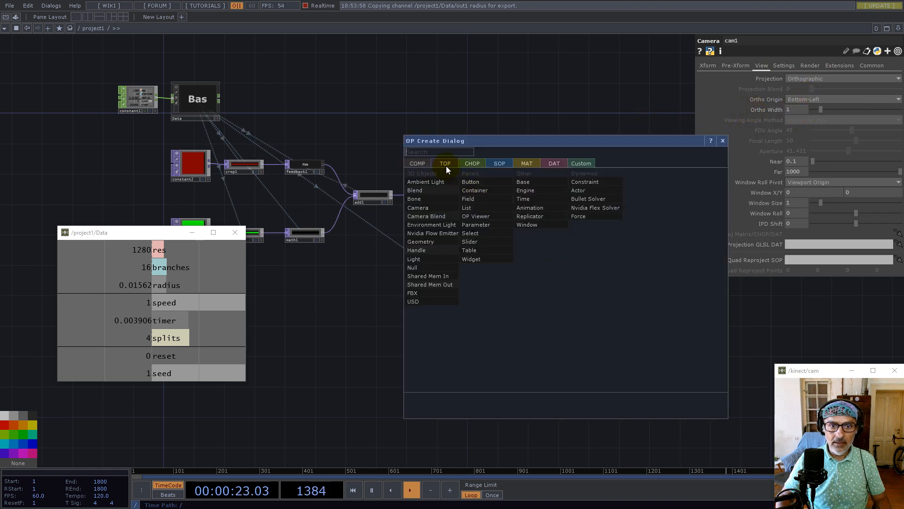
{"action": "left_click", "coordinate": [445, 164]}
{"action": "type", "text": "ren"}
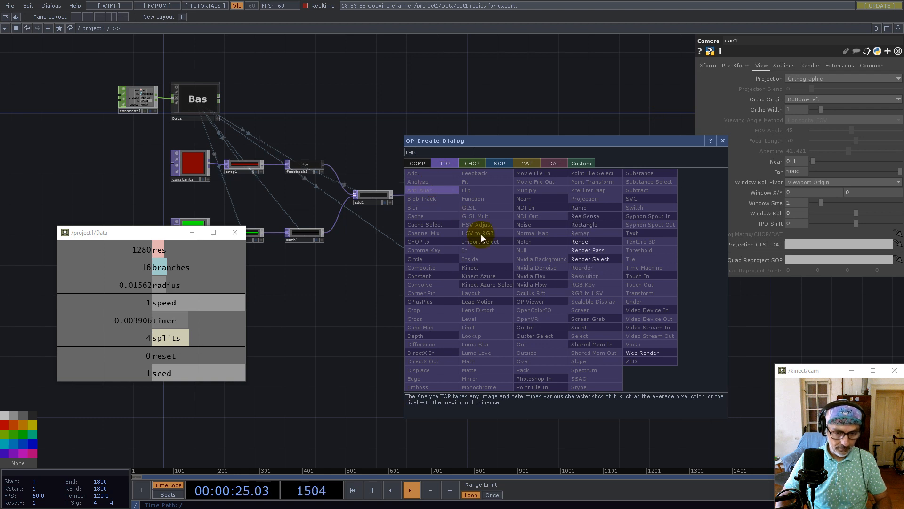
{"action": "left_click", "coordinate": [595, 242]}
{"action": "left_click", "coordinate": [582, 281]}
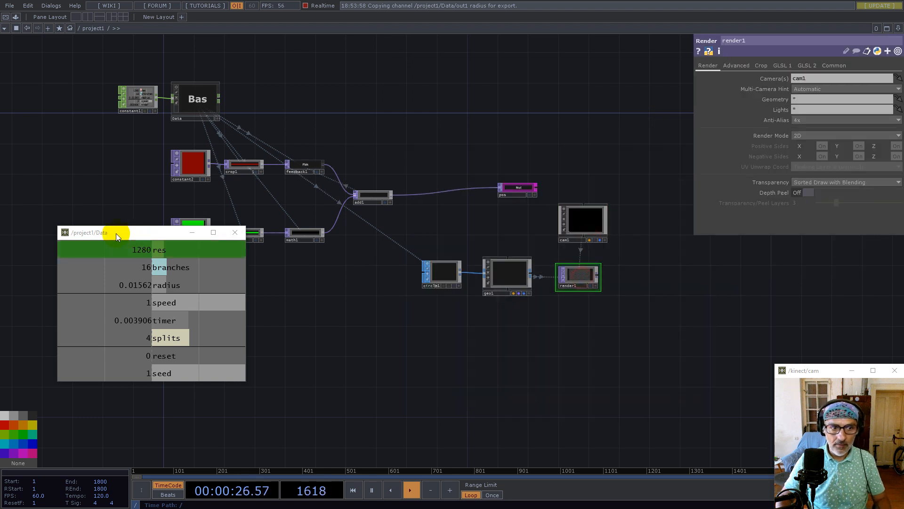
- Drive the Render TOP's resolution in both dimensions from the Data component's res channel and set its pixel format to 32-bit float (RGBA)
{"action": "left_click", "coordinate": [833, 67]}
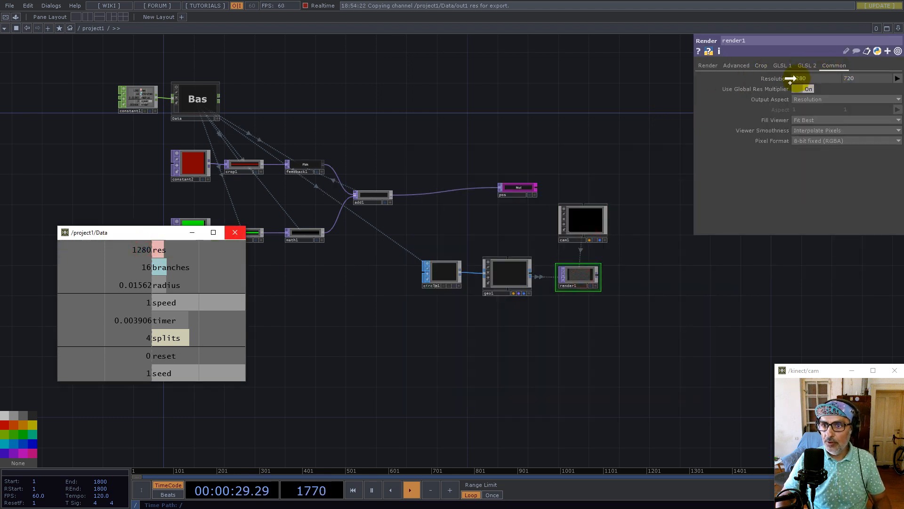
{"action": "left_click", "coordinate": [817, 143]}
{"action": "left_click", "coordinate": [818, 182]}
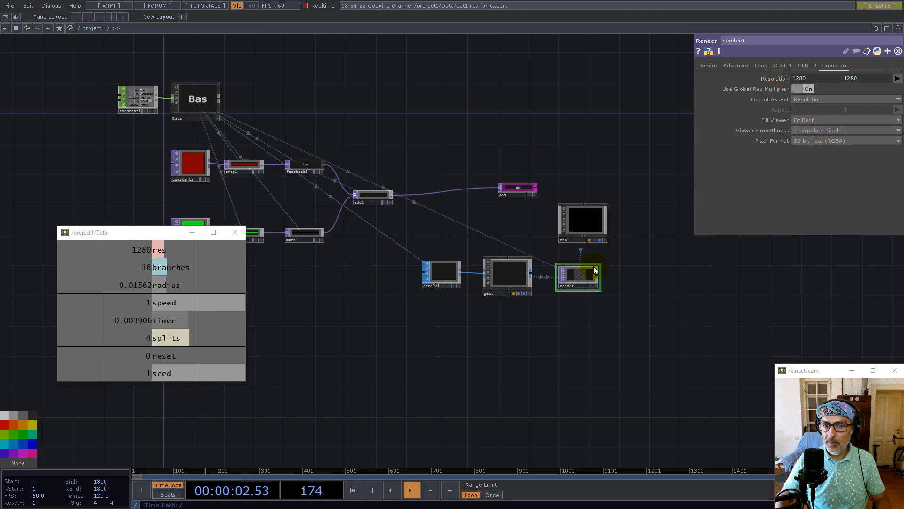
- Enlarge the Render TOP's node and turn off the viewers of the Geometry and Camera COMPs
{"action": "mouse_move", "coordinate": [594, 266]}
{"action": "left_mouse_down"}
{"action": "mouse_move", "coordinate": [592, 255]}
{"action": "mouse_move", "coordinate": [586, 282]}
{"action": "left_mouse_up"}
{"action": "left_click", "coordinate": [494, 237]}
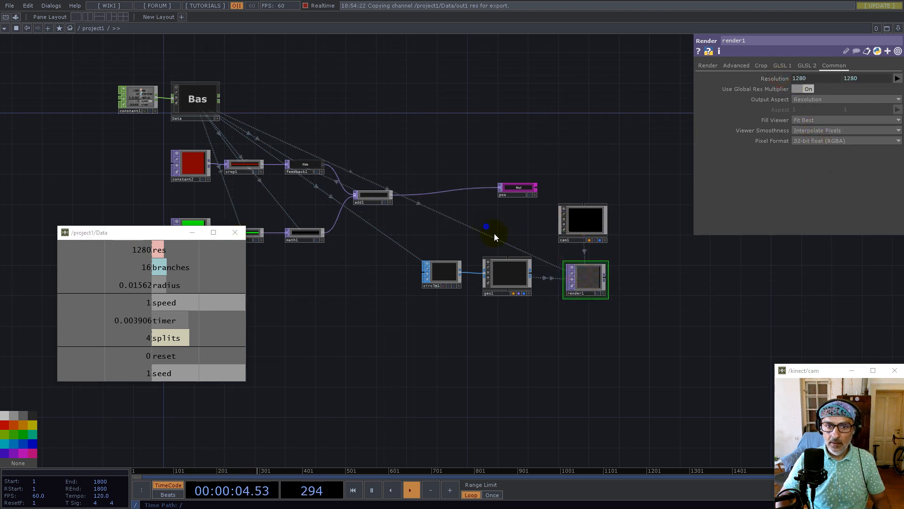
{"action": "left_click_drag", "start_coordinate": [495, 238], "coordinate": [573, 262]}
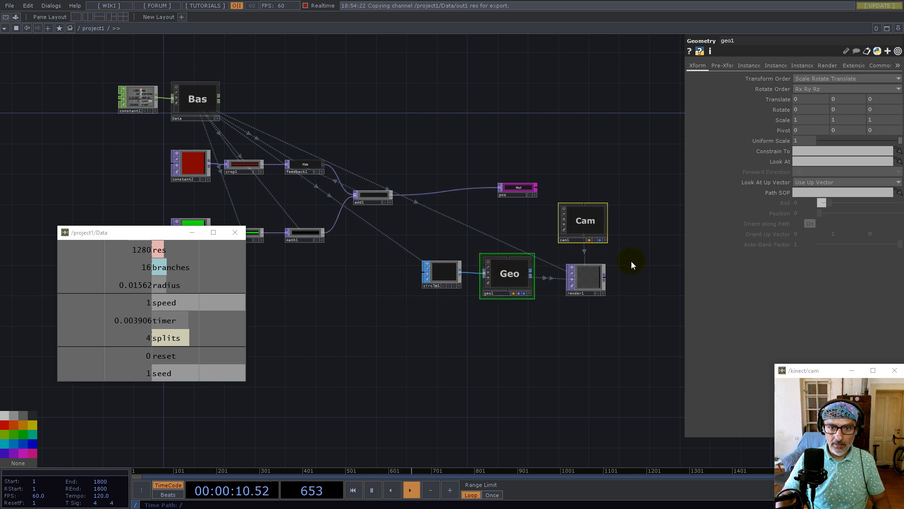
- Enable instancing on the Geometry COMP and assign the pos Null TOP as its Translate OP
{"action": "scroll", "coordinate": [628, 254], "scroll_direction": "up", "scroll_amount": 4}
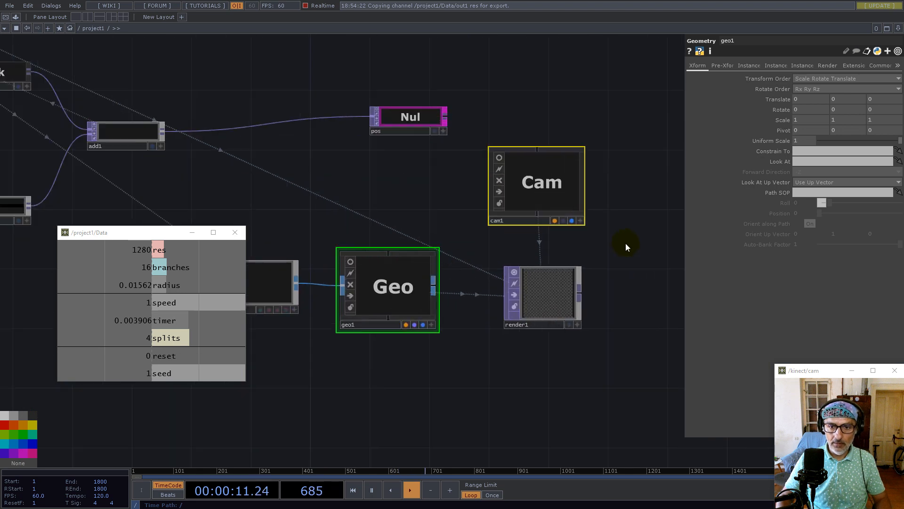
{"action": "left_click", "coordinate": [748, 66]}
{"action": "left_click", "coordinate": [800, 79]}
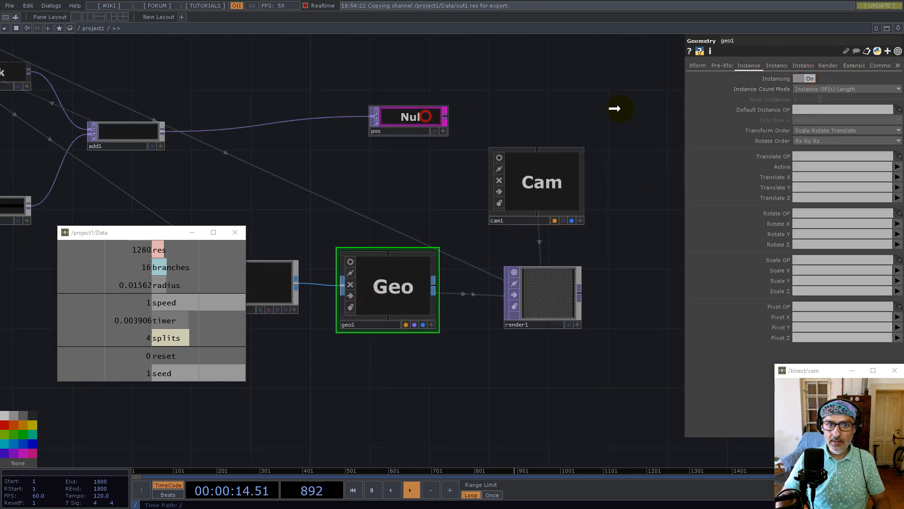
{"action": "left_click_drag", "start_coordinate": [614, 108], "coordinate": [814, 155]}
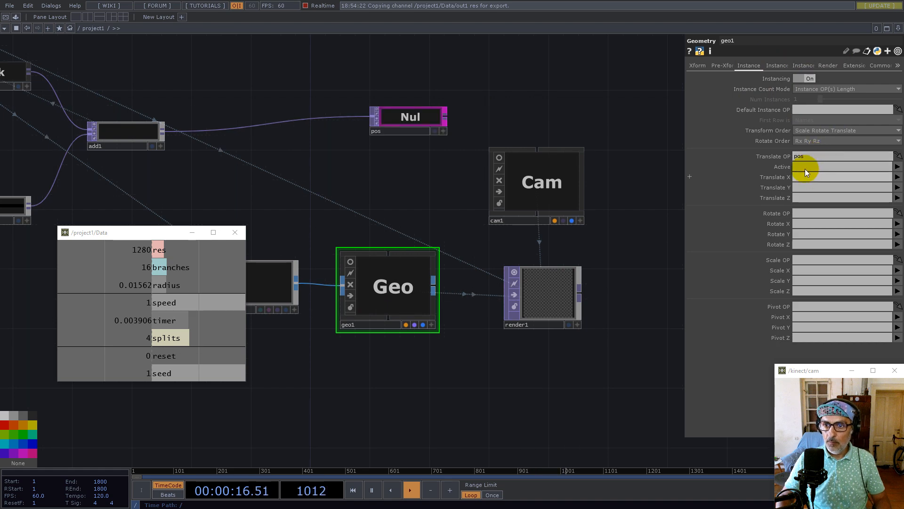
- Set the instancing Translate X to channel r and Translate Y to channel g
{"action": "left_click", "coordinate": [802, 179]}
{"action": "type", "text": "R"}
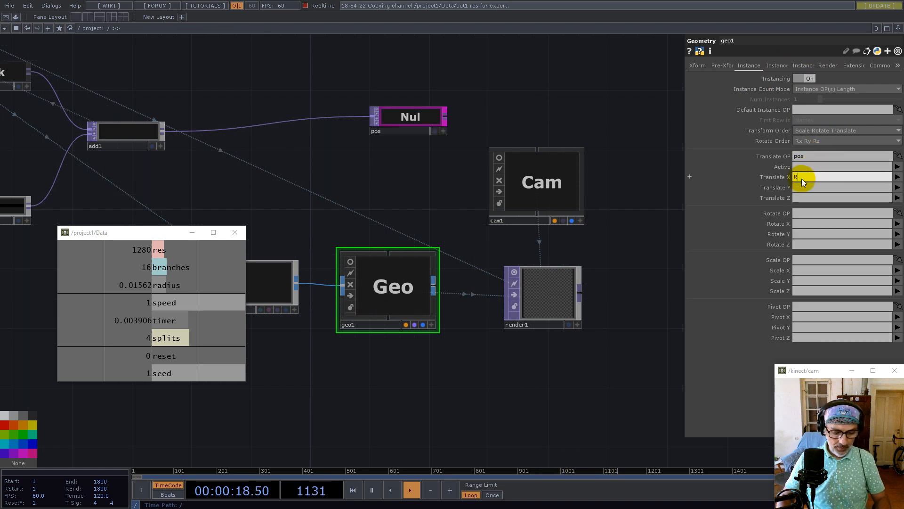
{"action": "left_click", "coordinate": [800, 187]}
{"action": "type", "text": "G"}
{"action": "left_click_drag", "start_coordinate": [798, 176], "coordinate": [770, 177]}
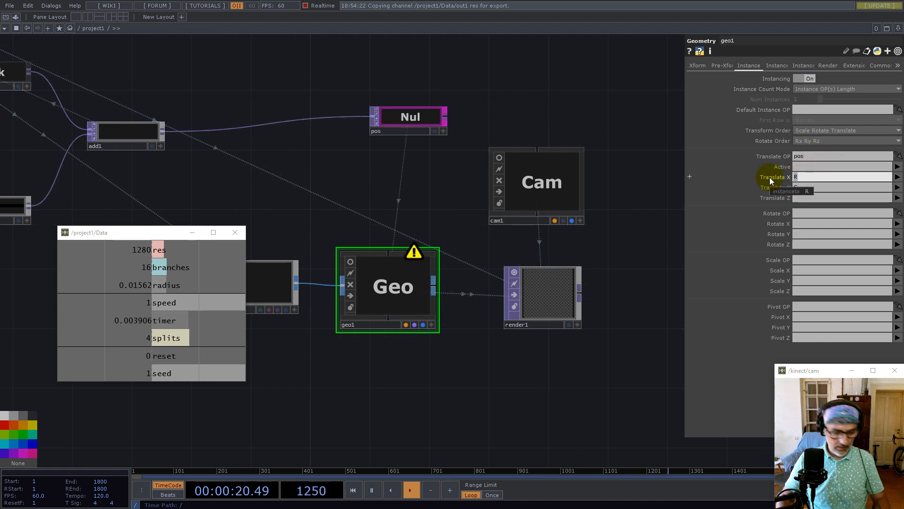
{"action": "left_click", "coordinate": [804, 185]}
{"action": "type", "text": "g"}
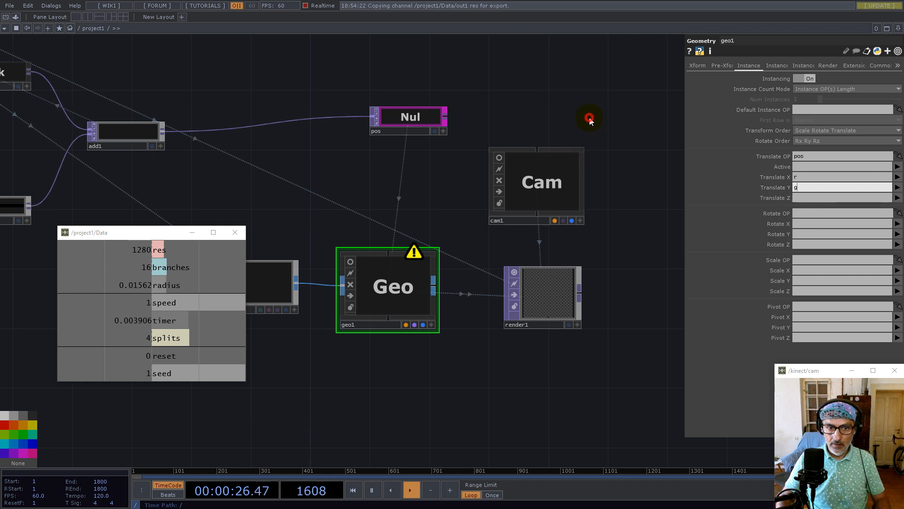
- Add a Null TOP after the Render TOP and place it some distance beyond it
{"action": "left_click", "coordinate": [589, 118]}
{"action": "middle_click_drag", "start_coordinate": [464, 179], "coordinate": [521, 237]}
{"action": "left_click_drag", "start_coordinate": [584, 227], "coordinate": [454, 260]}
{"action": "right_click", "coordinate": [459, 257]}
{"action": "left_click", "coordinate": [423, 229]}
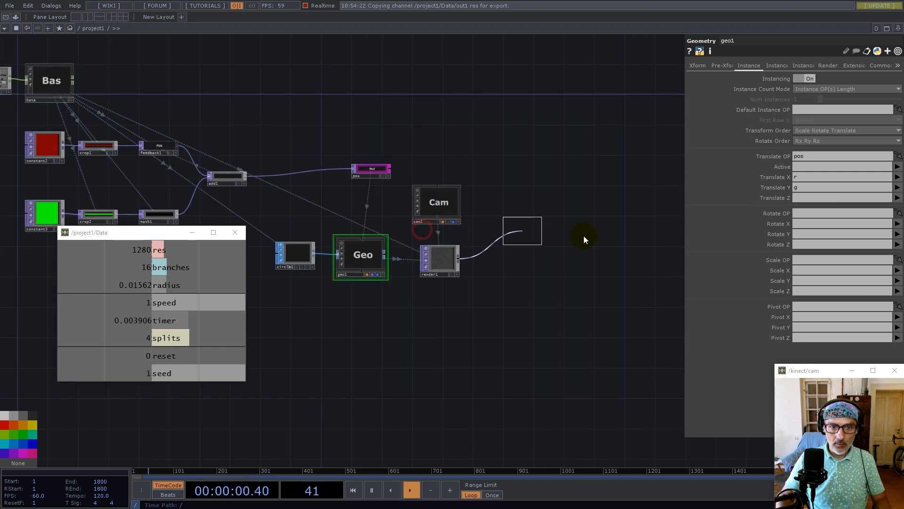
{"action": "left_click", "coordinate": [626, 249]}
{"action": "left_click_drag", "start_coordinate": [638, 301], "coordinate": [536, 307]}
- Split the pane left/right, display the Null TOP's image in the new pane as a viewer, and adjust the divider
{"action": "left_click", "coordinate": [898, 28]}
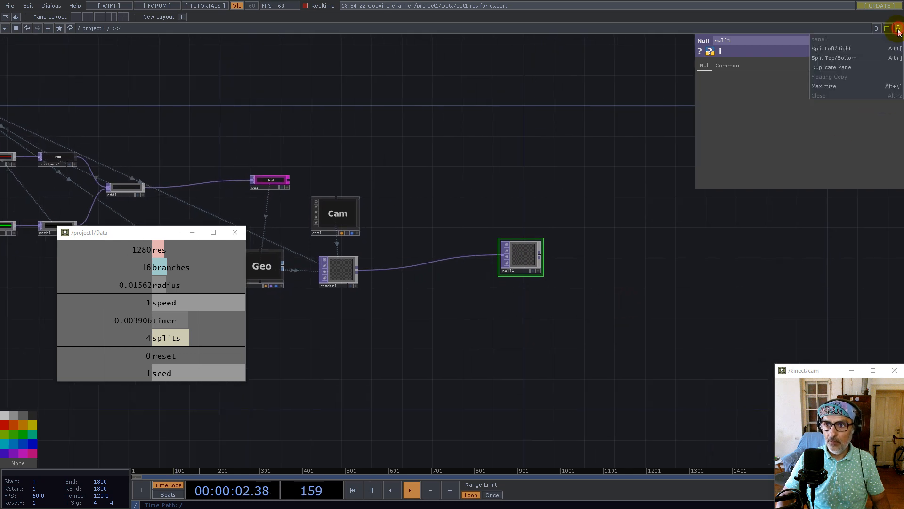
{"action": "left_click", "coordinate": [841, 49]}
{"action": "left_click_drag", "start_coordinate": [447, 282], "coordinate": [358, 302]}
{"action": "left_click", "coordinate": [423, 290]}
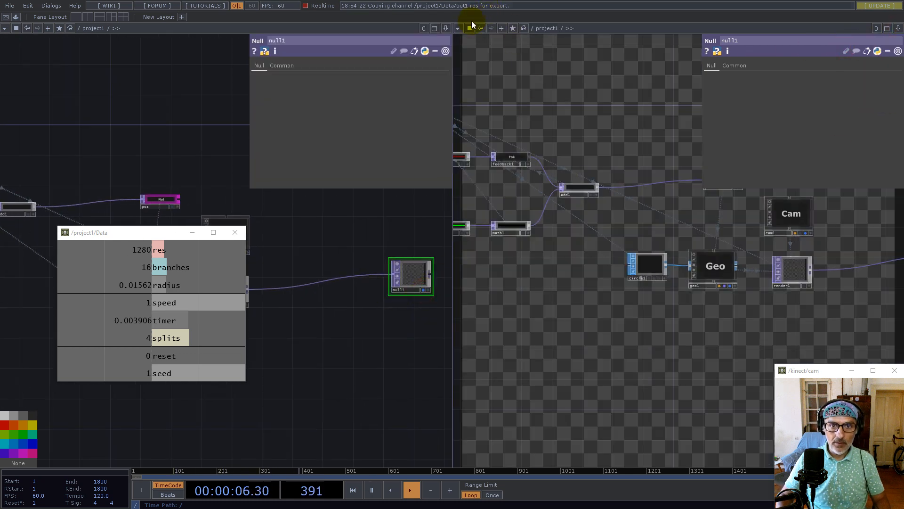
{"action": "left_click", "coordinate": [457, 28]}
{"action": "left_click", "coordinate": [471, 59]}
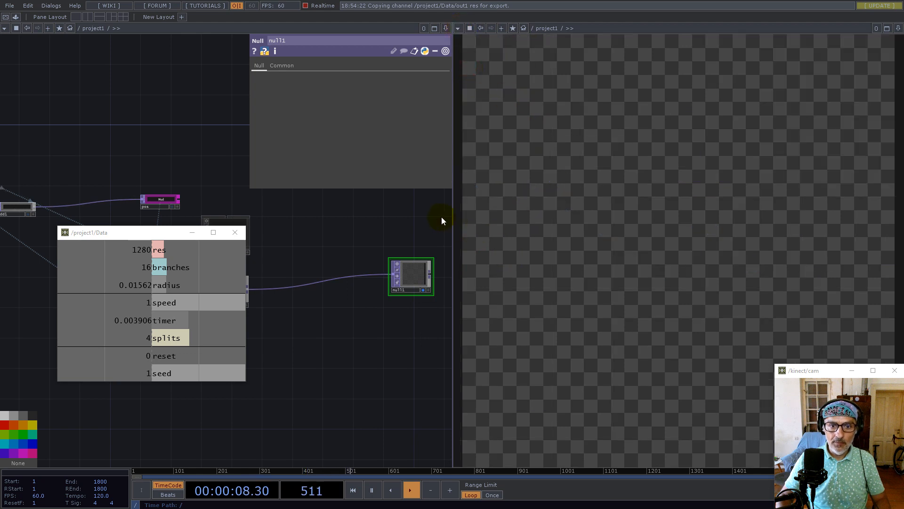
{"action": "mouse_move", "coordinate": [453, 218]}
{"action": "left_mouse_down"}
{"action": "mouse_move", "coordinate": [495, 218]}
{"action": "mouse_move", "coordinate": [469, 216]}
{"action": "left_mouse_up"}
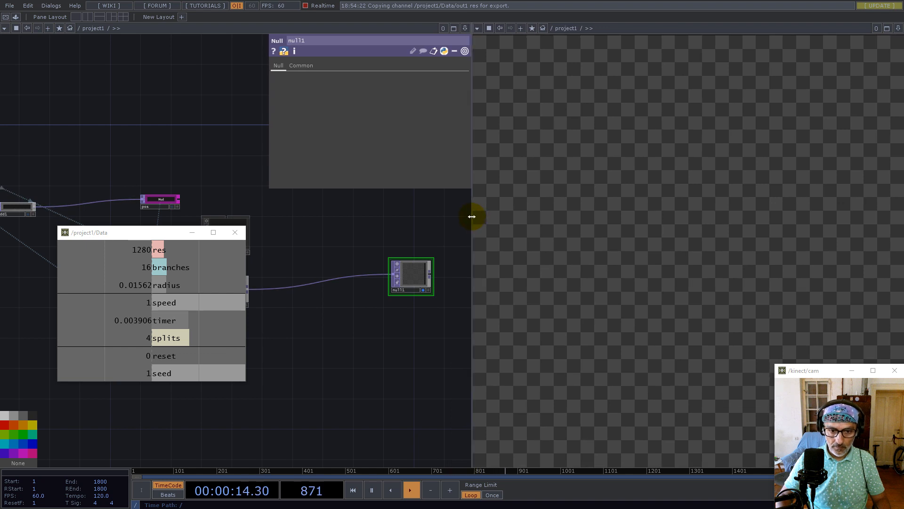
- Move the floating Data window over the upper corner of the render viewer pane, clear of the network
{"action": "scroll", "coordinate": [378, 253], "scroll_direction": "down", "scroll_amount": 3}
{"action": "left_click_drag", "start_coordinate": [152, 236], "coordinate": [632, 116]}
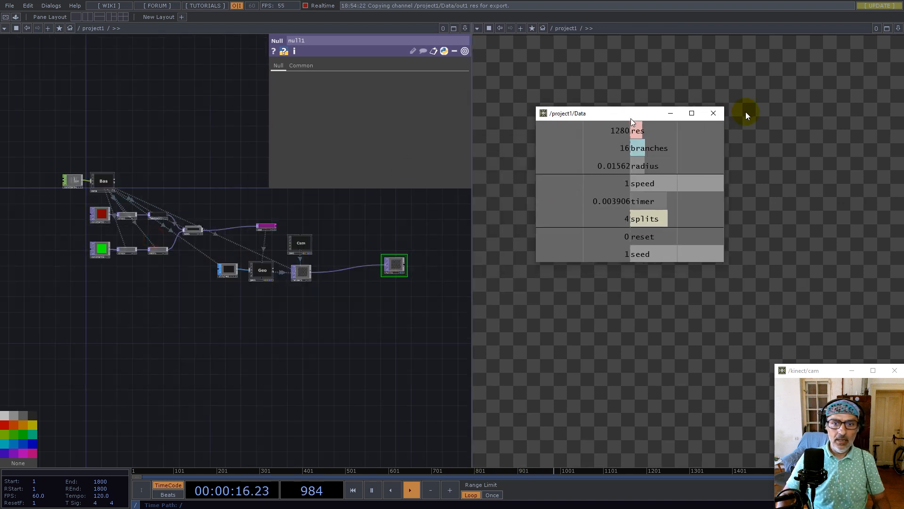
{"action": "left_click_drag", "start_coordinate": [746, 115], "coordinate": [805, 67]}
{"action": "left_click", "coordinate": [333, 354]}
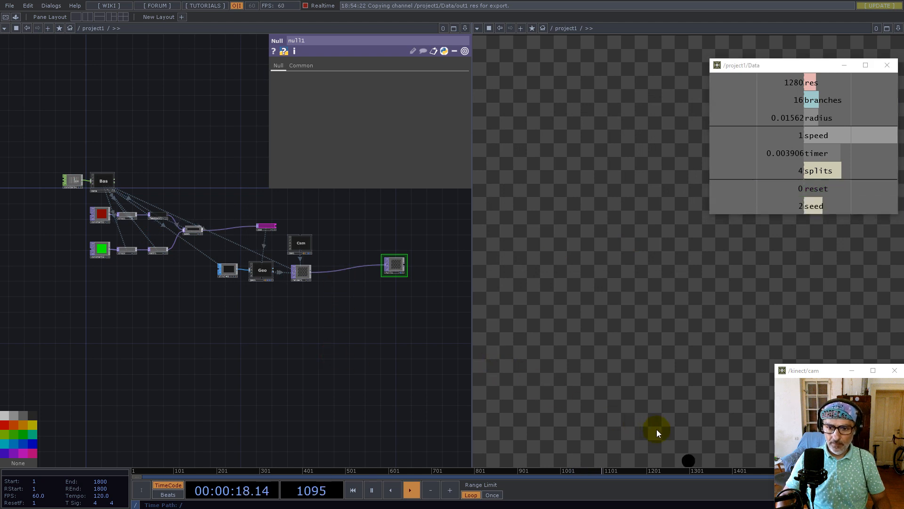
- Create a Constant MAT below the Geometry COMP and assign it as the geometry's material
{"action": "scroll", "coordinate": [248, 298], "scroll_direction": "up", "scroll_amount": 4}
{"action": "double_click", "coordinate": [208, 325]}
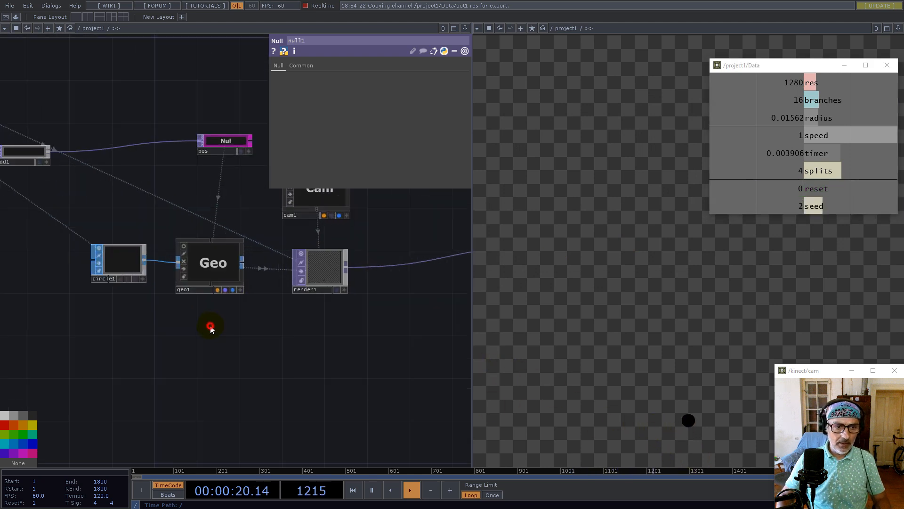
{"action": "left_click", "coordinate": [178, 212]}
{"action": "left_click", "coordinate": [72, 222]}
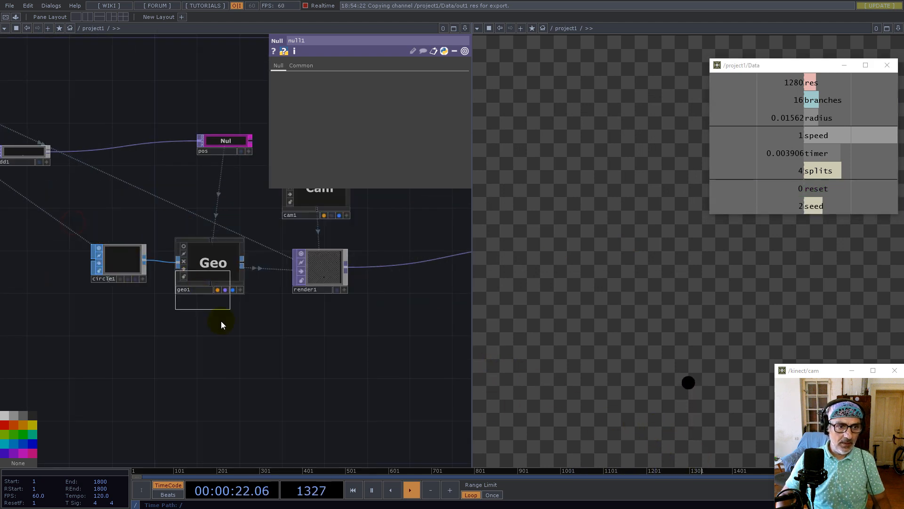
{"action": "left_click", "coordinate": [220, 322]}
{"action": "left_click_drag", "start_coordinate": [216, 318], "coordinate": [390, 79]}
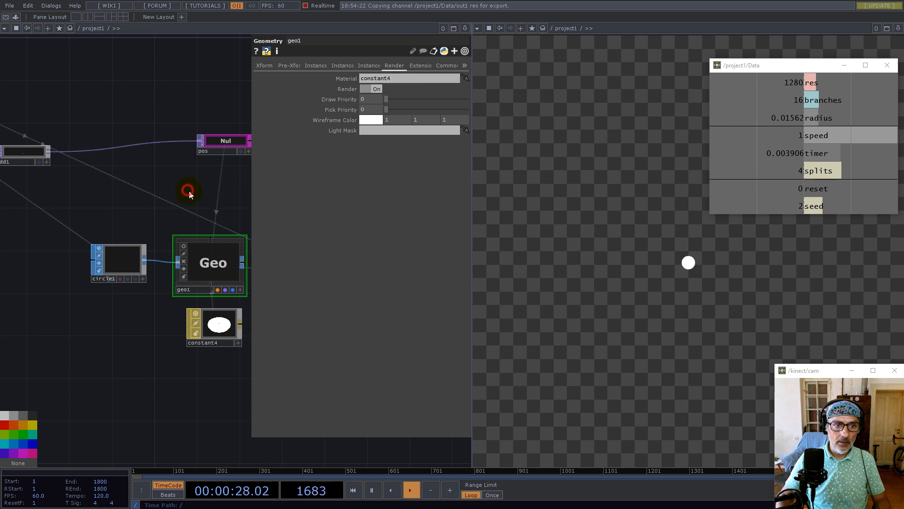
- Move the green Constant TOP and its Crop TOP away from the Math TOP to make room between them
{"action": "scroll", "coordinate": [57, 316], "scroll_direction": "down", "scroll_amount": 2}
{"action": "scroll", "coordinate": [58, 316], "scroll_direction": "down", "scroll_amount": 2}
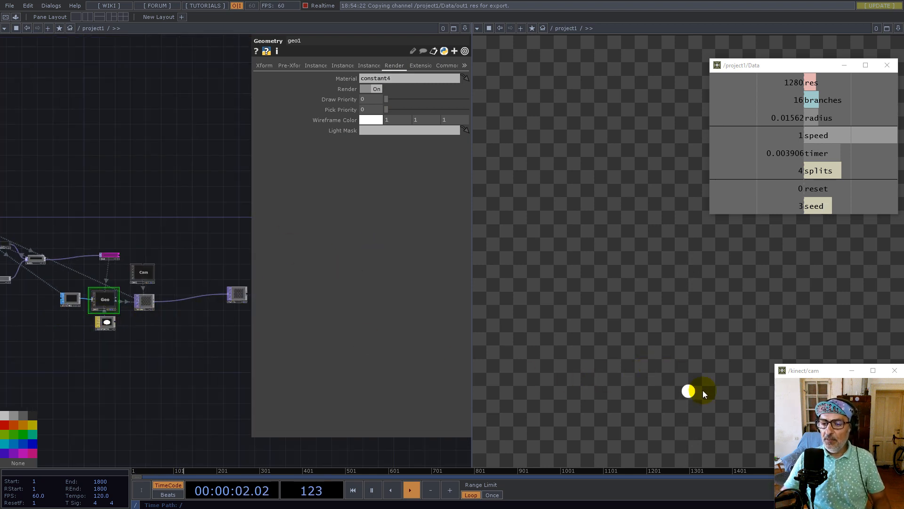
{"action": "left_click_drag", "start_coordinate": [127, 187], "coordinate": [276, 228]}
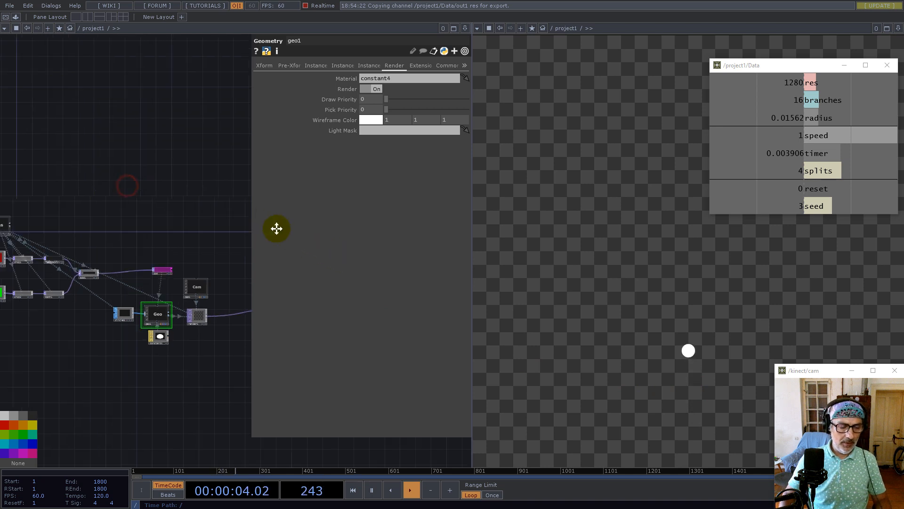
{"action": "scroll", "coordinate": [121, 347], "scroll_direction": "up", "scroll_amount": 2}
{"action": "right_click_drag", "start_coordinate": [122, 338], "coordinate": [75, 297]}
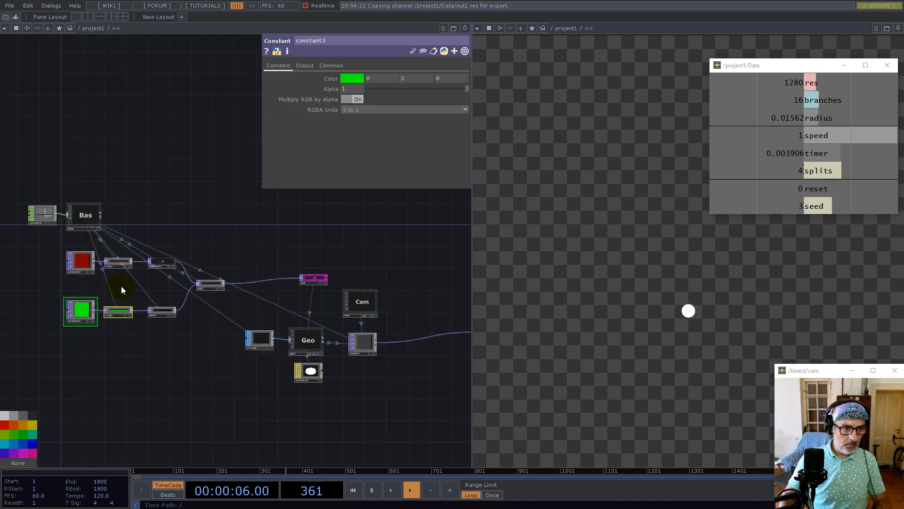
{"action": "left_click_drag", "start_coordinate": [211, 272], "coordinate": [348, 248]}
{"action": "left_click_drag", "start_coordinate": [259, 291], "coordinate": [139, 301]}
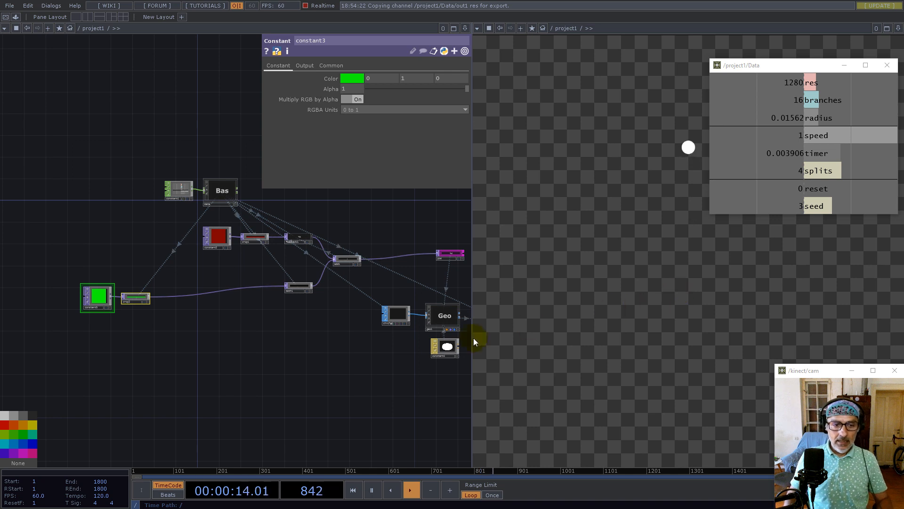
- Insert a Feedback TOP between the green branch's Crop TOP and the Math TOP, and turn off its viewer
{"action": "left_click_drag", "start_coordinate": [255, 357], "coordinate": [311, 358]}
{"action": "scroll", "coordinate": [261, 307], "scroll_direction": "up", "scroll_amount": 4}
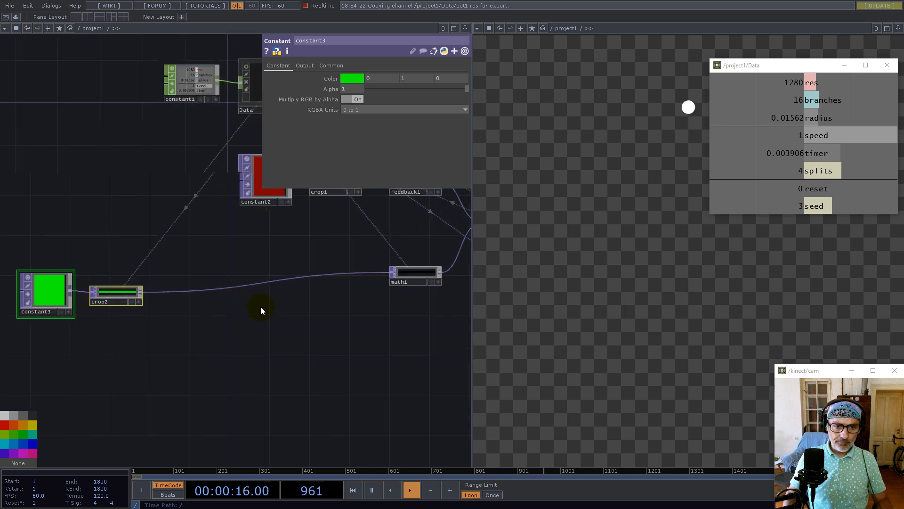
{"action": "left_click_drag", "start_coordinate": [202, 319], "coordinate": [213, 314]}
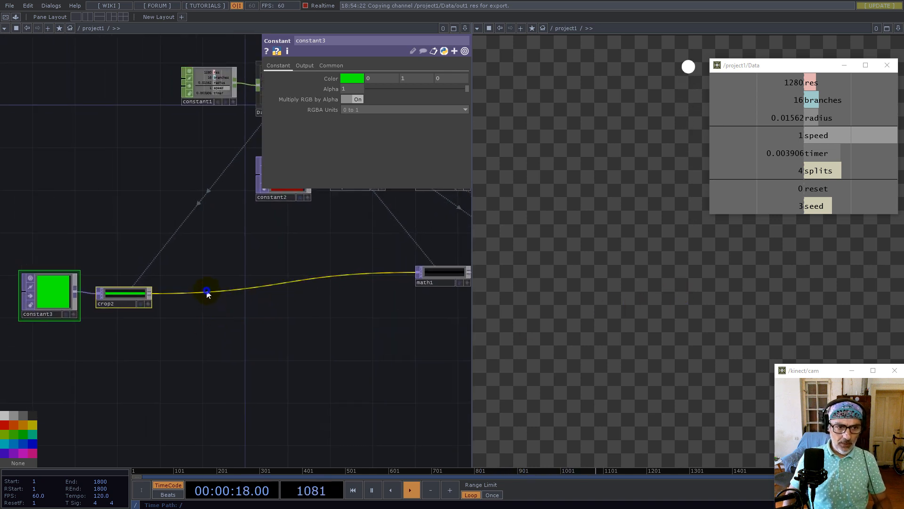
{"action": "right_click", "coordinate": [210, 289]}
{"action": "left_click", "coordinate": [219, 281]}
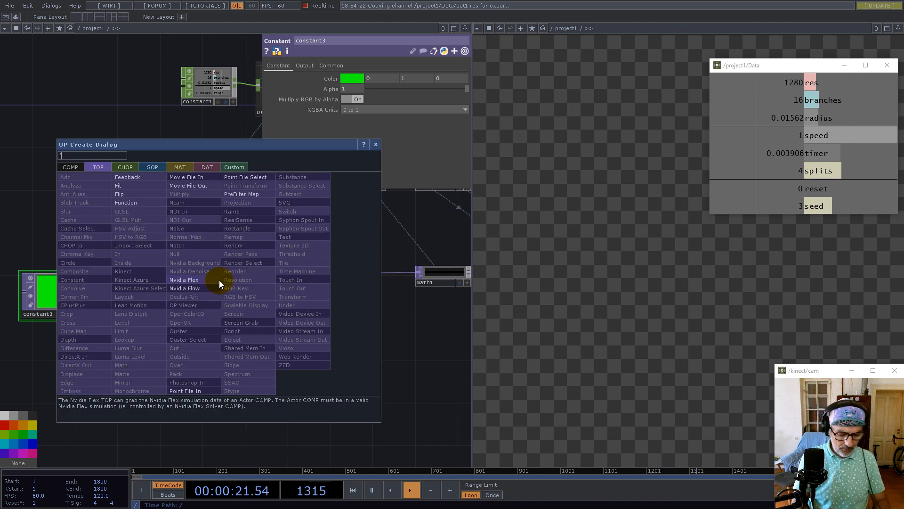
{"action": "left_click", "coordinate": [146, 176]}
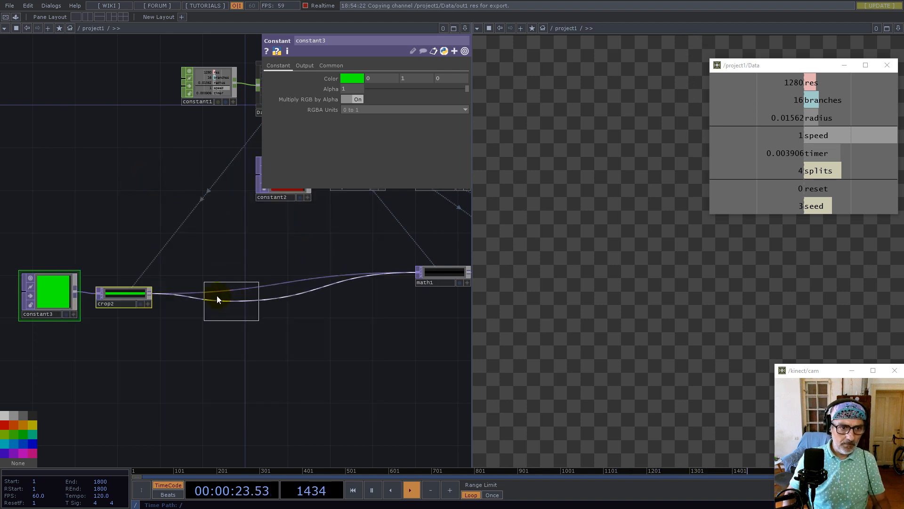
{"action": "left_click", "coordinate": [212, 297]}
{"action": "left_click_drag", "start_coordinate": [212, 307], "coordinate": [209, 298]}
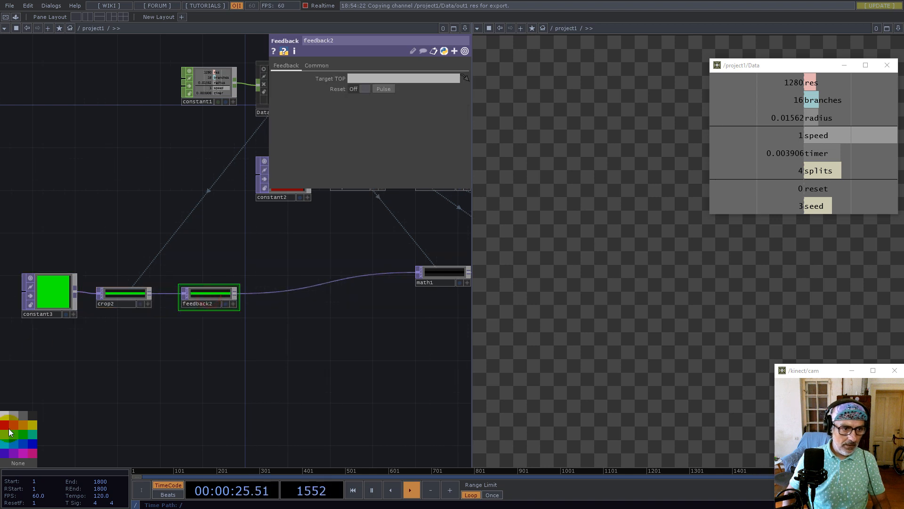
{"action": "left_click", "coordinate": [187, 289]}
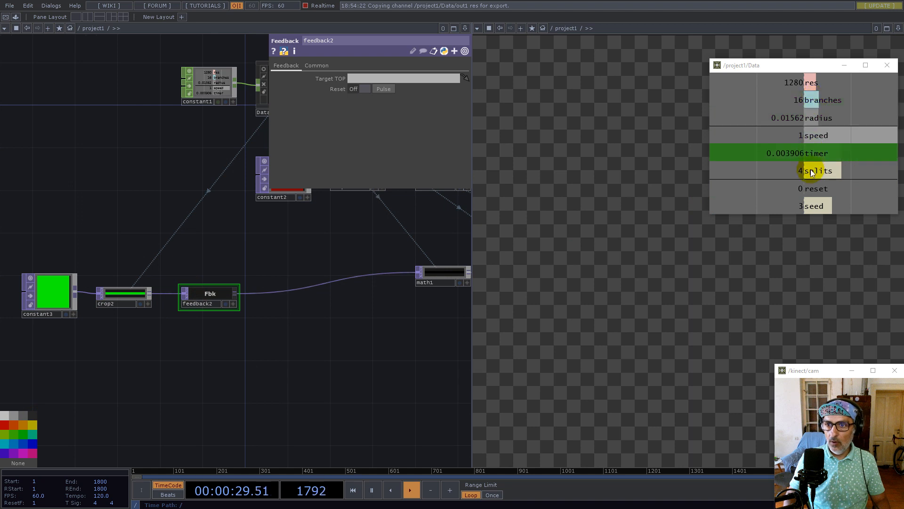
- Link the new Feedback TOP's Reset parameter to the Data component's reset channel
{"action": "left_click_drag", "start_coordinate": [812, 189], "coordinate": [380, 90]}
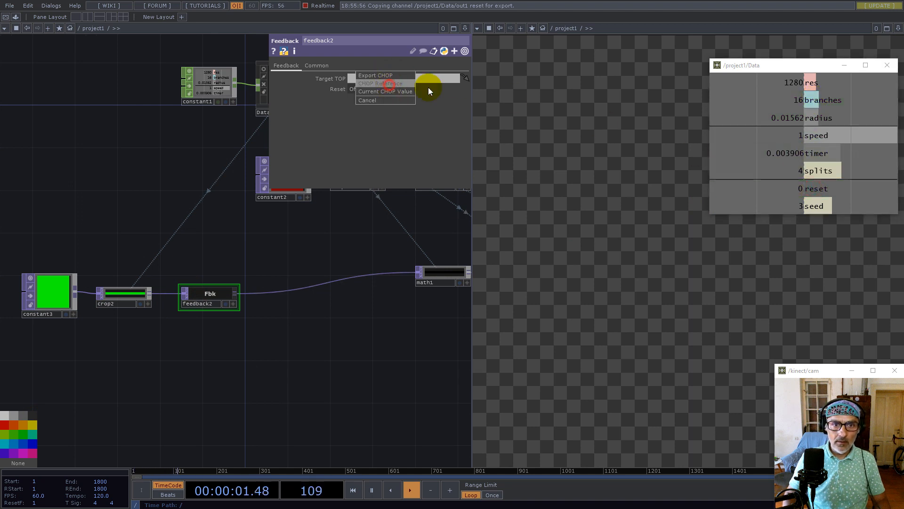
{"action": "left_click_drag", "start_coordinate": [818, 184], "coordinate": [357, 92]}
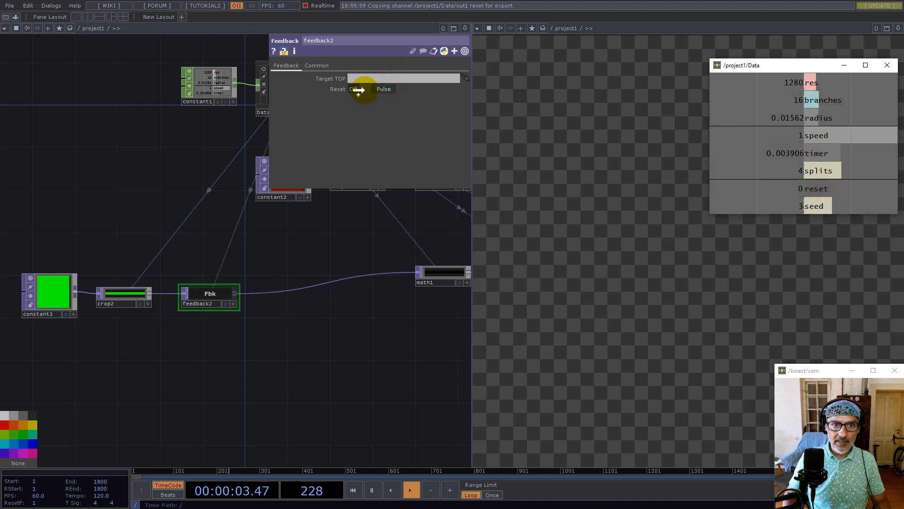
{"action": "left_click", "coordinate": [368, 90]}
- Add a Matte TOP fed by the green branch's Feedback TOP, placing it between the Feedback and Math TOPs
{"action": "left_click_drag", "start_coordinate": [289, 354], "coordinate": [253, 390]}
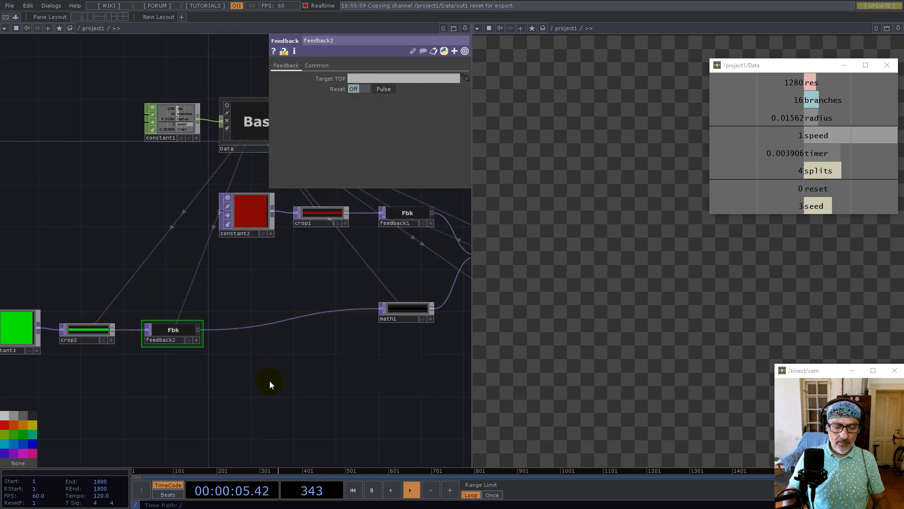
{"action": "right_click", "coordinate": [200, 329]}
{"action": "type", "text": "mat"}
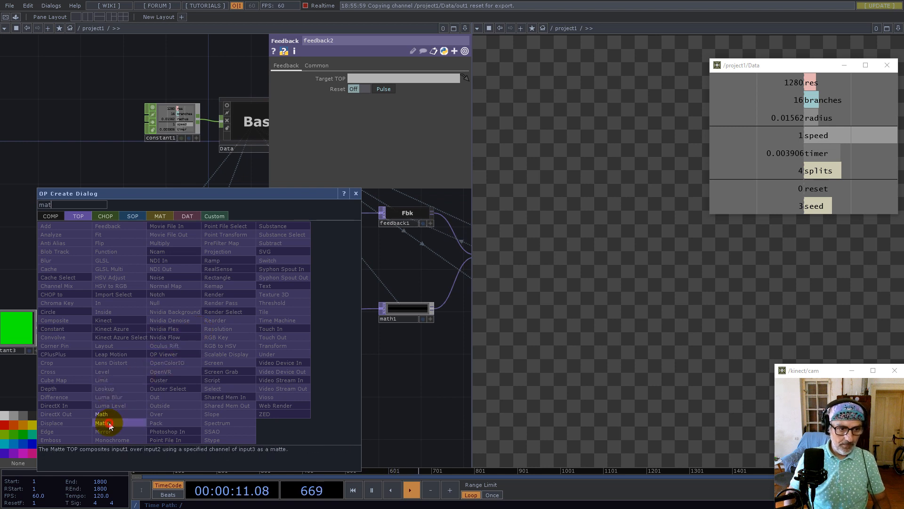
{"action": "left_click", "coordinate": [101, 414]}
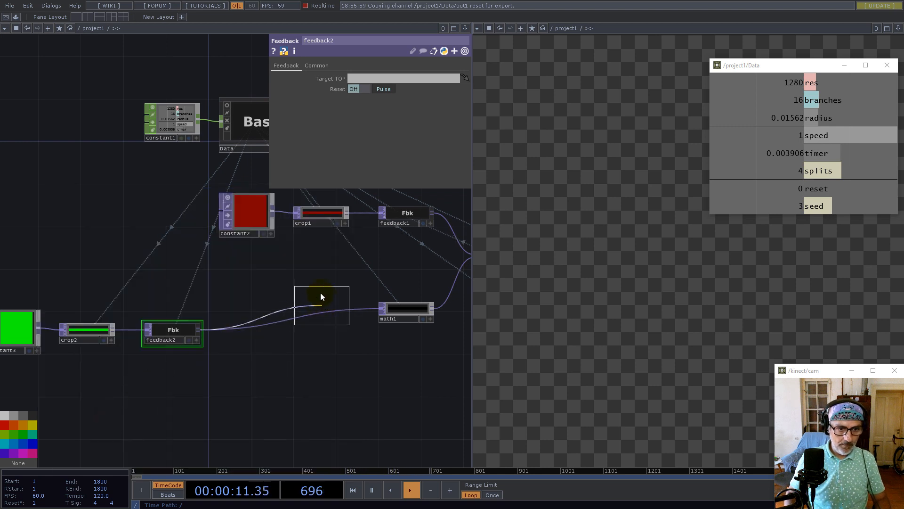
{"action": "left_click", "coordinate": [320, 297]}
{"action": "scroll", "coordinate": [256, 311], "scroll_direction": "up", "scroll_amount": 4}
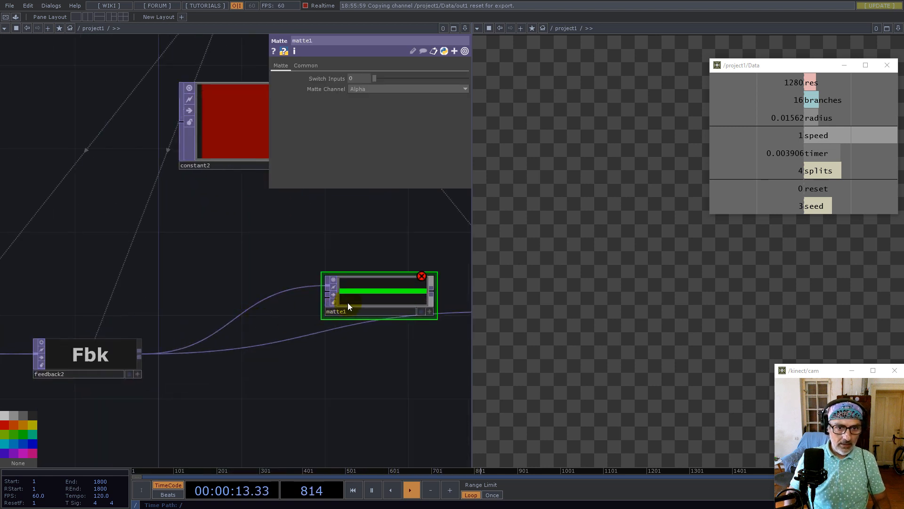
- Wire the Feedback TOP into the Matte TOP's second input as well, and connect the Matte's output to the Math TOP
{"action": "left_click", "coordinate": [140, 353]}
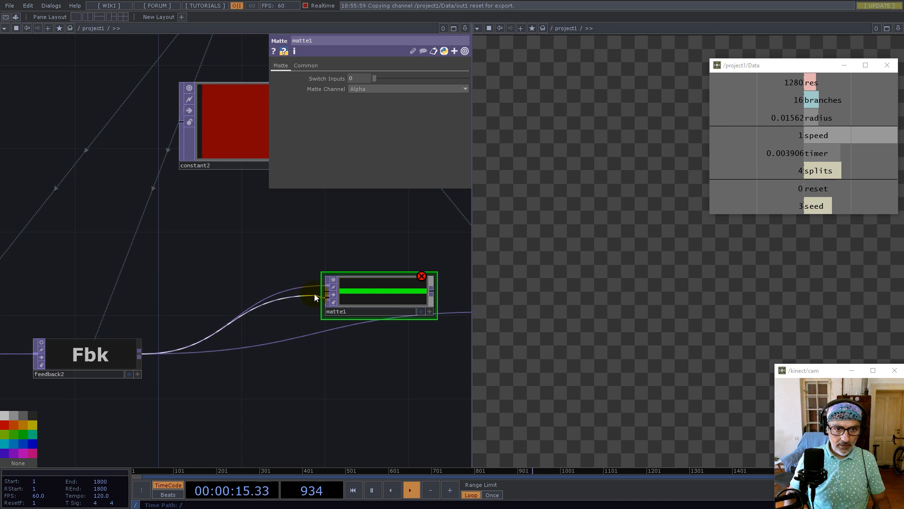
{"action": "left_click", "coordinate": [333, 296]}
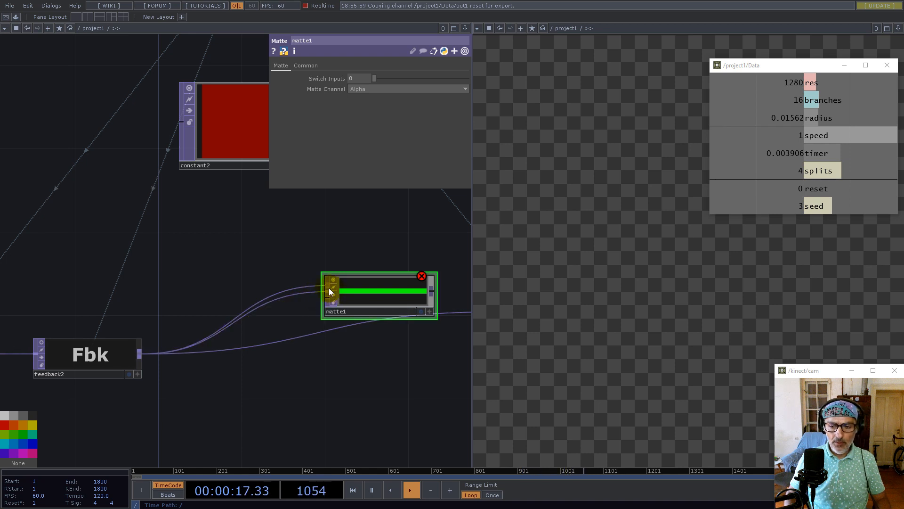
{"action": "left_click_drag", "start_coordinate": [336, 244], "coordinate": [213, 287]}
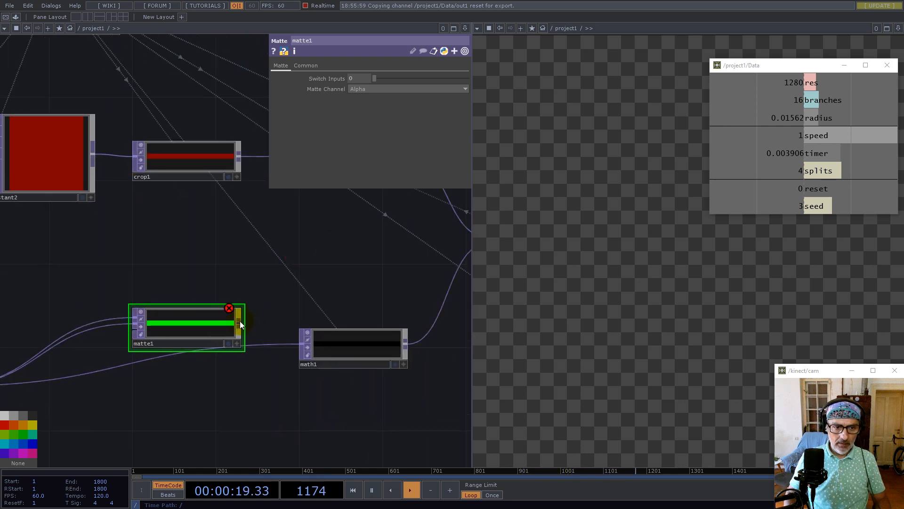
{"action": "left_click_drag", "start_coordinate": [239, 321], "coordinate": [300, 343]}
- Insert a Null TOP between the Feedback TOP and the Matte TOP's first input, and collapse it into a Base COMP
{"action": "left_click_drag", "start_coordinate": [263, 408], "coordinate": [374, 323]}
{"action": "left_click_drag", "start_coordinate": [294, 248], "coordinate": [212, 312]}
{"action": "left_click_drag", "start_coordinate": [174, 251], "coordinate": [377, 246]}
{"action": "left_click_drag", "start_coordinate": [383, 305], "coordinate": [403, 303]}
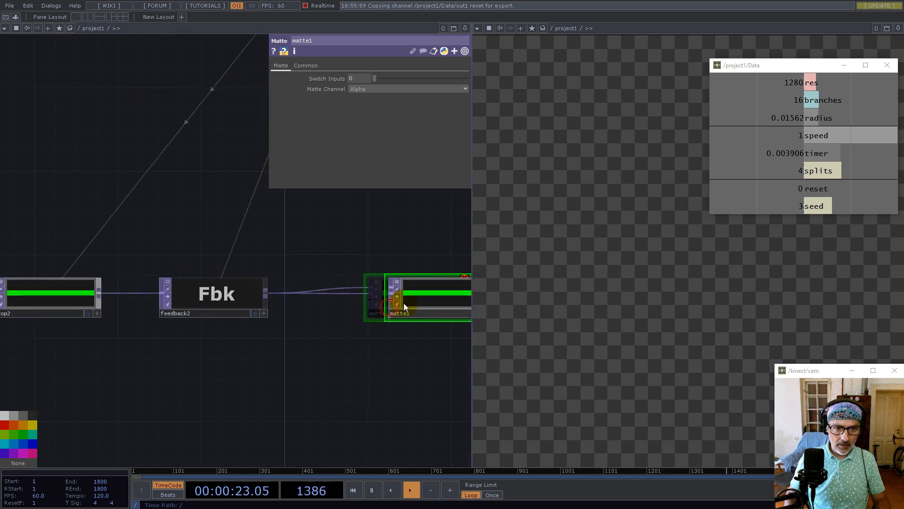
{"action": "right_click", "coordinate": [346, 289]}
{"action": "left_click", "coordinate": [357, 278]}
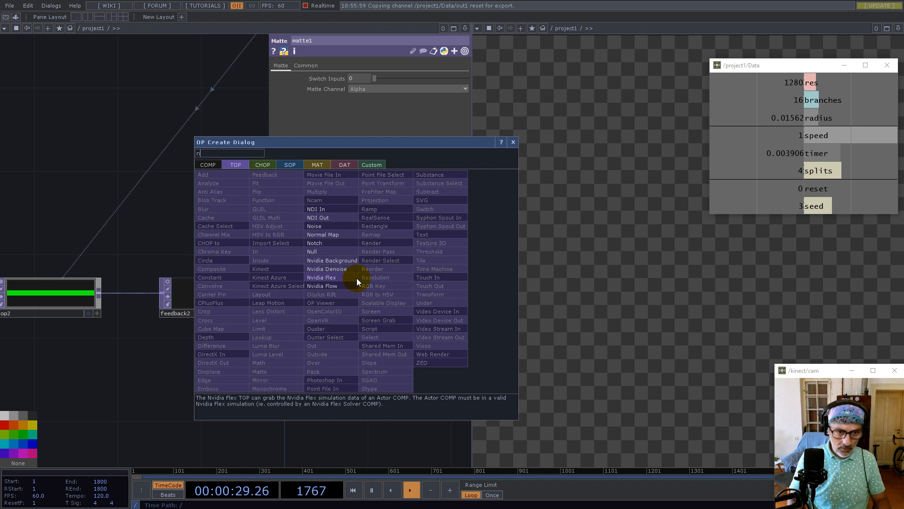
{"action": "left_click", "coordinate": [324, 253]}
{"action": "left_click", "coordinate": [316, 238]}
{"action": "right_click", "coordinate": [397, 210]}
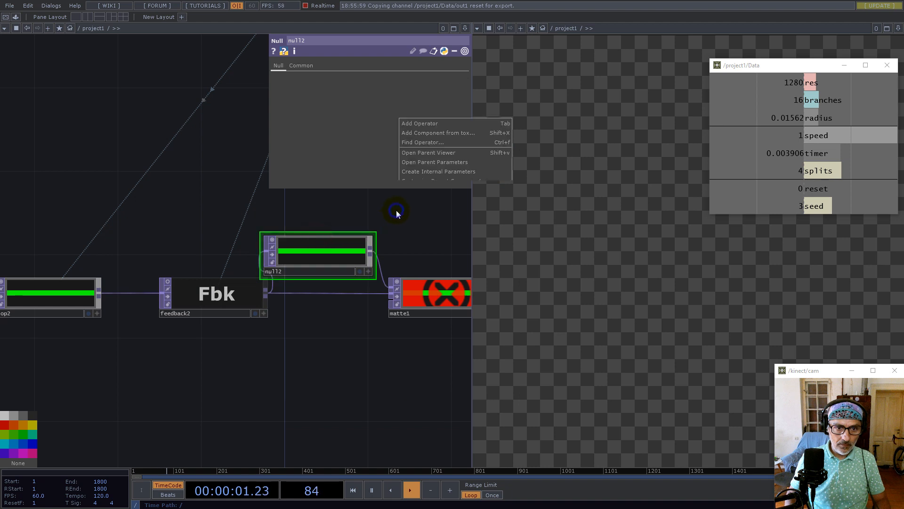
{"action": "left_click", "coordinate": [428, 344]}
{"action": "key", "text": "h"}
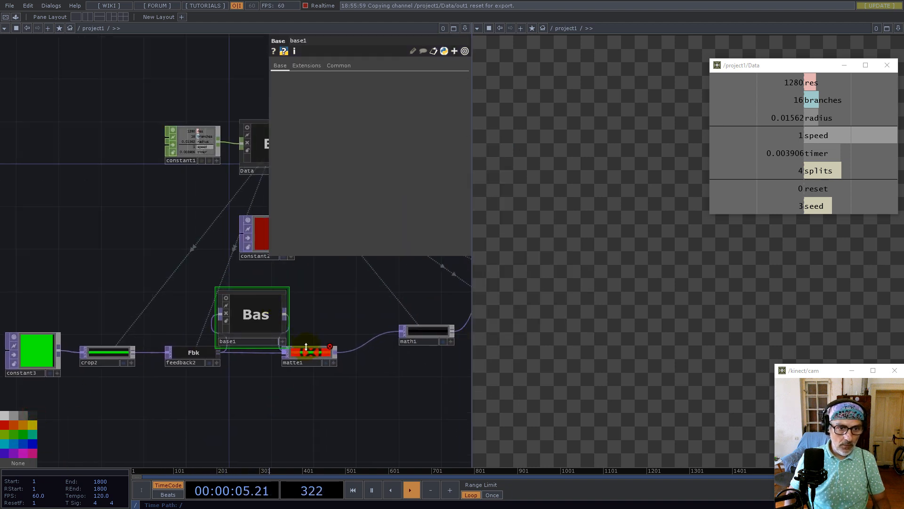
- Rearrange the green branch, aligning the Constant, Crop, Feedback and Matte TOPs in a row with the new Base COMP above it
{"action": "left_click_drag", "start_coordinate": [194, 353], "coordinate": [172, 352]}
{"action": "left_click_drag", "start_coordinate": [120, 302], "coordinate": [216, 299]}
{"action": "right_click_drag", "start_coordinate": [83, 288], "coordinate": [270, 361]}
{"action": "left_click_drag", "start_coordinate": [246, 358], "coordinate": [193, 379]}
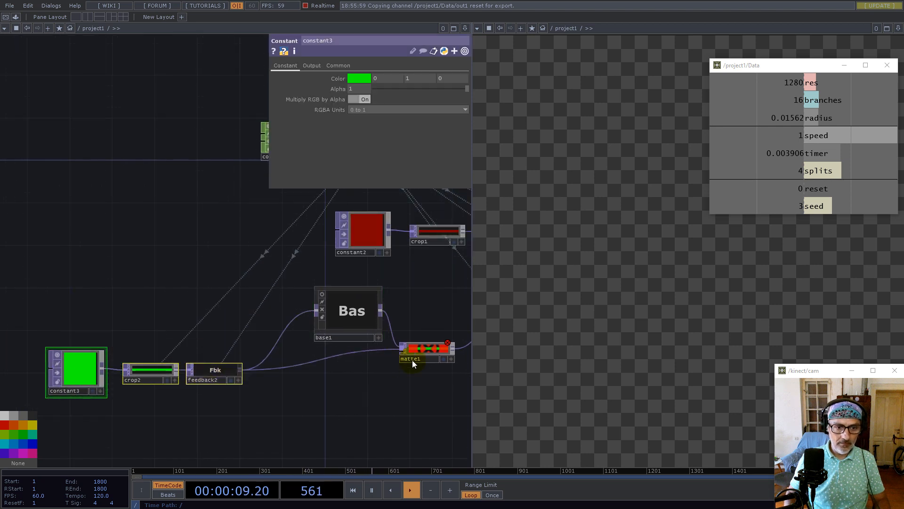
{"action": "left_click_drag", "start_coordinate": [418, 358], "coordinate": [418, 379]}
{"action": "left_click_drag", "start_coordinate": [363, 322], "coordinate": [321, 330]}
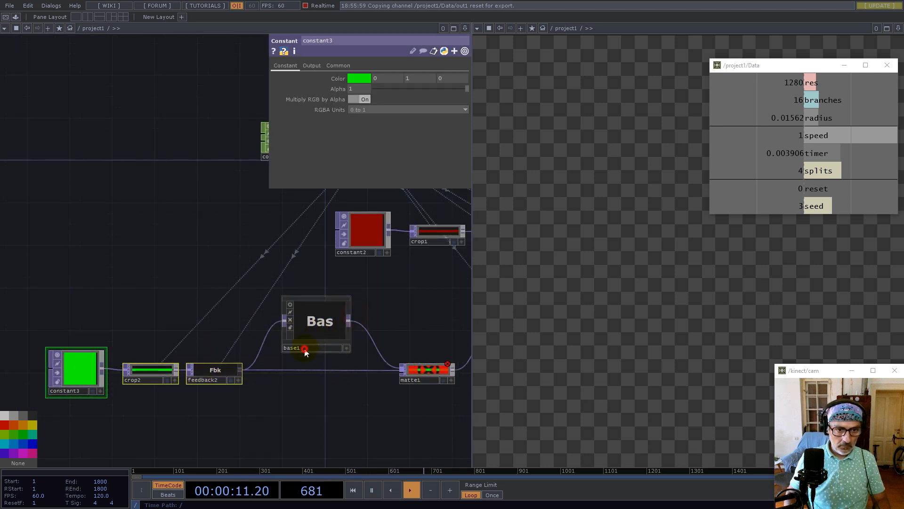
- Rename the new Base COMP as splitter
{"action": "left_click", "coordinate": [306, 352]}
{"action": "type", "text": "split"}
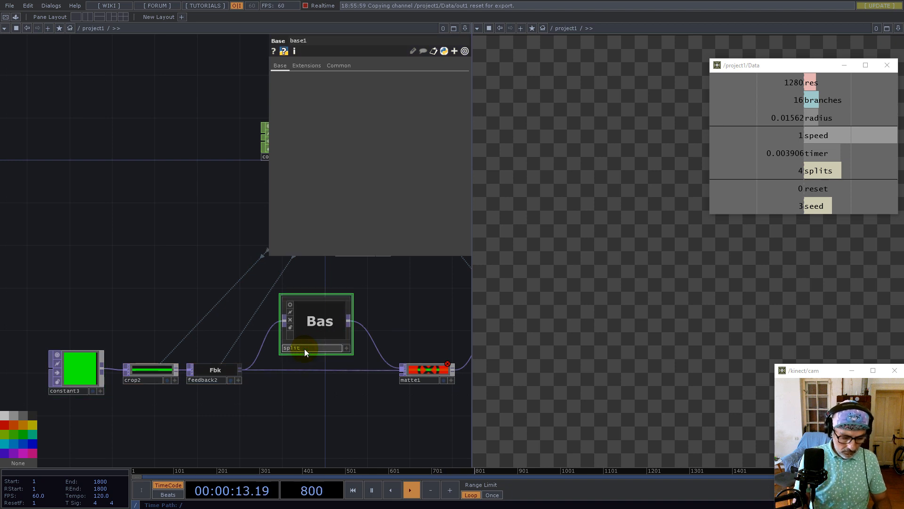
{"action": "type", "text": "ter"}
{"action": "key", "text": "Return"}
{"action": "scroll", "coordinate": [301, 353], "scroll_direction": "up", "scroll_amount": 4}
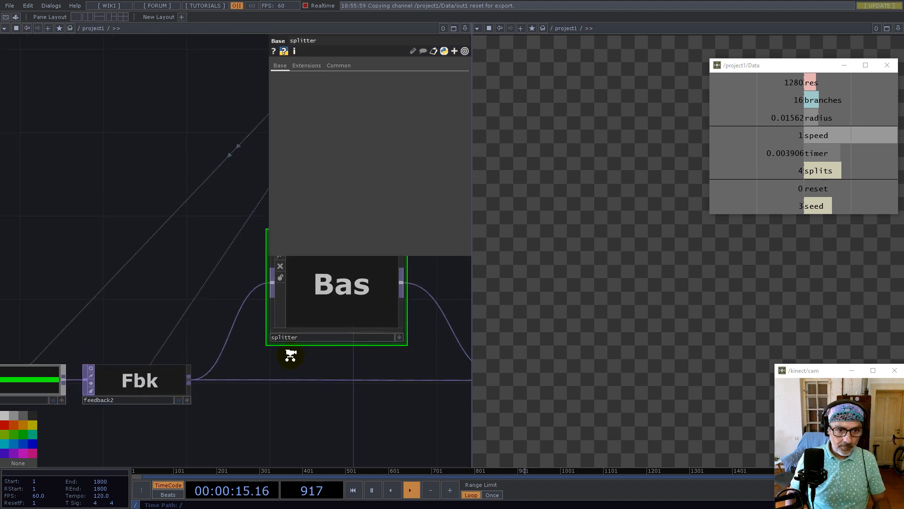
{"action": "scroll", "coordinate": [291, 355], "scroll_direction": "down", "scroll_amount": 5}
{"action": "scroll", "coordinate": [293, 338], "scroll_direction": "up", "scroll_amount": 5}
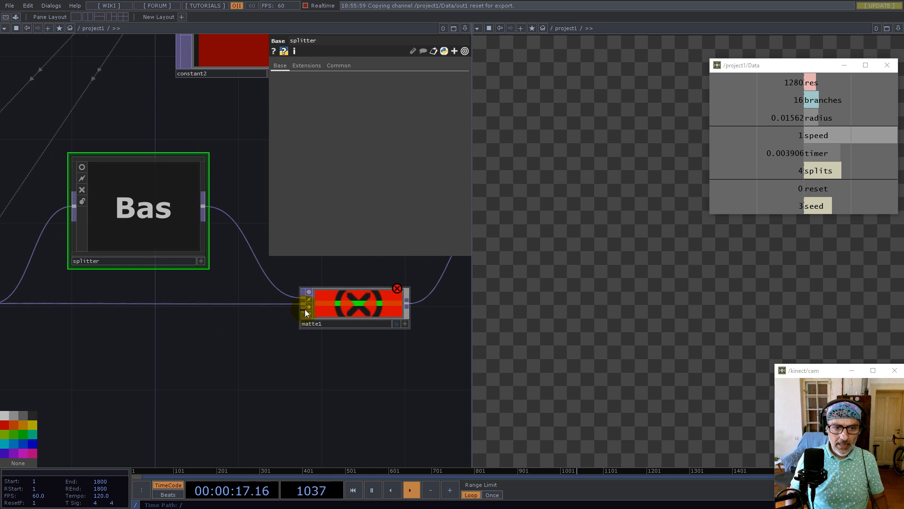
- Create an unconnected Null TOP below the splitter and collapse it into a second Base COMP
{"action": "left_click_drag", "start_coordinate": [213, 371], "coordinate": [295, 368]}
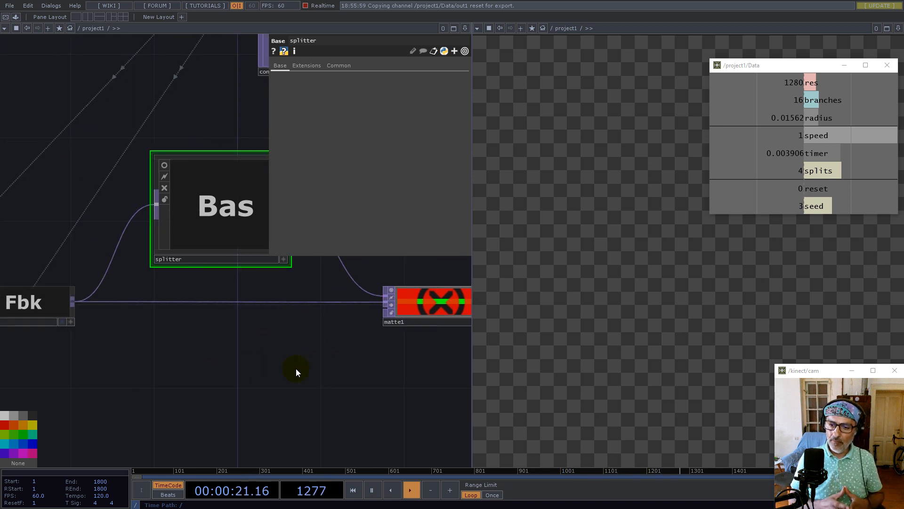
{"action": "double_click", "coordinate": [195, 392]}
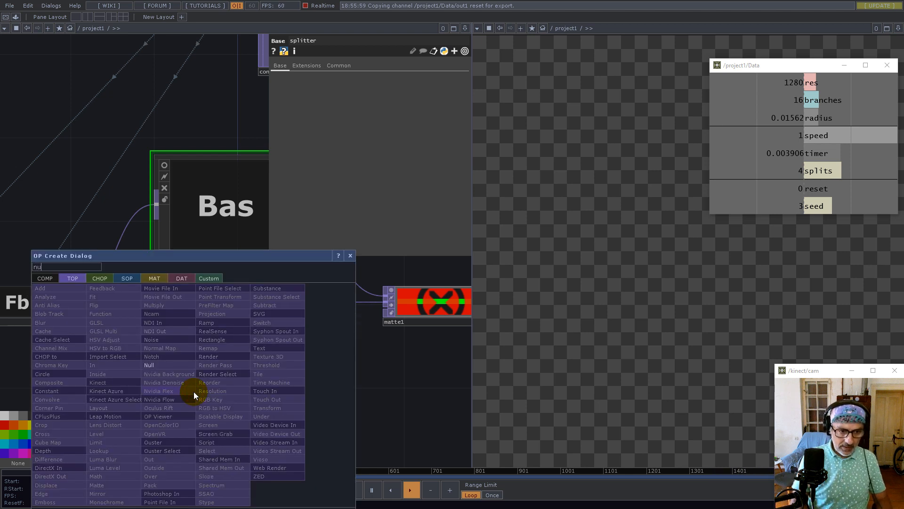
{"action": "left_click", "coordinate": [177, 367]}
{"action": "left_click", "coordinate": [194, 389]}
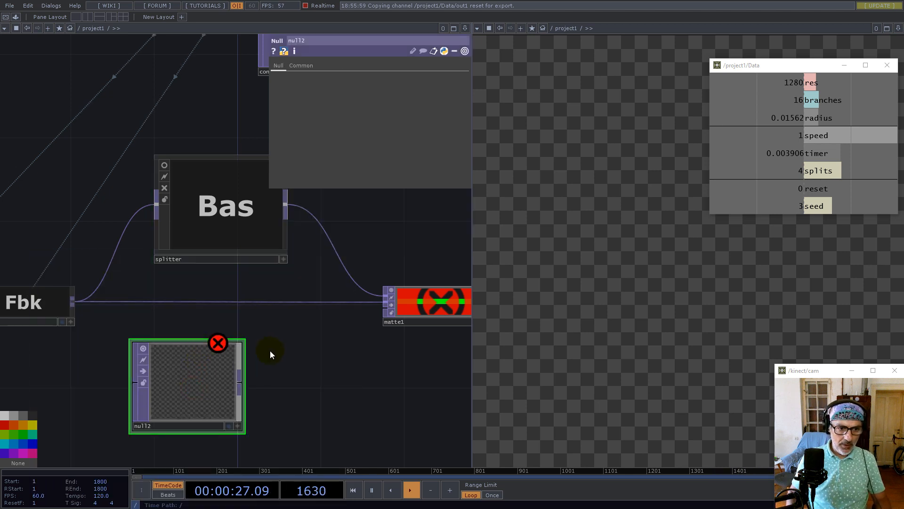
{"action": "right_click", "coordinate": [270, 350]}
{"action": "left_click", "coordinate": [309, 459]}
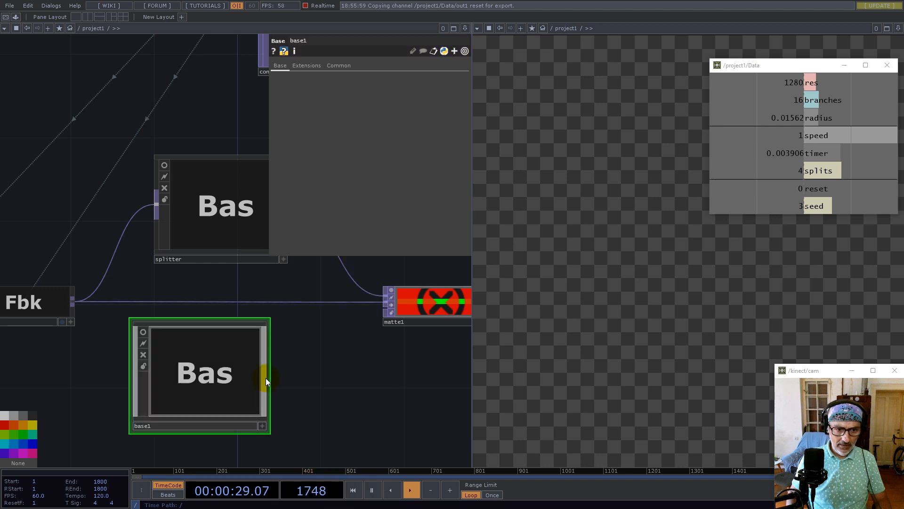
- Inside the second Base COMP, append an Out TOP to the Null TOP and return to the parent network
{"action": "double_click", "coordinate": [206, 375]}
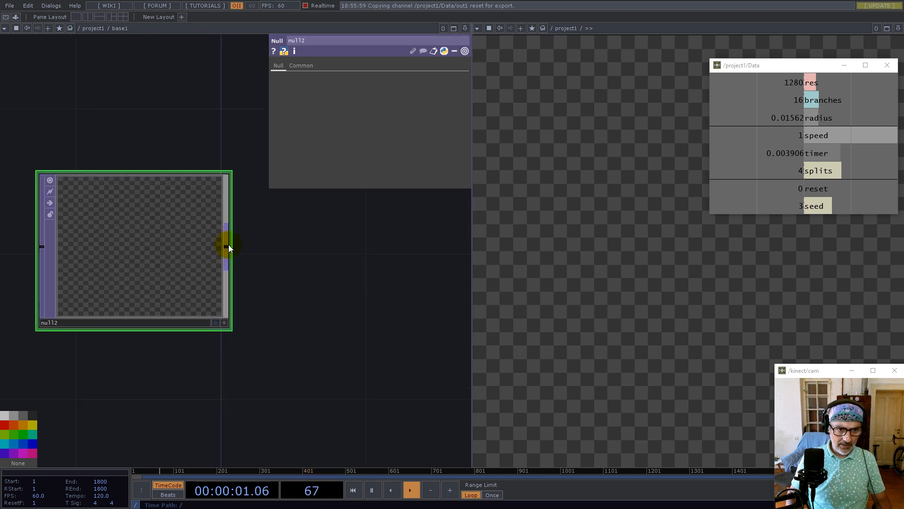
{"action": "right_click", "coordinate": [228, 244]}
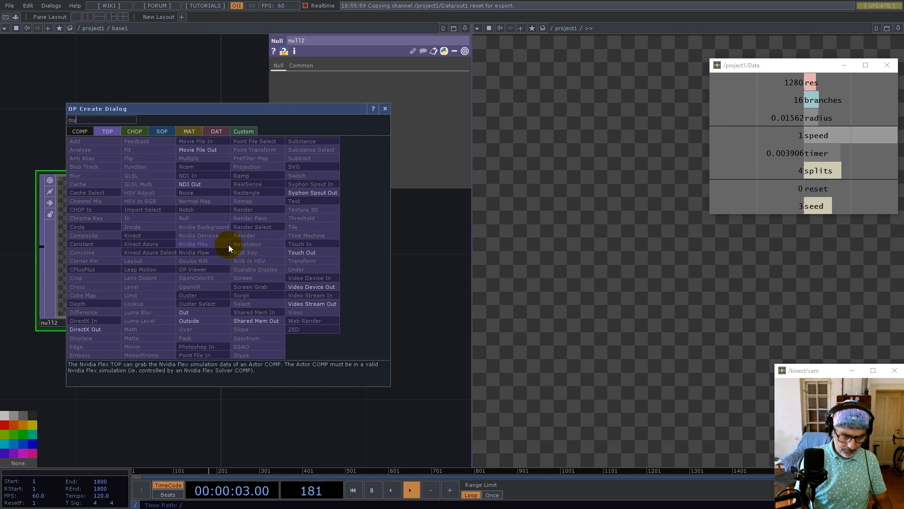
{"action": "left_click", "coordinate": [185, 312]}
{"action": "left_click", "coordinate": [372, 278]}
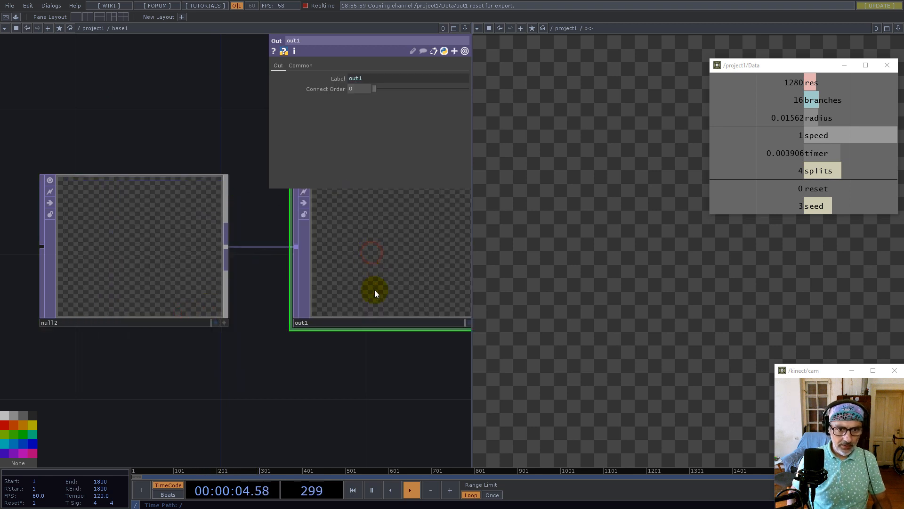
{"action": "scroll", "coordinate": [216, 374], "scroll_direction": "down", "scroll_amount": 6}
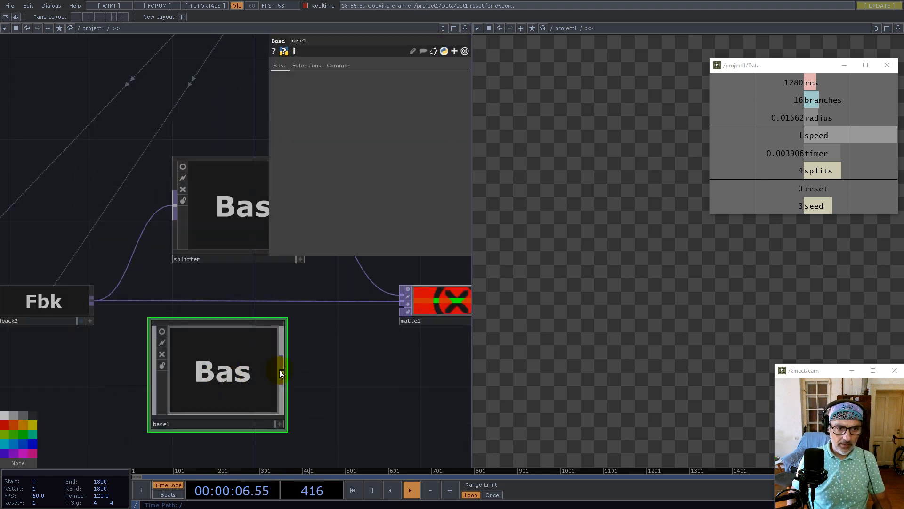
- Connect the second Base COMP's output to the Matte TOP's third input and move the component lower, beneath the splitter
{"action": "left_click_drag", "start_coordinate": [284, 369], "coordinate": [400, 308]}
{"action": "left_click", "coordinate": [252, 365]}
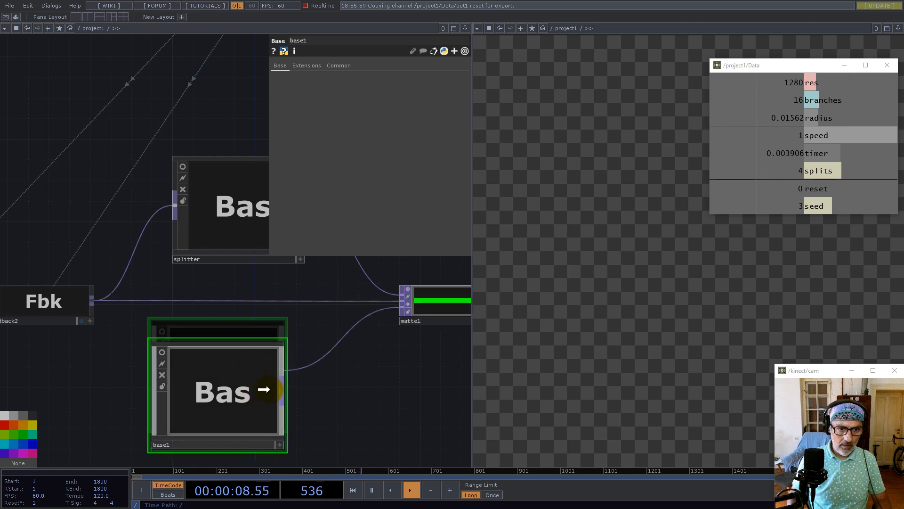
{"action": "left_click_drag", "start_coordinate": [251, 372], "coordinate": [271, 413]}
{"action": "left_click_drag", "start_coordinate": [368, 402], "coordinate": [379, 365]}
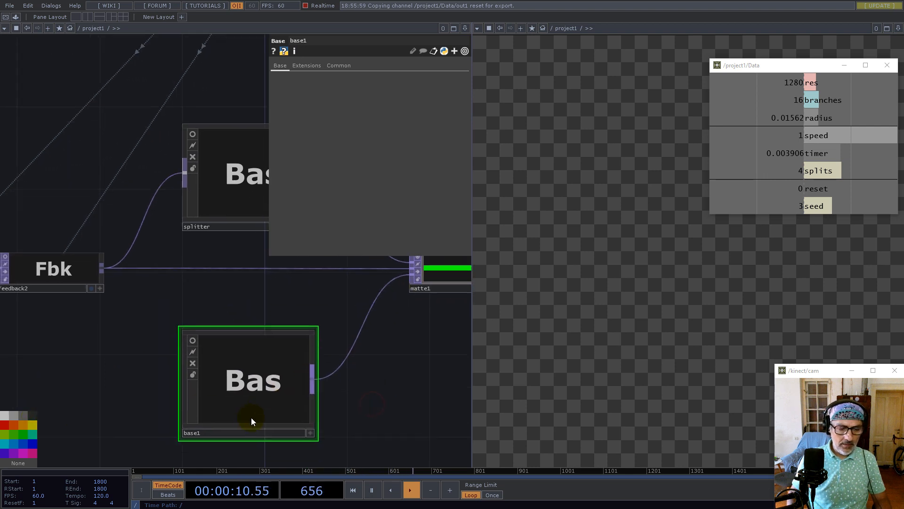
- Rename the lower Base COMP as trigger
{"action": "left_click", "coordinate": [218, 427]}
{"action": "type", "text": "trigger"}
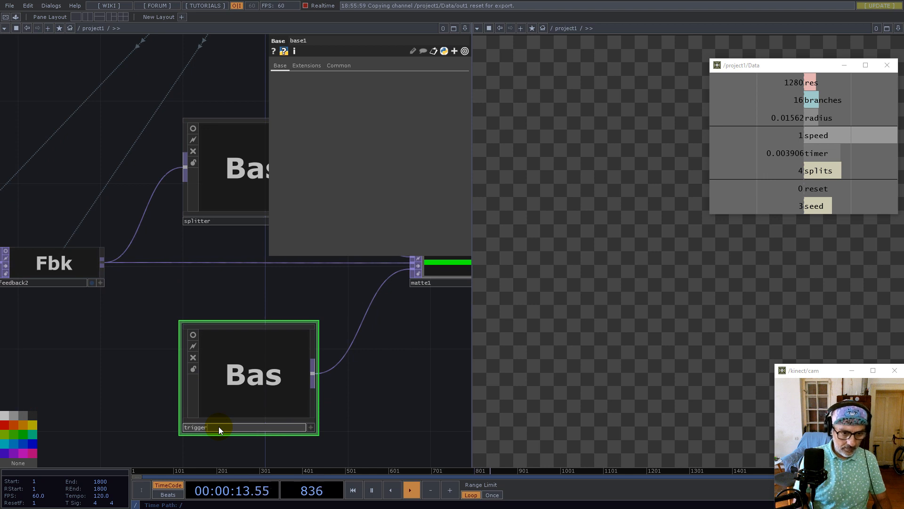
{"action": "key", "text": "Return"}
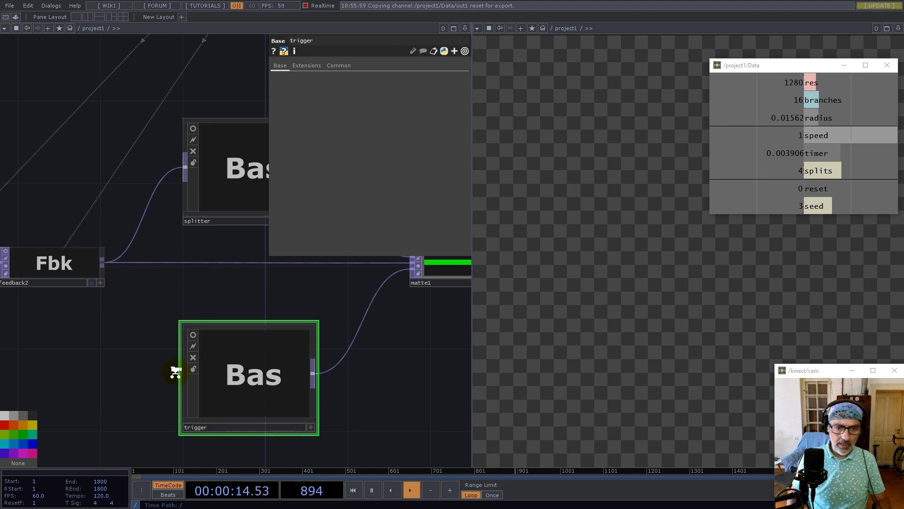
{"action": "scroll", "coordinate": [198, 370], "scroll_direction": "down", "scroll_amount": 5}
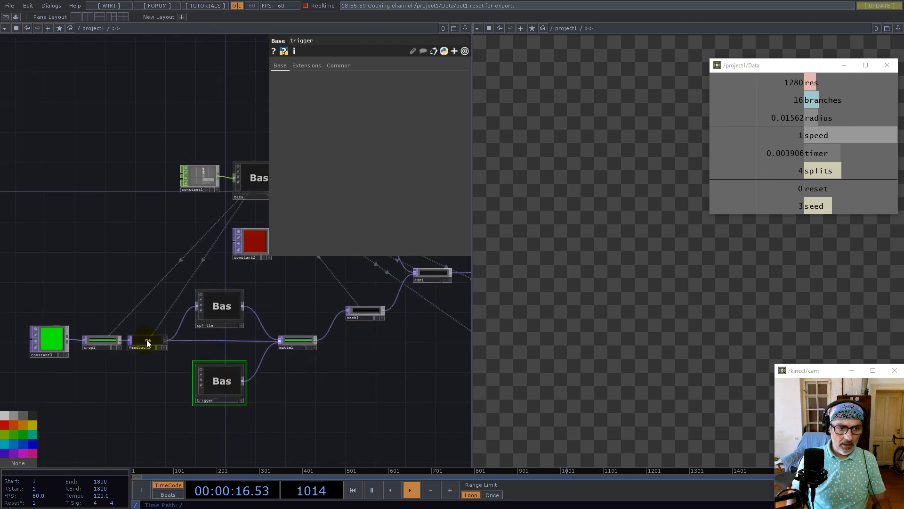
- Set the Matte TOP as the Target TOP of the green branch's Feedback TOP
{"action": "left_click", "coordinate": [147, 340]}
{"action": "left_click_drag", "start_coordinate": [303, 341], "coordinate": [368, 191]}
{"action": "left_click_drag", "start_coordinate": [398, 133], "coordinate": [404, 80]}
- Set the Matte TOP's Matte Channel to Luminance
{"action": "left_click", "coordinate": [301, 344]}
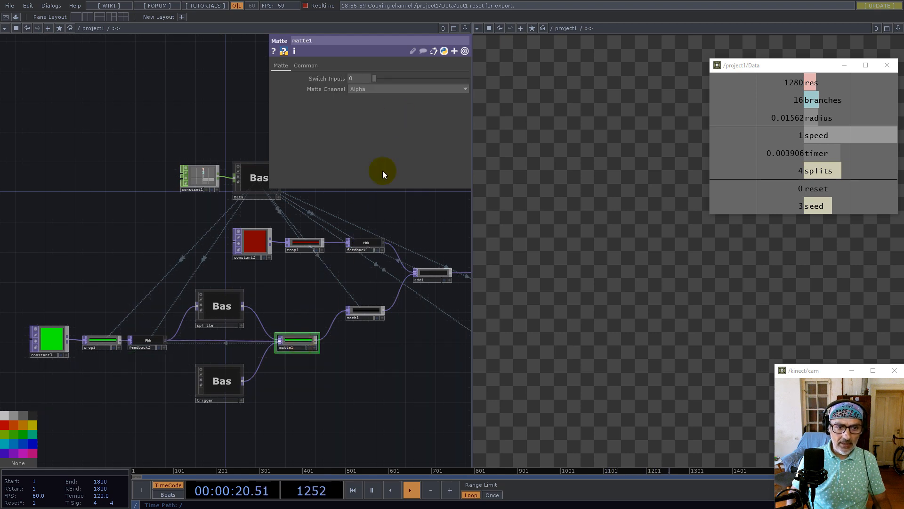
{"action": "left_click", "coordinate": [363, 89]}
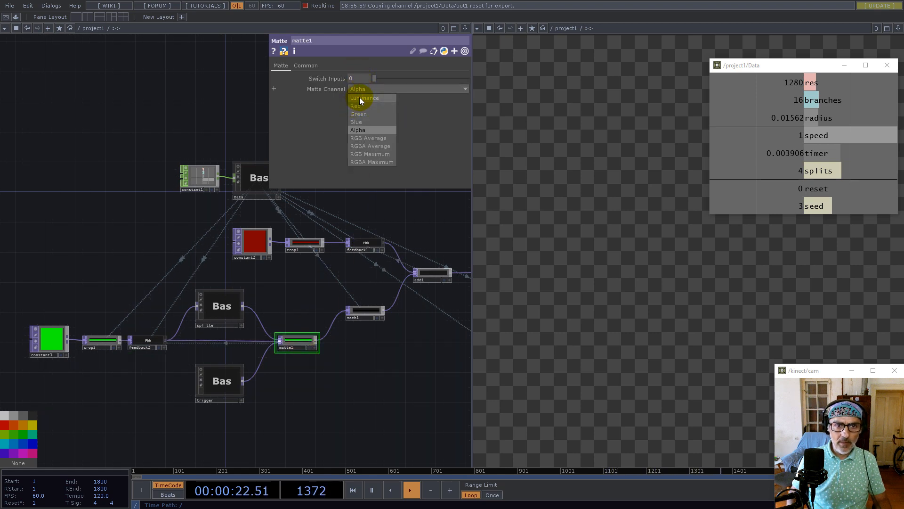
{"action": "left_click", "coordinate": [369, 97]}
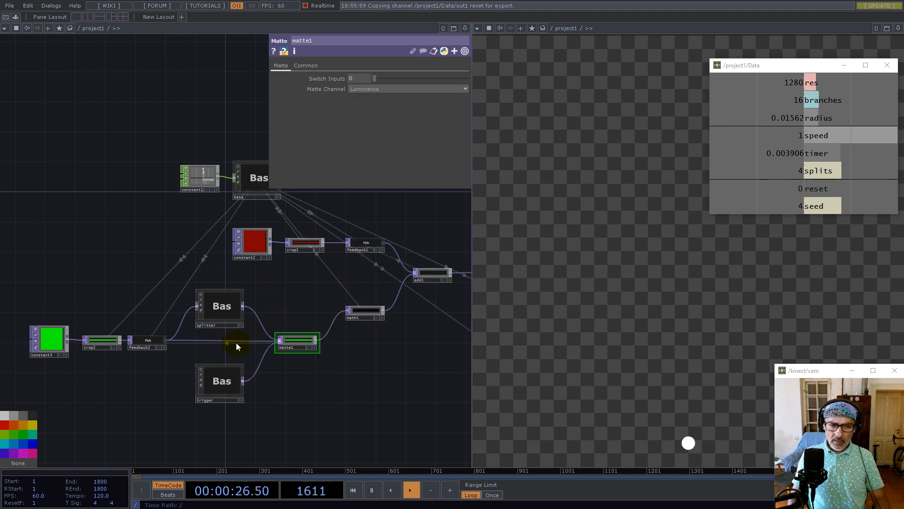
{"action": "scroll", "coordinate": [222, 309], "scroll_direction": "up", "scroll_amount": 3}
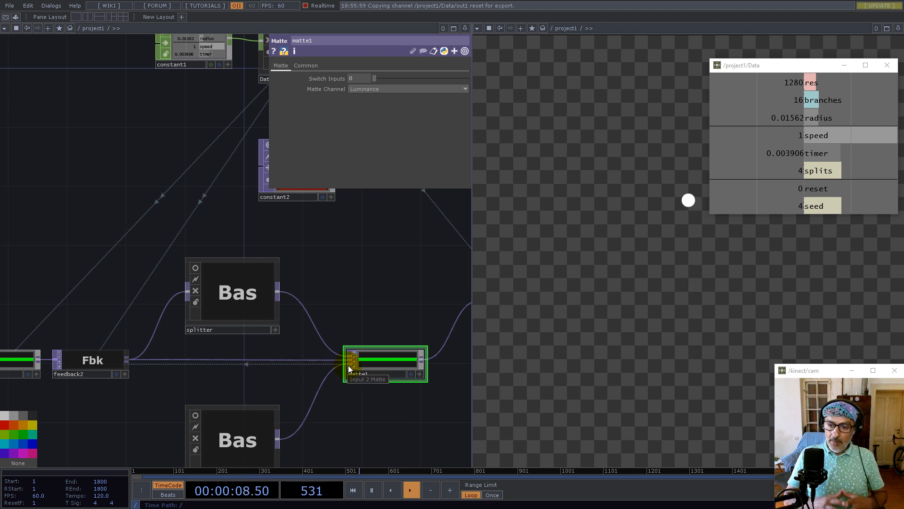
{"action": "scroll", "coordinate": [292, 432], "scroll_direction": "down", "scroll_amount": 3}
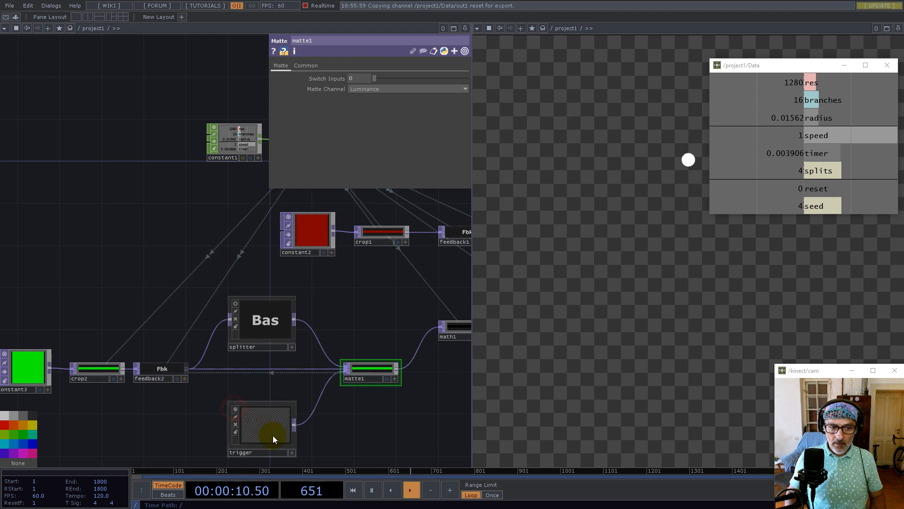
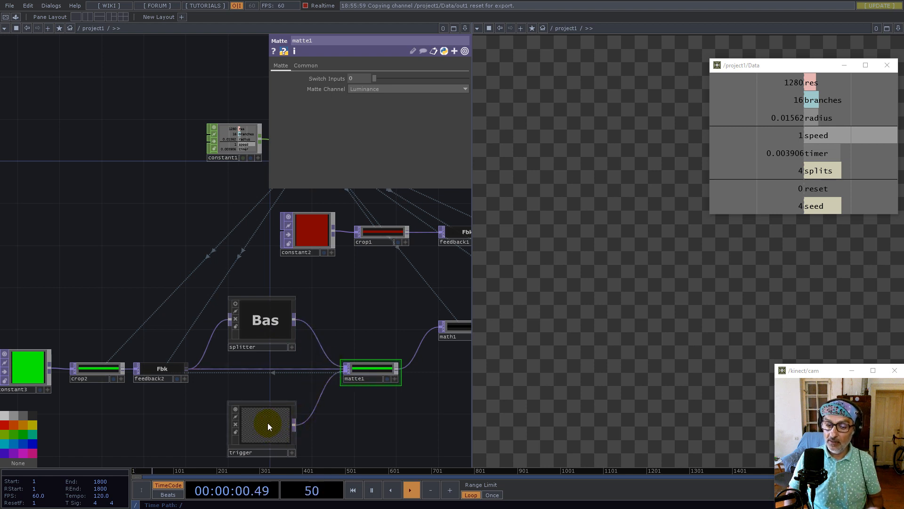
- Inside the trigger component, move the Out TOP farther along the network and delete the Null TOP feeding it
{"action": "scroll", "coordinate": [313, 410], "scroll_direction": "down", "scroll_amount": 4}
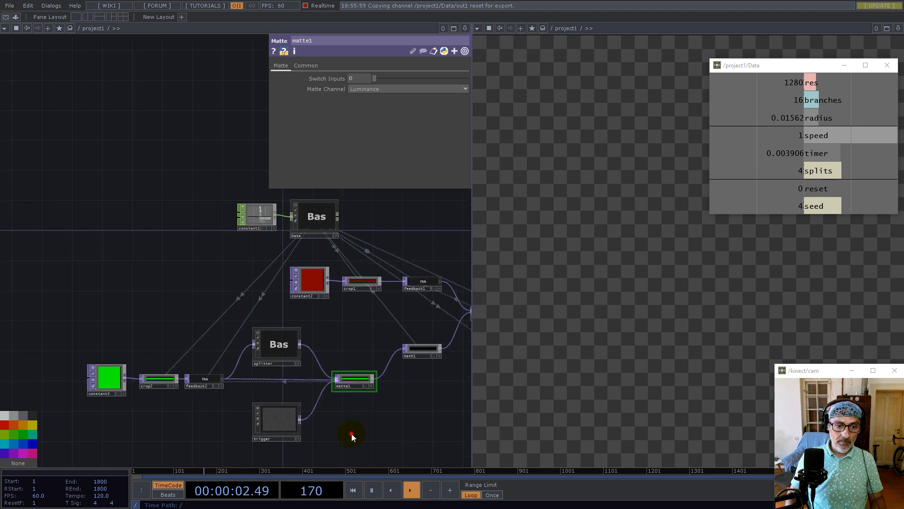
{"action": "left_click", "coordinate": [295, 377]}
{"action": "scroll", "coordinate": [298, 389], "scroll_direction": "up", "scroll_amount": 3}
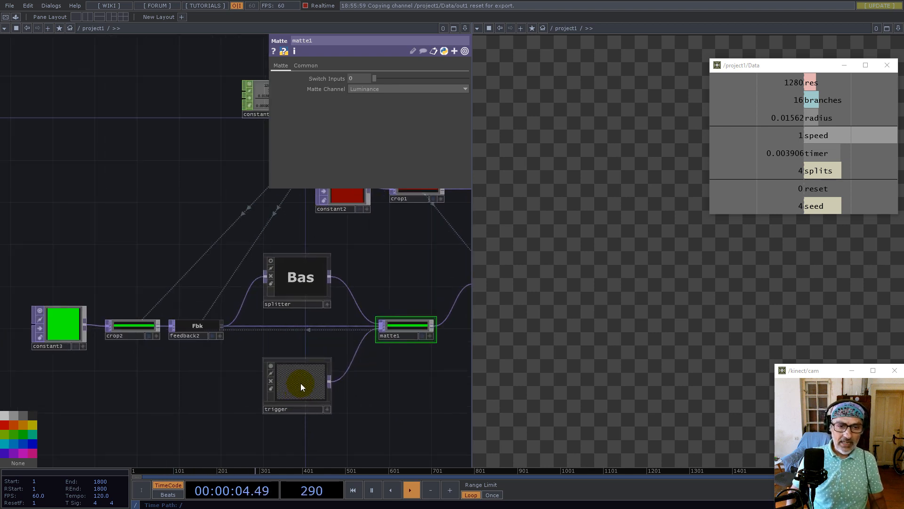
{"action": "scroll", "coordinate": [300, 383], "scroll_direction": "up", "scroll_amount": 2}
{"action": "scroll", "coordinate": [270, 357], "scroll_direction": "down", "scroll_amount": 5}
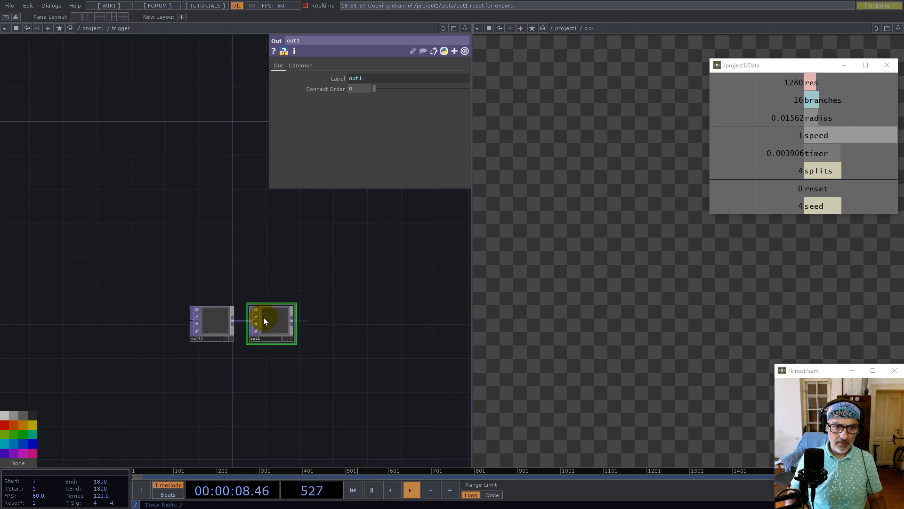
{"action": "left_click_drag", "start_coordinate": [264, 318], "coordinate": [395, 336]}
{"action": "left_click_drag", "start_coordinate": [214, 328], "coordinate": [269, 268]}
{"action": "key", "text": "Delete"}
{"action": "left_click_drag", "start_coordinate": [178, 329], "coordinate": [247, 308]}
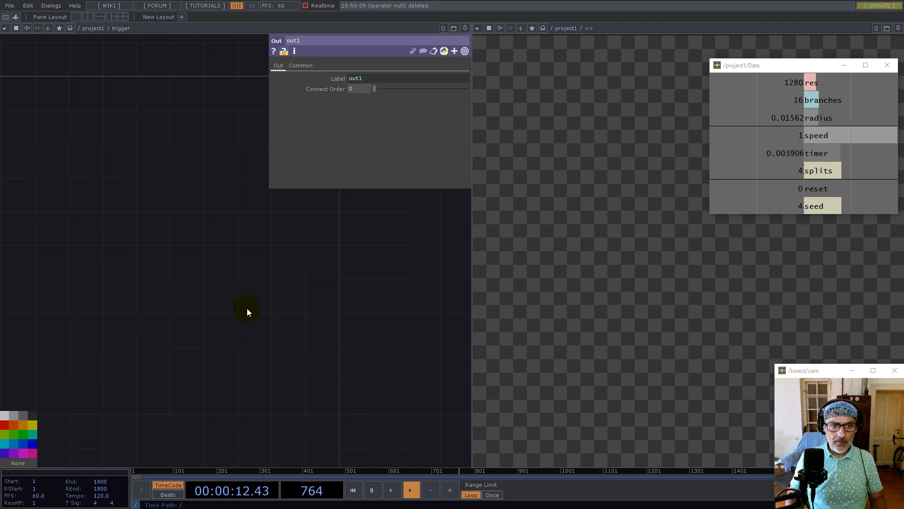
- Add a Constant TOP to the trigger network, ahead of the Out TOP
{"action": "double_click", "coordinate": [231, 319]}
{"action": "type", "text": "co"}
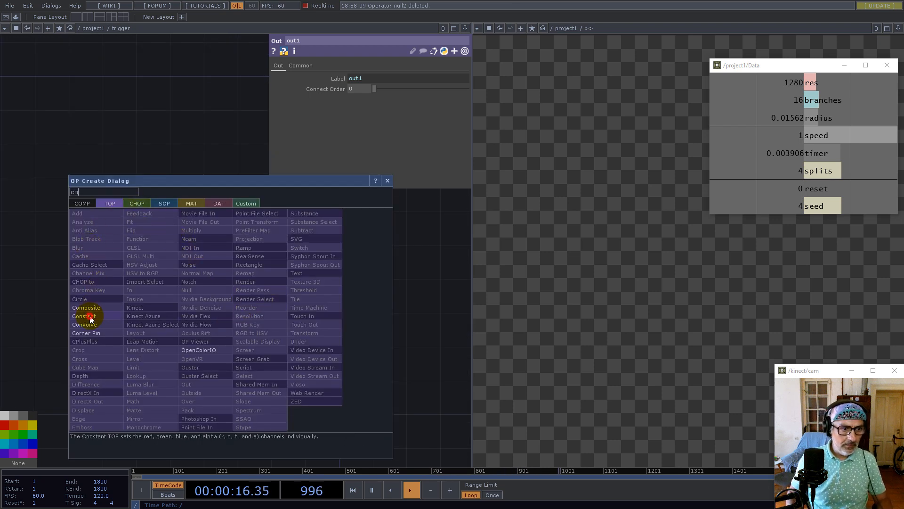
{"action": "left_click", "coordinate": [89, 314]}
{"action": "left_click", "coordinate": [241, 304]}
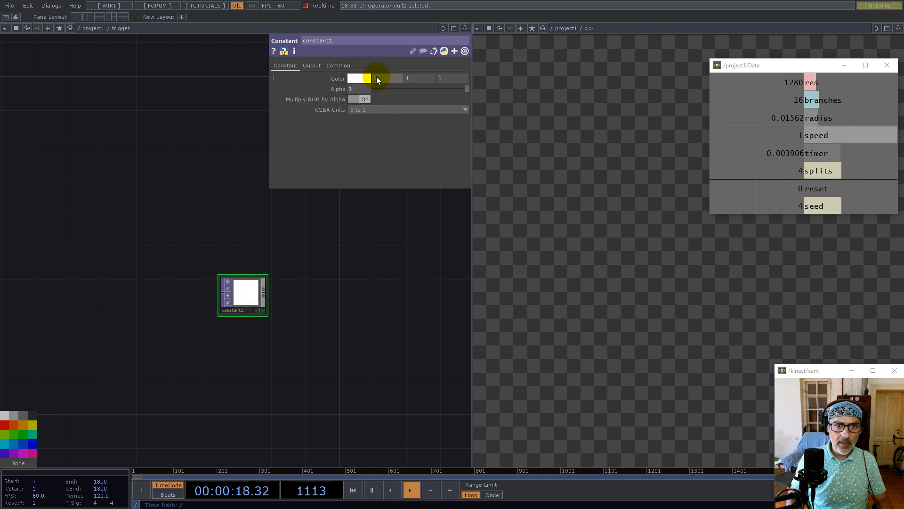
- Set the Constant TOP's resolution to 1 by 1 and its pixel format to 32-bit float (Mono)
{"action": "left_click", "coordinate": [349, 65]}
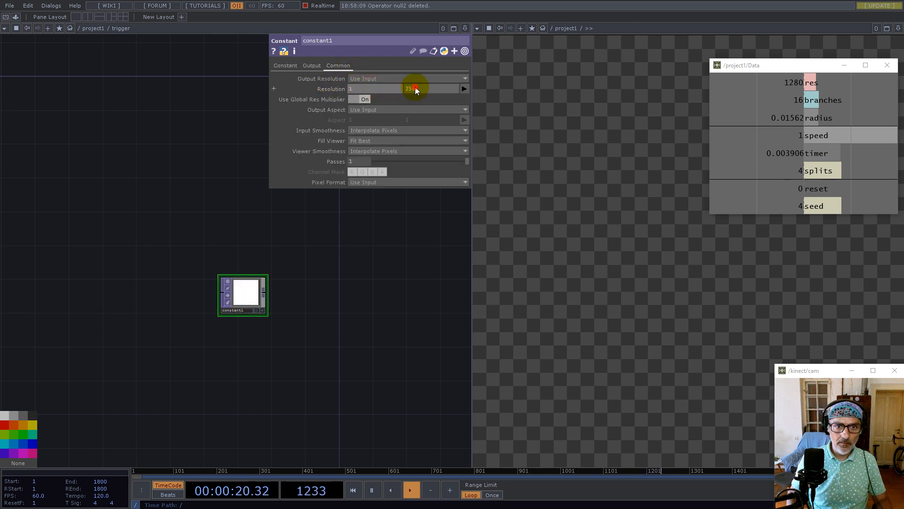
{"action": "left_click", "coordinate": [383, 182]}
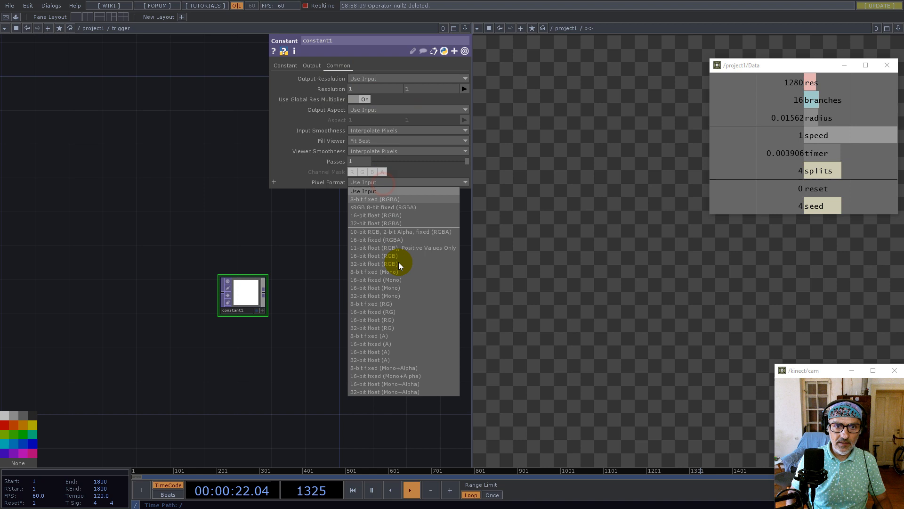
{"action": "left_click", "coordinate": [392, 293]}
{"action": "left_click", "coordinate": [285, 65]}
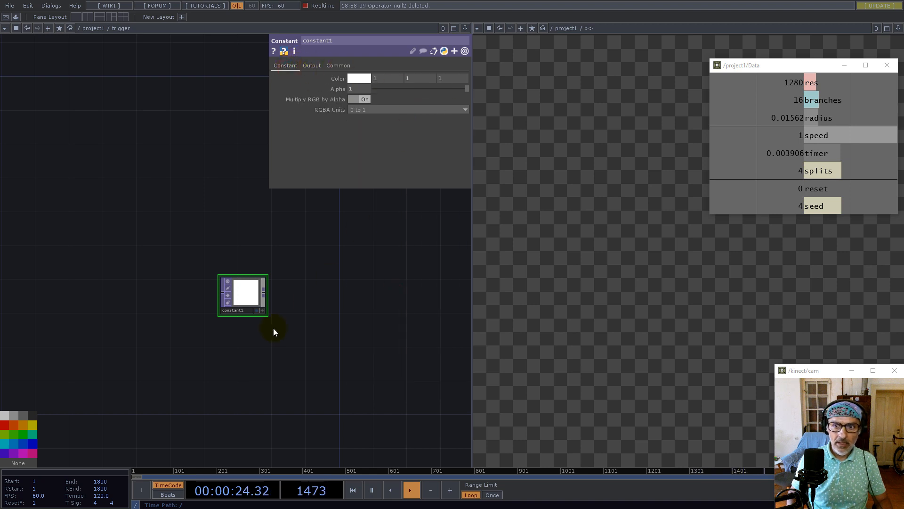
- Reference the Data timer channel in the Constant TOP's red value and set green and blue to 0
{"action": "left_click", "coordinate": [235, 307]}
{"action": "scroll", "coordinate": [235, 307], "scroll_direction": "up", "scroll_amount": 4}
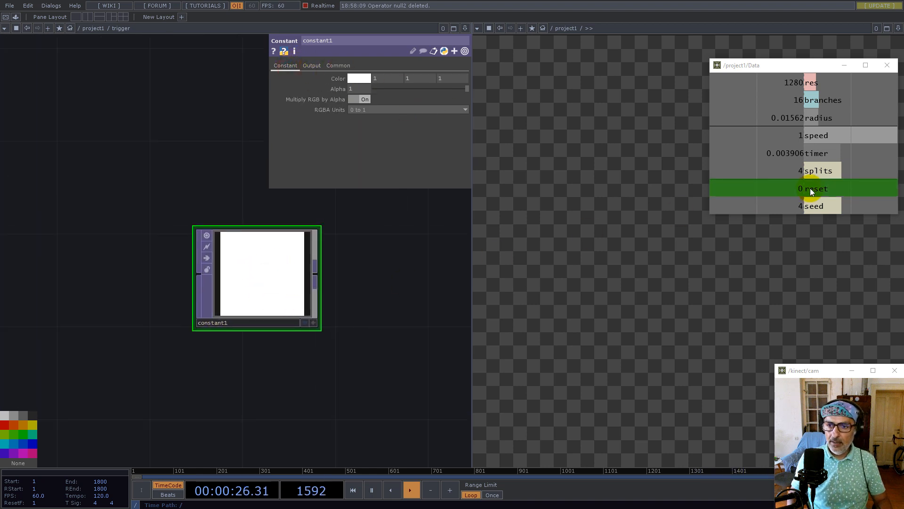
{"action": "left_click", "coordinate": [818, 152]}
{"action": "left_click_drag", "start_coordinate": [818, 153], "coordinate": [389, 76]}
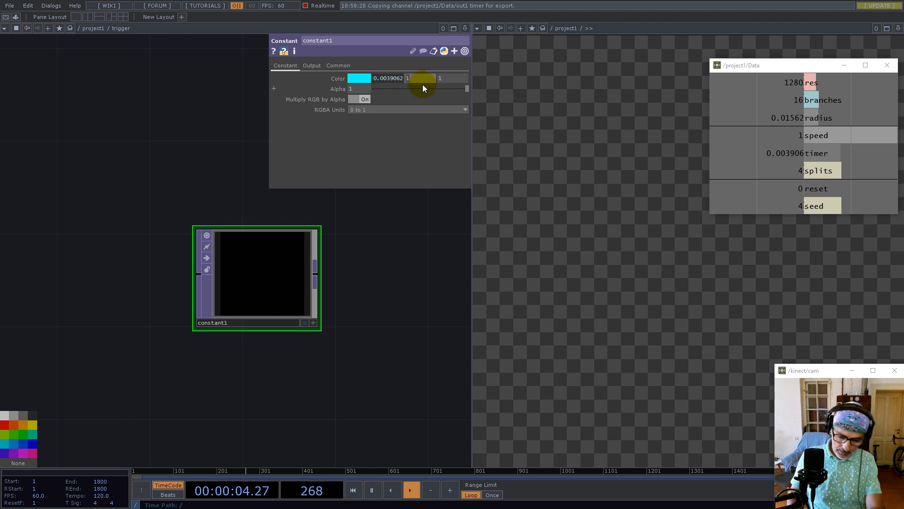
{"action": "type", "text": "0"}
{"action": "left_click", "coordinate": [448, 80]}
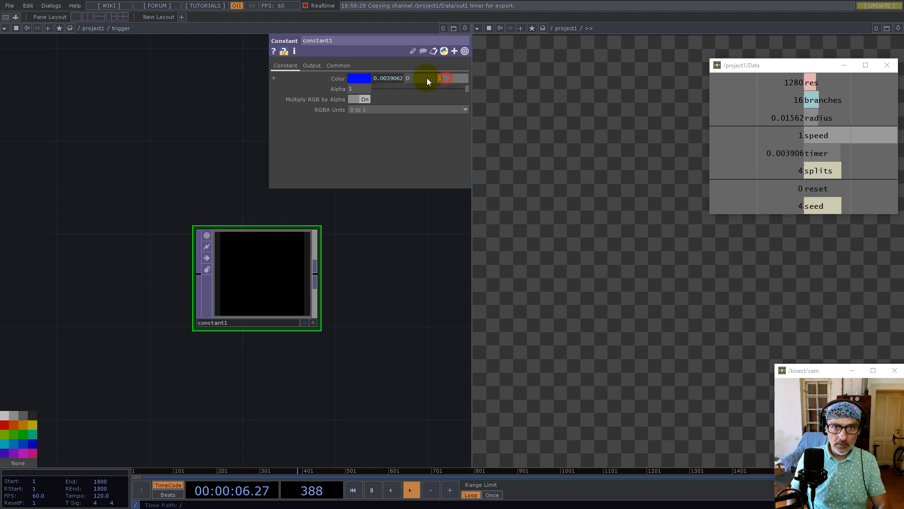
{"action": "type", "text": "0"}
{"action": "left_click", "coordinate": [428, 238]}
{"action": "scroll", "coordinate": [192, 289], "scroll_direction": "down", "scroll_amount": 4}
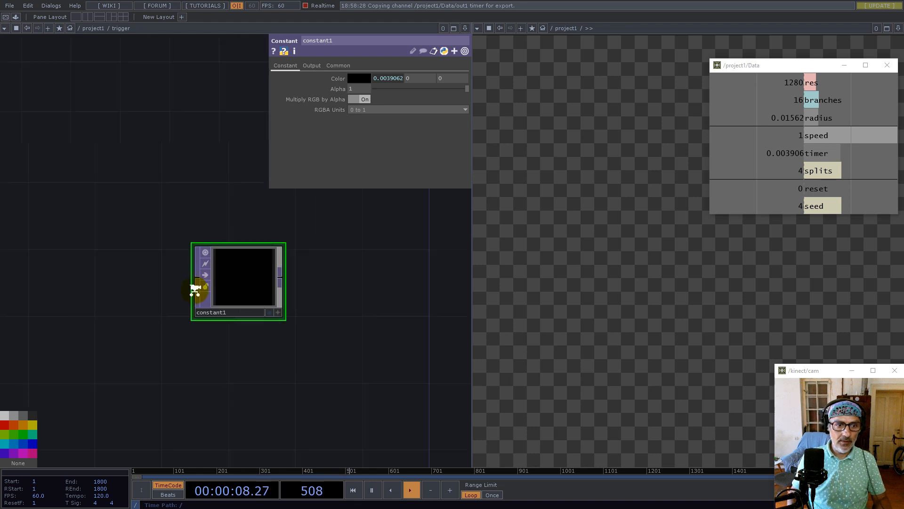
- Append an Add TOP to the Constant TOP's output, slightly below it
{"action": "left_click_drag", "start_coordinate": [219, 283], "coordinate": [261, 223]}
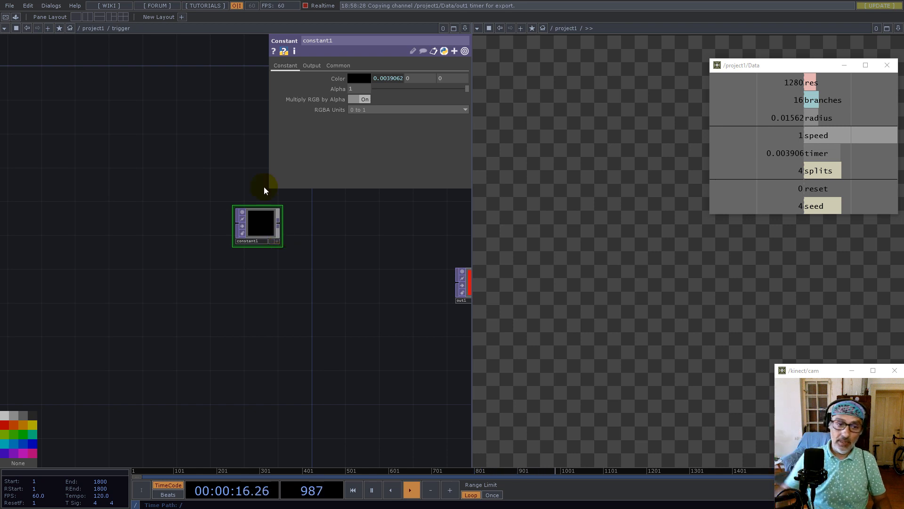
{"action": "right_click", "coordinate": [280, 224]}
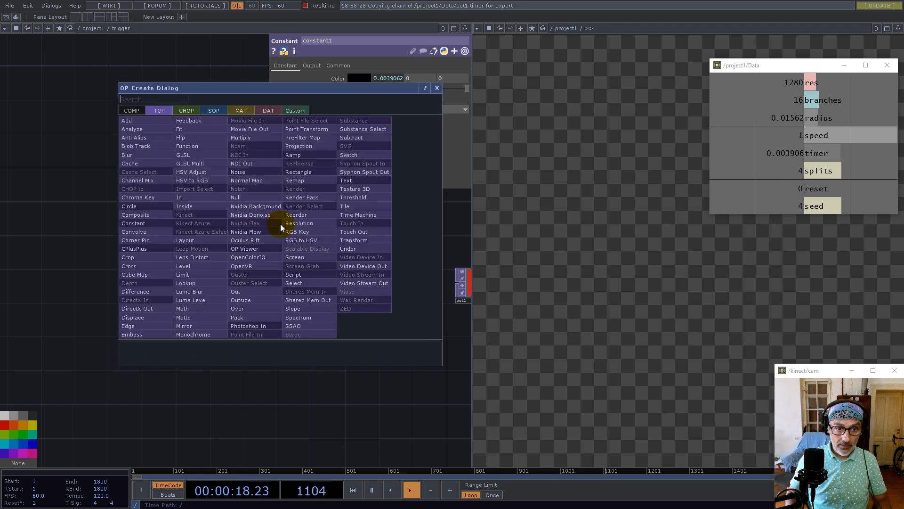
{"action": "left_click", "coordinate": [137, 125]}
{"action": "left_click", "coordinate": [343, 262]}
{"action": "left_click_drag", "start_coordinate": [222, 311], "coordinate": [270, 389]}
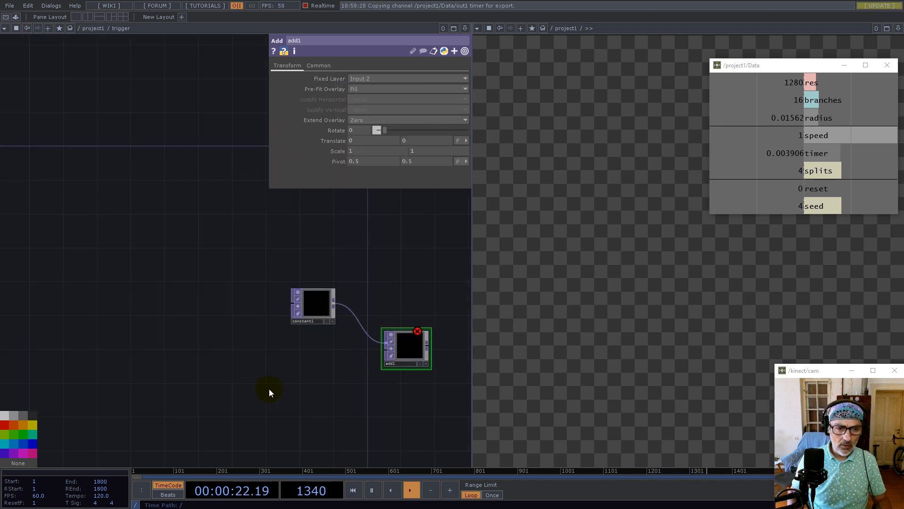
- Duplicate the timer-driven Constant TOP, place the copy below it, and clear the copy's red expression so the value is 0
{"action": "left_click", "coordinate": [311, 306]}
{"action": "key", "text": "ctrl+c"}
{"action": "key", "text": "ctrl+v"}
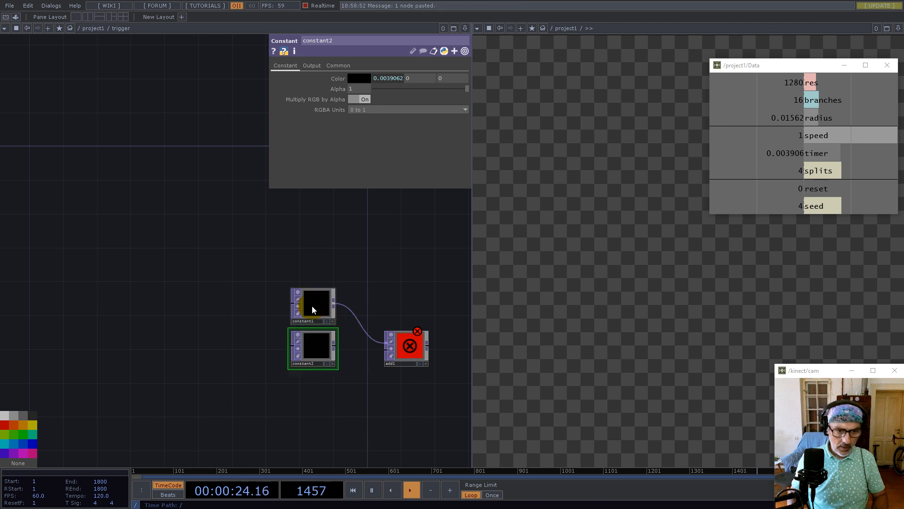
{"action": "left_click_drag", "start_coordinate": [318, 346], "coordinate": [193, 408]}
{"action": "left_click", "coordinate": [397, 78]}
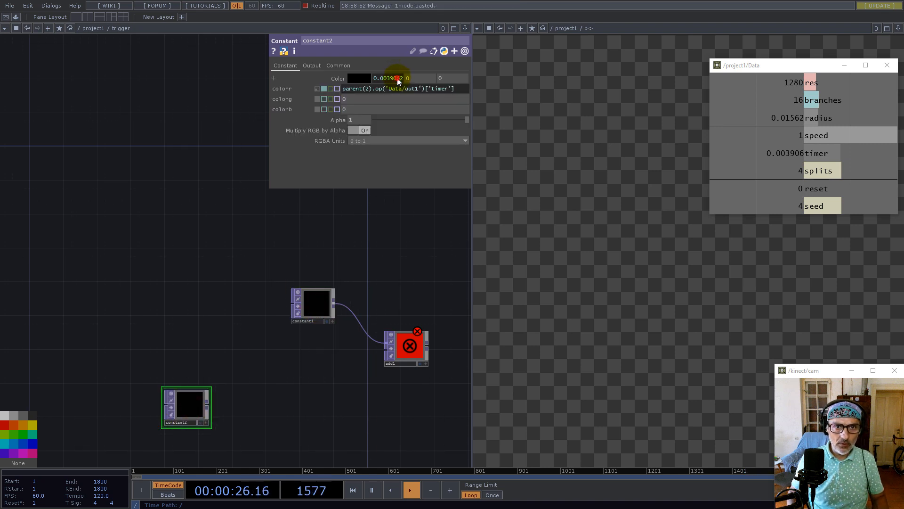
{"action": "left_click", "coordinate": [390, 87]}
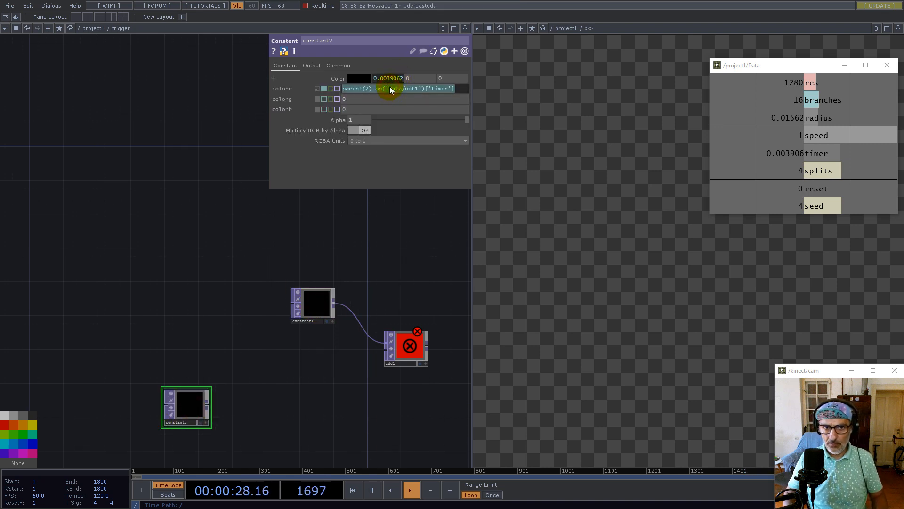
{"action": "key", "text": "BackSpace"}
{"action": "key", "text": "Return"}
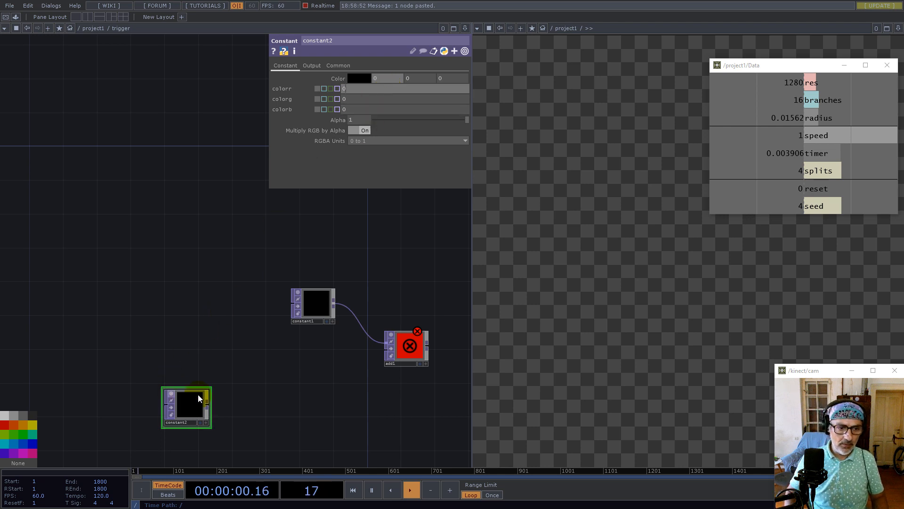
- Append a Feedback TOP to the black second Constant TOP
{"action": "right_click", "coordinate": [208, 404]}
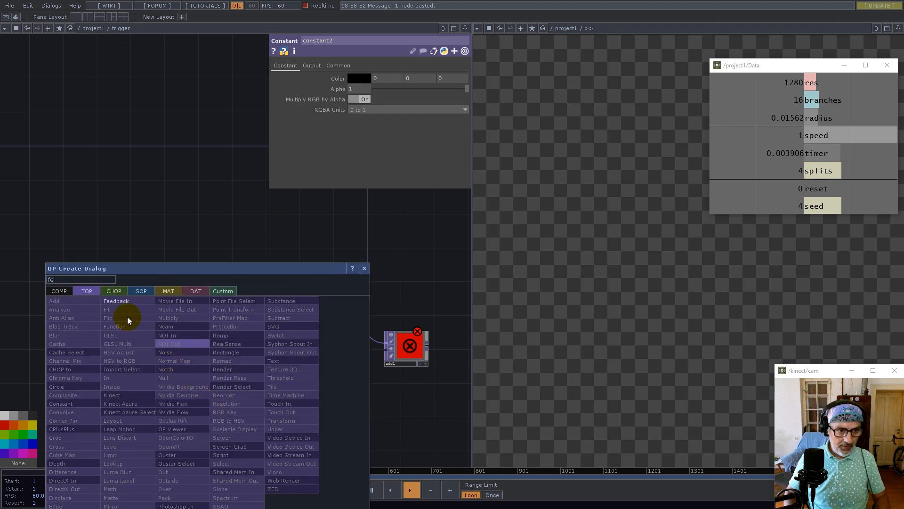
{"action": "left_click", "coordinate": [120, 304]}
{"action": "left_click", "coordinate": [246, 407]}
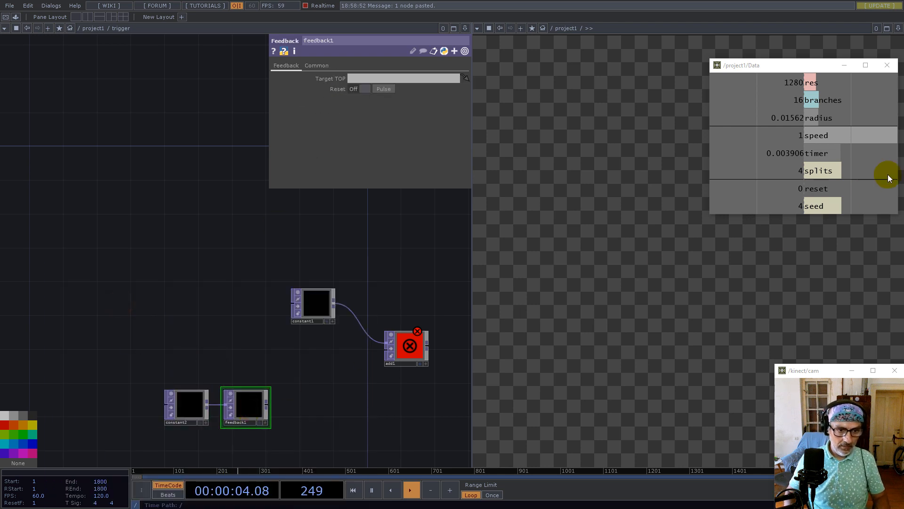
- Reference the Data reset channel in both the Reset toggle and the Reset Pulse of the Feedback TOP
{"action": "left_click_drag", "start_coordinate": [829, 189], "coordinate": [385, 90]}
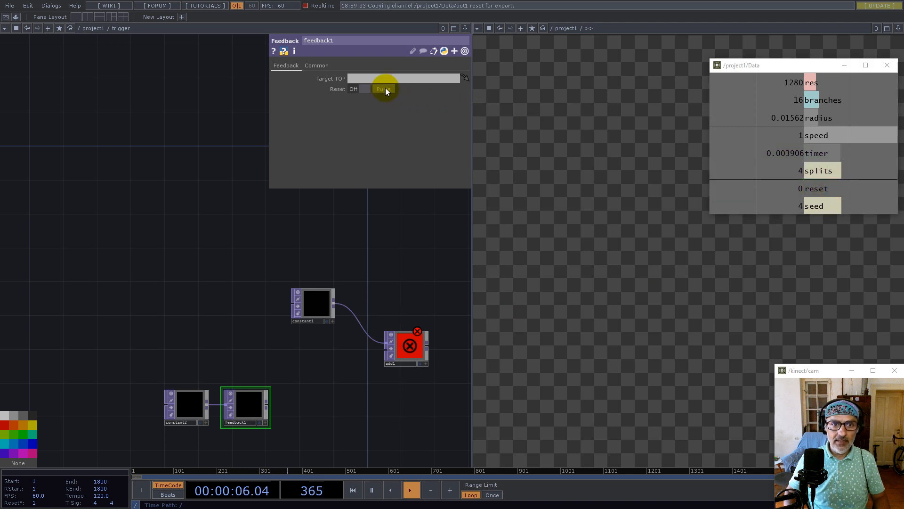
{"action": "left_click", "coordinate": [383, 90]}
{"action": "left_click_drag", "start_coordinate": [813, 188], "coordinate": [363, 90]}
{"action": "left_click", "coordinate": [367, 87]}
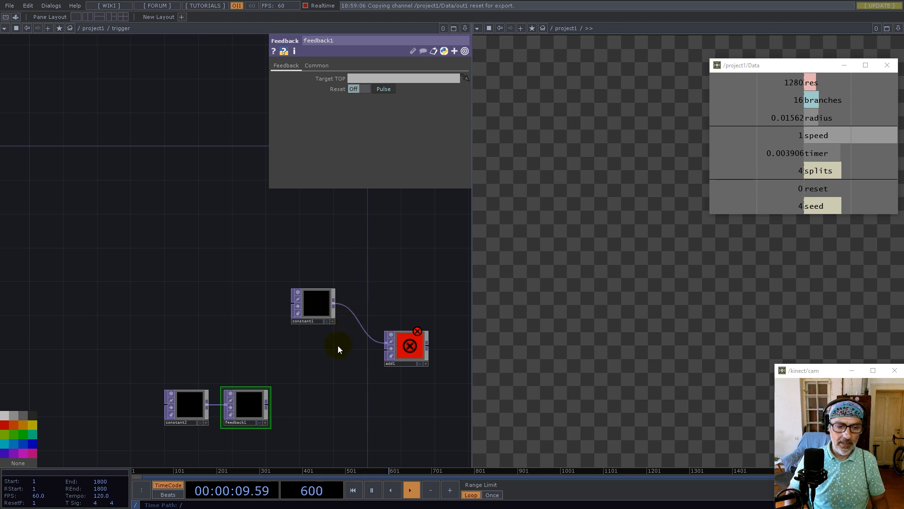
- Wire the Feedback TOP into the Add TOP's second input, set add1 as its Target TOP, and tidy the node positions
{"action": "left_click_drag", "start_coordinate": [267, 406], "coordinate": [359, 78]}
{"action": "left_click_drag", "start_coordinate": [303, 317], "coordinate": [231, 334]}
{"action": "left_click_drag", "start_coordinate": [399, 343], "coordinate": [348, 368]}
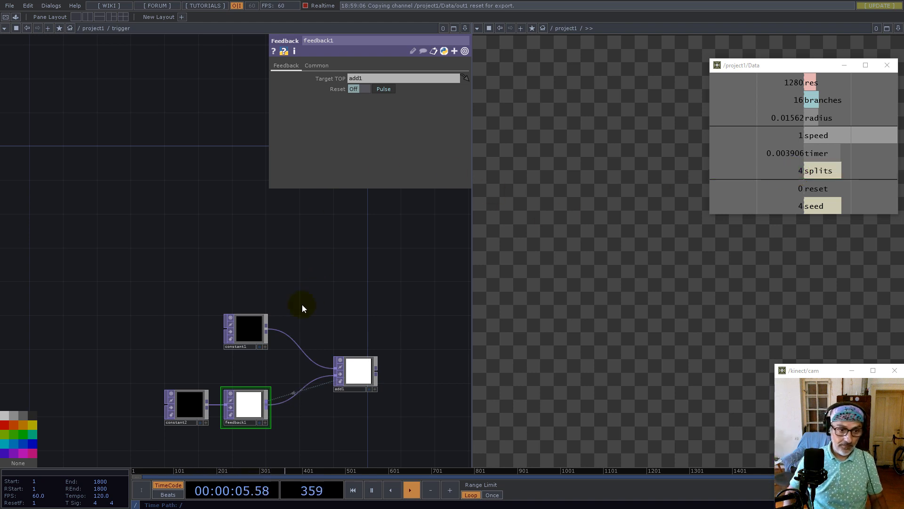
- Move the second Constant TOP and the Feedback TOP away from the Add TOP to make room between them
{"action": "scroll", "coordinate": [262, 346], "scroll_direction": "down", "scroll_amount": 5}
{"action": "scroll", "coordinate": [222, 318], "scroll_direction": "up", "scroll_amount": 5}
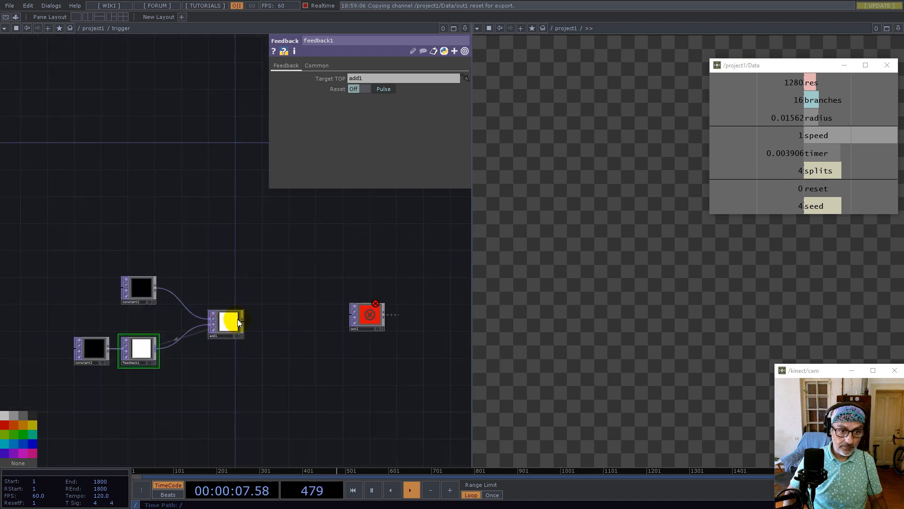
{"action": "scroll", "coordinate": [289, 296], "scroll_direction": "down", "scroll_amount": 1}
{"action": "scroll", "coordinate": [179, 335], "scroll_direction": "up", "scroll_amount": 3}
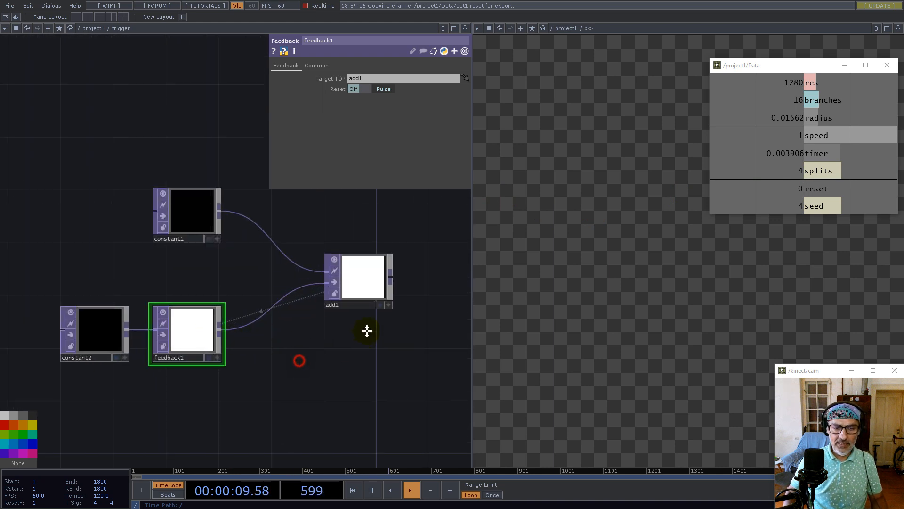
{"action": "scroll", "coordinate": [367, 330], "scroll_direction": "up", "scroll_amount": 3}
{"action": "left_click_drag", "start_coordinate": [335, 383], "coordinate": [92, 288]}
{"action": "left_click_drag", "start_coordinate": [238, 297], "coordinate": [119, 376]}
{"action": "left_click_drag", "start_coordinate": [243, 364], "coordinate": [222, 359]}
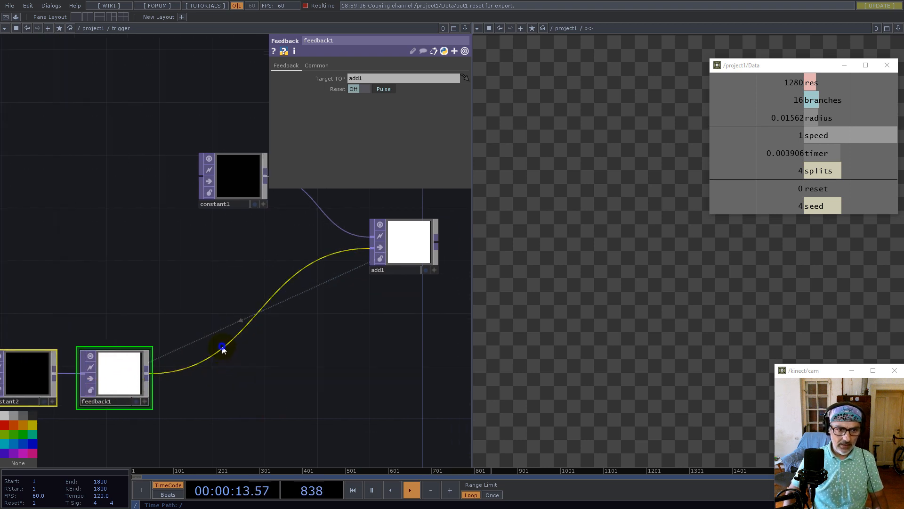
- Insert a Matte TOP between the Feedback TOP and the Add TOP and set its Matte Channel to Luminance
{"action": "right_click", "coordinate": [228, 340]}
{"action": "left_click", "coordinate": [231, 338]}
{"action": "type", "text": "mate"}
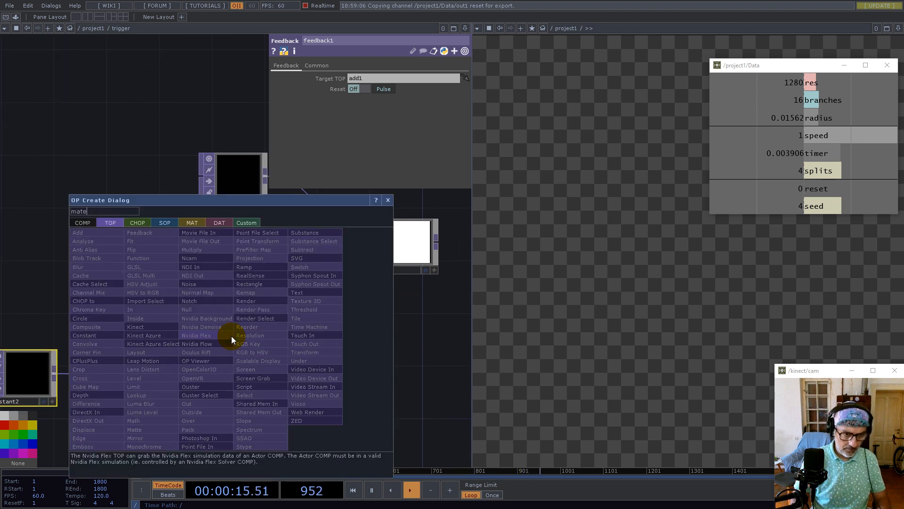
{"action": "left_click", "coordinate": [143, 430]}
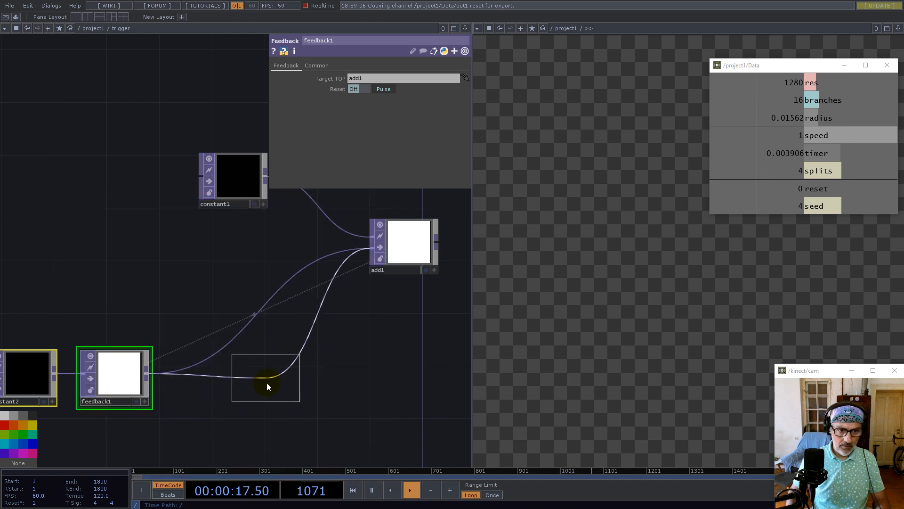
{"action": "left_click", "coordinate": [267, 383]}
{"action": "left_click", "coordinate": [393, 89]}
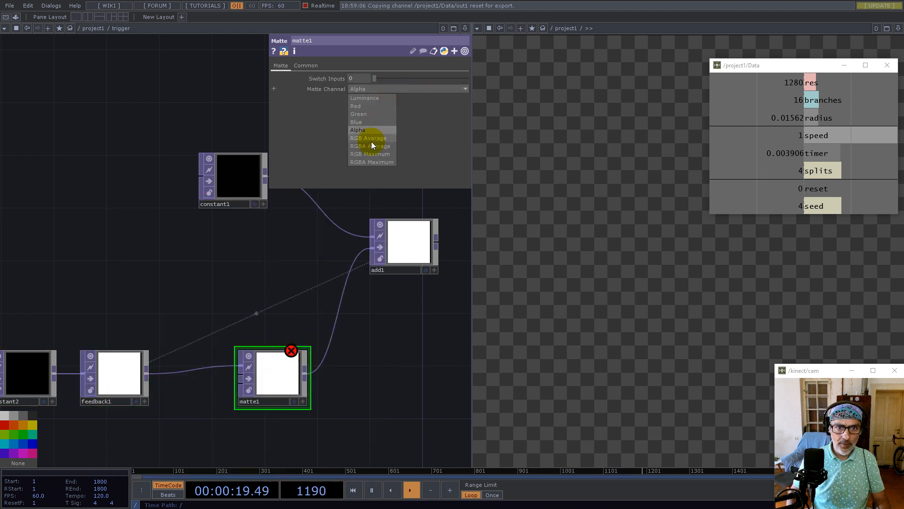
{"action": "left_click", "coordinate": [364, 98]}
- Connect the Feedback TOP to the Matte TOP's next free input and turn off the Feedback TOP's viewer
{"action": "left_click_drag", "start_coordinate": [187, 260], "coordinate": [274, 272]}
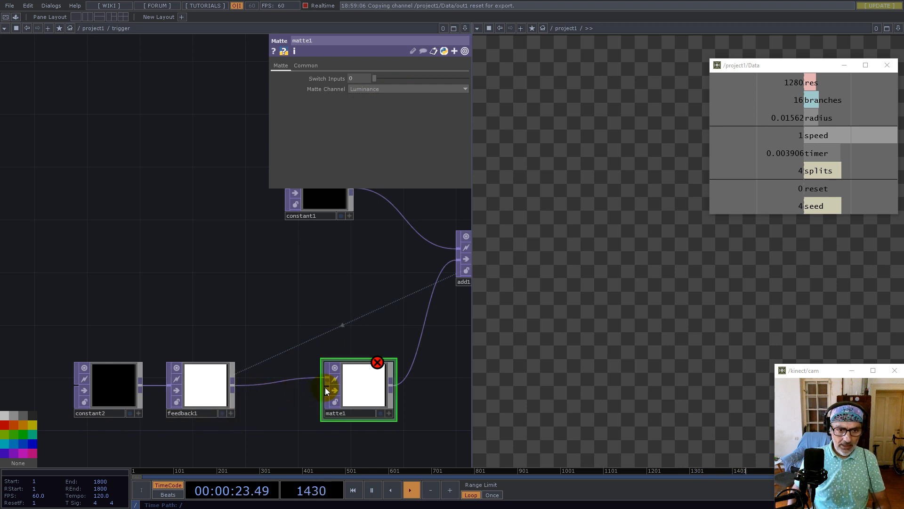
{"action": "left_click_drag", "start_coordinate": [325, 387], "coordinate": [259, 383]}
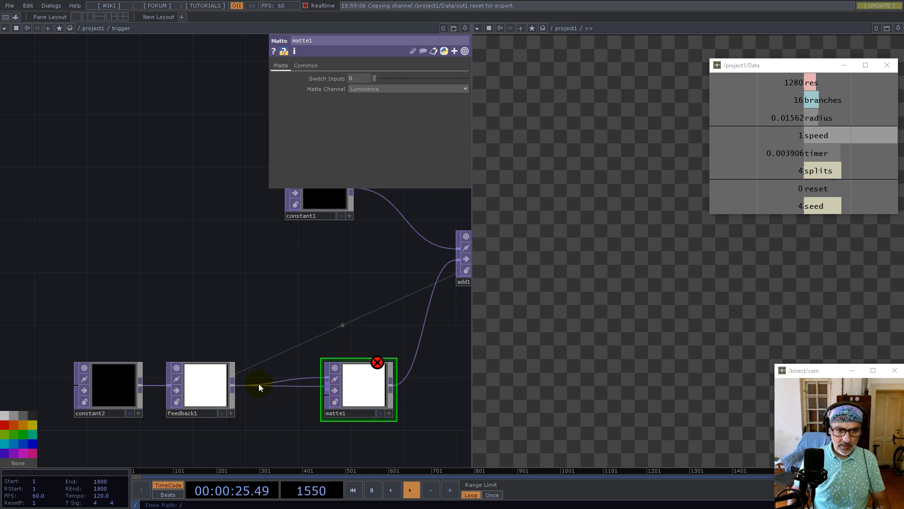
{"action": "left_click", "coordinate": [191, 374]}
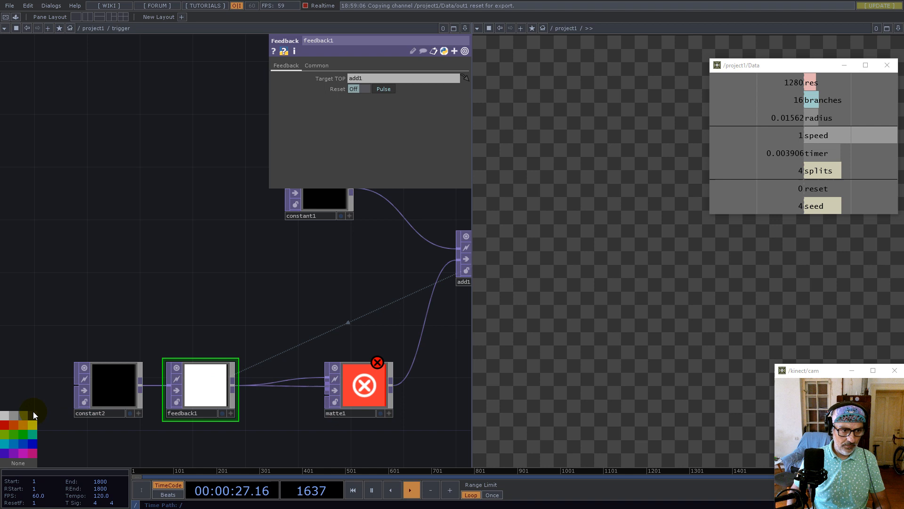
{"action": "left_click", "coordinate": [176, 367]}
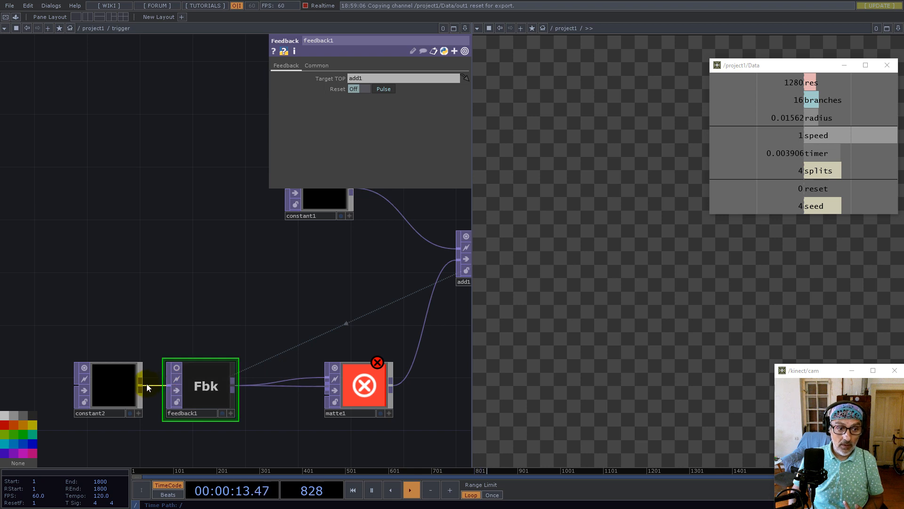
{"action": "left_click_drag", "start_coordinate": [140, 385], "coordinate": [320, 376]}
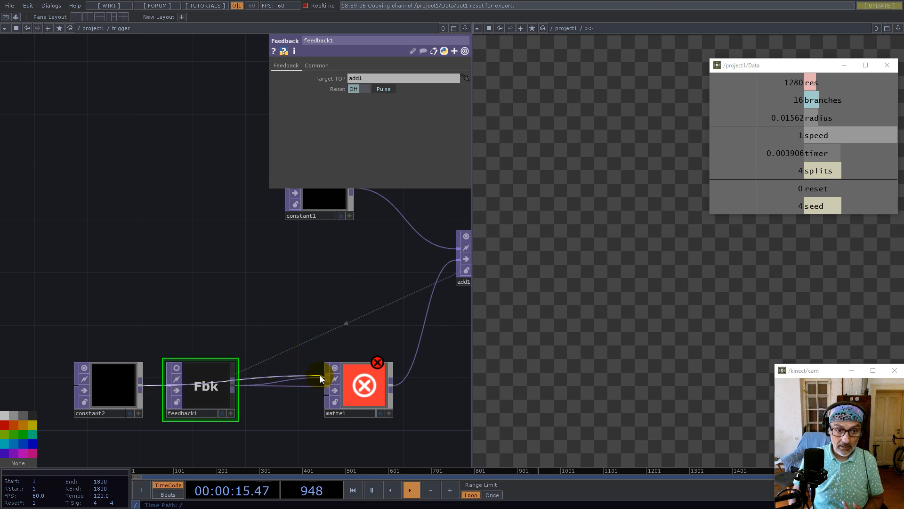
{"action": "left_click_drag", "start_coordinate": [110, 394], "coordinate": [98, 354]}
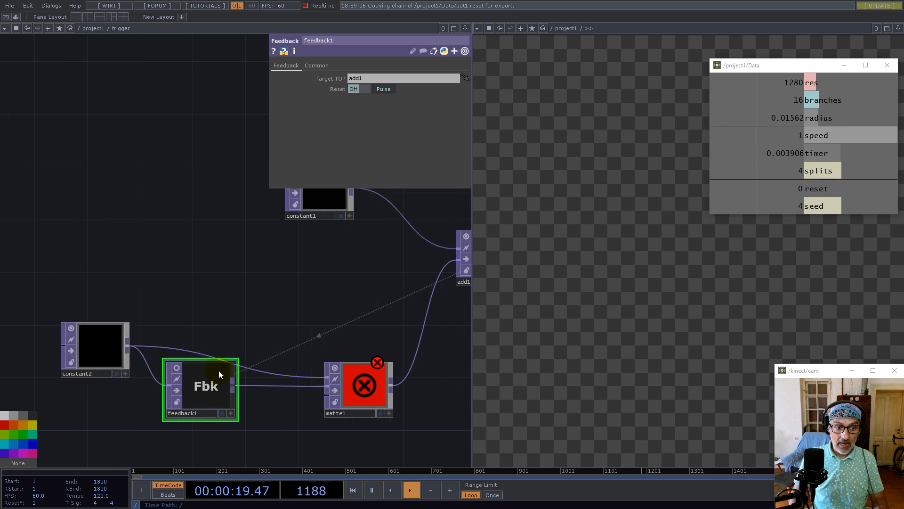
{"action": "key", "text": "ctrl+z"}
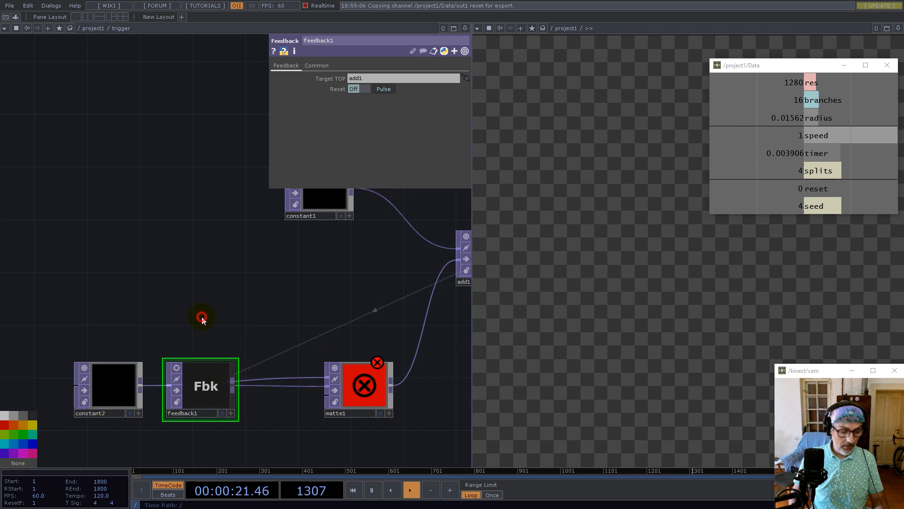
- Add a Select TOP that references constant2, wire it into the Matte TOP's first input, and turn off its viewer
{"action": "key", "text": "Tab"}
{"action": "type", "text": "se"}
{"action": "left_click", "coordinate": [222, 375]}
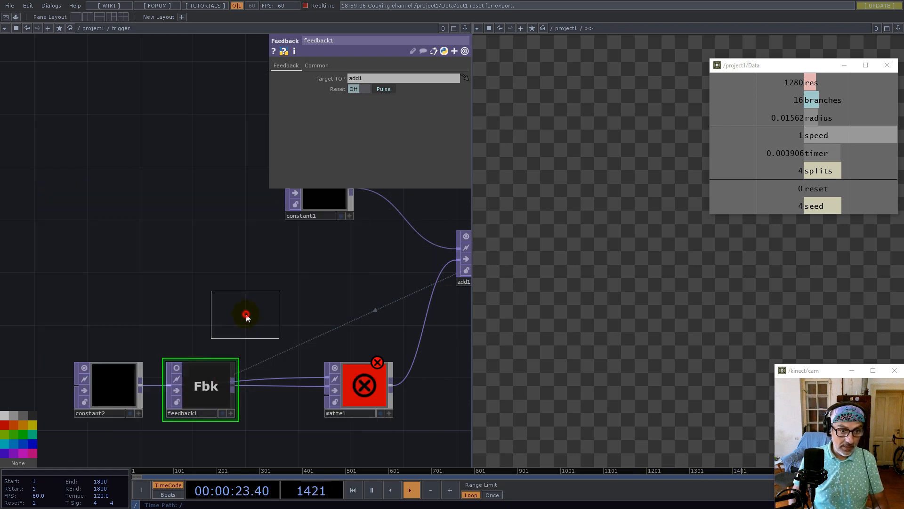
{"action": "left_click", "coordinate": [240, 310]}
{"action": "left_click_drag", "start_coordinate": [360, 105], "coordinate": [367, 79]}
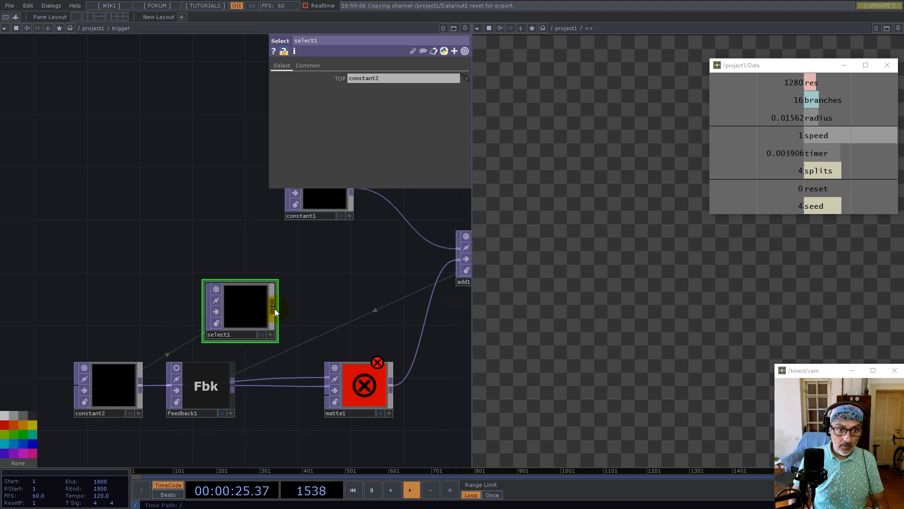
{"action": "left_click_drag", "start_coordinate": [274, 307], "coordinate": [327, 377]}
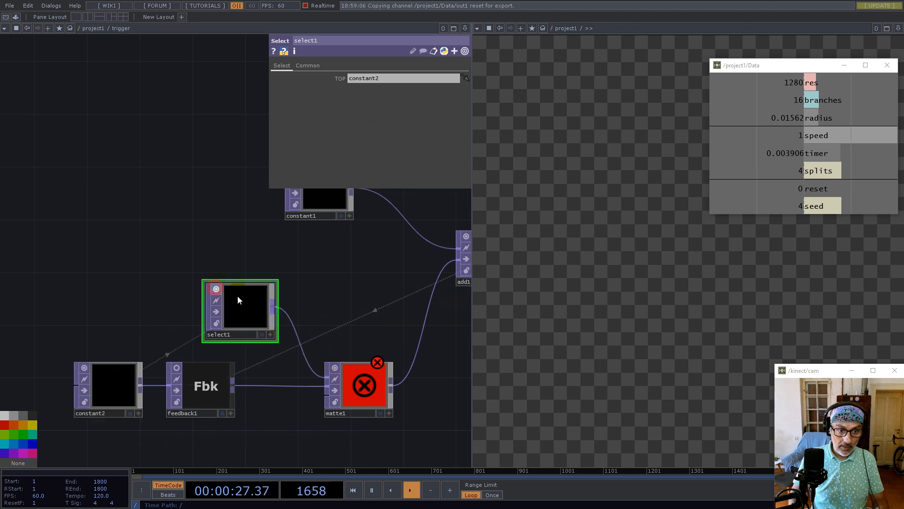
{"action": "left_click_drag", "start_coordinate": [238, 303], "coordinate": [251, 317]}
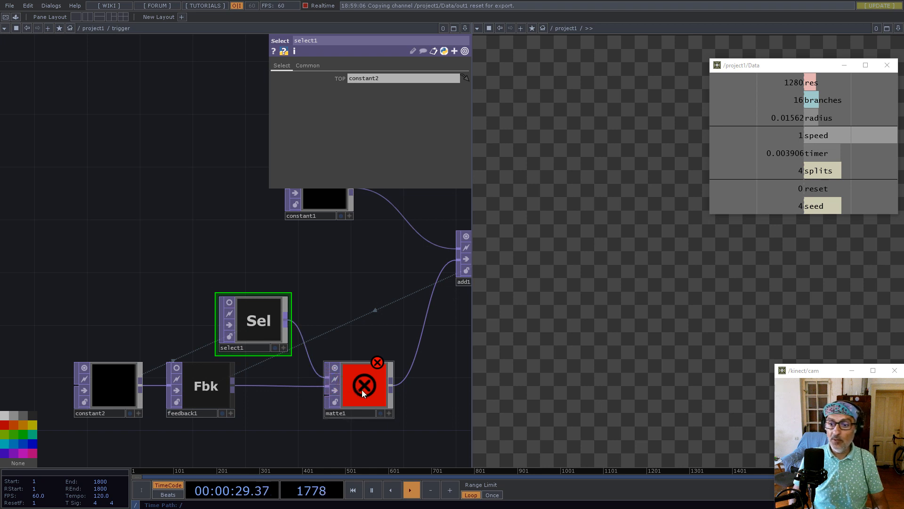
- Branch a Null TOP off the Feedback TOP's output and connect it to the Matte TOP's third input
{"action": "left_click_drag", "start_coordinate": [275, 443], "coordinate": [262, 351]}
{"action": "left_click_drag", "start_coordinate": [213, 368], "coordinate": [98, 303]}
{"action": "left_click_drag", "start_coordinate": [173, 288], "coordinate": [120, 296]}
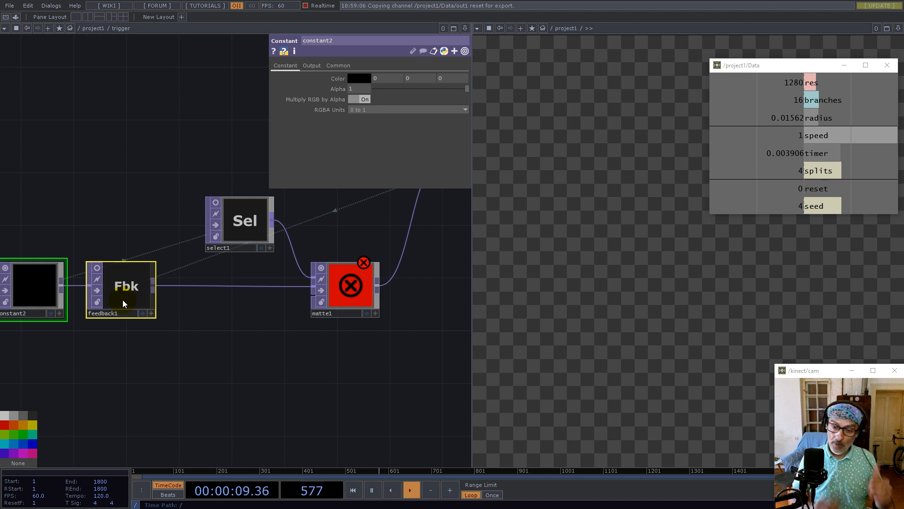
{"action": "left_click", "coordinate": [205, 316]}
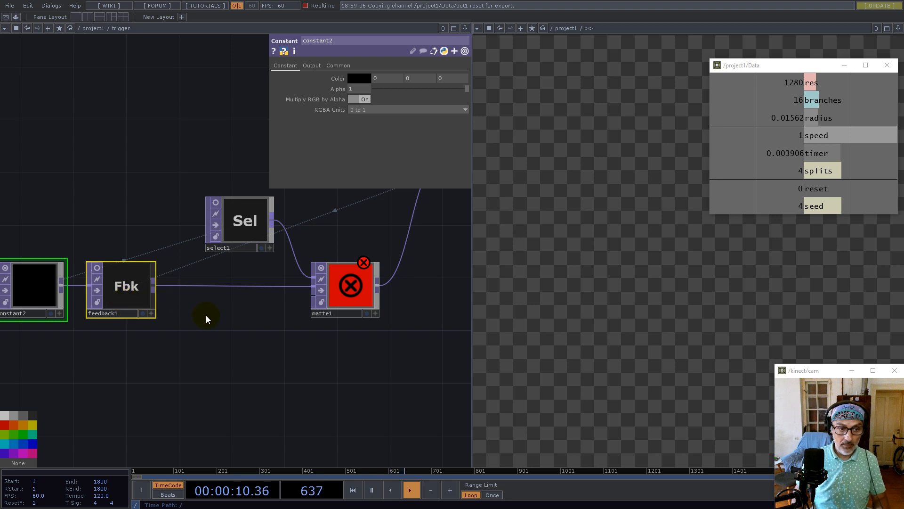
{"action": "right_click", "coordinate": [154, 286]}
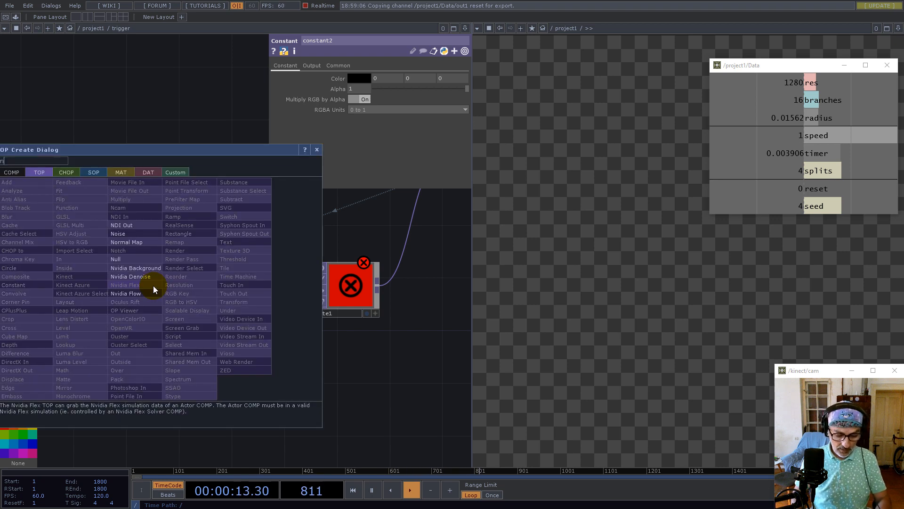
{"action": "left_click", "coordinate": [121, 259]}
{"action": "left_click", "coordinate": [224, 358]}
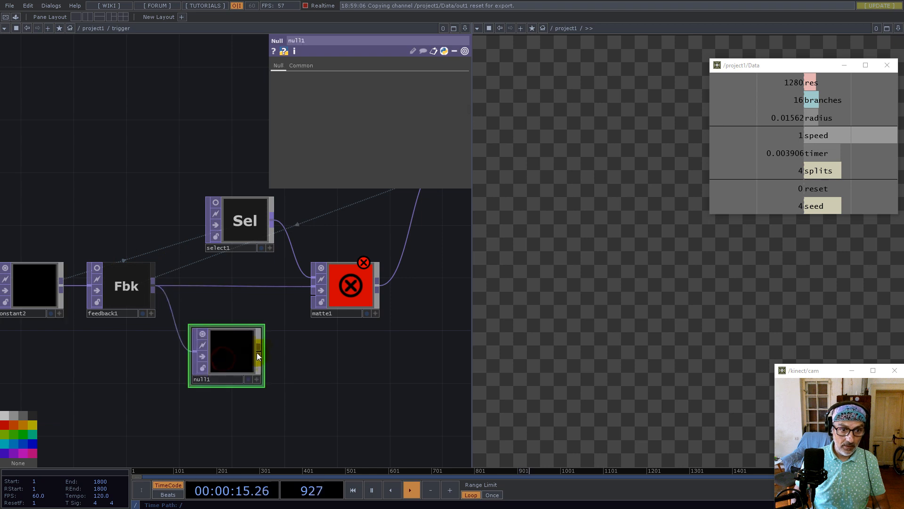
{"action": "left_click_drag", "start_coordinate": [313, 286], "coordinate": [262, 351]}
- Collapse the Null TOP into a Base component named one and shift the Matte TOP slightly away from it
{"action": "right_click", "coordinate": [289, 416]}
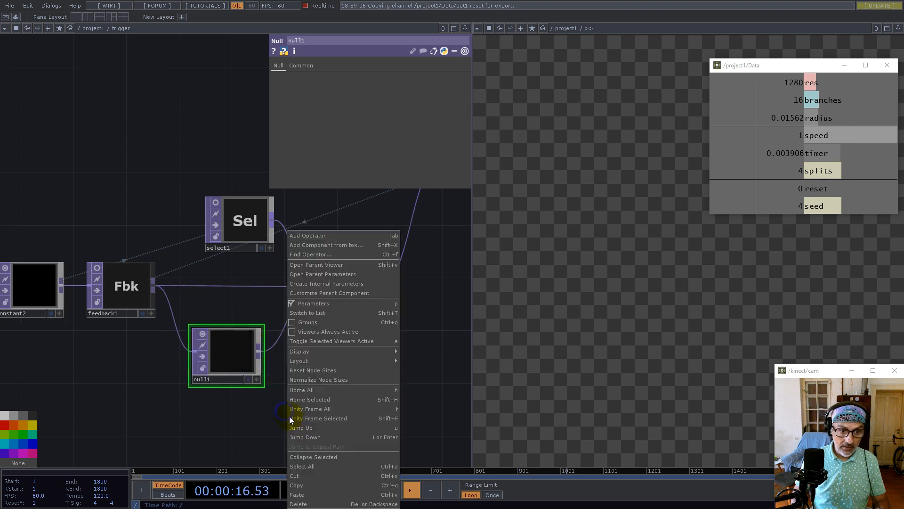
{"action": "left_click", "coordinate": [309, 457]}
{"action": "double_click", "coordinate": [207, 380]}
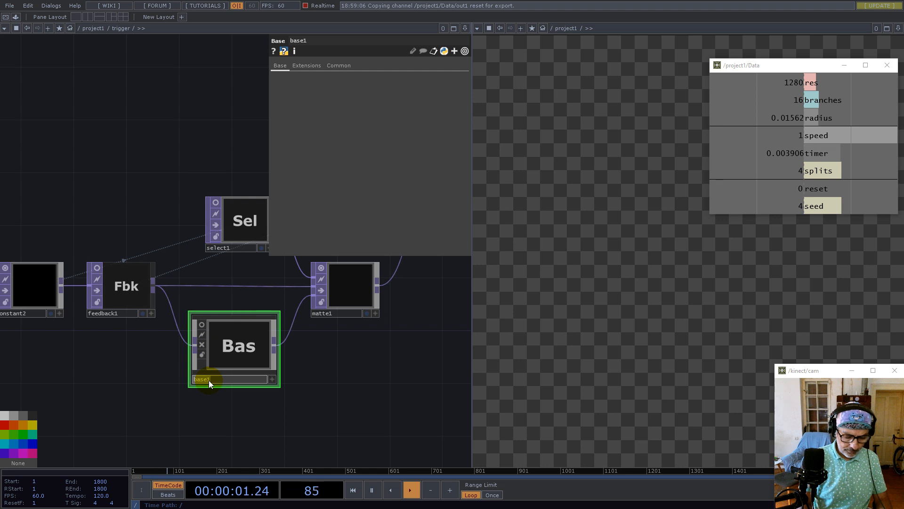
{"action": "type", "text": "ag"}
{"action": "key", "text": "BackSpace"}
{"action": "key", "text": "BackSpace"}
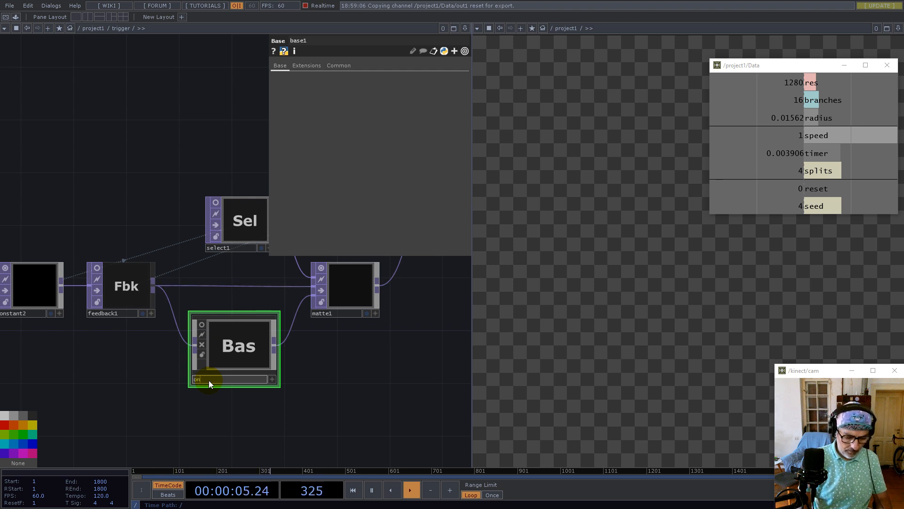
{"action": "type", "text": "one"}
{"action": "key", "text": "Return"}
{"action": "left_click", "coordinate": [225, 357]}
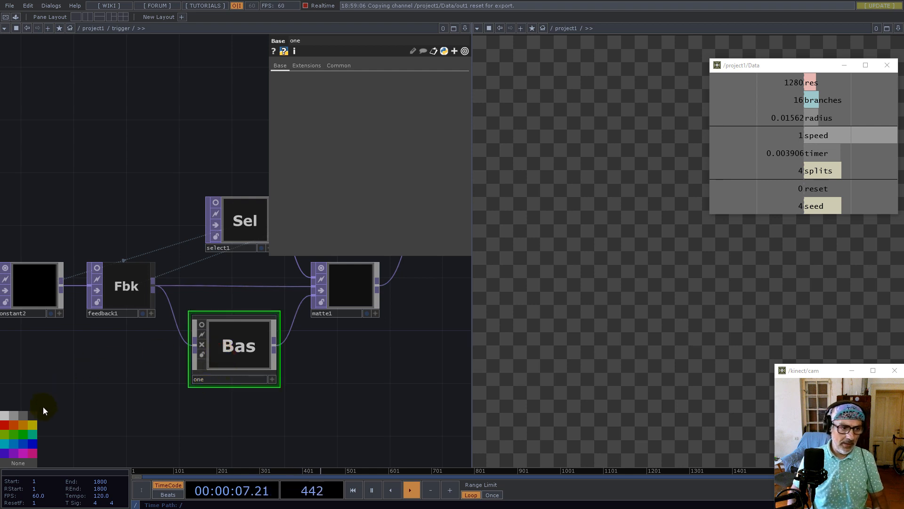
{"action": "left_click_drag", "start_coordinate": [339, 288], "coordinate": [352, 288]}
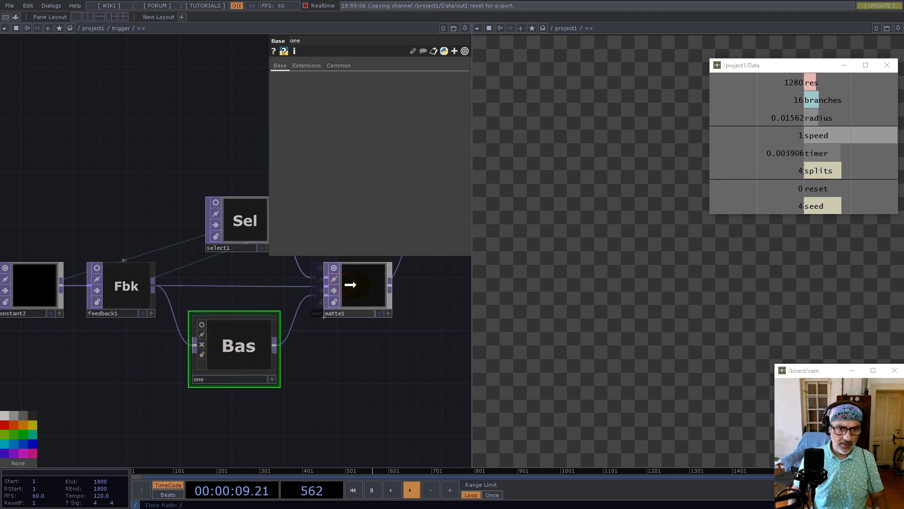
- Inside the one component, delete the Null TOP and insert a Math TOP between the In and Out TOPs
{"action": "double_click", "coordinate": [242, 346]}
{"action": "key", "text": "h"}
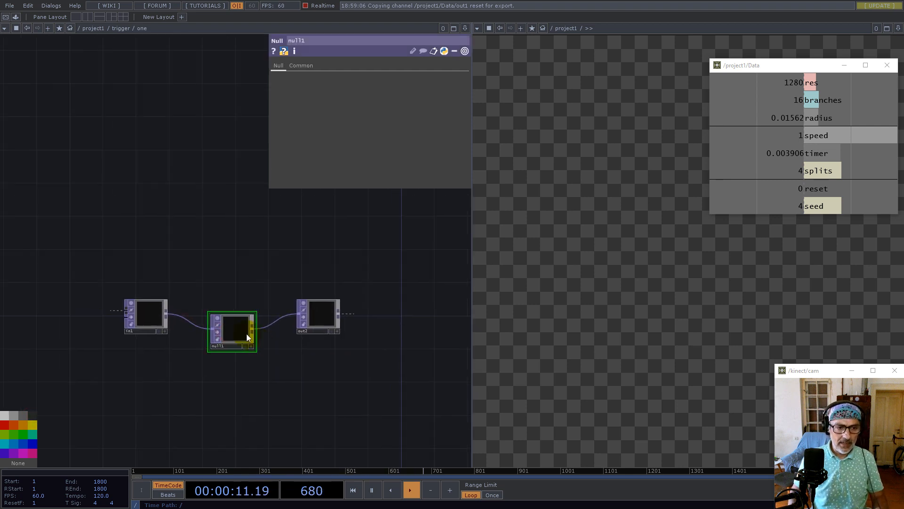
{"action": "key", "text": "Delete"}
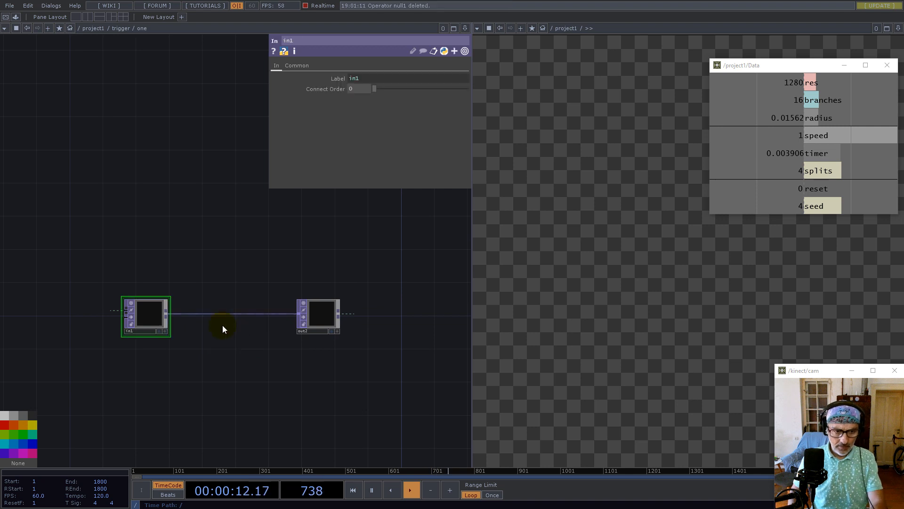
{"action": "left_click", "coordinate": [189, 315]}
{"action": "left_click", "coordinate": [197, 304]}
{"action": "type", "text": "mat"}
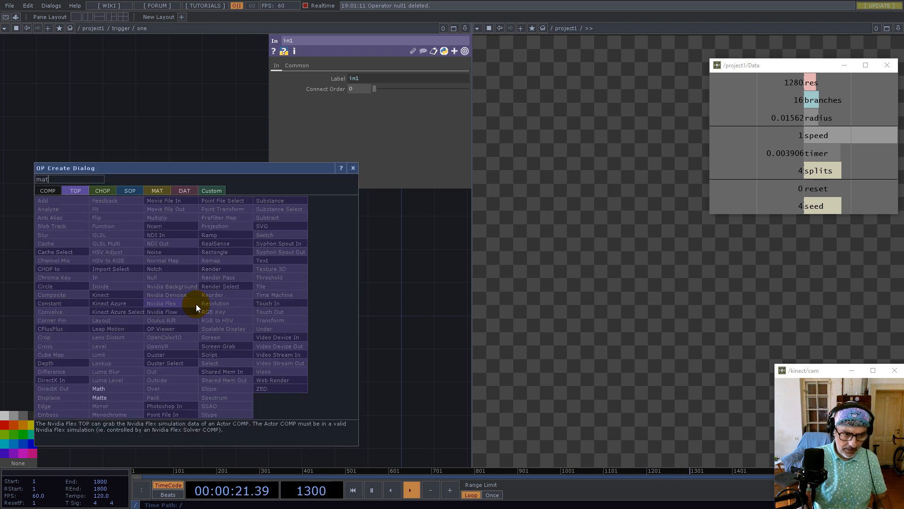
{"action": "left_click", "coordinate": [106, 386]}
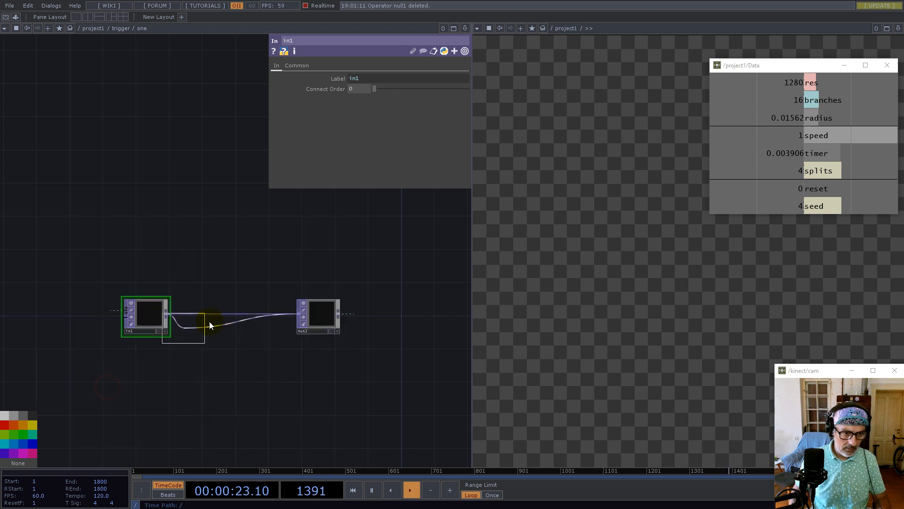
{"action": "left_click", "coordinate": [222, 313]}
- Set the Math TOP's Pre-Add to -1 and its Integer option to Ceiling
{"action": "left_click", "coordinate": [306, 66]}
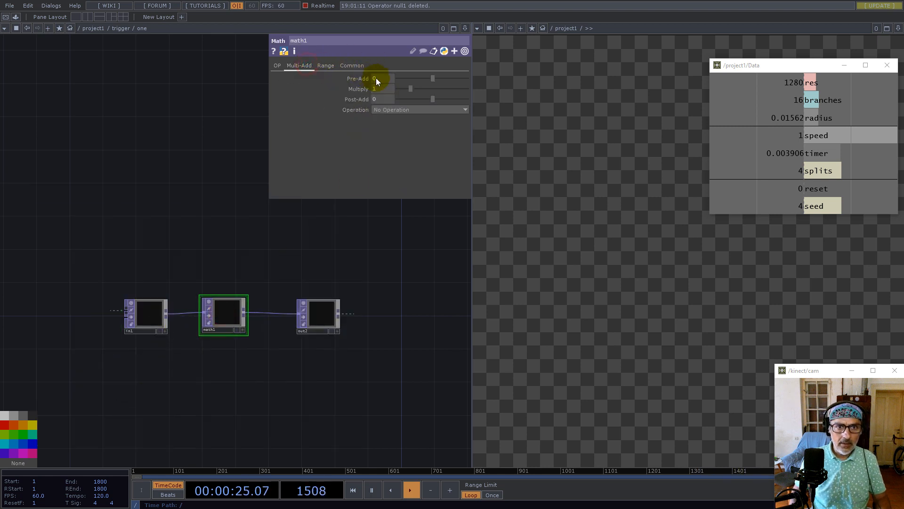
{"action": "type", "text": "-1"}
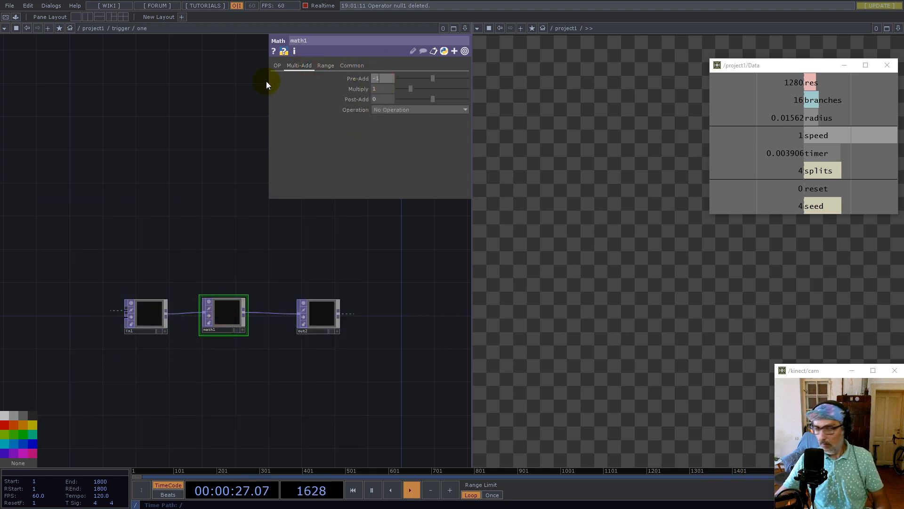
{"action": "left_click", "coordinate": [278, 66]}
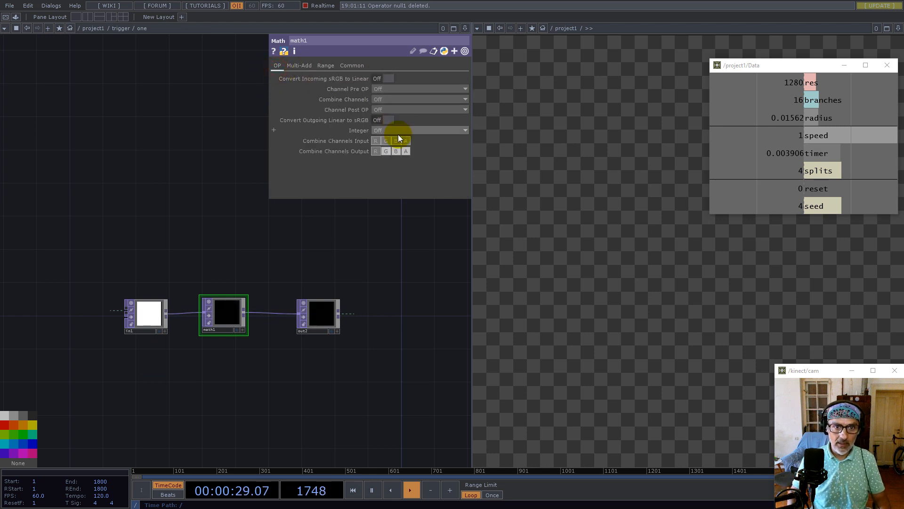
{"action": "left_click", "coordinate": [390, 135]}
{"action": "left_click", "coordinate": [387, 145]}
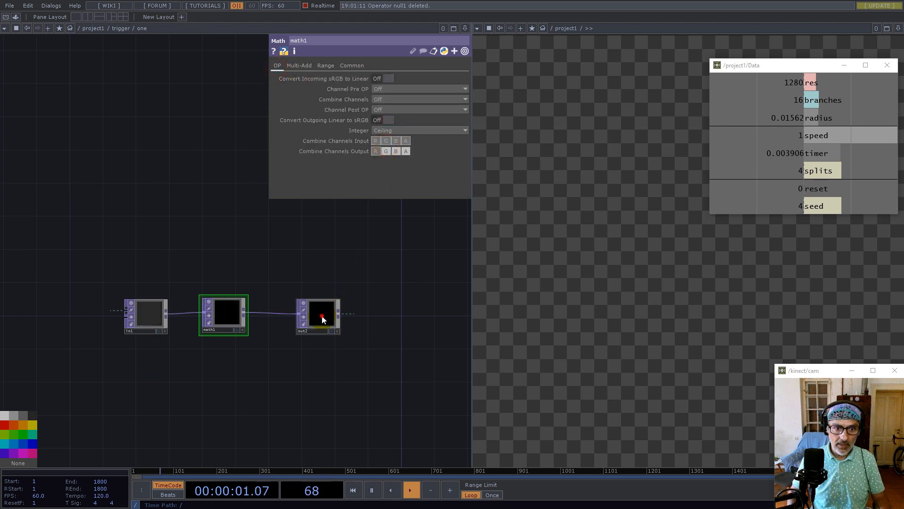
- Move the Out TOP farther along the chain and insert a Limit TOP between it and the Math TOP
{"action": "left_click_drag", "start_coordinate": [318, 313], "coordinate": [389, 313]}
{"action": "right_click", "coordinate": [301, 313]}
{"action": "left_click", "coordinate": [299, 301]}
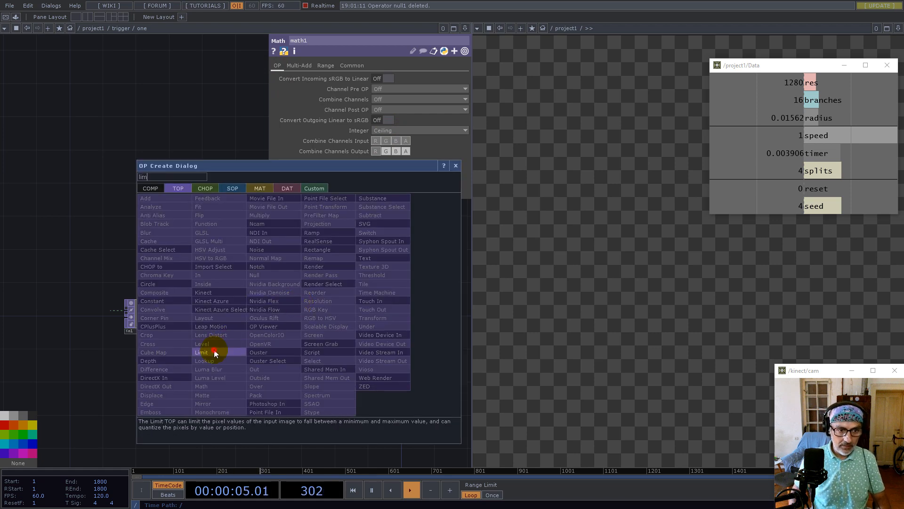
{"action": "left_click", "coordinate": [210, 351]}
{"action": "left_click", "coordinate": [282, 315]}
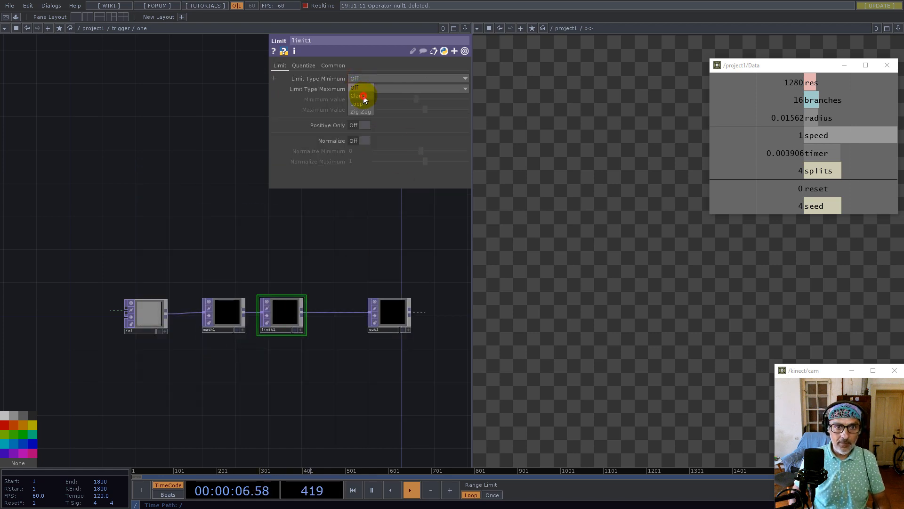
- Set the Limit TOP's minimum and maximum limit types to Clamp, with a Minimum Value of 0
{"action": "left_click", "coordinate": [366, 89]}
{"action": "left_click", "coordinate": [363, 103]}
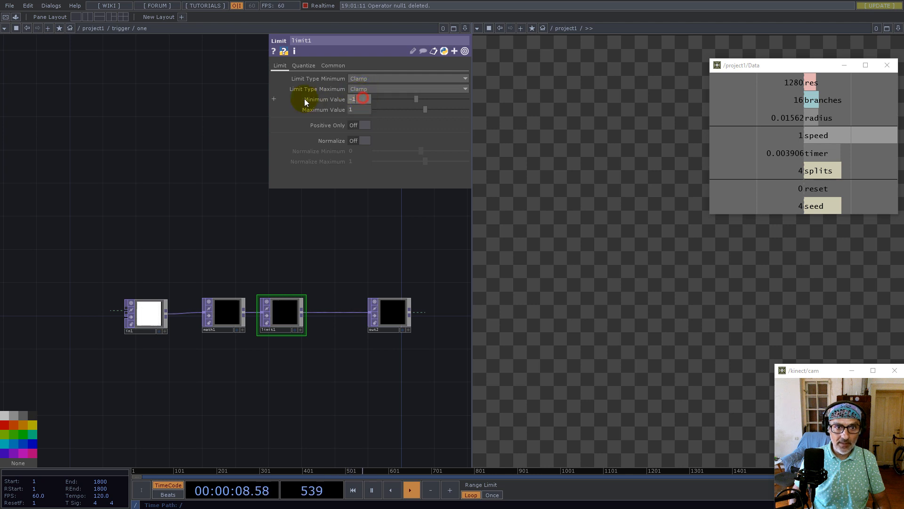
{"action": "type", "text": "0"}
{"action": "key", "text": "Return"}
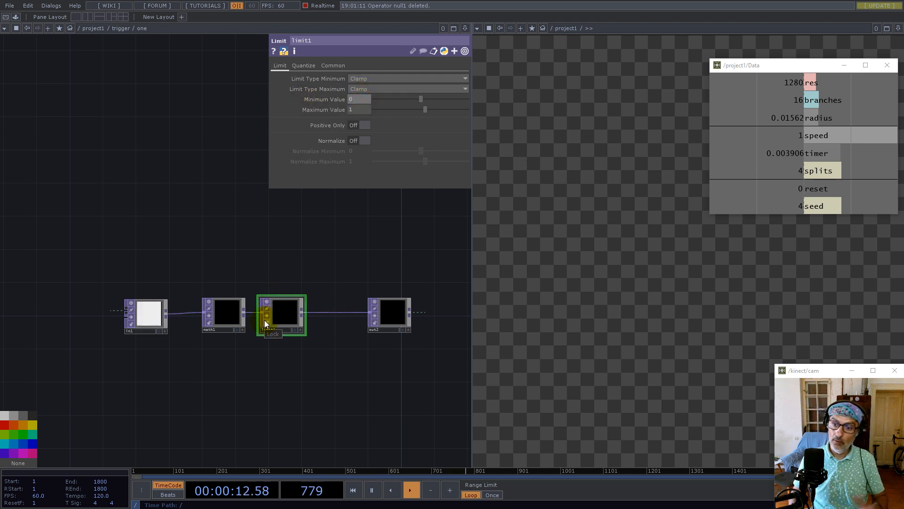
- Back in the trigger network, move the Out TOP below the other nodes and wire the one component's output into it
{"action": "scroll", "coordinate": [257, 334], "scroll_direction": "down", "scroll_amount": 3}
{"action": "scroll", "coordinate": [262, 355], "scroll_direction": "down", "scroll_amount": 8}
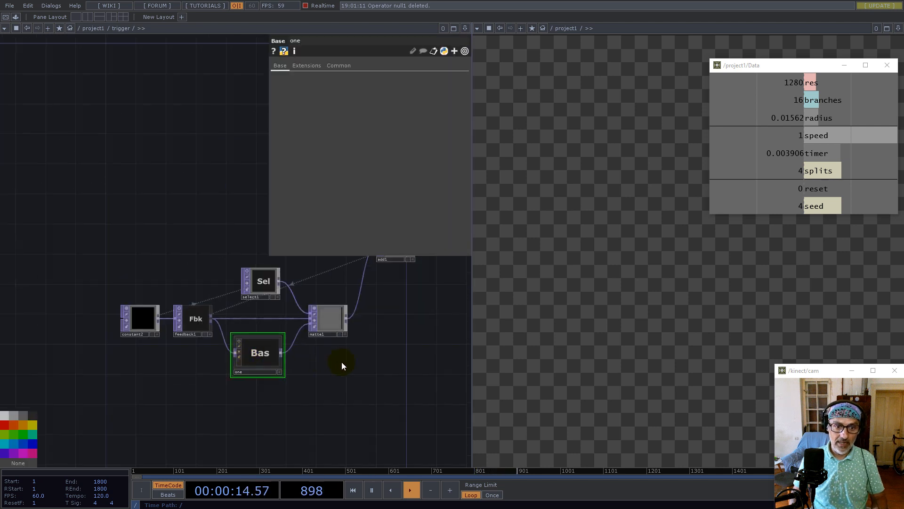
{"action": "left_click_drag", "start_coordinate": [374, 368], "coordinate": [259, 399]}
{"action": "mouse_move", "coordinate": [310, 274]}
{"action": "left_mouse_down"}
{"action": "mouse_move", "coordinate": [326, 301]}
{"action": "mouse_move", "coordinate": [327, 275]}
{"action": "left_mouse_up"}
{"action": "left_click_drag", "start_coordinate": [376, 373], "coordinate": [281, 334]}
{"action": "left_click_drag", "start_coordinate": [339, 347], "coordinate": [311, 412]}
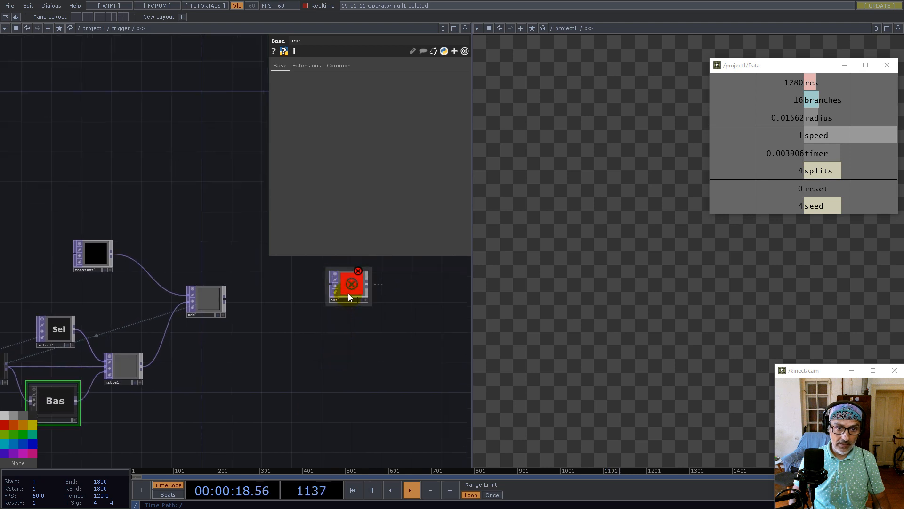
{"action": "left_click_drag", "start_coordinate": [341, 283], "coordinate": [288, 425]}
{"action": "left_click_drag", "start_coordinate": [132, 330], "coordinate": [417, 338]}
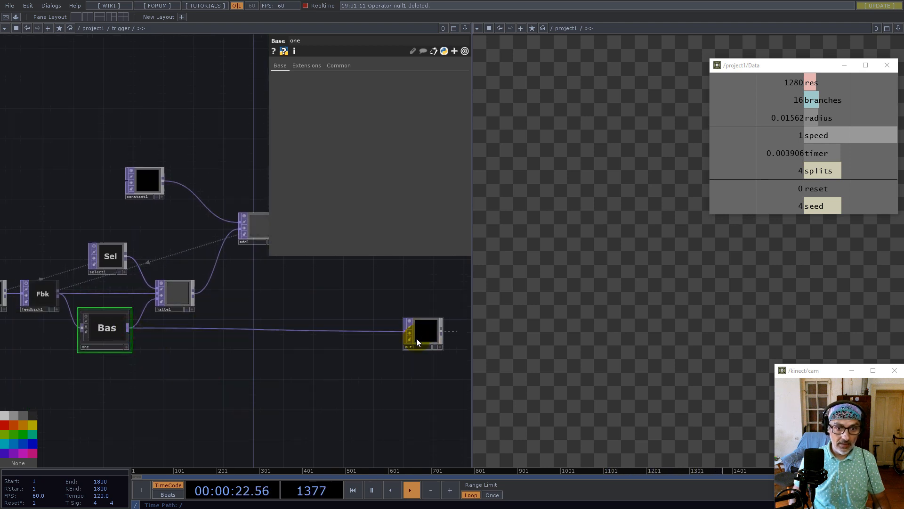
- Return to the project1 network and open the splitter component's internal network
{"action": "middle_click_drag", "start_coordinate": [305, 328], "coordinate": [274, 355]}
{"action": "scroll", "coordinate": [271, 358], "scroll_direction": "down", "scroll_amount": 6}
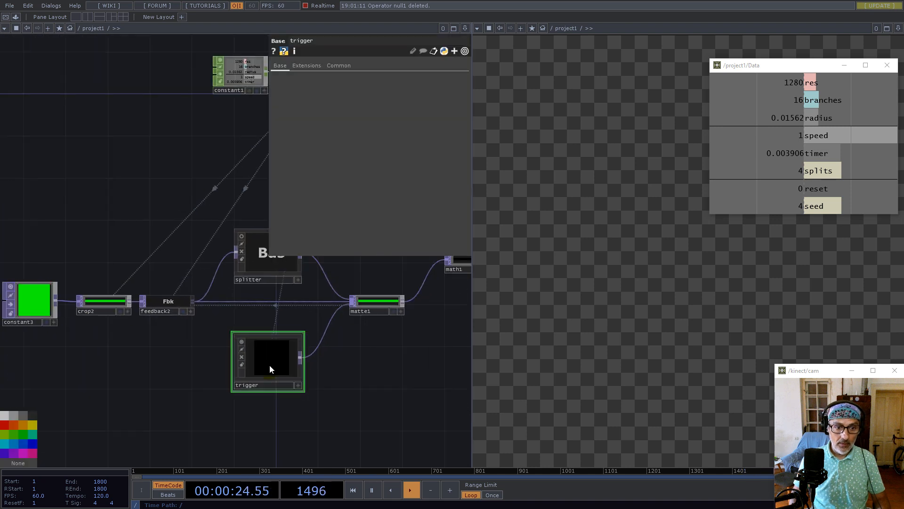
{"action": "scroll", "coordinate": [269, 368], "scroll_direction": "up", "scroll_amount": 4}
{"action": "scroll", "coordinate": [270, 370], "scroll_direction": "down", "scroll_amount": 4}
{"action": "scroll", "coordinate": [325, 383], "scroll_direction": "up", "scroll_amount": 2}
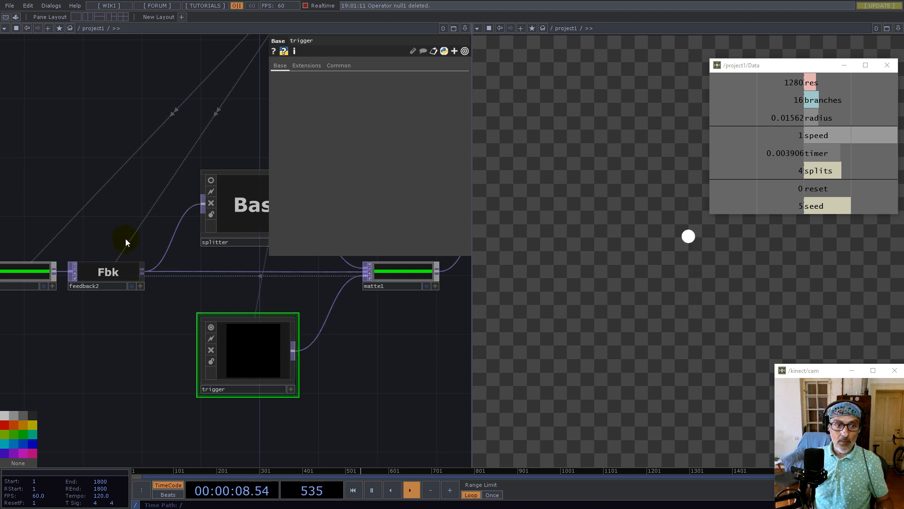
{"action": "left_click_drag", "start_coordinate": [147, 180], "coordinate": [139, 287]}
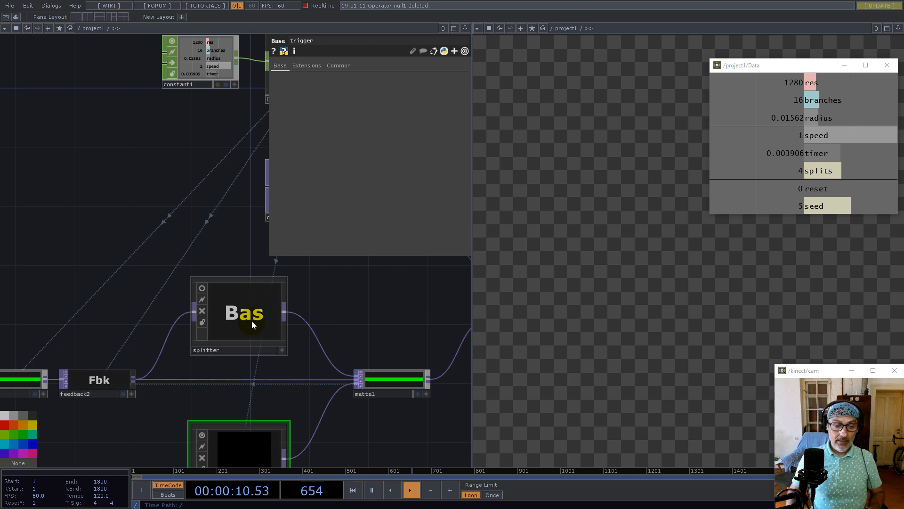
{"action": "left_click", "coordinate": [239, 322]}
{"action": "key", "text": "i"}
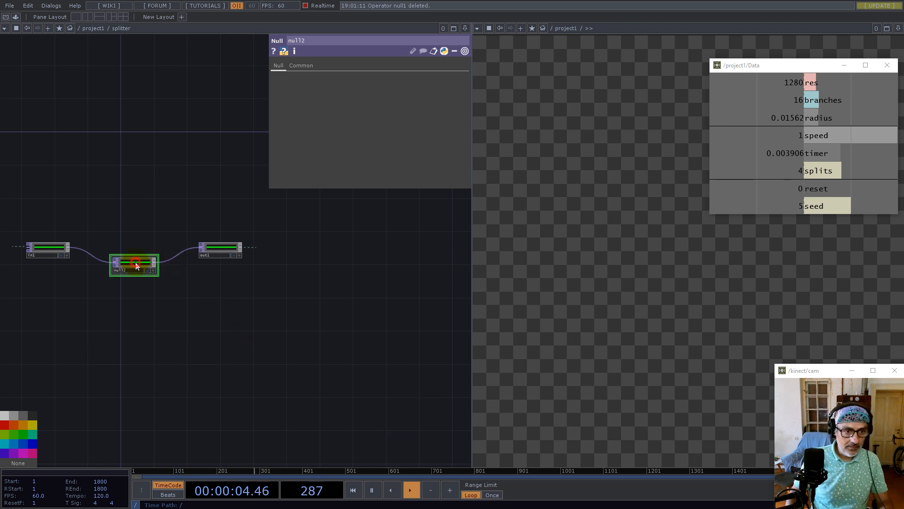
- Delete the Null TOP between the splitter's In and Out TOPs, leaving them directly connected
{"action": "key", "text": "Delete"}
{"action": "left_click_drag", "start_coordinate": [116, 299], "coordinate": [226, 336]}
{"action": "middle_click_drag", "start_coordinate": [135, 266], "coordinate": [227, 292]}
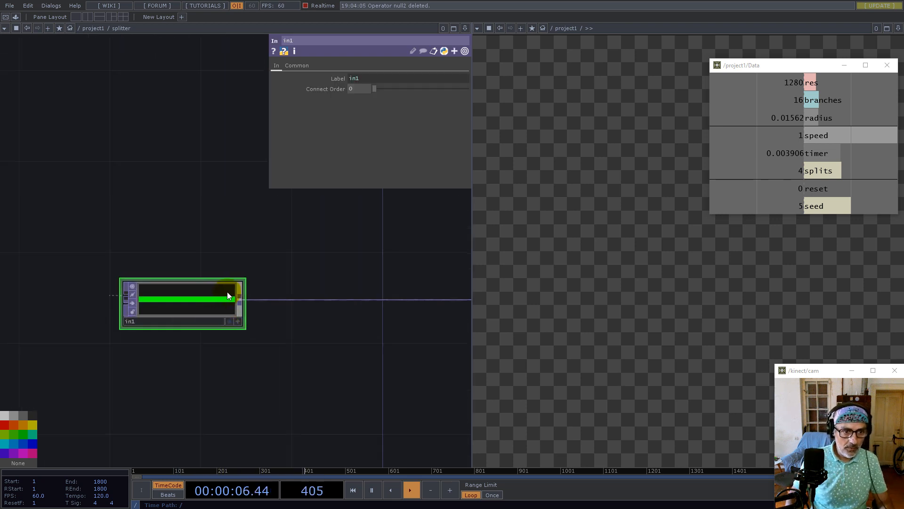
- Branch a Noise TOP off the In TOP, placing it below the main wire and connecting the In TOP to both of its inputs
{"action": "right_click", "coordinate": [241, 300]}
{"action": "type", "text": "nois"}
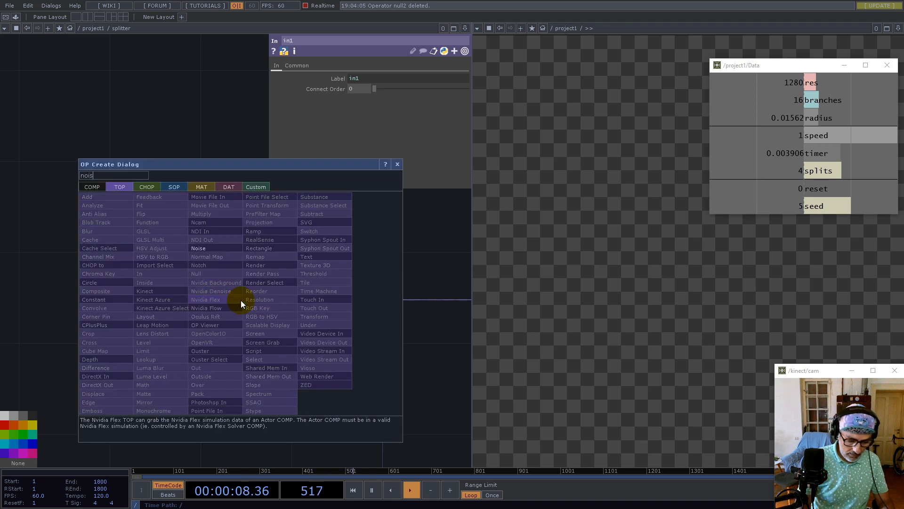
{"action": "type", "text": "e"}
{"action": "key", "text": "Return"}
{"action": "left_click", "coordinate": [343, 375]}
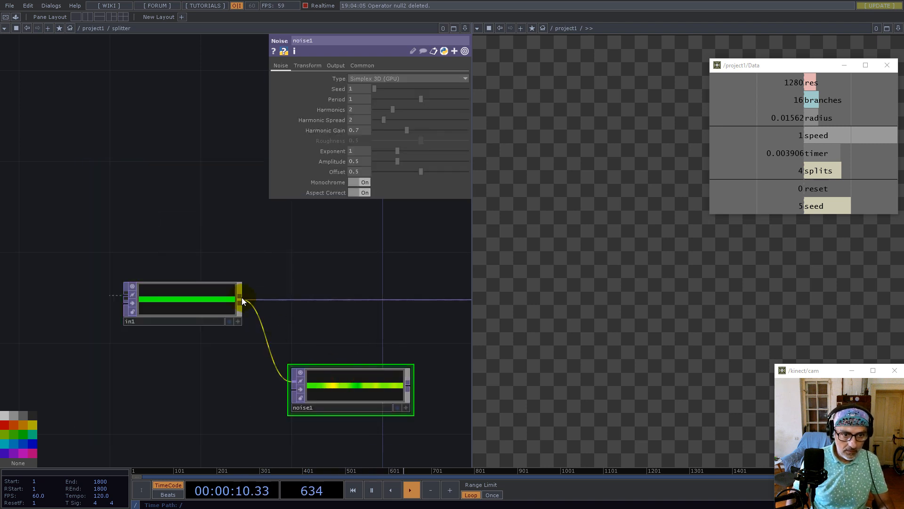
{"action": "left_click", "coordinate": [241, 299]}
{"action": "left_click", "coordinate": [345, 392]}
{"action": "left_click_drag", "start_coordinate": [380, 340], "coordinate": [239, 305]}
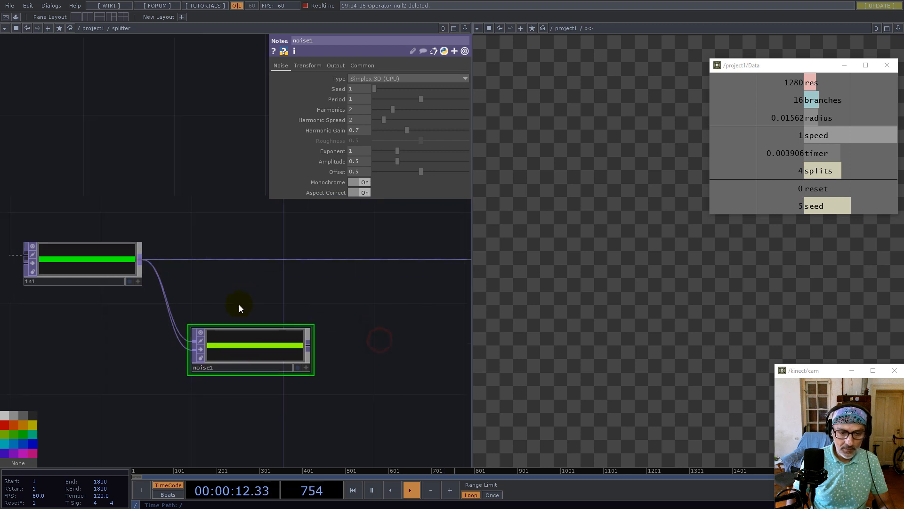
{"action": "left_click_drag", "start_coordinate": [222, 339], "coordinate": [242, 339]}
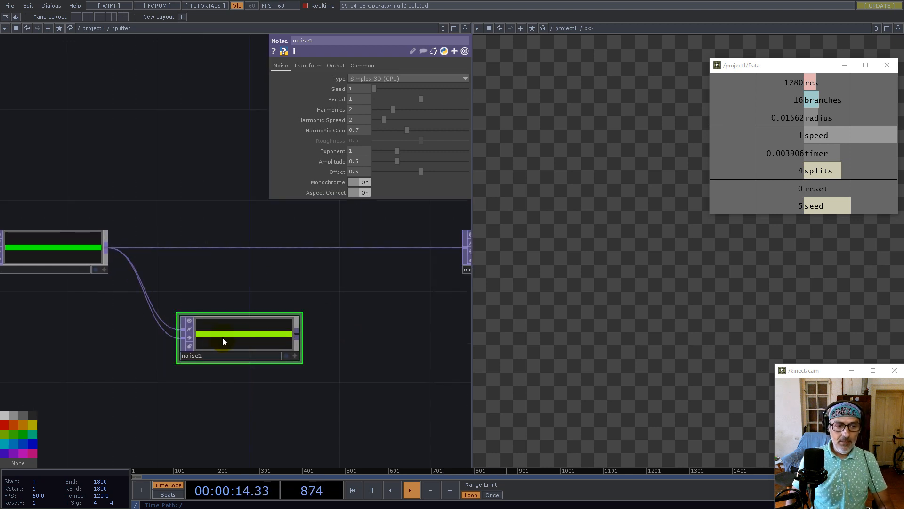
- Add a Subtract TOP after the Noise TOP, fed by the noise output
{"action": "right_click", "coordinate": [299, 335]}
{"action": "type", "text": "s"}
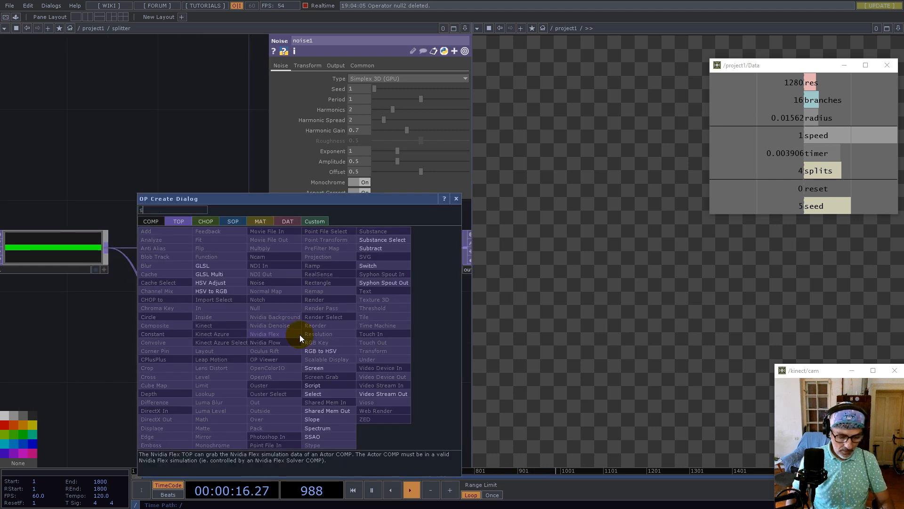
{"action": "type", "text": "ub"}
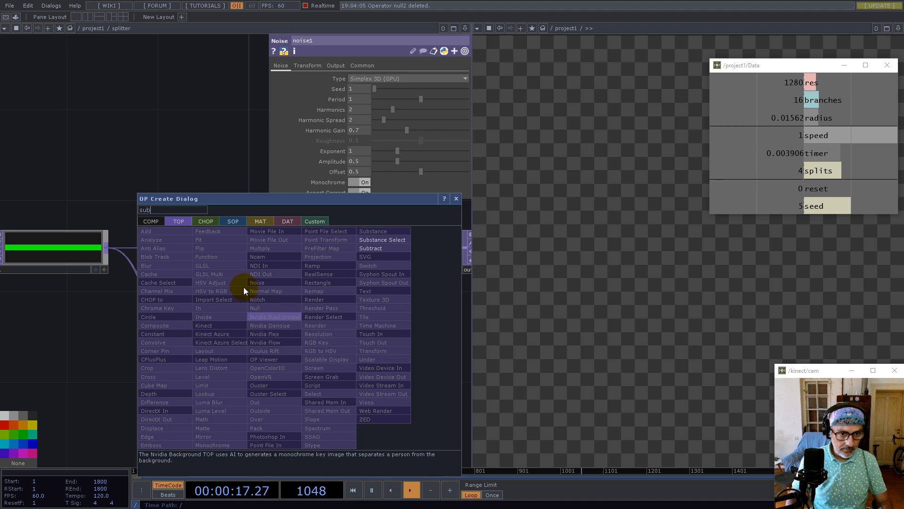
{"action": "left_click", "coordinate": [373, 248]}
{"action": "left_click", "coordinate": [400, 338]}
- Wire the In TOP into the Subtract TOP's second input, and reposition the Noise TOP lower and the Out TOP higher
{"action": "left_click_drag", "start_coordinate": [108, 246], "coordinate": [348, 339]}
{"action": "left_click_drag", "start_coordinate": [246, 353], "coordinate": [224, 398]}
{"action": "middle_click_drag", "start_coordinate": [398, 341], "coordinate": [316, 321]}
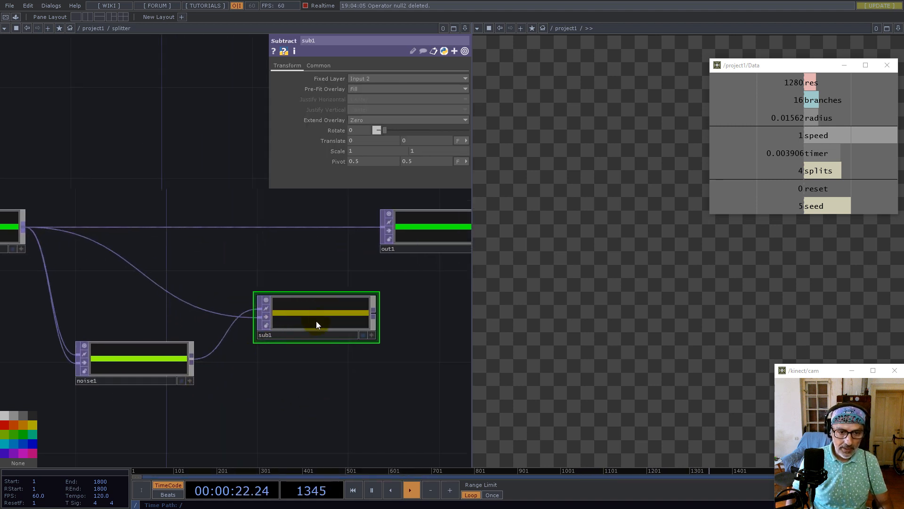
{"action": "scroll", "coordinate": [316, 323], "scroll_direction": "down", "scroll_amount": 3}
{"action": "left_click_drag", "start_coordinate": [332, 281], "coordinate": [381, 236]}
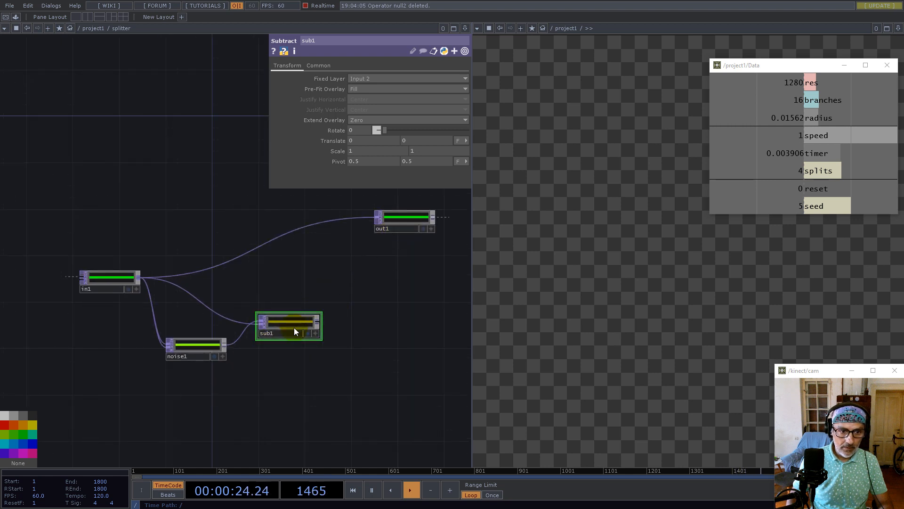
- Shift sub1 aside and configure noise1 with Monochrome off, Offset 0 and Amplitude 1/3
{"action": "left_click_drag", "start_coordinate": [295, 328], "coordinate": [319, 317]}
{"action": "left_click", "coordinate": [226, 346]}
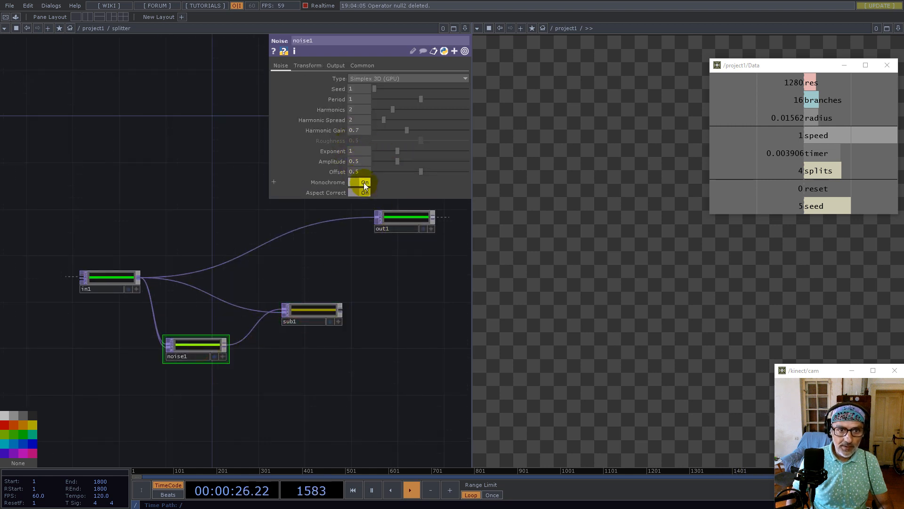
{"action": "left_click_drag", "start_coordinate": [422, 171], "coordinate": [297, 173]}
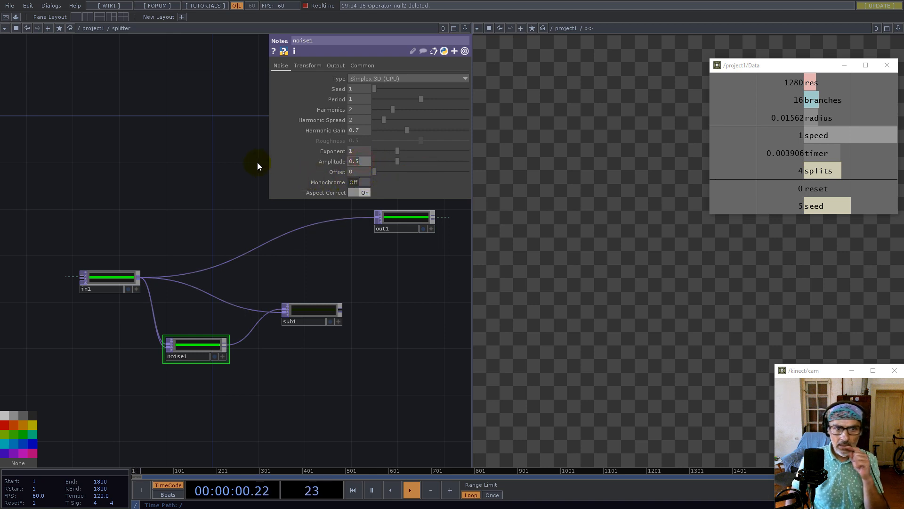
{"action": "type", "text": "1/3"}
{"action": "key", "text": "Return"}
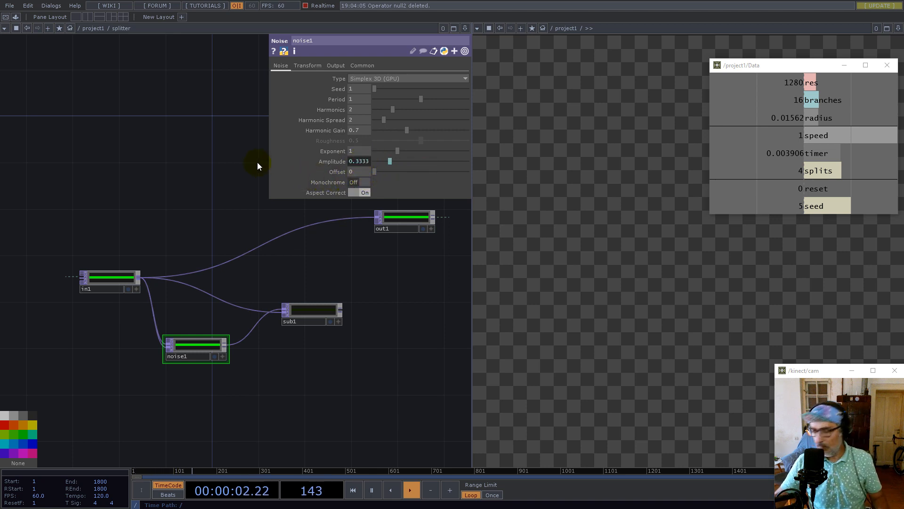
- Link noise1's Seed parameter to the seed channel of the Data panel as a CHOP reference
{"action": "left_click", "coordinate": [820, 207]}
{"action": "left_click_drag", "start_coordinate": [820, 207], "coordinate": [372, 95]}
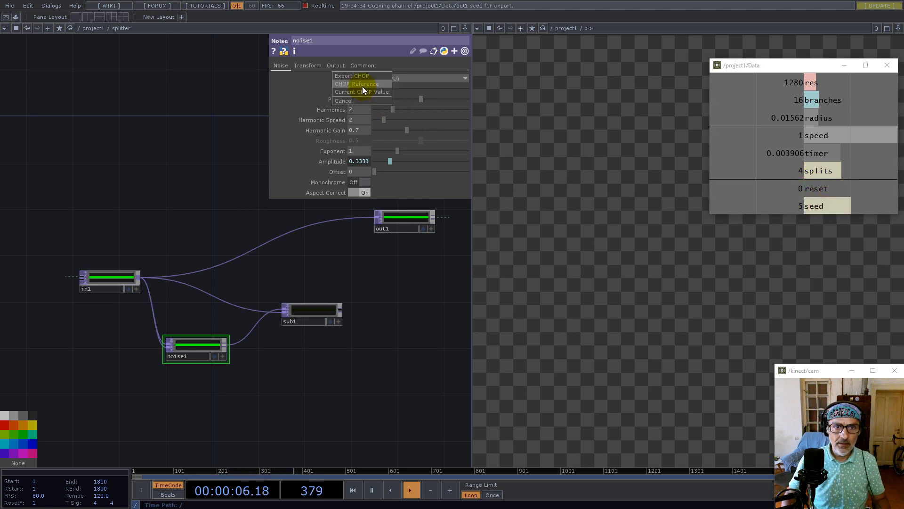
{"action": "left_click", "coordinate": [363, 87]}
- Move out1 farther from sub1 to make room in the splitter network
{"action": "left_click_drag", "start_coordinate": [337, 264], "coordinate": [310, 293]}
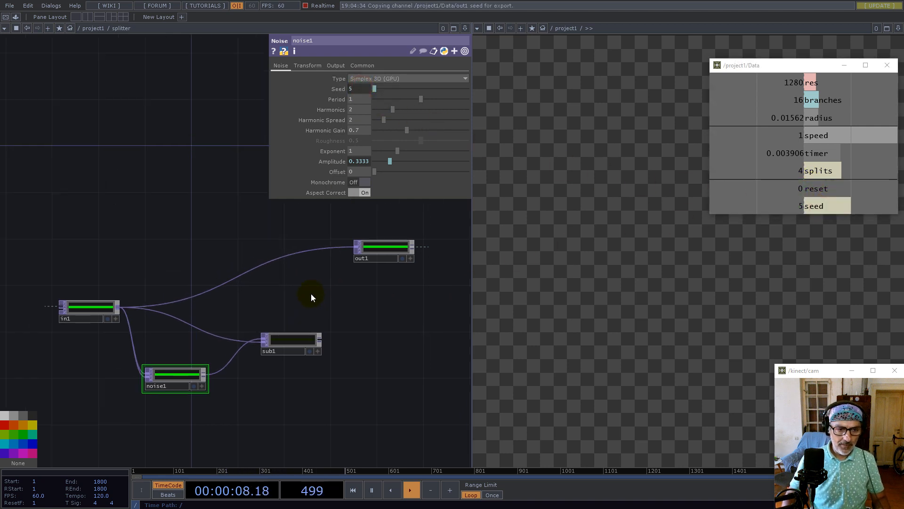
{"action": "left_click_drag", "start_coordinate": [367, 250], "coordinate": [437, 261]}
{"action": "left_click_drag", "start_coordinate": [292, 238], "coordinate": [192, 275]}
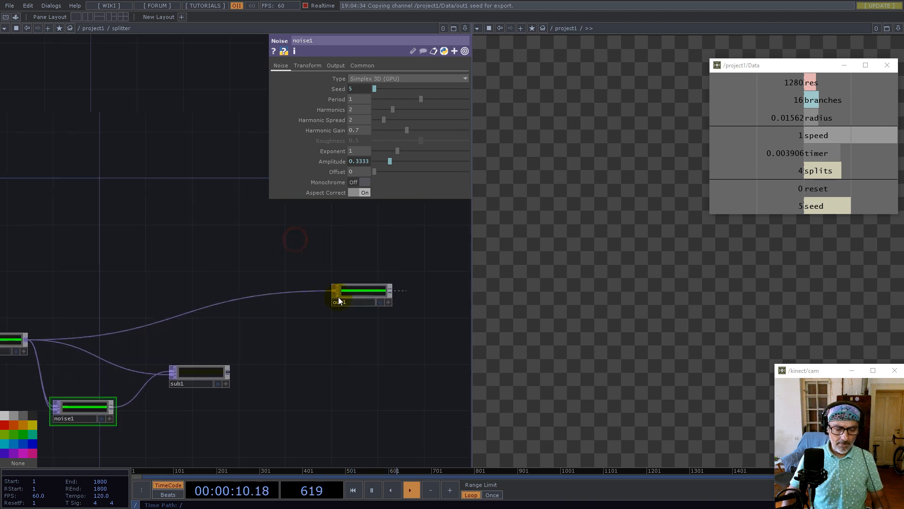
{"action": "left_click", "coordinate": [351, 297]}
{"action": "left_click_drag", "start_coordinate": [351, 297], "coordinate": [421, 297]}
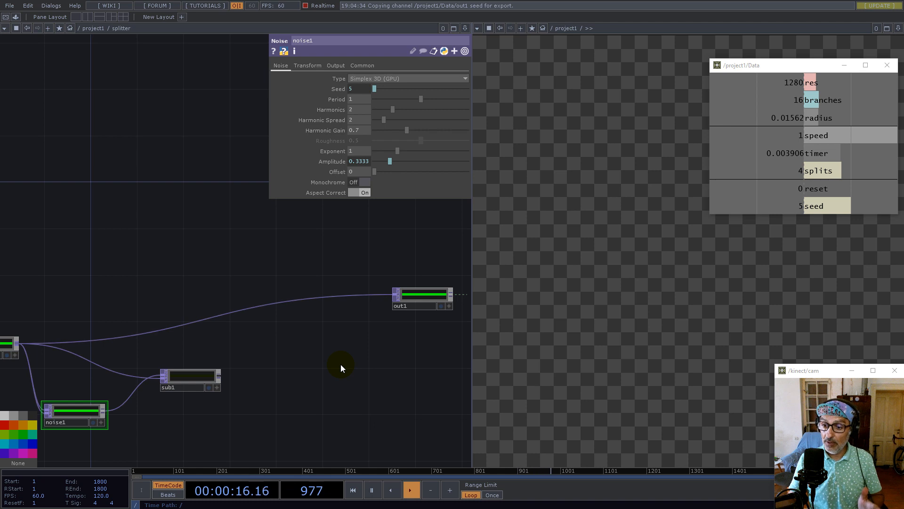
- Add a Ramp TOP fed by in1 and place it above in1
{"action": "left_click_drag", "start_coordinate": [92, 283], "coordinate": [313, 291]}
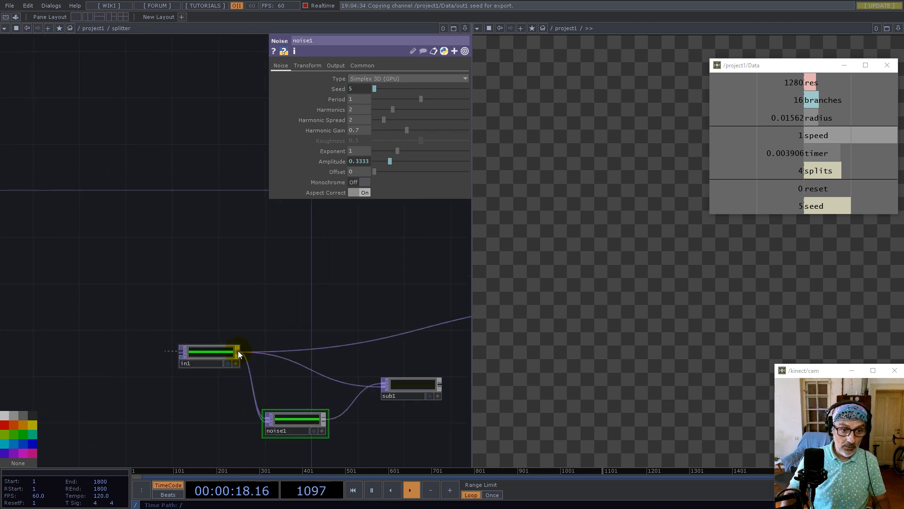
{"action": "right_click", "coordinate": [238, 350]}
{"action": "type", "text": "r"}
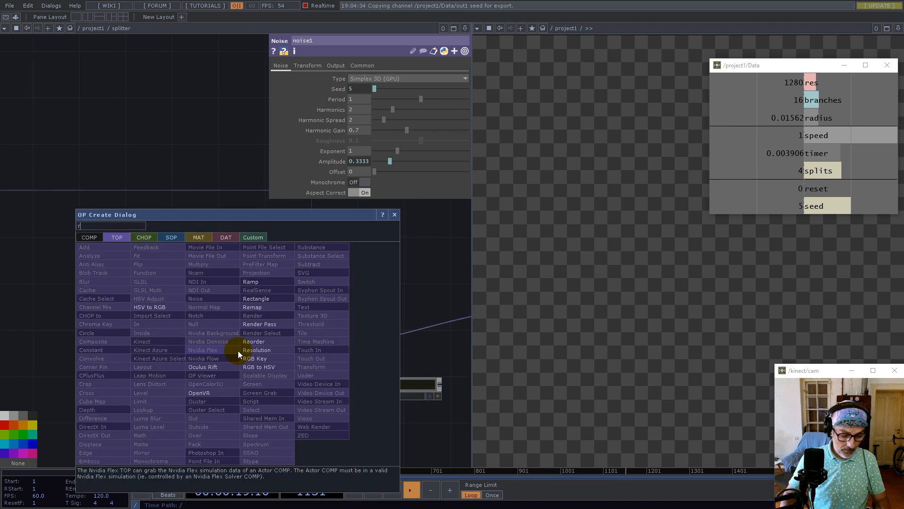
{"action": "left_click", "coordinate": [256, 281]}
{"action": "left_click", "coordinate": [257, 296]}
- Set ramp1's pixel format to 32-bit float (Mono) and reposition the node above in1
{"action": "left_click", "coordinate": [331, 65]}
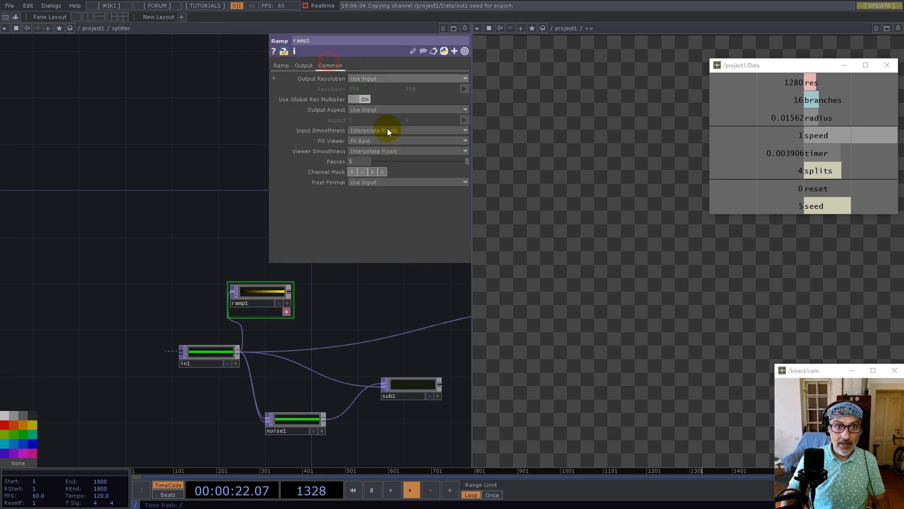
{"action": "left_click", "coordinate": [389, 182]}
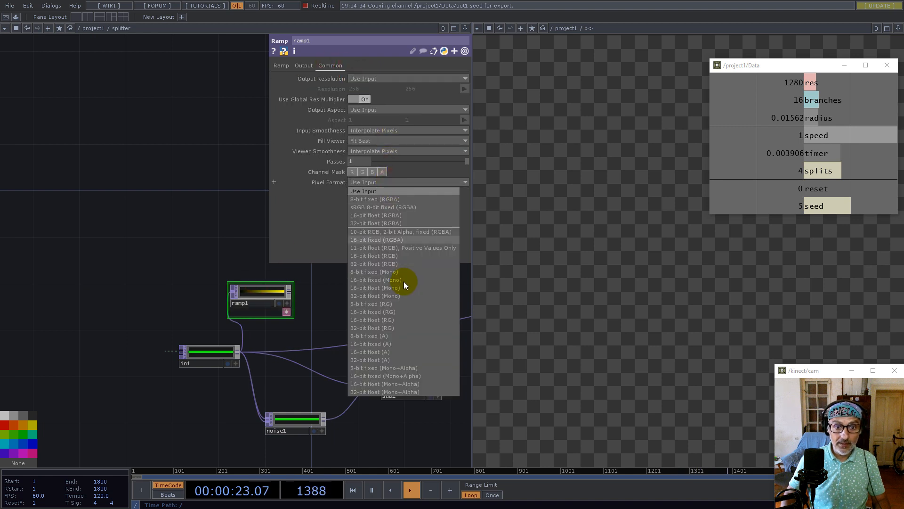
{"action": "left_click", "coordinate": [379, 298]}
{"action": "left_click_drag", "start_coordinate": [264, 296], "coordinate": [300, 284]}
{"action": "left_click_drag", "start_coordinate": [368, 292], "coordinate": [260, 369]}
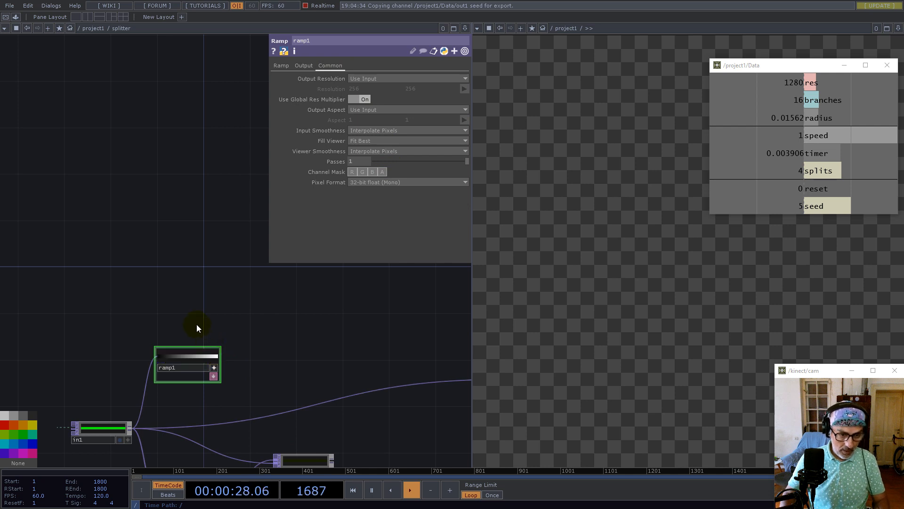
- Add a Math TOP connected to the output of ramp1
{"action": "middle_click", "coordinate": [217, 353]}
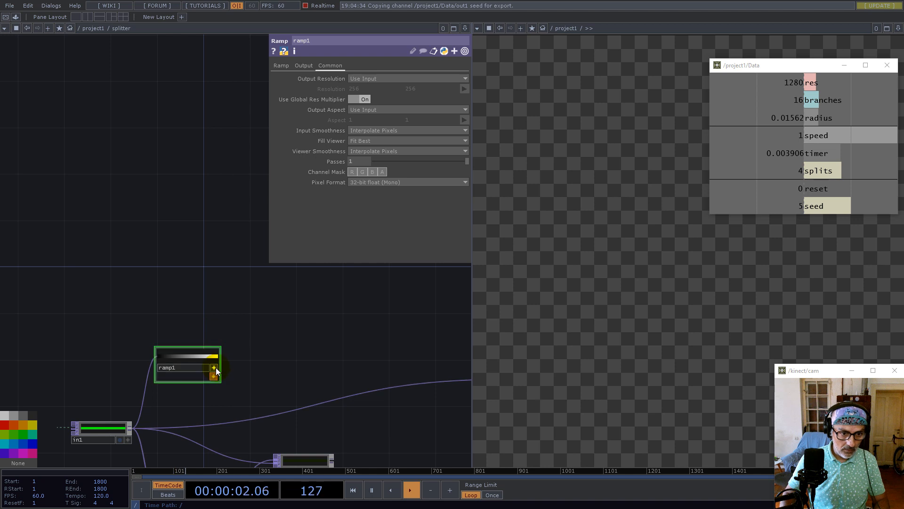
{"action": "left_click", "coordinate": [217, 354]}
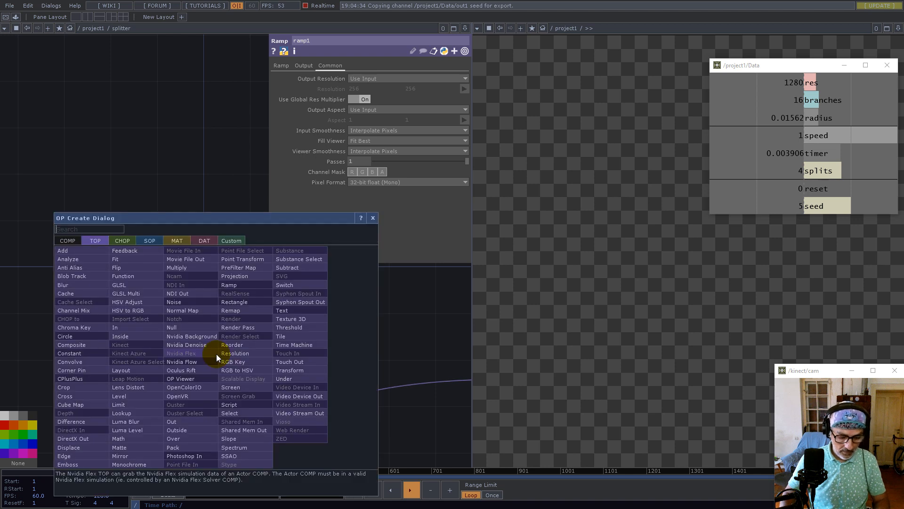
{"action": "type", "text": "m"}
{"action": "left_click", "coordinate": [122, 440]}
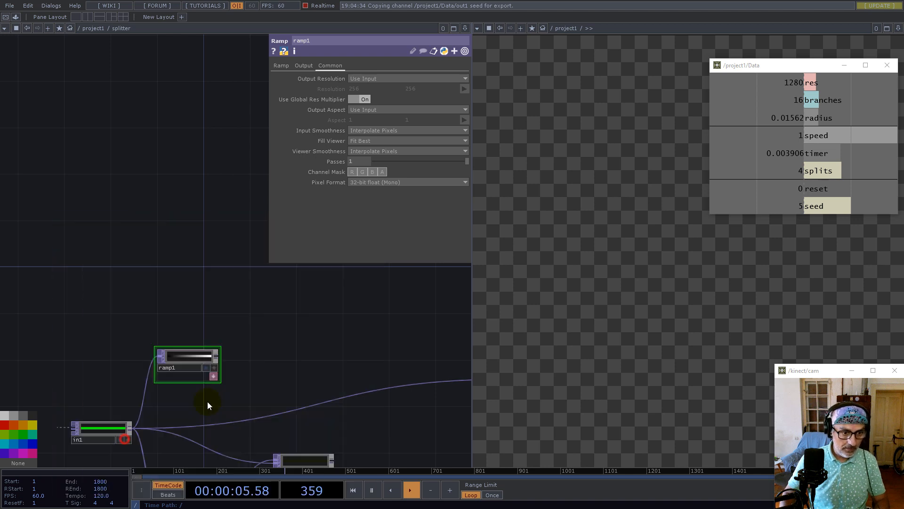
{"action": "left_click", "coordinate": [267, 365]}
- Set math1's Integer option to Round
{"action": "scroll", "coordinate": [268, 367], "scroll_direction": "up", "scroll_amount": 5}
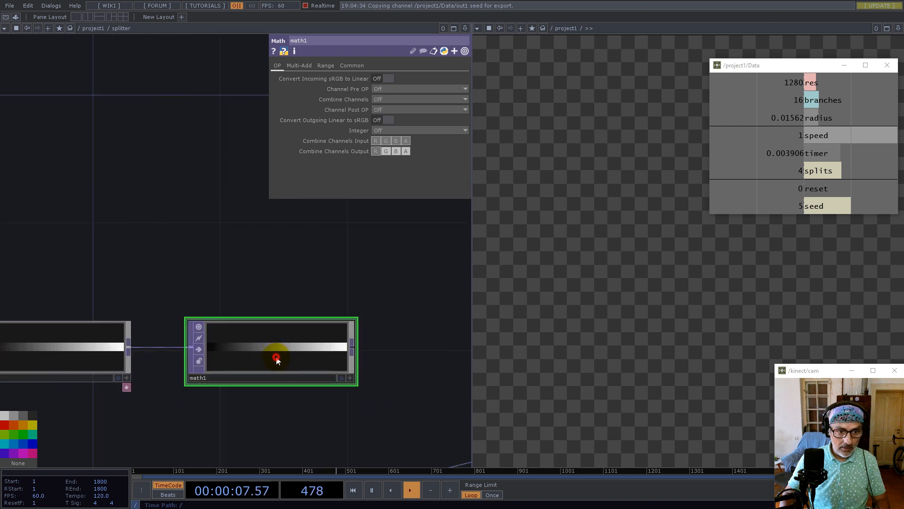
{"action": "left_click", "coordinate": [352, 65]}
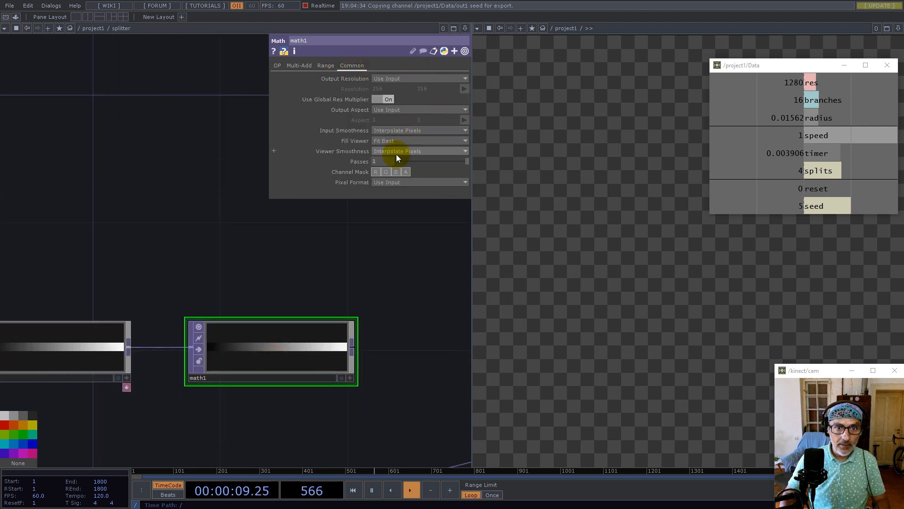
{"action": "left_click", "coordinate": [395, 182]}
{"action": "left_click", "coordinate": [290, 140]}
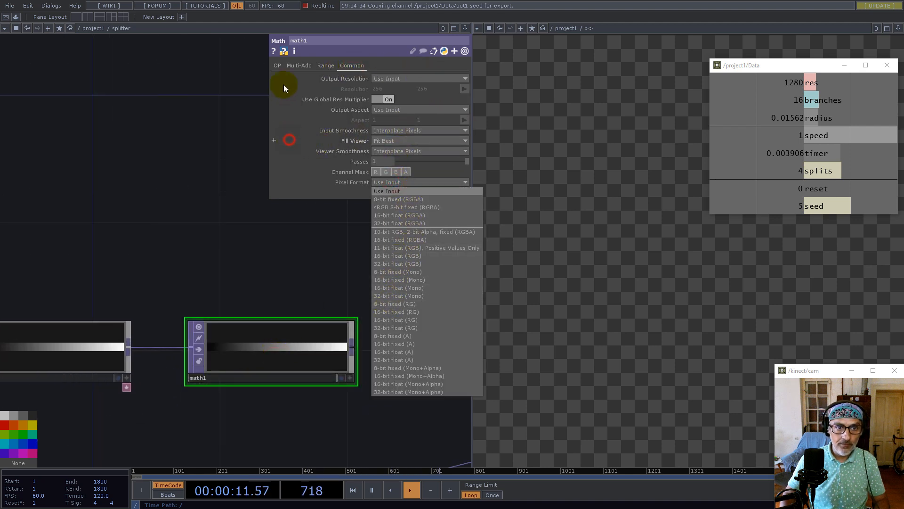
{"action": "left_click", "coordinate": [276, 65]}
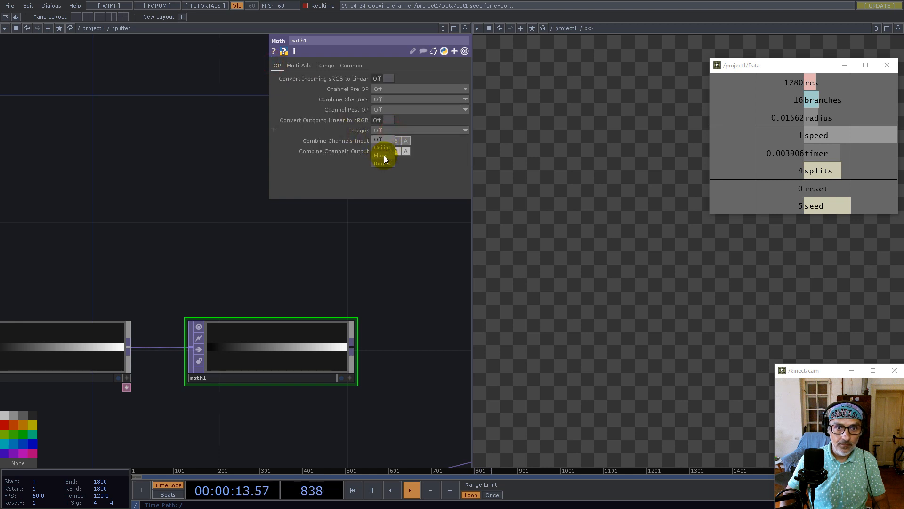
{"action": "scroll", "coordinate": [350, 329], "scroll_direction": "down", "scroll_amount": 3}
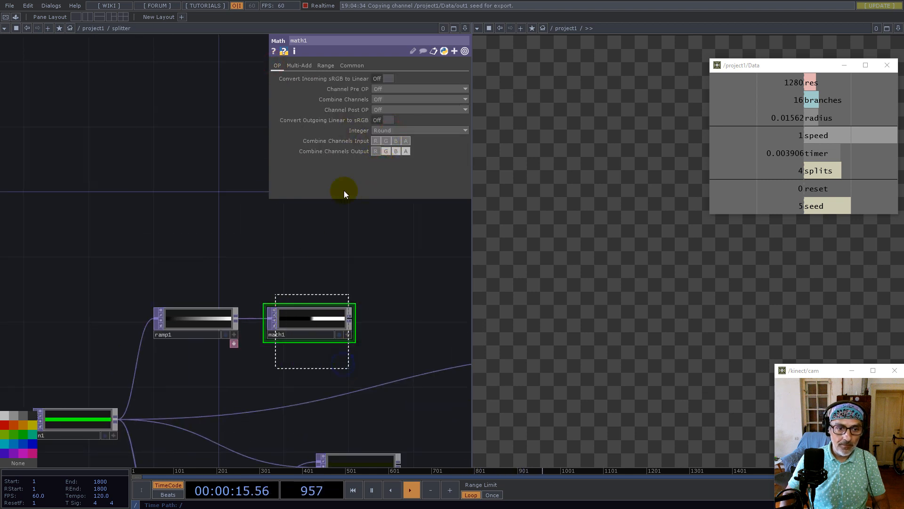
- Set both the input smoothness and viewer smoothness of math1 to Nearest Pixel
{"action": "left_click", "coordinate": [350, 65]}
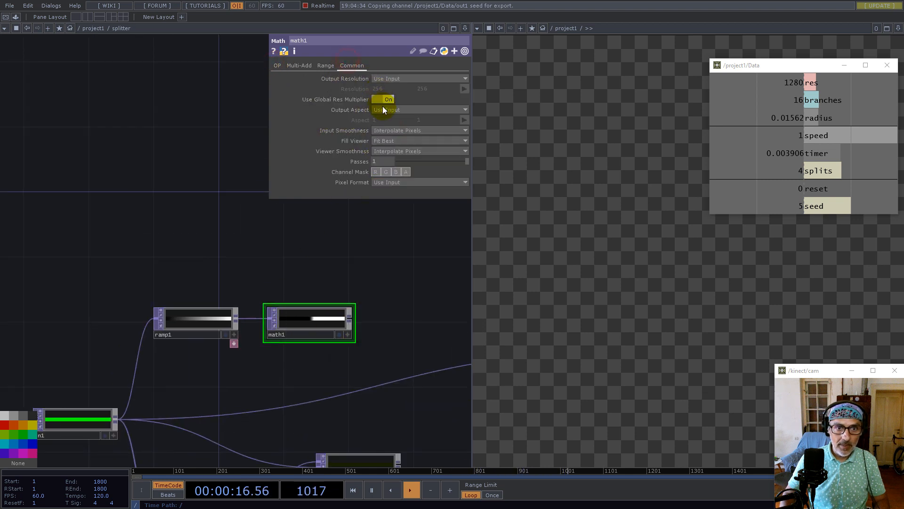
{"action": "left_click", "coordinate": [394, 151]}
{"action": "left_click", "coordinate": [394, 160]}
{"action": "scroll", "coordinate": [323, 317], "scroll_direction": "up", "scroll_amount": 4}
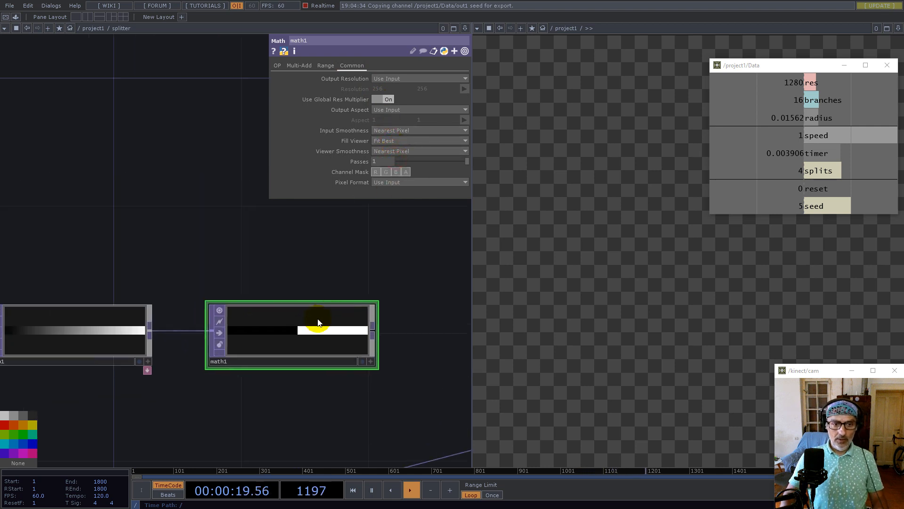
{"action": "scroll", "coordinate": [278, 337], "scroll_direction": "up", "scroll_amount": 3}
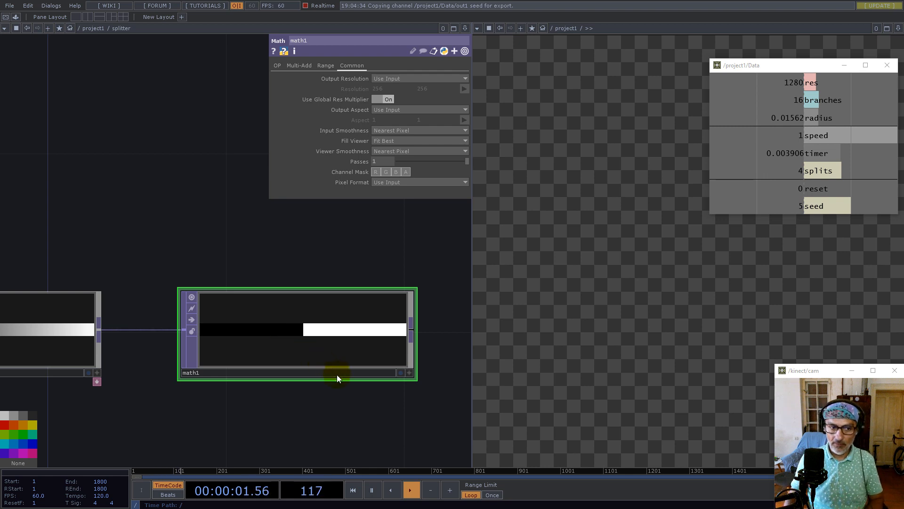
- Branch a Threshold TOP off ramp1 and place it above math1
{"action": "scroll", "coordinate": [337, 375], "scroll_direction": "down", "scroll_amount": 3}
{"action": "right_click", "coordinate": [212, 352]}
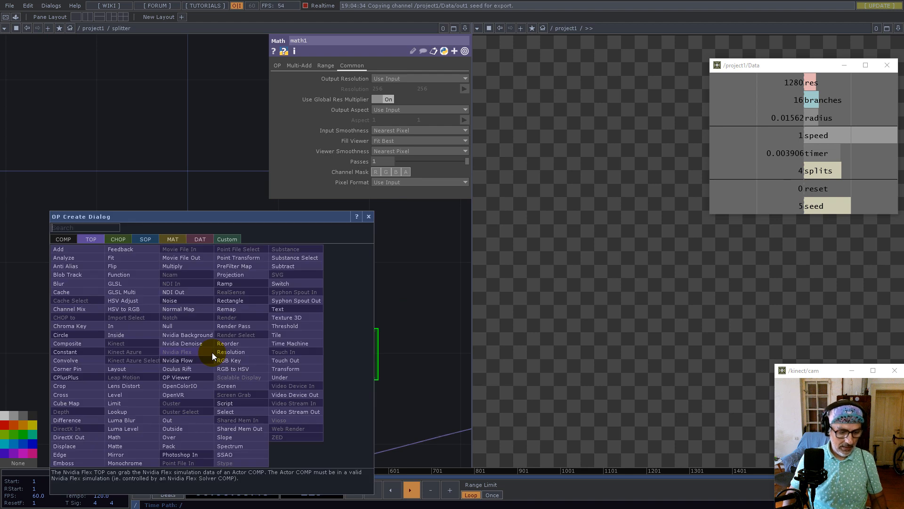
{"action": "type", "text": "th"}
{"action": "left_click", "coordinate": [288, 326]}
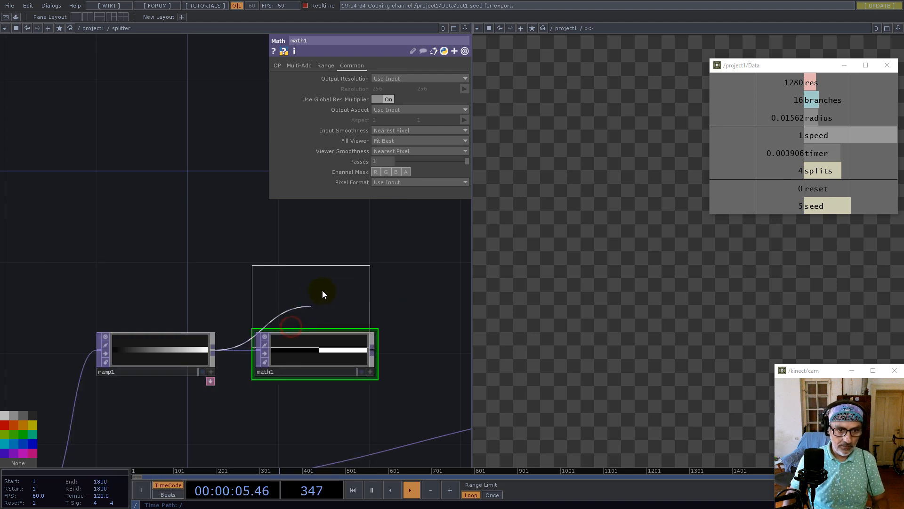
{"action": "left_click", "coordinate": [324, 287]}
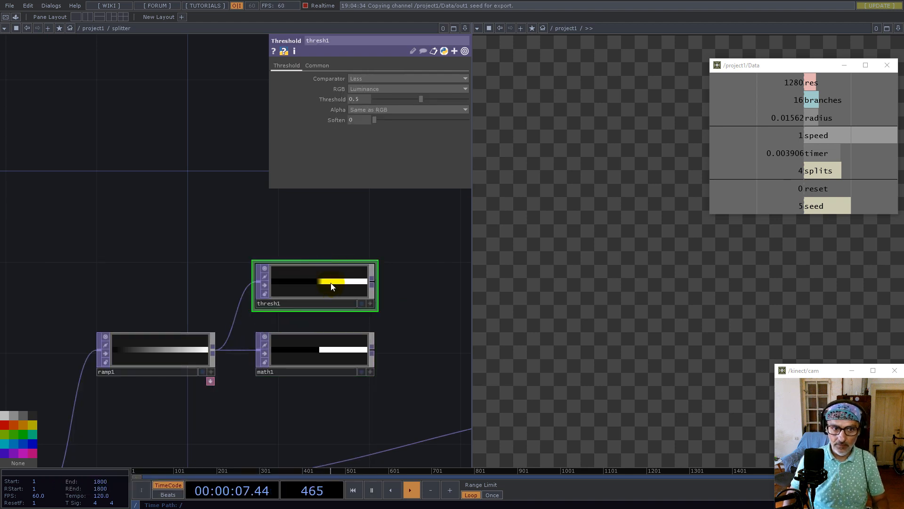
- Branch a second Math TOP off ramp1 and place it above thresh1
{"action": "right_click", "coordinate": [212, 350]}
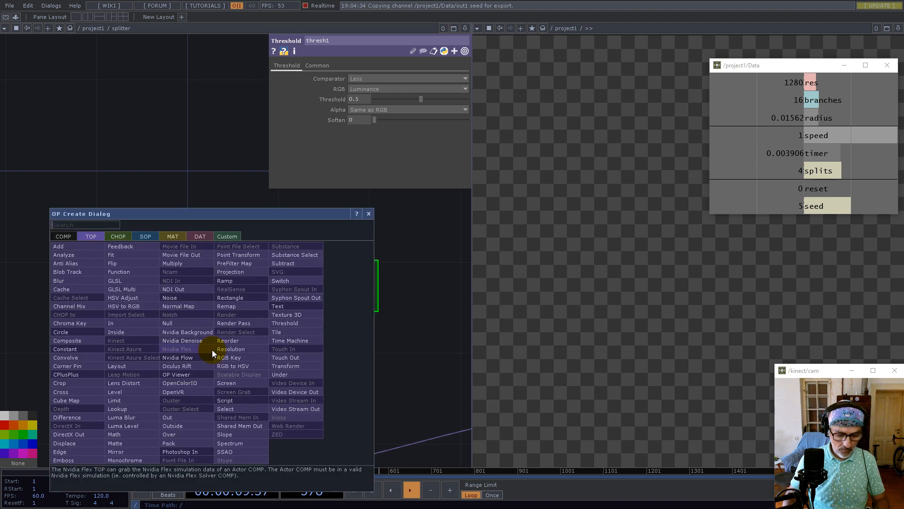
{"action": "type", "text": "ma"}
{"action": "left_click", "coordinate": [114, 434]}
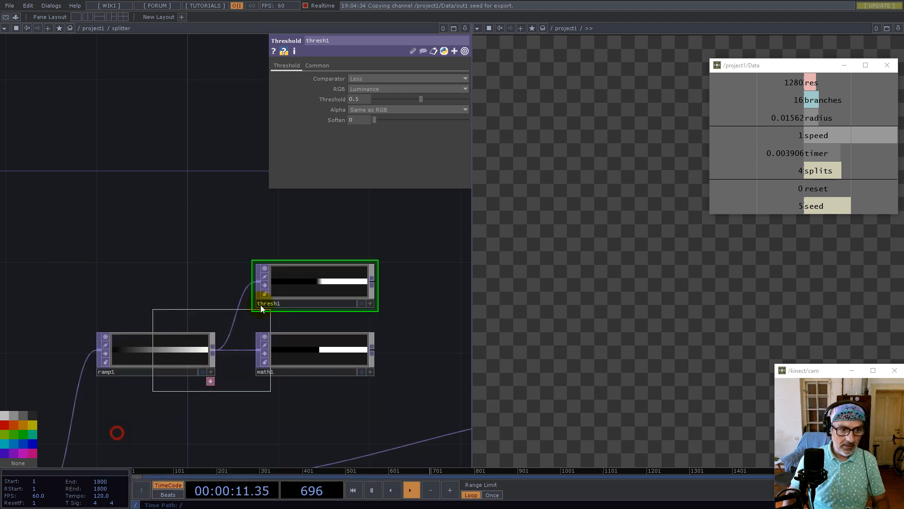
{"action": "left_click", "coordinate": [316, 221]}
{"action": "left_click", "coordinate": [406, 243]}
{"action": "left_click_drag", "start_coordinate": [406, 244], "coordinate": [400, 333]}
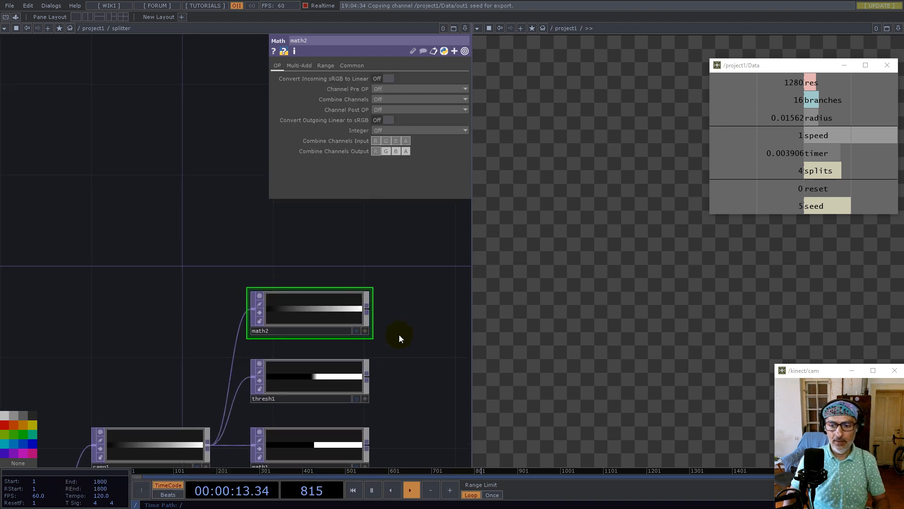
- Set math2's Pre-Add to -0.5 and its Integer option to Ceiling
{"action": "left_click", "coordinate": [303, 66]}
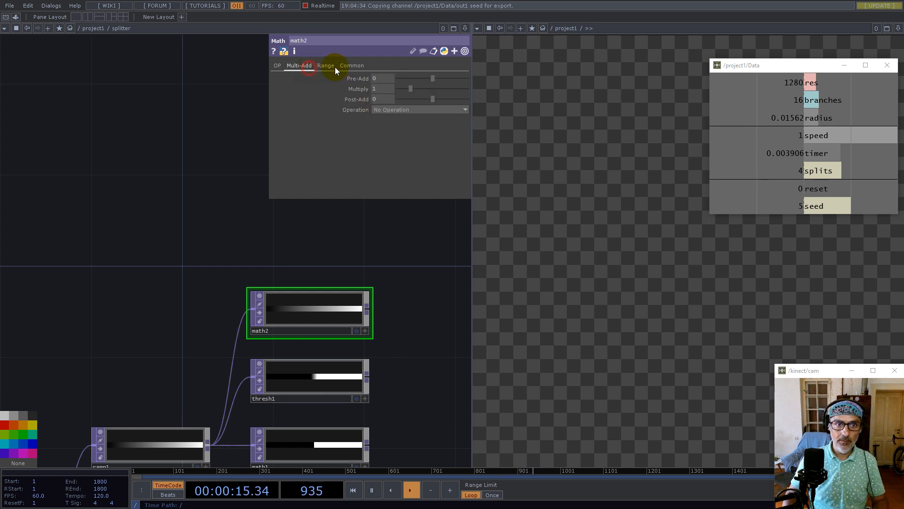
{"action": "type", "text": "-0.5"}
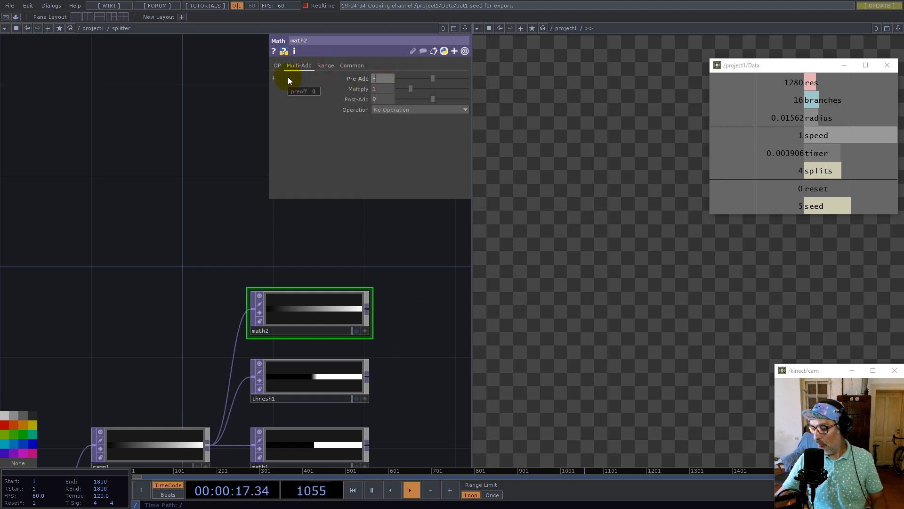
{"action": "key", "text": "Return"}
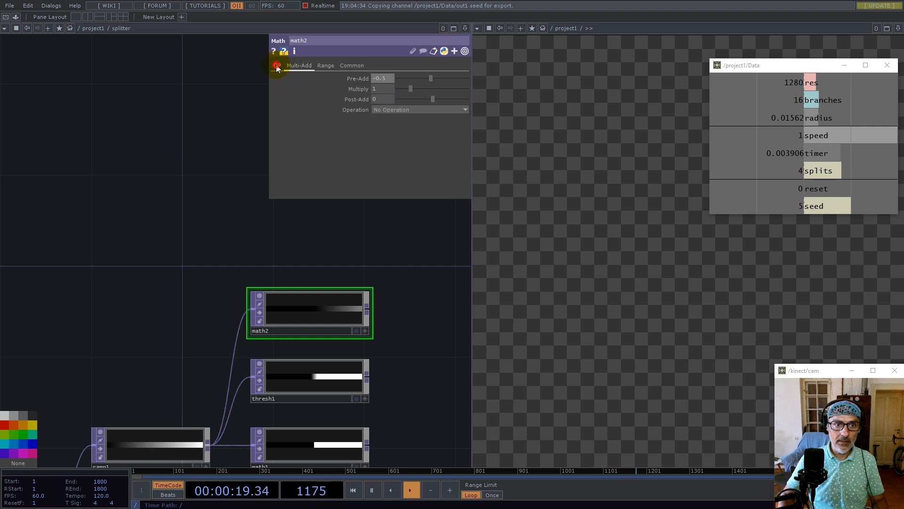
{"action": "left_click", "coordinate": [287, 66]}
{"action": "left_click", "coordinate": [389, 131]}
{"action": "left_click", "coordinate": [383, 147]}
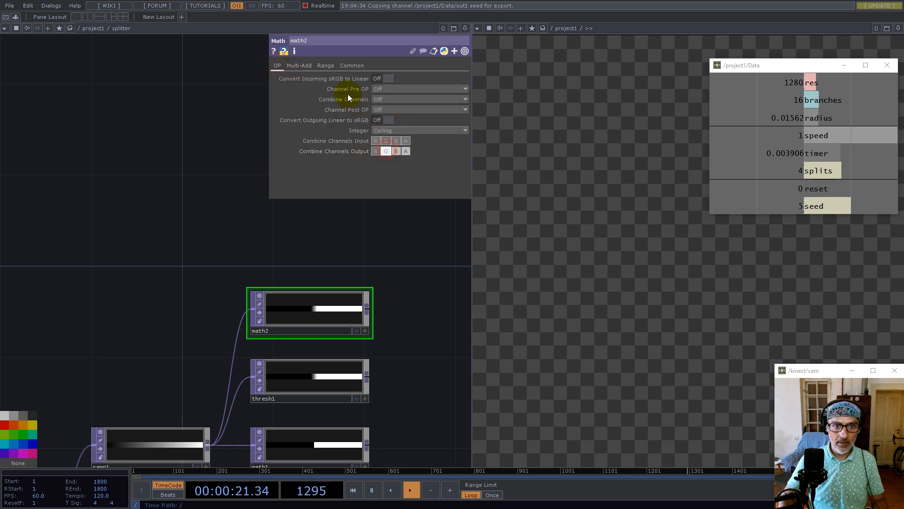
- Append a Limit TOP to the output of math2
{"action": "right_click", "coordinate": [368, 309]}
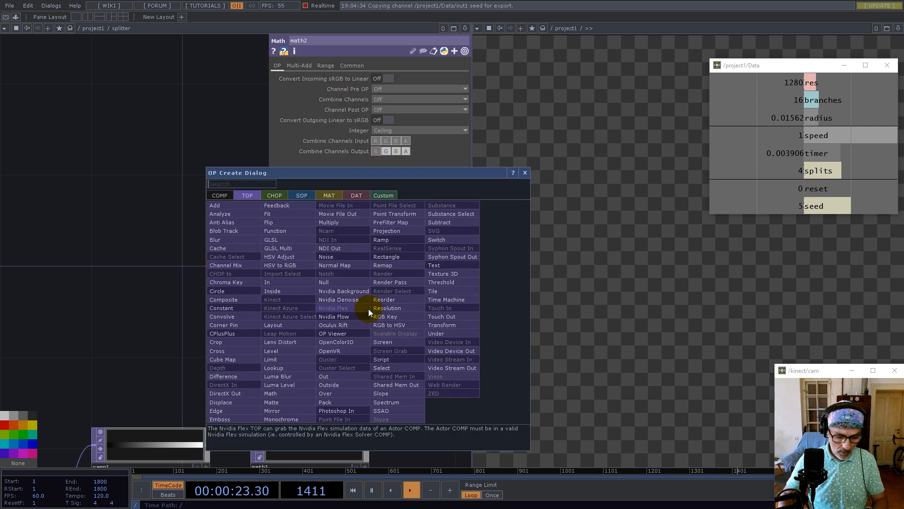
{"action": "type", "text": "li"}
{"action": "left_click", "coordinate": [278, 360]}
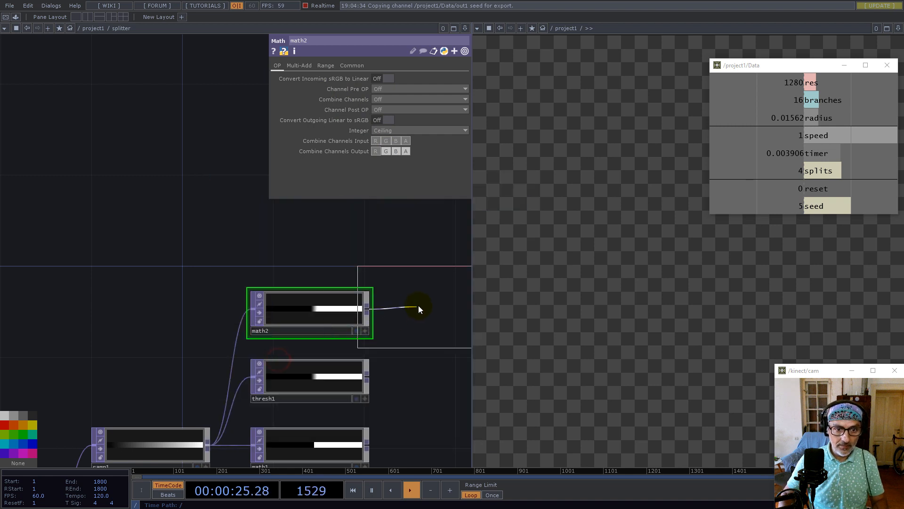
{"action": "left_click", "coordinate": [426, 304]}
- Set limit1's minimum and maximum limit types to Clamp and its Minimum Value to 0
{"action": "left_click", "coordinate": [367, 79]}
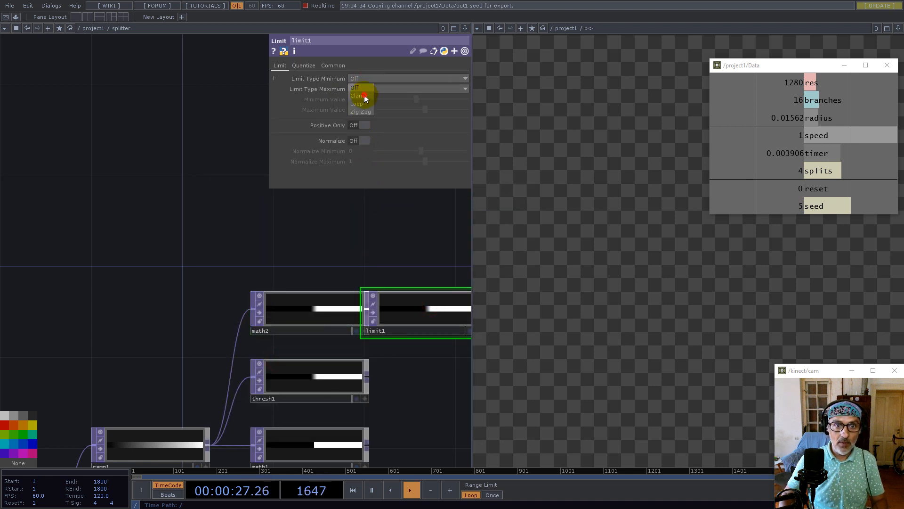
{"action": "left_click", "coordinate": [363, 95]}
{"action": "left_click", "coordinate": [371, 89]}
{"action": "left_click_drag", "start_coordinate": [367, 102], "coordinate": [278, 92]}
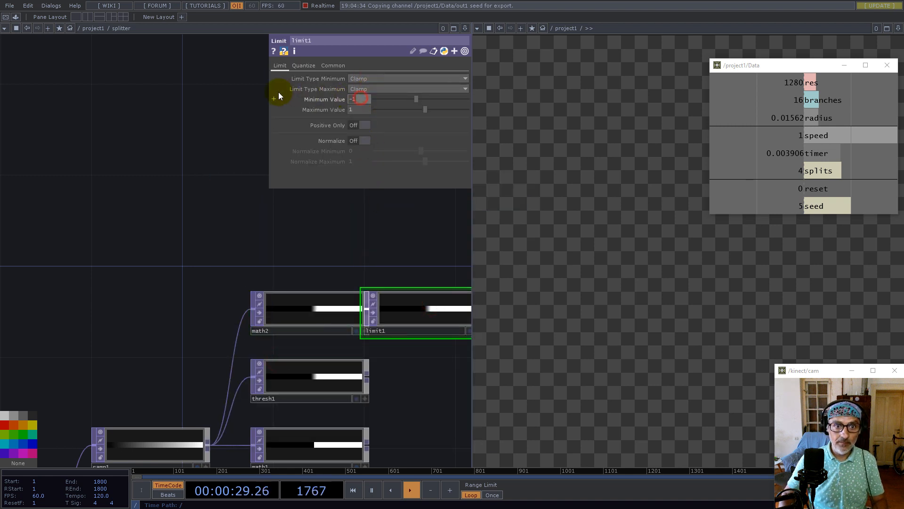
{"action": "type", "text": "0"}
{"action": "left_click", "coordinate": [131, 148]}
- Delete math2, thresh1 and limit1, keeping only math1 on the ramp1 branch
{"action": "scroll", "coordinate": [161, 185], "scroll_direction": "down", "scroll_amount": 5}
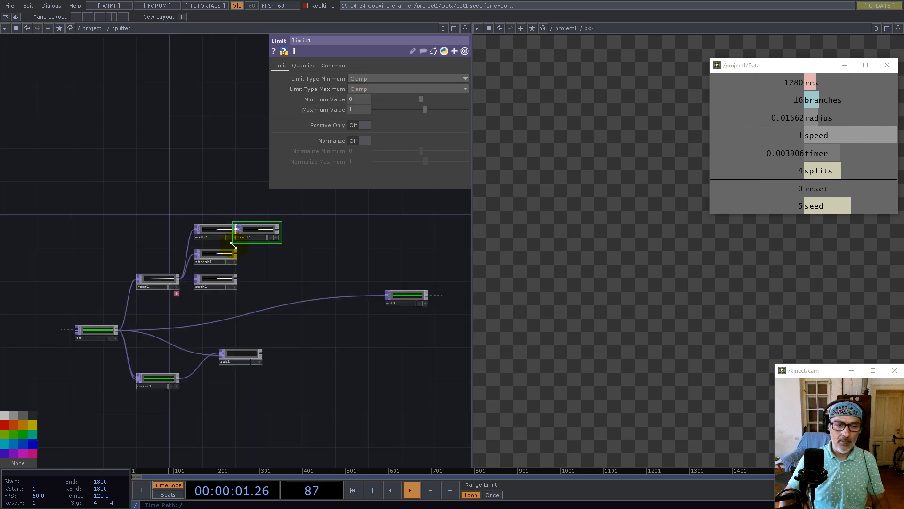
{"action": "scroll", "coordinate": [235, 255], "scroll_direction": "up", "scroll_amount": 4}
{"action": "right_click_drag", "start_coordinate": [350, 252], "coordinate": [178, 188]}
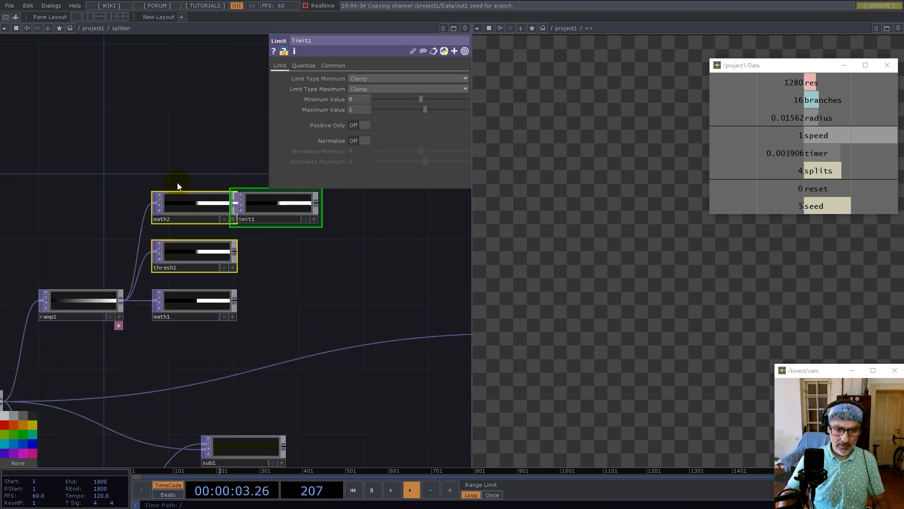
{"action": "key", "text": "Delete"}
- Append a Transform TOP to math1 and set its X scale to 1/2
{"action": "scroll", "coordinate": [234, 303], "scroll_direction": "up", "scroll_amount": 2}
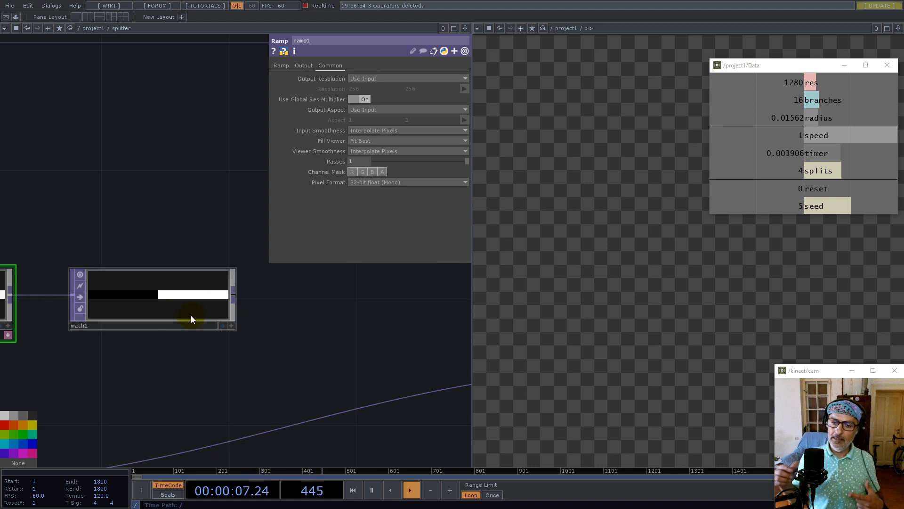
{"action": "right_click", "coordinate": [239, 296]}
{"action": "type", "text": "tr"}
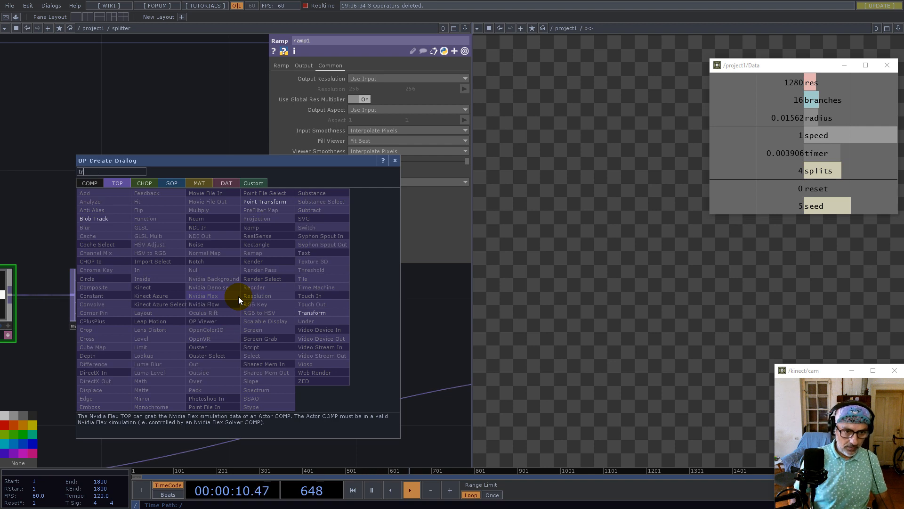
{"action": "left_click", "coordinate": [311, 313]}
{"action": "left_click", "coordinate": [343, 331]}
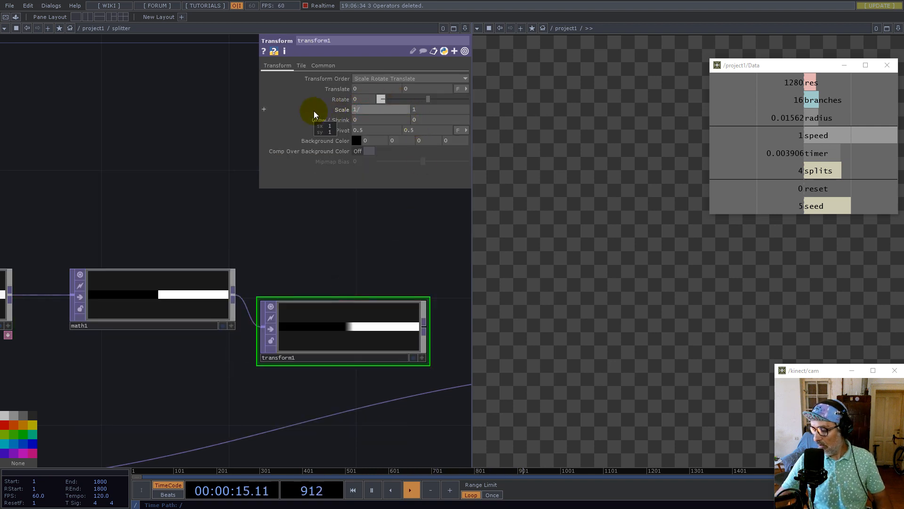
{"action": "type", "text": "0.5"}
{"action": "key", "text": "Return"}
- Set transform1's tile Extend mode to Repeat and line the node up with math1
{"action": "left_click", "coordinate": [302, 65]}
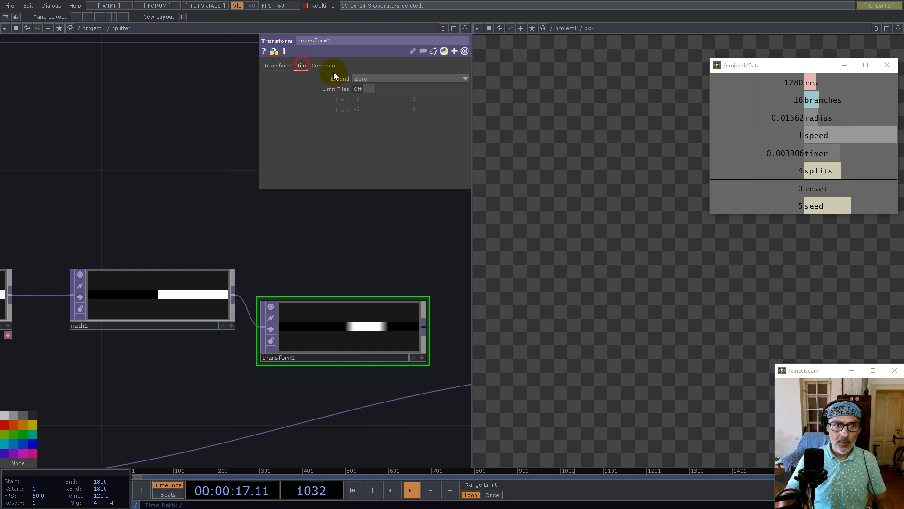
{"action": "left_click", "coordinate": [361, 79]}
{"action": "left_click", "coordinate": [364, 103]}
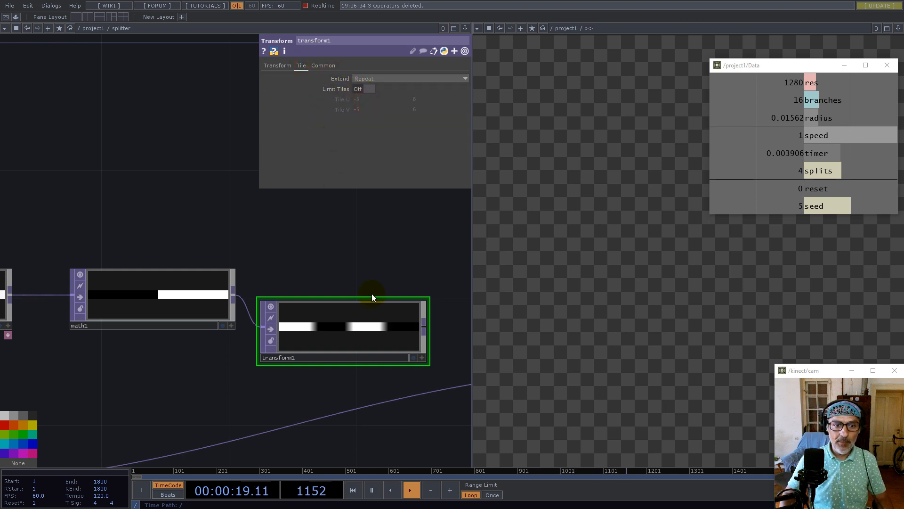
{"action": "left_click_drag", "start_coordinate": [364, 324], "coordinate": [376, 296]}
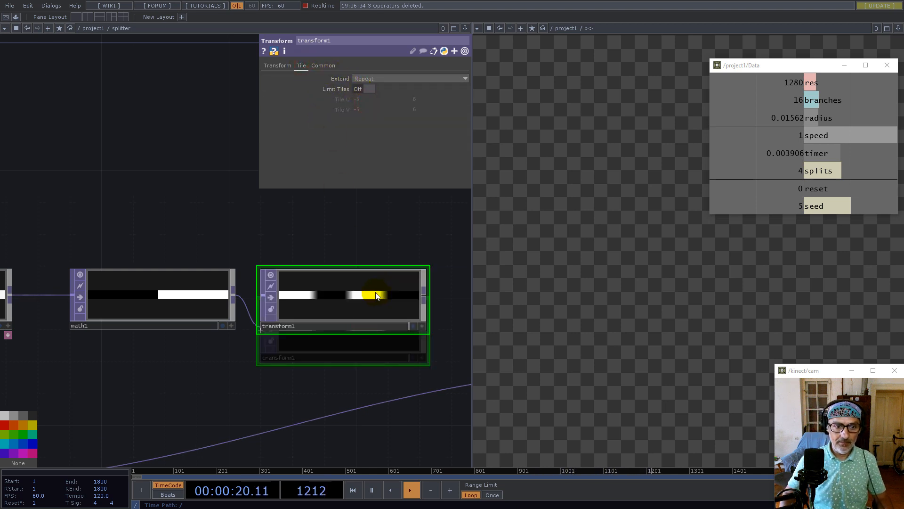
- Set both the input smoothness and viewer smoothness of transform1 to Nearest Pixel
{"action": "left_click", "coordinate": [329, 66]}
{"action": "left_click", "coordinate": [390, 130]}
{"action": "left_click", "coordinate": [390, 140]}
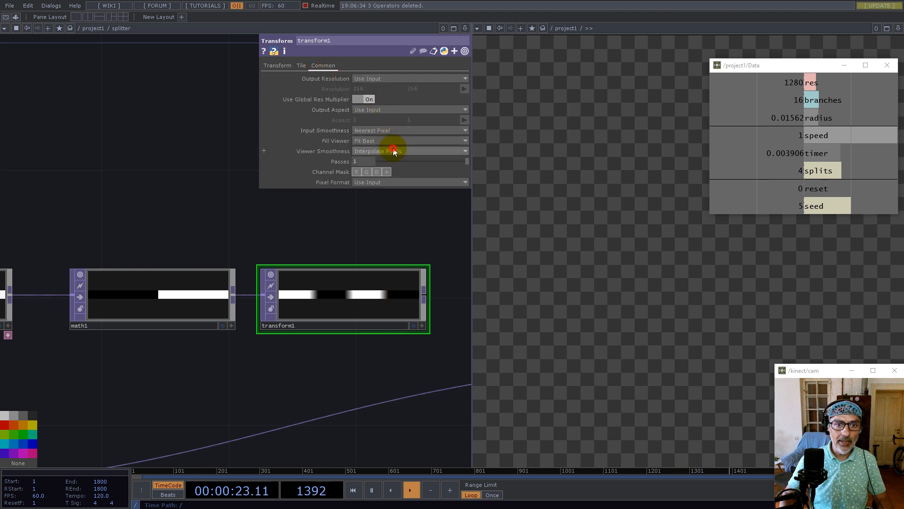
{"action": "left_click", "coordinate": [384, 151]}
{"action": "left_click", "coordinate": [383, 161]}
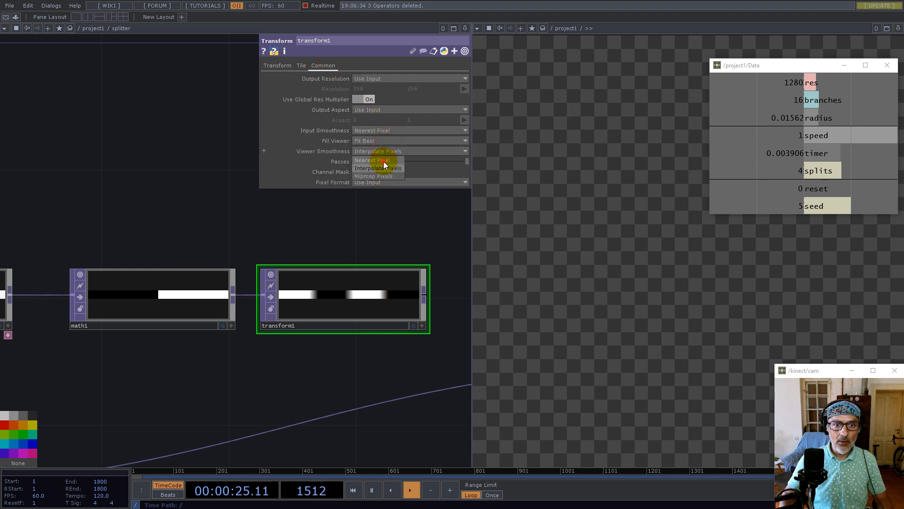
{"action": "left_click", "coordinate": [384, 294]}
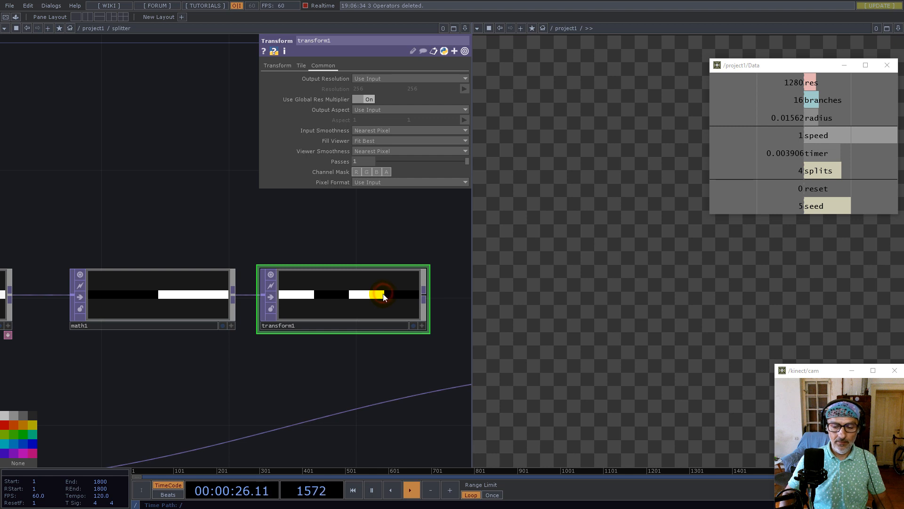
- Change transform1's X scale expression to 1/4 and finally to 1/8
{"action": "left_click", "coordinate": [278, 66]}
{"action": "left_click", "coordinate": [366, 109]}
{"action": "left_click_drag", "start_coordinate": [344, 121], "coordinate": [339, 121]}
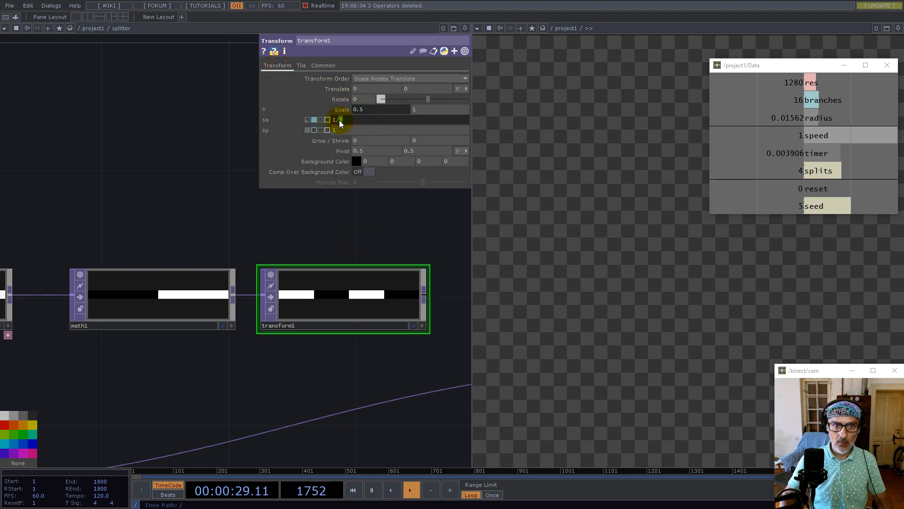
{"action": "type", "text": "4"}
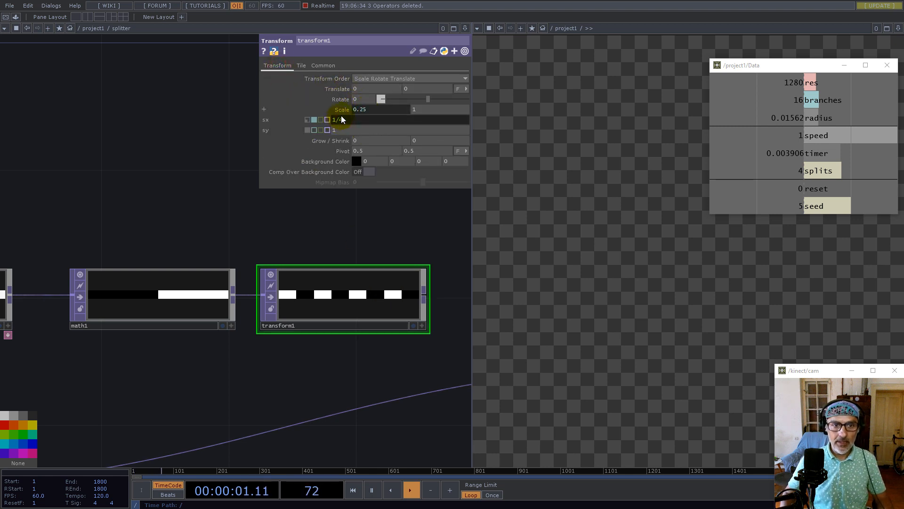
{"action": "left_click_drag", "start_coordinate": [342, 122], "coordinate": [338, 122]}
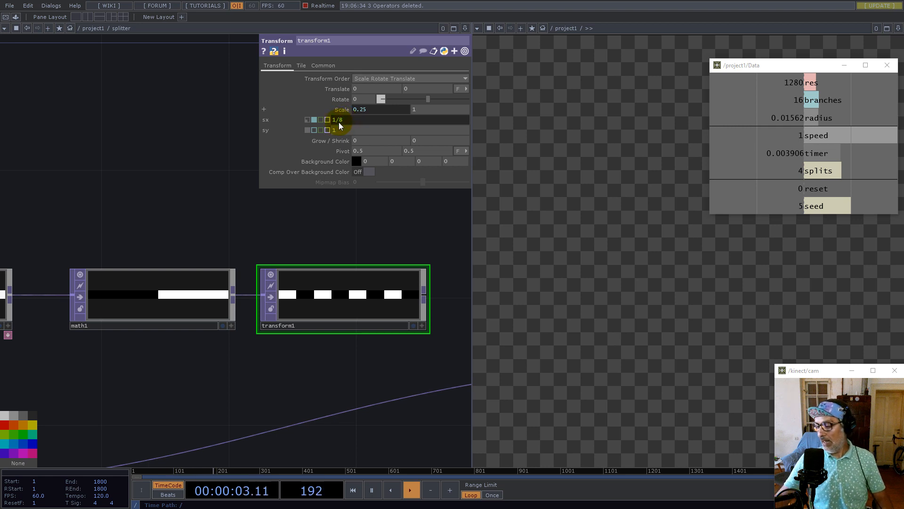
{"action": "type", "text": "8"}
- Append a Math TOP to transform1 and place it in line with the ramp branch
{"action": "scroll", "coordinate": [258, 257], "scroll_direction": "down", "scroll_amount": 5}
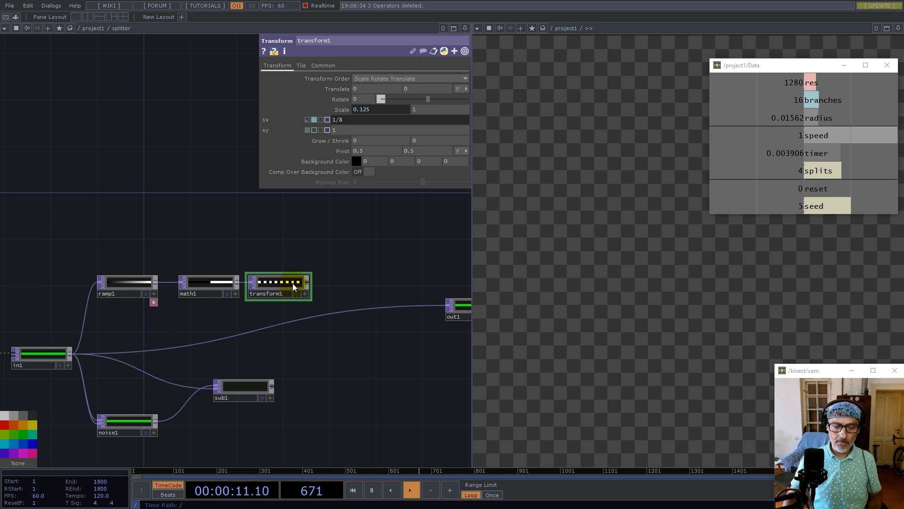
{"action": "left_click", "coordinate": [310, 280]}
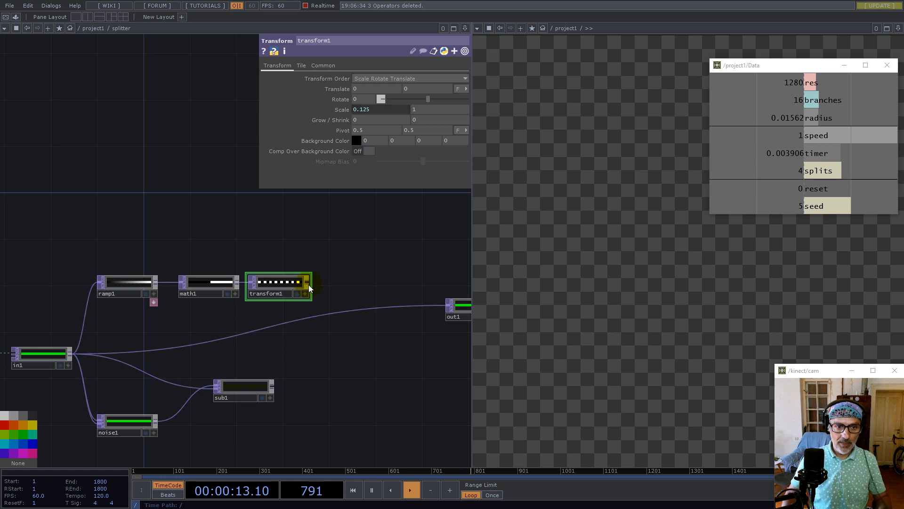
{"action": "middle_click", "coordinate": [309, 285]}
{"action": "left_click", "coordinate": [309, 284]}
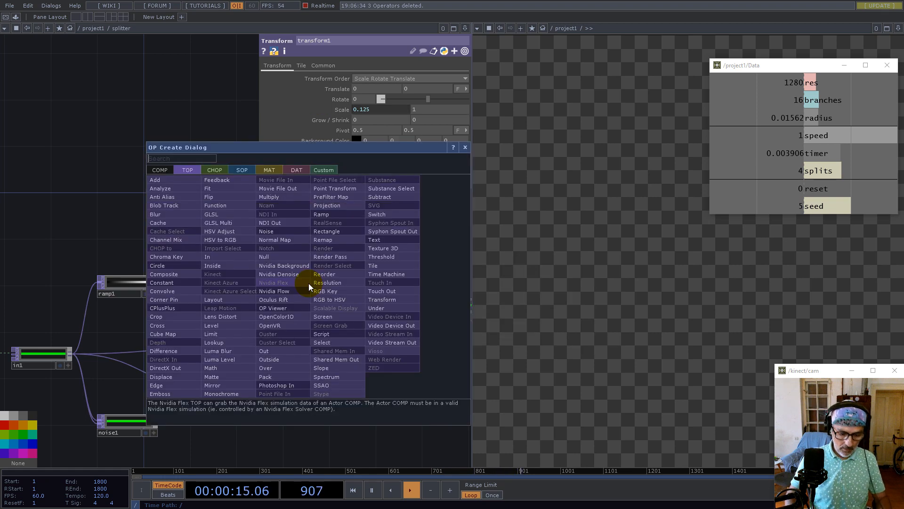
{"action": "type", "text": "ma"}
{"action": "left_click", "coordinate": [211, 368]}
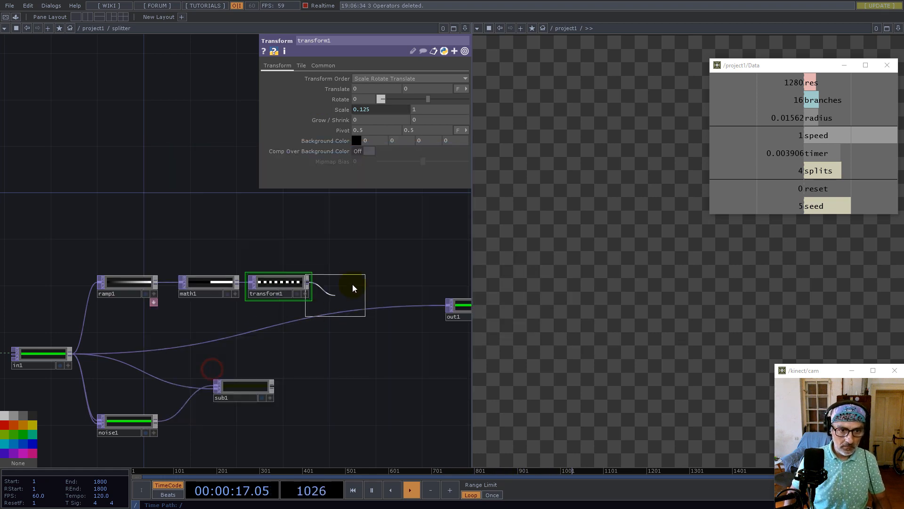
{"action": "left_click", "coordinate": [369, 281]}
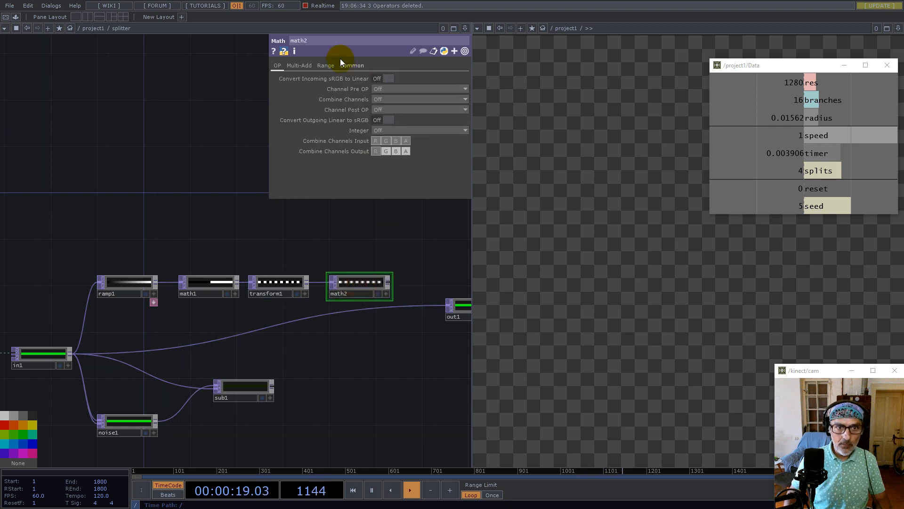
- Set the lower bound of math2's To Range to -1
{"action": "left_click", "coordinate": [325, 66]}
{"action": "left_click", "coordinate": [384, 88]}
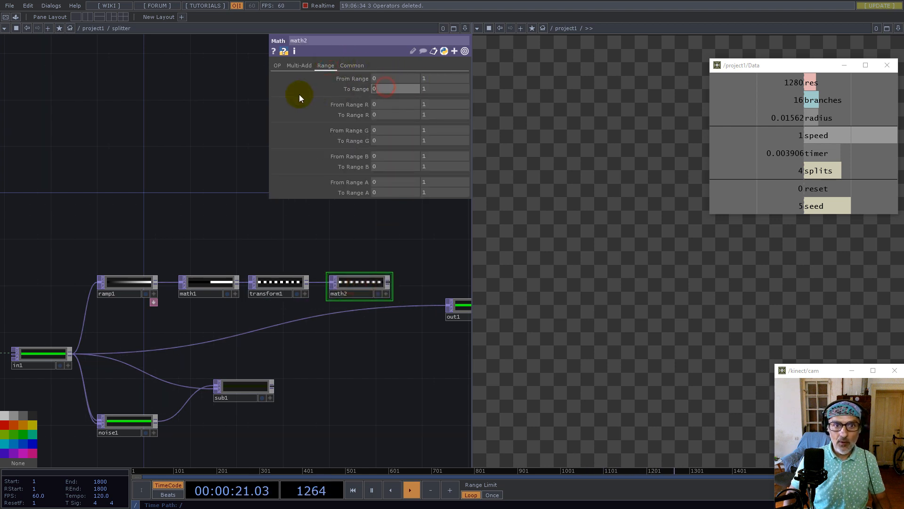
{"action": "type", "text": "-1"}
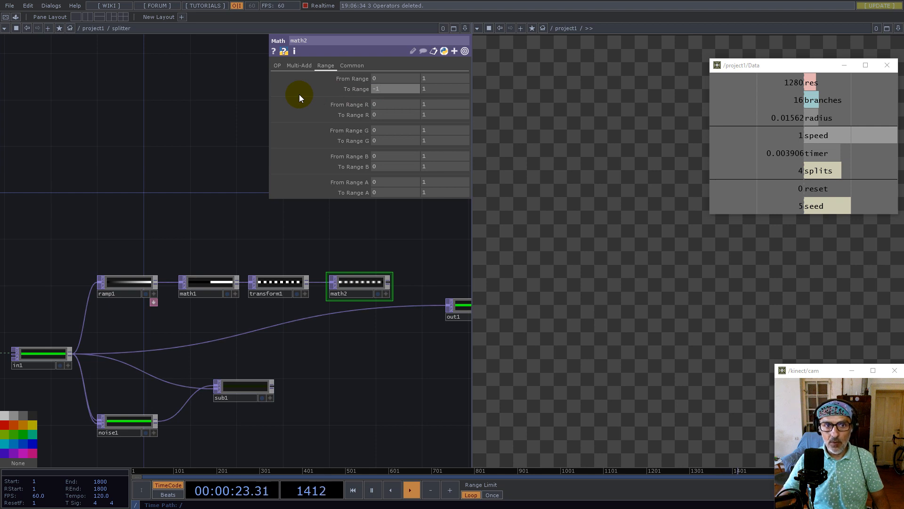
{"action": "key", "text": "Return"}
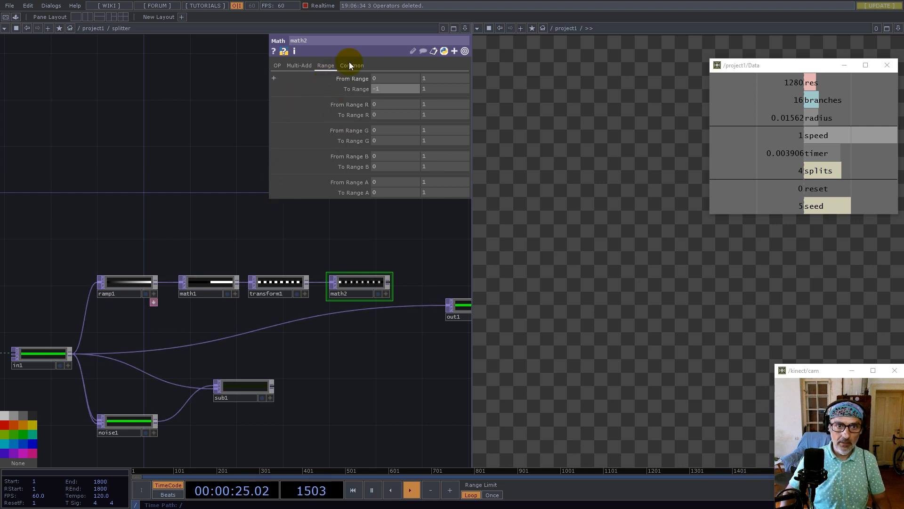
- Move out1 farther along, append a Multiply TOP to math2 and connect sub1 to it as well
{"action": "scroll", "coordinate": [330, 226], "scroll_direction": "down", "scroll_amount": 2}
{"action": "left_click_drag", "start_coordinate": [414, 279], "coordinate": [436, 278]}
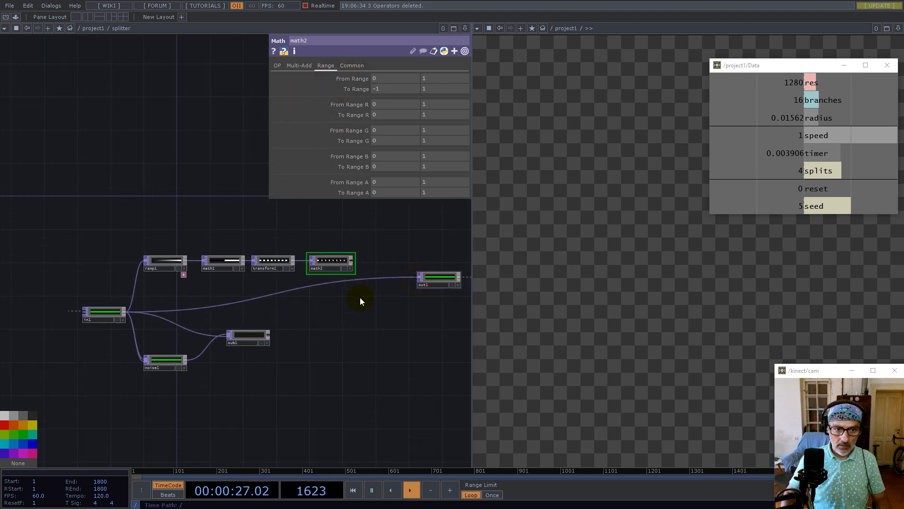
{"action": "right_click", "coordinate": [354, 261]}
{"action": "left_click", "coordinate": [326, 181]}
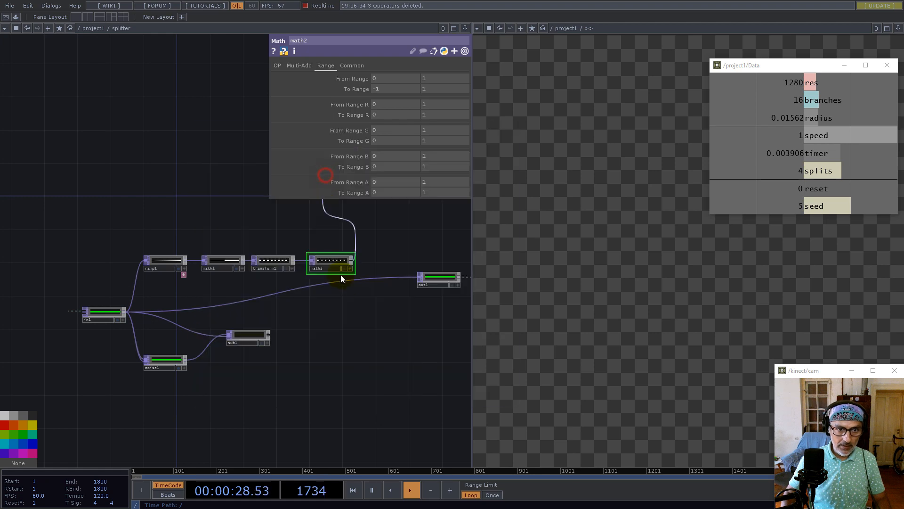
{"action": "left_click", "coordinate": [349, 333]}
{"action": "left_click_drag", "start_coordinate": [269, 336], "coordinate": [350, 327]}
{"action": "left_click_drag", "start_coordinate": [269, 372], "coordinate": [186, 379]}
- Append an Add TOP to multiply1 and connect in1 to it as another input
{"action": "right_click", "coordinate": [315, 337]}
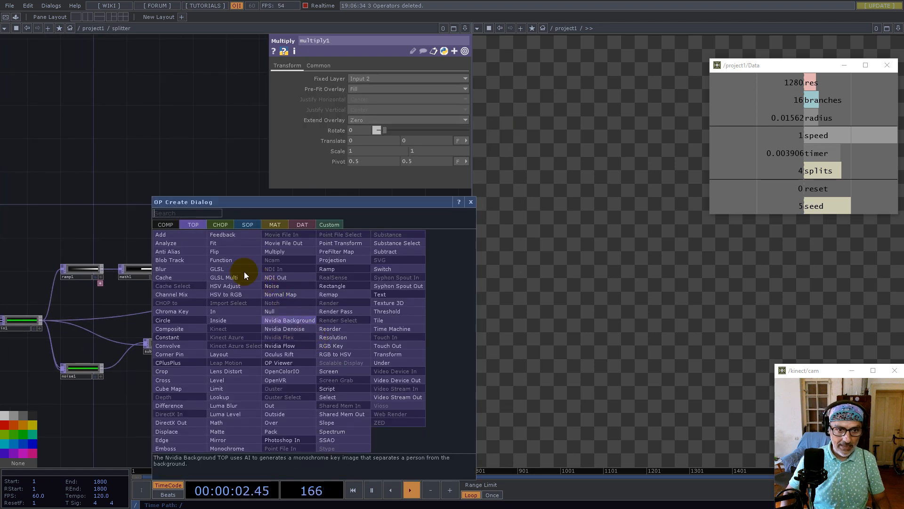
{"action": "left_click", "coordinate": [169, 235]}
{"action": "left_click", "coordinate": [396, 332]}
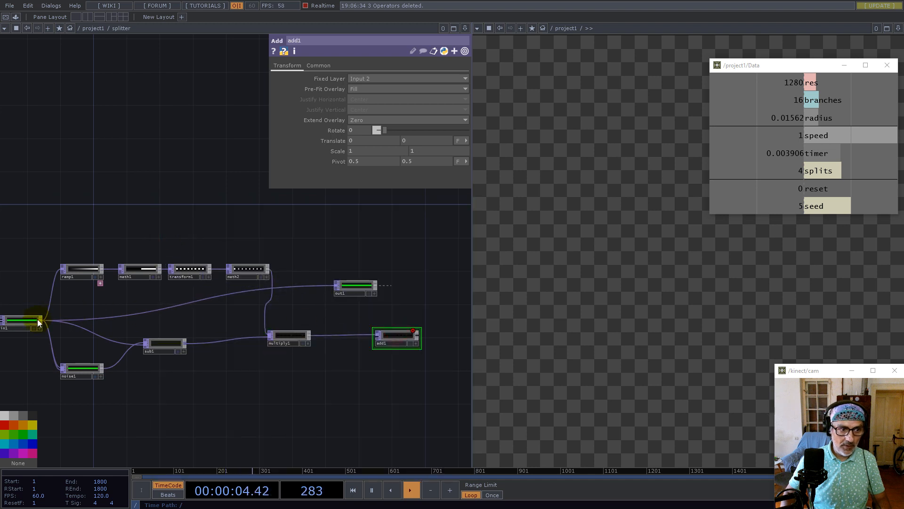
{"action": "left_click_drag", "start_coordinate": [42, 320], "coordinate": [375, 335]}
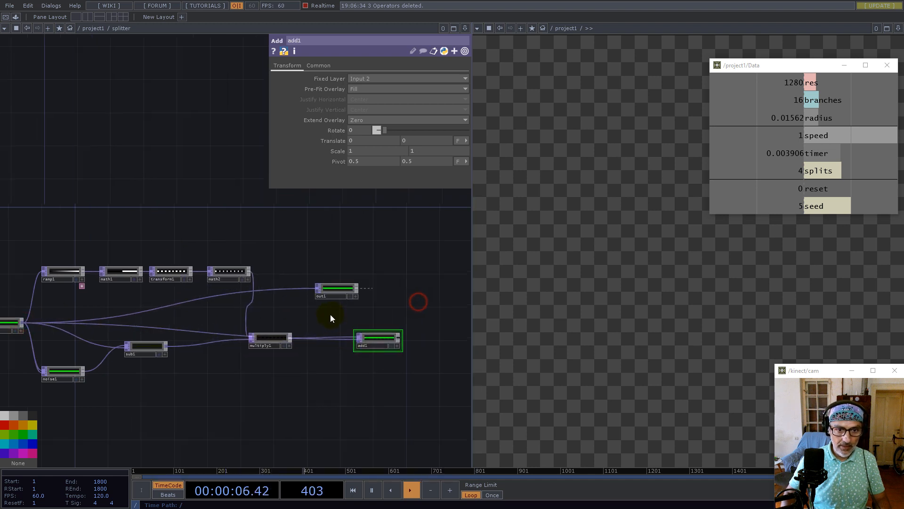
- Connect add1's output to out1 in place of the direct in1 connection
{"action": "left_click_drag", "start_coordinate": [271, 302], "coordinate": [428, 311]}
{"action": "left_click_drag", "start_coordinate": [331, 347], "coordinate": [312, 341]}
{"action": "left_click_drag", "start_coordinate": [289, 300], "coordinate": [396, 273]}
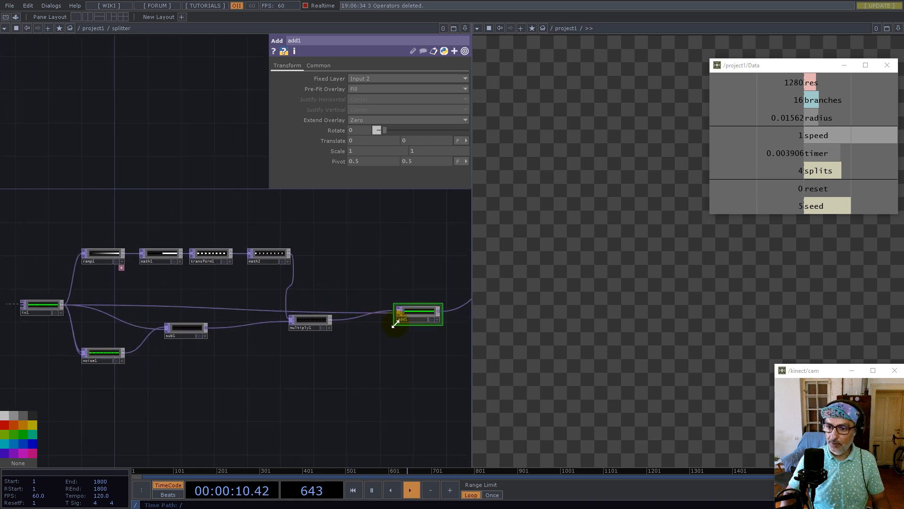
- Rearrange multiply1, add1 and out1 so the nodes line up neatly at the end of the network
{"action": "left_click_drag", "start_coordinate": [79, 198], "coordinate": [231, 215]}
{"action": "left_click_drag", "start_coordinate": [203, 324], "coordinate": [141, 324]}
{"action": "scroll", "coordinate": [118, 322], "scroll_direction": "down", "scroll_amount": 3}
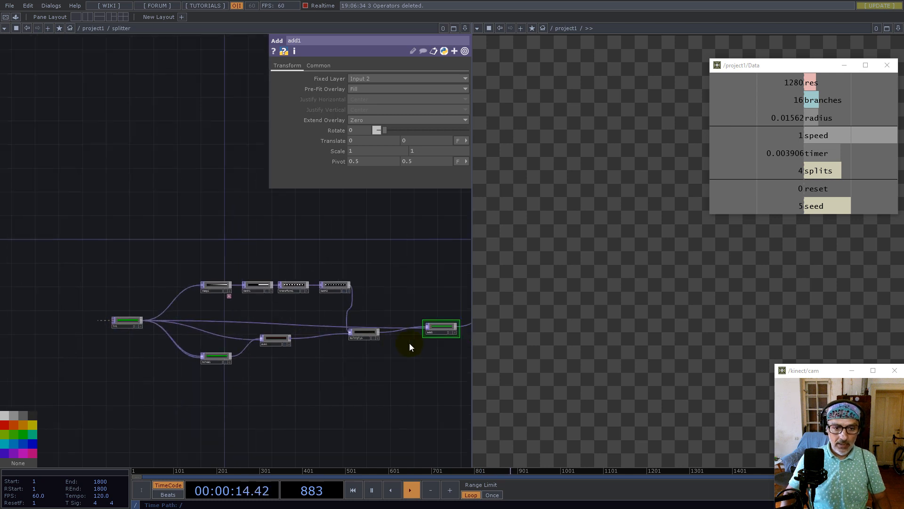
{"action": "left_click_drag", "start_coordinate": [368, 336], "coordinate": [397, 306]}
{"action": "left_click_drag", "start_coordinate": [414, 261], "coordinate": [281, 288]}
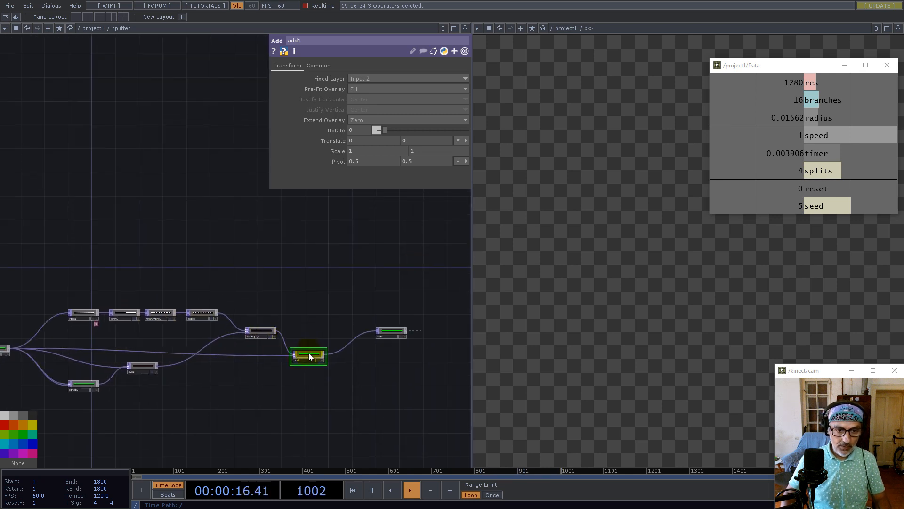
{"action": "left_click_drag", "start_coordinate": [309, 355], "coordinate": [329, 344]}
{"action": "left_click_drag", "start_coordinate": [390, 335], "coordinate": [437, 340]}
- Set Input Smoothness and Viewer Smoothness to Nearest Pixel for all the processing TOPs between in1 and out1 in the splitter
{"action": "left_click_drag", "start_coordinate": [317, 406], "coordinate": [117, 224]}
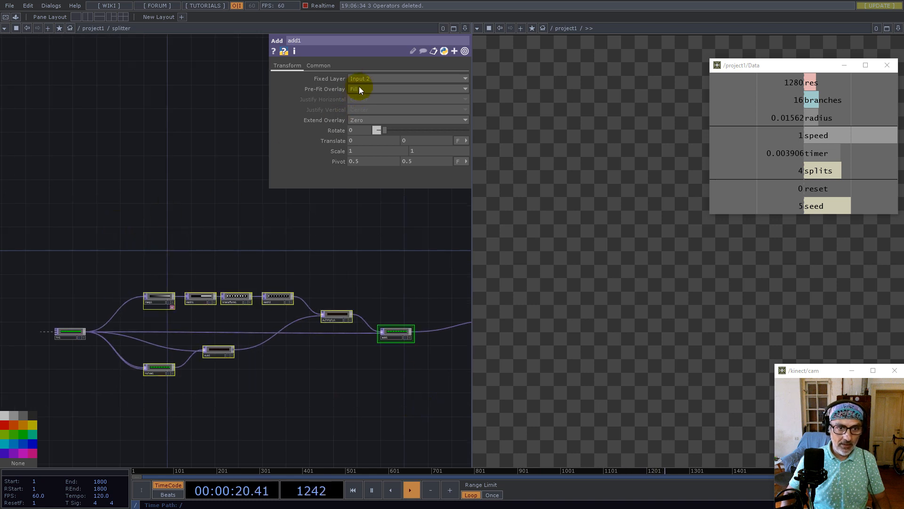
{"action": "left_click", "coordinate": [315, 67]}
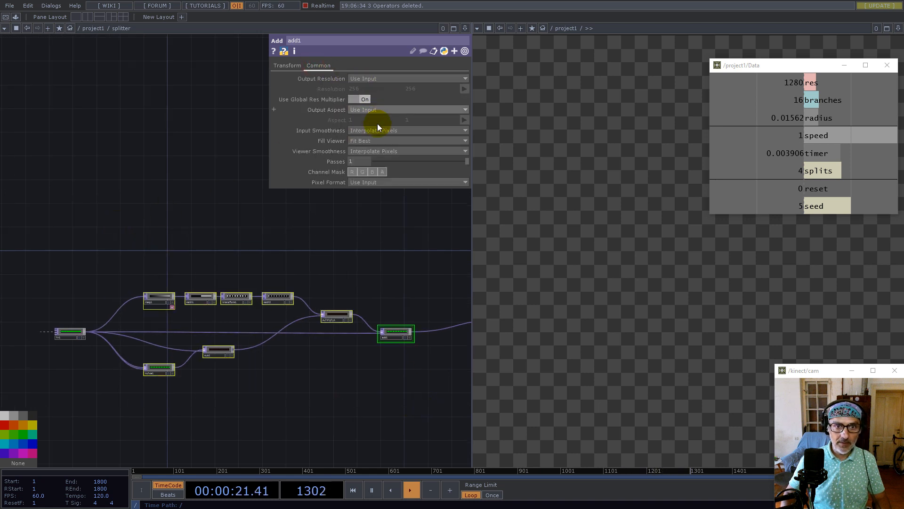
{"action": "left_click", "coordinate": [377, 152]}
{"action": "left_click", "coordinate": [378, 160]}
{"action": "left_click", "coordinate": [376, 257]}
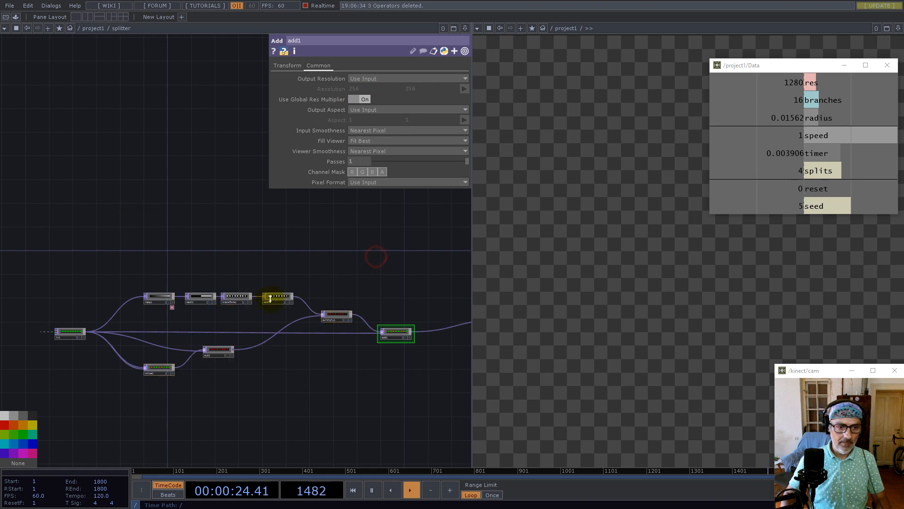
- Return to the project1 network and set crop2 and feedback2 to Nearest Pixel for both Input Smoothness and Viewer Smoothness
{"action": "scroll", "coordinate": [257, 304], "scroll_direction": "down", "scroll_amount": 5}
{"action": "scroll", "coordinate": [301, 328], "scroll_direction": "down", "scroll_amount": 3}
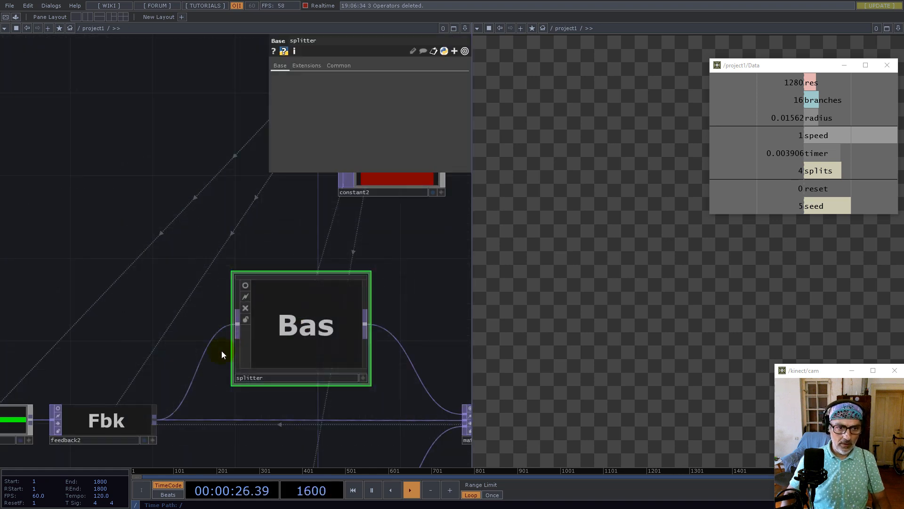
{"action": "scroll", "coordinate": [220, 352], "scroll_direction": "down", "scroll_amount": 3}
{"action": "left_click", "coordinate": [363, 431]}
{"action": "left_click_drag", "start_coordinate": [362, 431], "coordinate": [384, 400]}
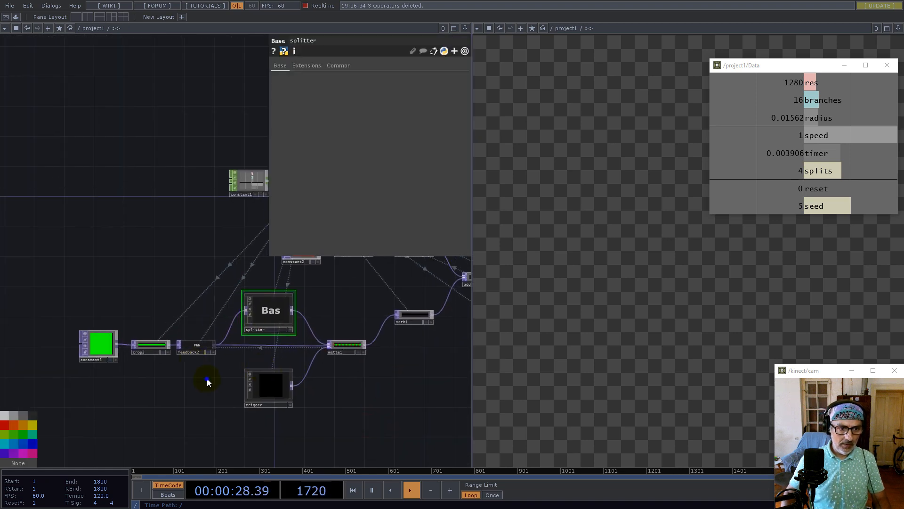
{"action": "right_click_drag", "start_coordinate": [208, 382], "coordinate": [135, 307]}
{"action": "left_click", "coordinate": [321, 66]}
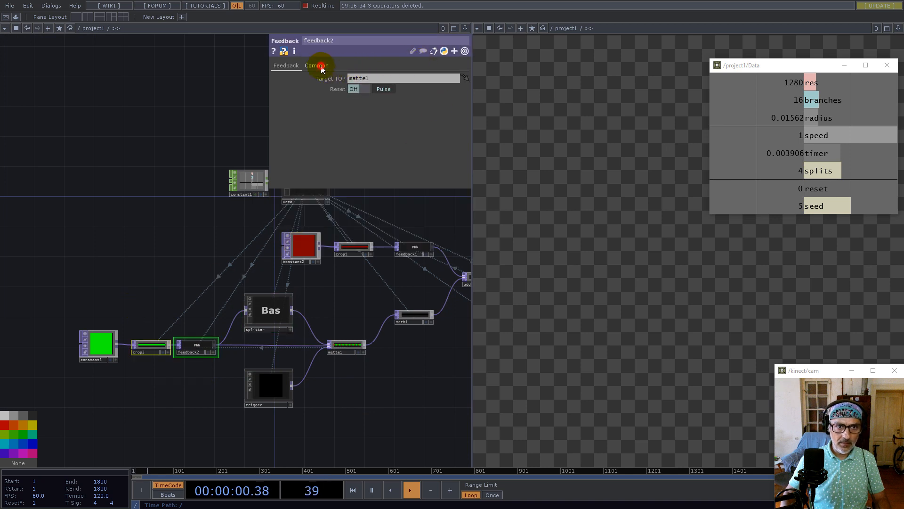
{"action": "left_click", "coordinate": [393, 151]}
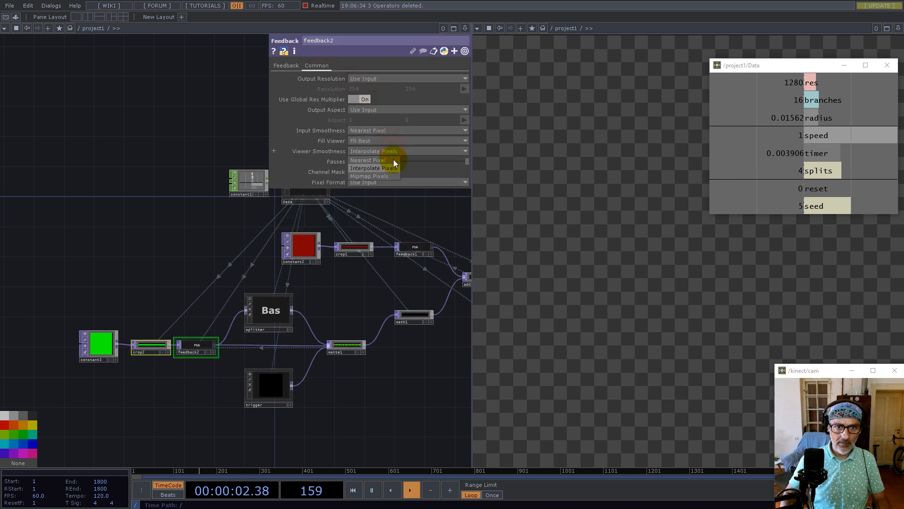
{"action": "left_click", "coordinate": [394, 160]}
- Set Input Smoothness and Viewer Smoothness to Nearest Pixel for crop1, feedback1, add1, math1 and matte1 together
{"action": "left_click_drag", "start_coordinate": [352, 291], "coordinate": [265, 295]}
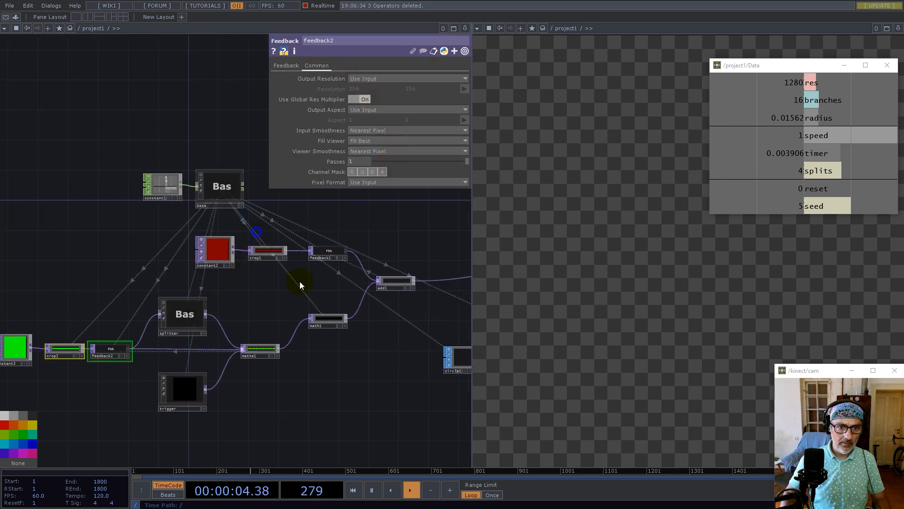
{"action": "right_click_drag", "start_coordinate": [300, 281], "coordinate": [420, 386]}
{"action": "left_click", "coordinate": [316, 65]}
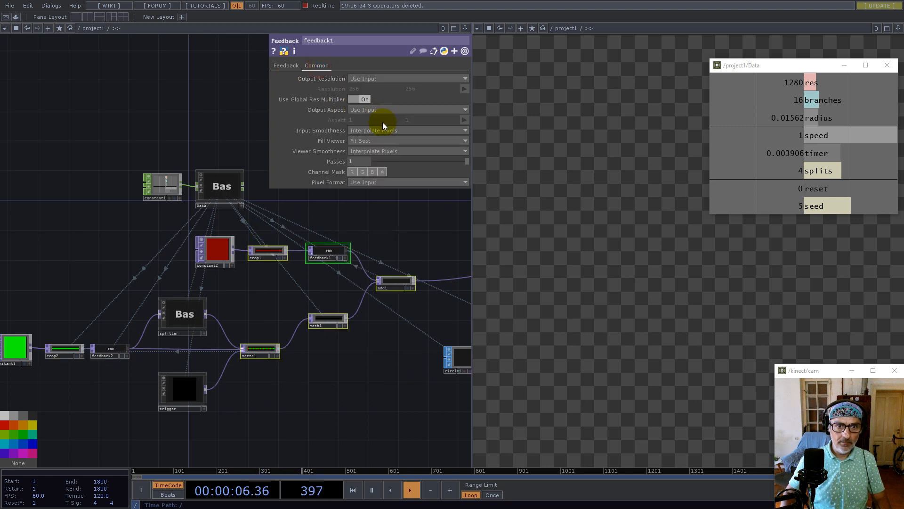
{"action": "left_click", "coordinate": [384, 130]}
{"action": "left_click", "coordinate": [388, 140]}
{"action": "left_click", "coordinate": [388, 151]}
{"action": "left_click", "coordinate": [390, 160]}
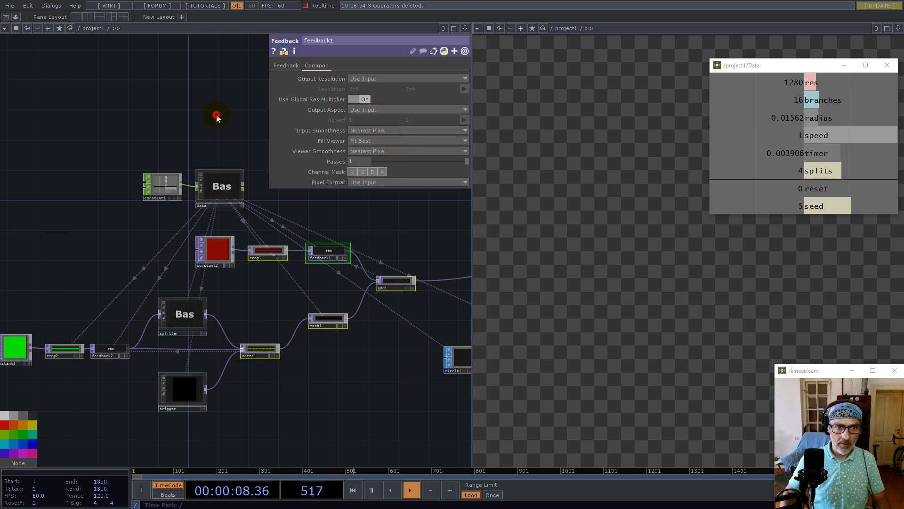
{"action": "left_click", "coordinate": [216, 116]}
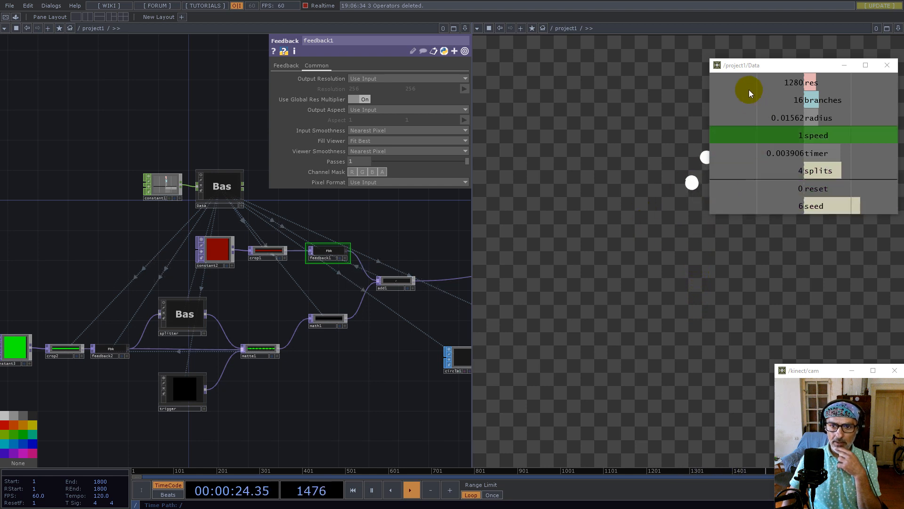
- Move the Data window off the render preview and examine the colour strip in matte1's viewer up close
{"action": "left_click_drag", "start_coordinate": [734, 65], "coordinate": [52, 52]}
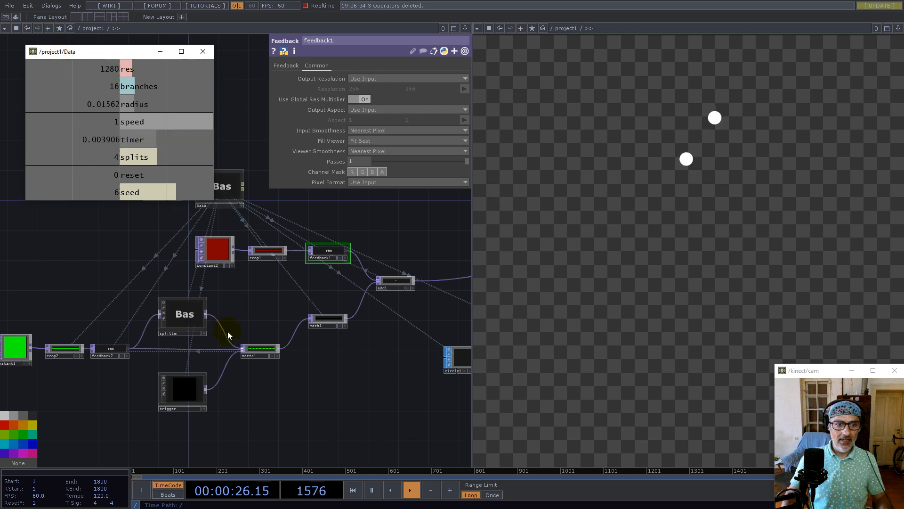
{"action": "left_click_drag", "start_coordinate": [295, 369], "coordinate": [345, 420]}
{"action": "scroll", "coordinate": [320, 408], "scroll_direction": "up", "scroll_amount": 8}
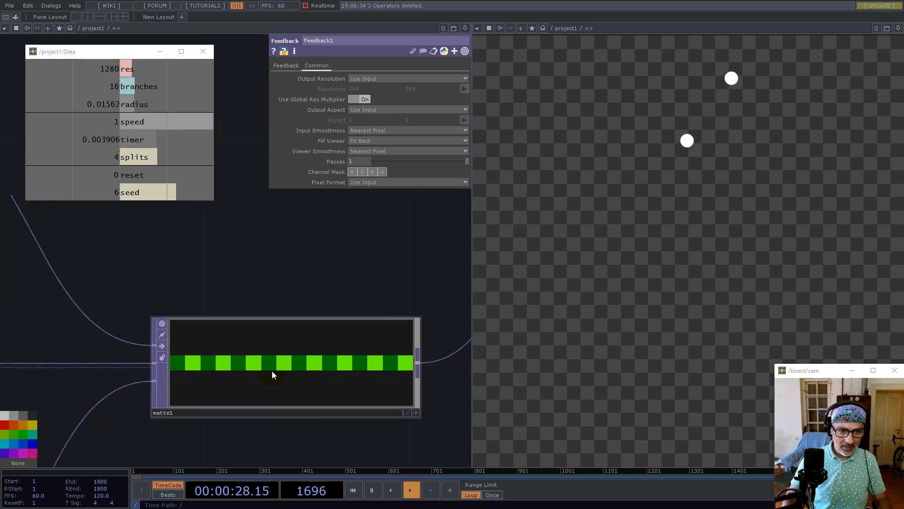
{"action": "scroll", "coordinate": [279, 363], "scroll_direction": "down", "scroll_amount": 5}
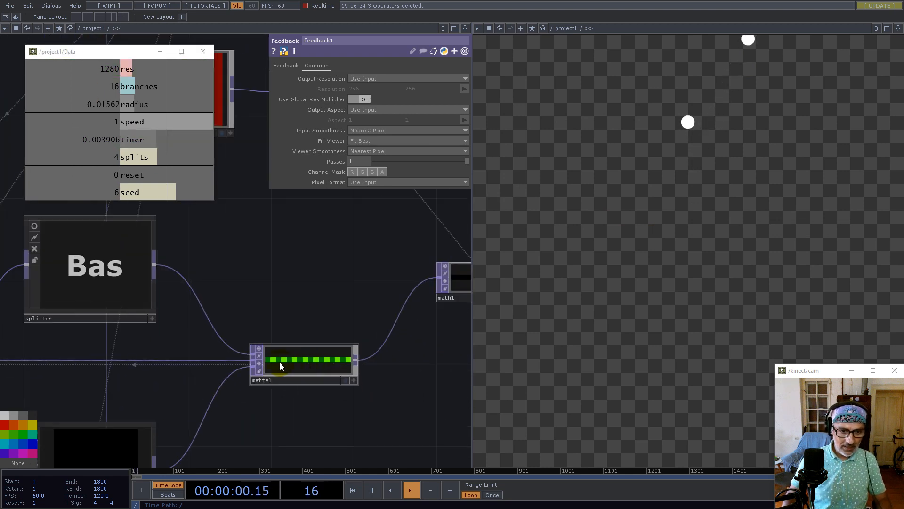
{"action": "scroll", "coordinate": [286, 360], "scroll_direction": "up", "scroll_amount": 4}
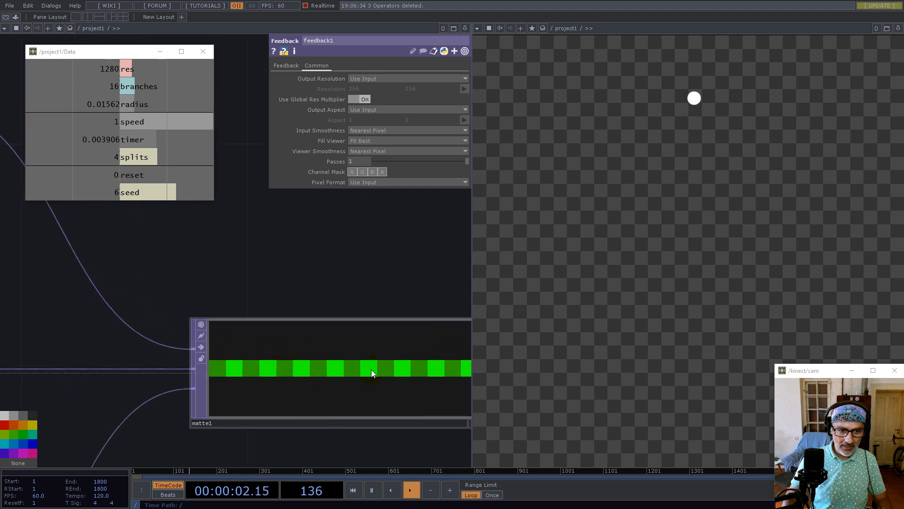
{"action": "scroll", "coordinate": [372, 369], "scroll_direction": "down", "scroll_amount": 6}
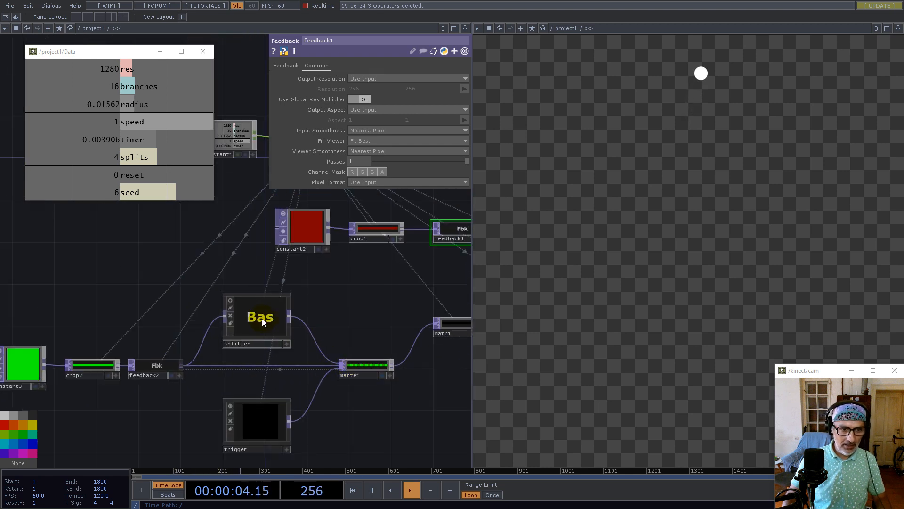
- Go inside the splitter and inspect the horizontal Scale expression of transform1
{"action": "left_click", "coordinate": [242, 317]}
{"action": "key", "text": "i"}
{"action": "left_click_drag", "start_coordinate": [154, 308], "coordinate": [311, 394]}
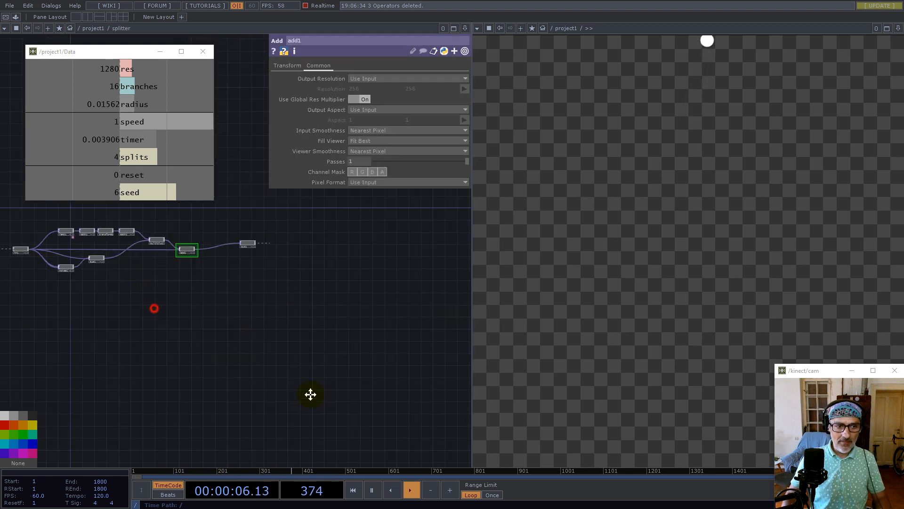
{"action": "scroll", "coordinate": [270, 346], "scroll_direction": "up", "scroll_amount": 8}
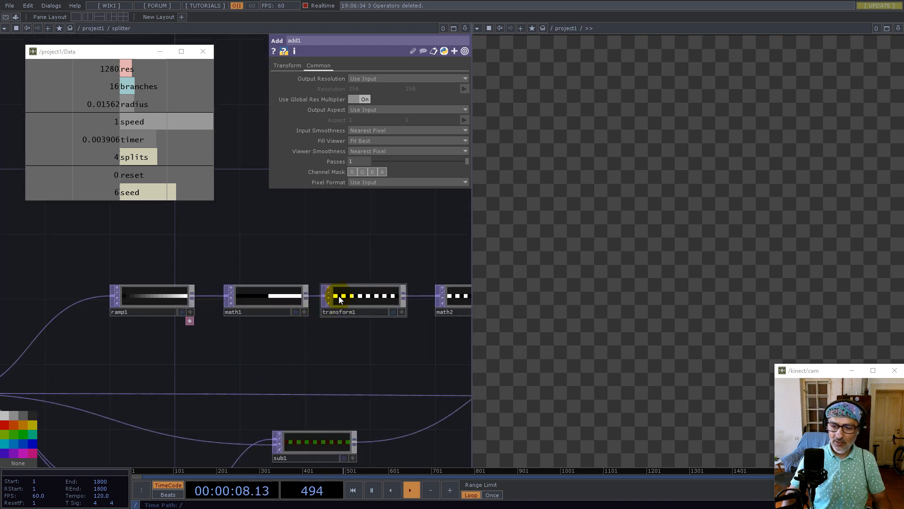
{"action": "left_click", "coordinate": [349, 301]}
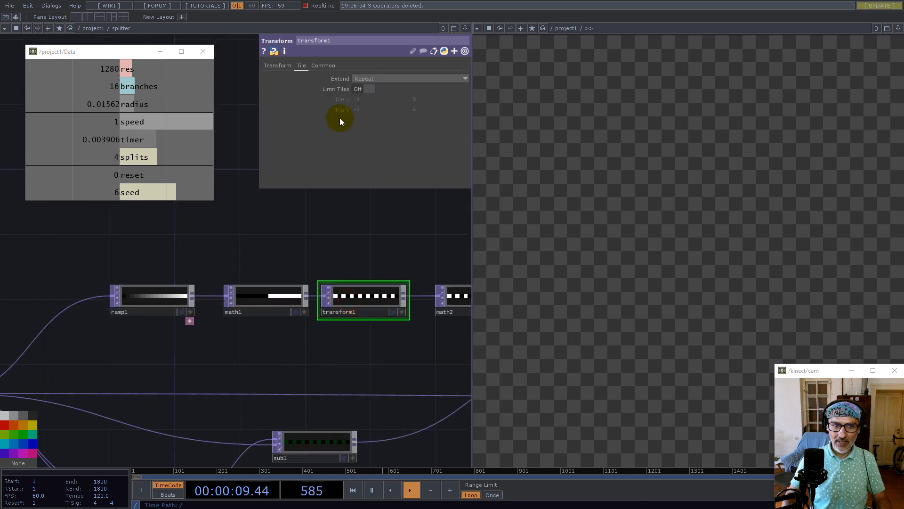
{"action": "left_click", "coordinate": [279, 67]}
{"action": "left_click", "coordinate": [364, 113]}
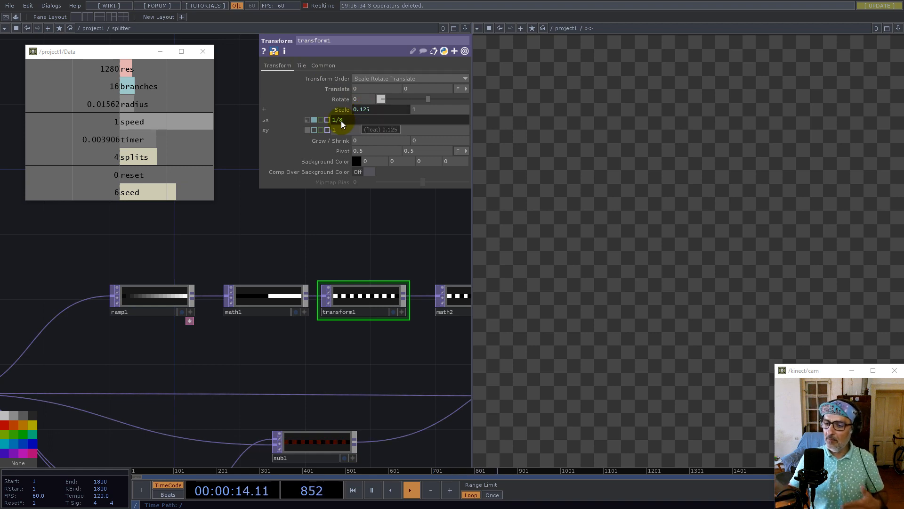
{"action": "scroll", "coordinate": [280, 302], "scroll_direction": "down", "scroll_amount": 10}
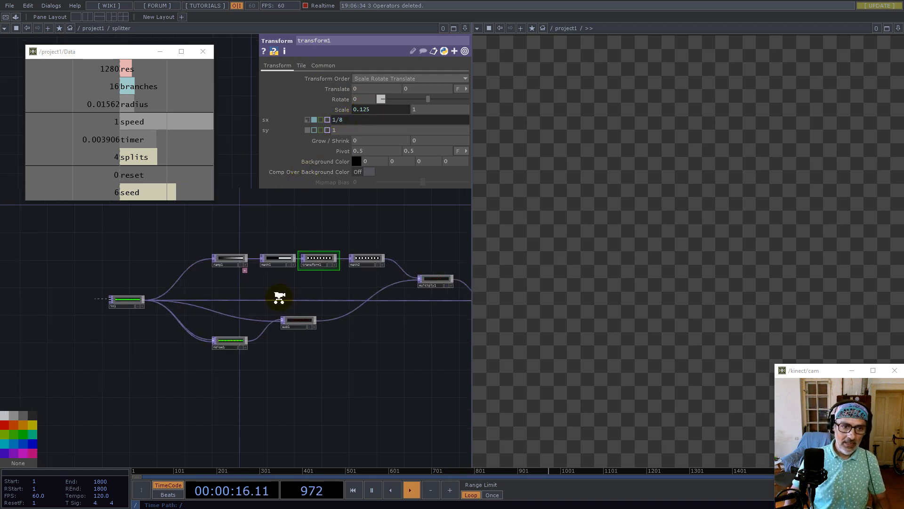
- Go inside the trigger component and append an Add TOP to the output of the base named one, placed below matte1
{"action": "scroll", "coordinate": [286, 303], "scroll_direction": "down", "scroll_amount": 5}
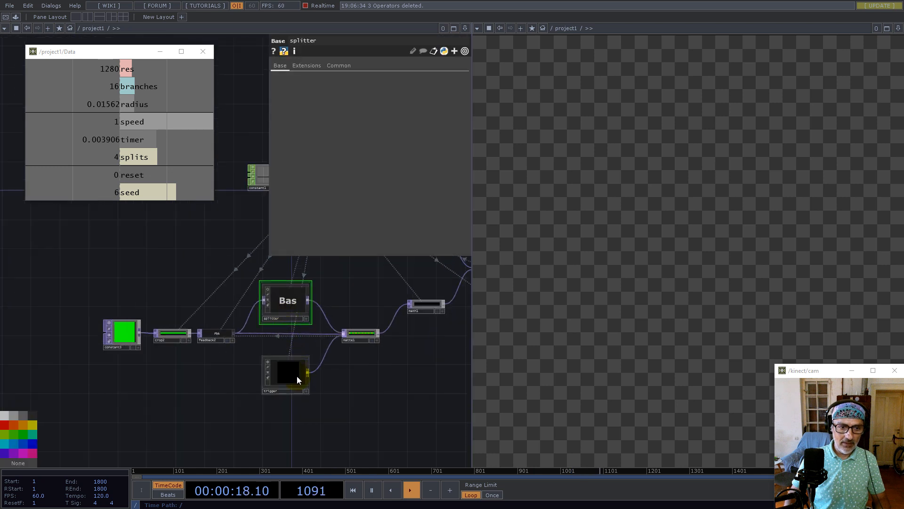
{"action": "left_click", "coordinate": [297, 377]}
{"action": "scroll", "coordinate": [297, 376], "scroll_direction": "up", "scroll_amount": 10}
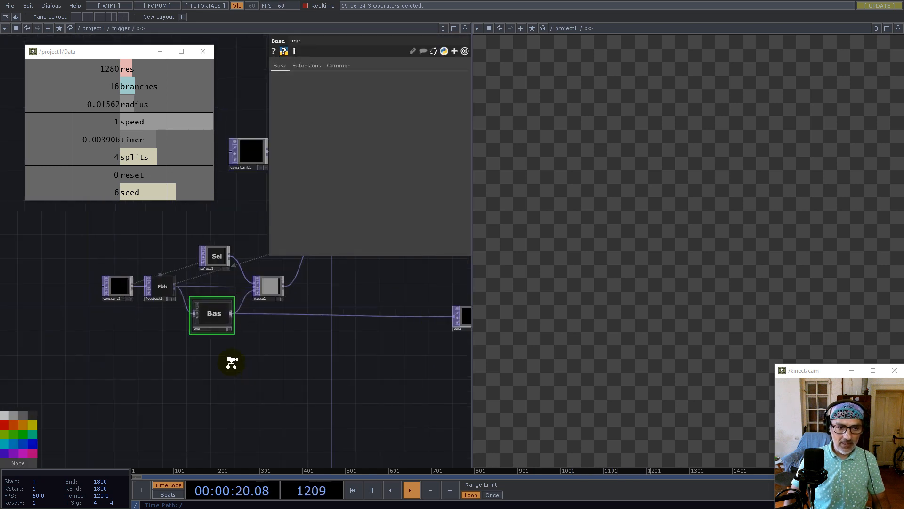
{"action": "left_click_drag", "start_coordinate": [307, 365], "coordinate": [340, 382]}
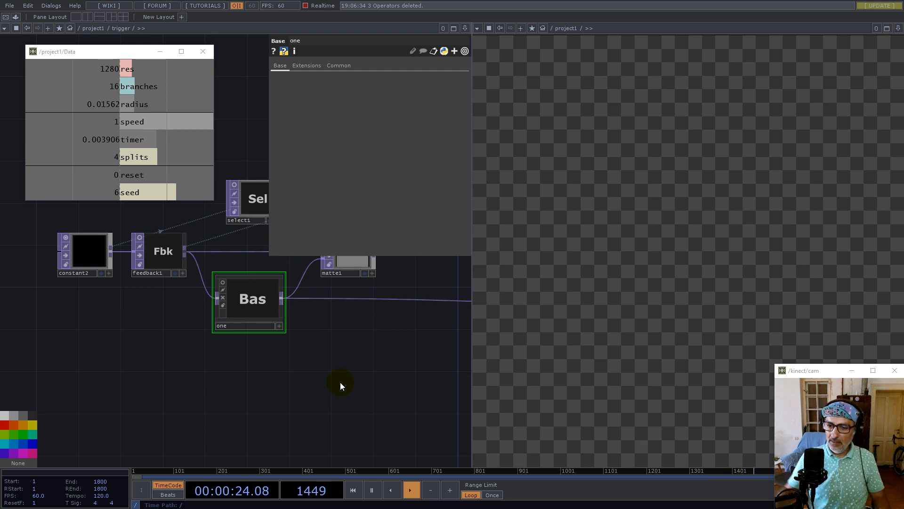
{"action": "right_click", "coordinate": [281, 298]}
{"action": "type", "text": "ad"}
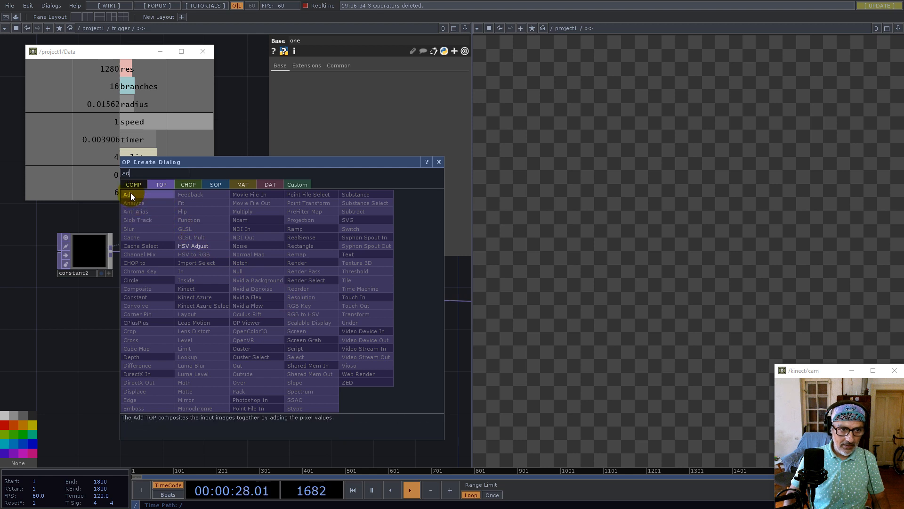
{"action": "left_click", "coordinate": [129, 194]}
{"action": "left_click", "coordinate": [351, 363]}
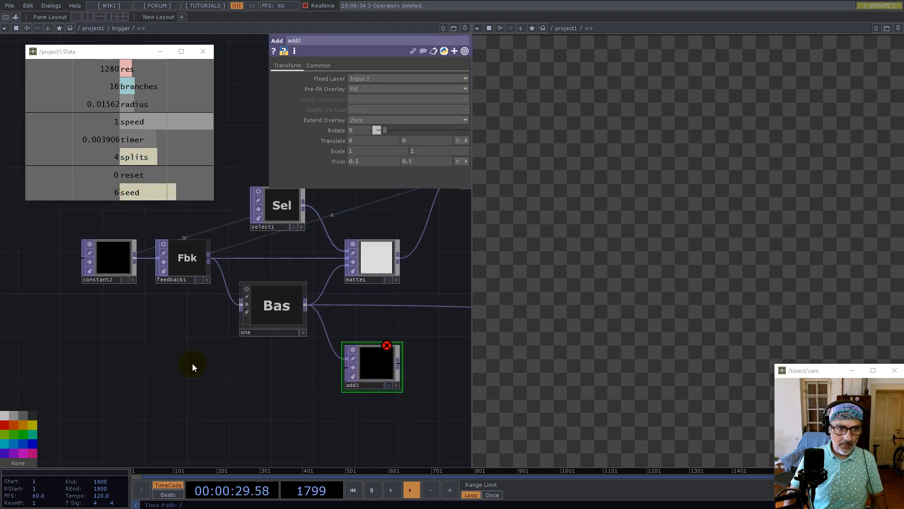
- Duplicate constant2 and feedback1, and place the connected copies below the base named one
{"action": "left_click_drag", "start_coordinate": [192, 363], "coordinate": [95, 228]}
{"action": "key", "text": "ctrl+c"}
{"action": "key", "text": "ctrl+v"}
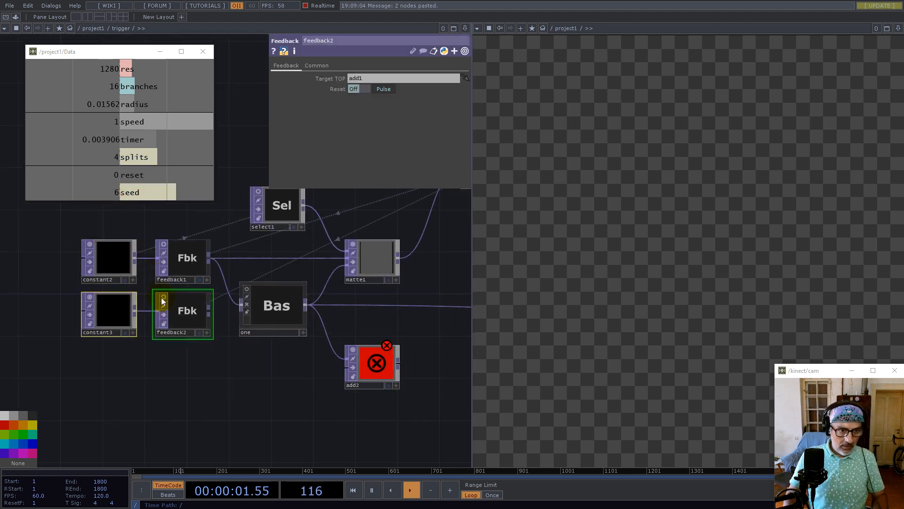
{"action": "left_click", "coordinate": [295, 428]}
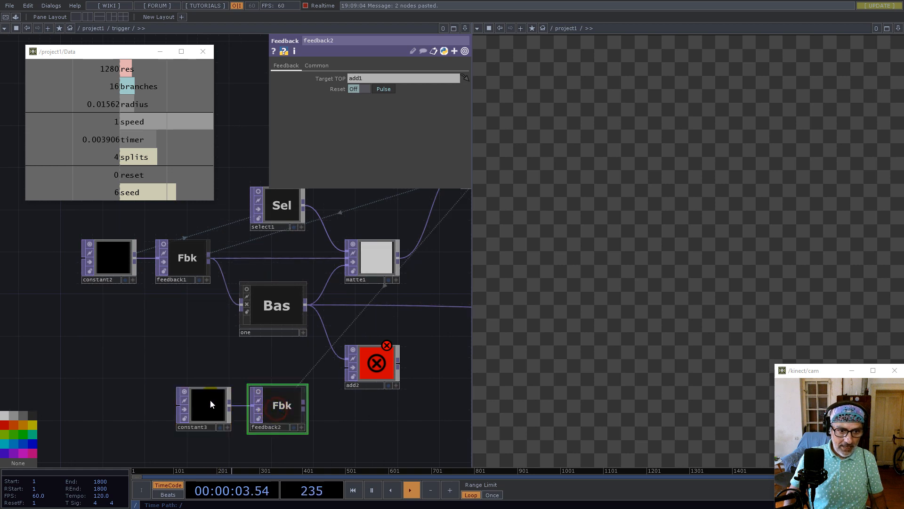
- Connect feedback2 to add2 and set feedback2's Target TOP to add2, closing the feedback loop
{"action": "left_click_drag", "start_coordinate": [354, 372], "coordinate": [364, 372]}
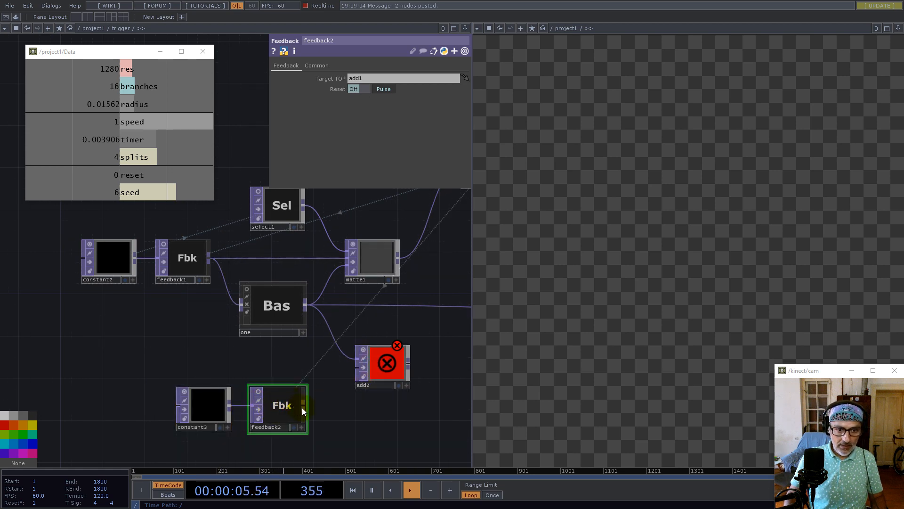
{"action": "left_click_drag", "start_coordinate": [303, 407], "coordinate": [363, 80]}
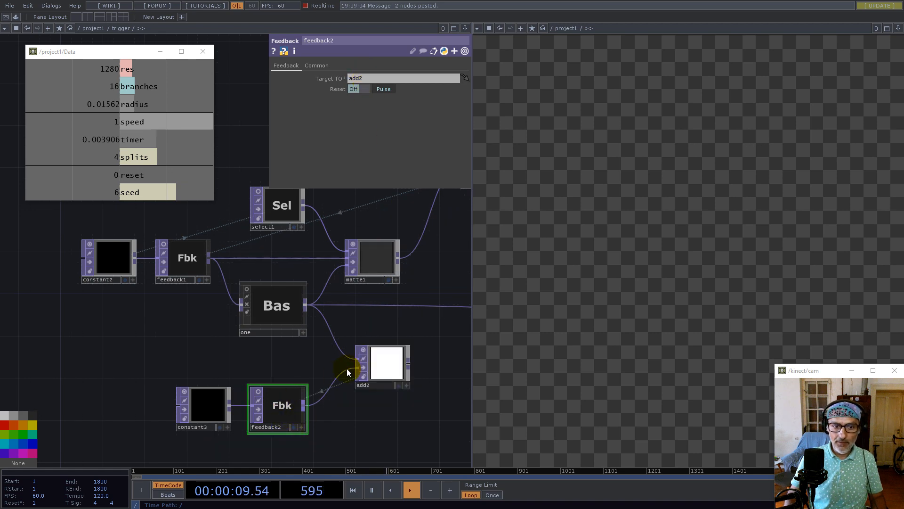
- Append a Function TOP to add2 and set its Function R to exp2(x), 2 ^ Input1
{"action": "left_click_drag", "start_coordinate": [393, 329], "coordinate": [288, 327]}
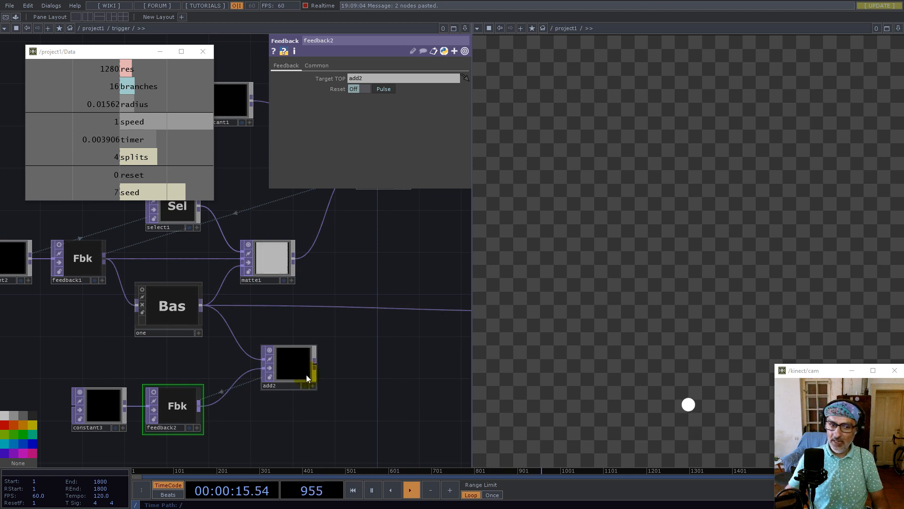
{"action": "right_click", "coordinate": [318, 364]}
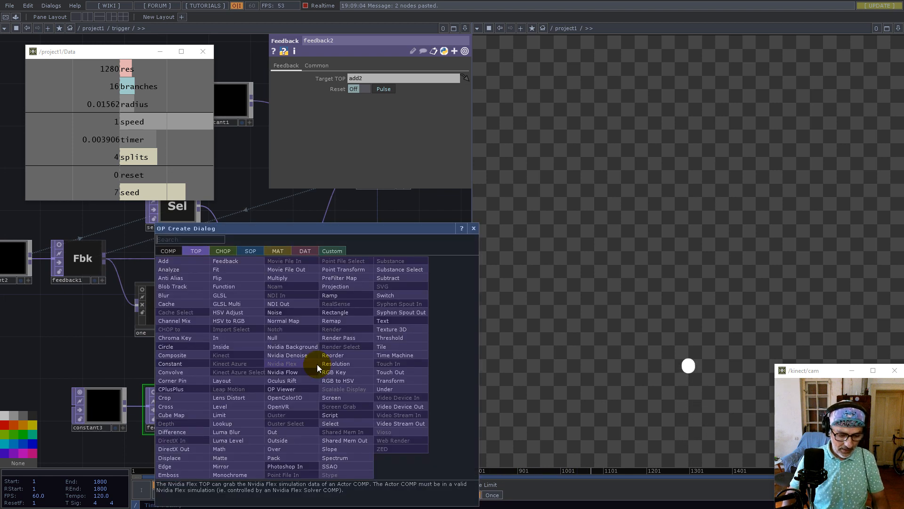
{"action": "left_click", "coordinate": [231, 282]}
{"action": "left_click", "coordinate": [366, 362]}
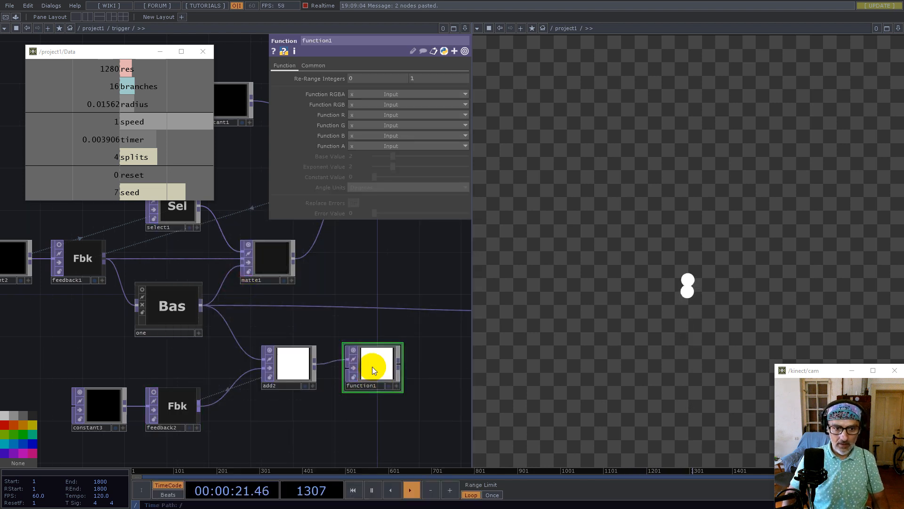
{"action": "left_click", "coordinate": [353, 115]}
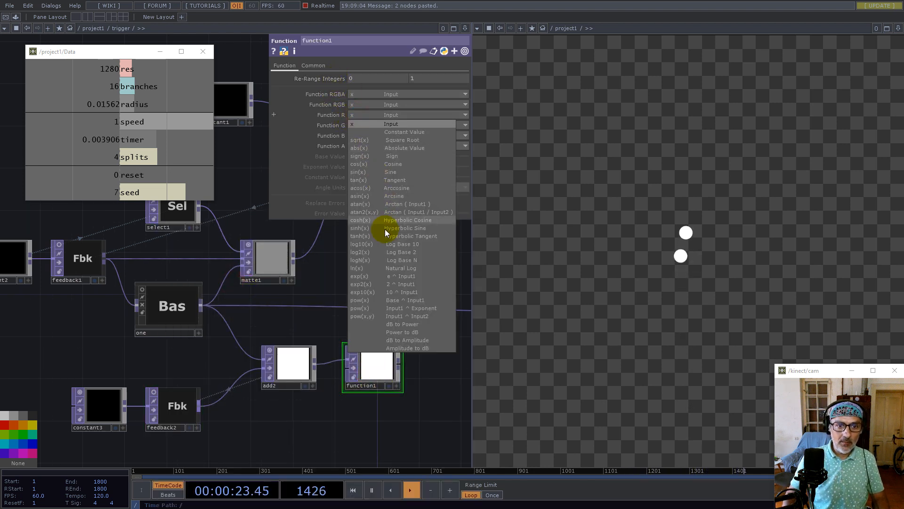
{"action": "left_click", "coordinate": [370, 284]}
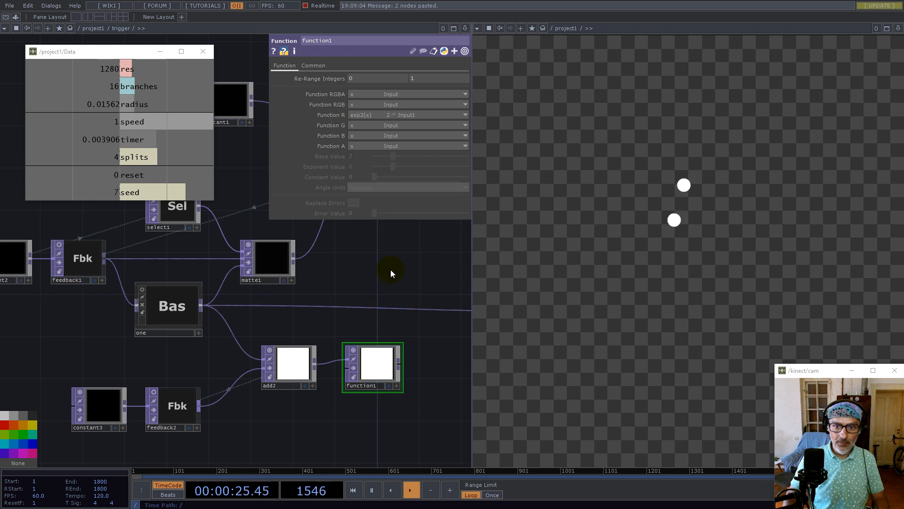
- Attach a TOP to CHOP to the output of function1 and place it directly below function1
{"action": "left_click_drag", "start_coordinate": [391, 270], "coordinate": [305, 272]}
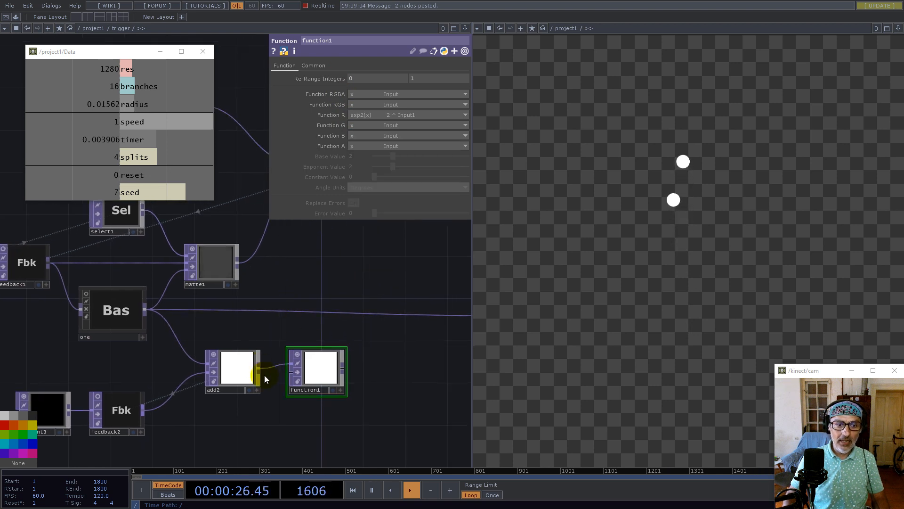
{"action": "right_click", "coordinate": [342, 367]}
{"action": "left_click", "coordinate": [248, 254]}
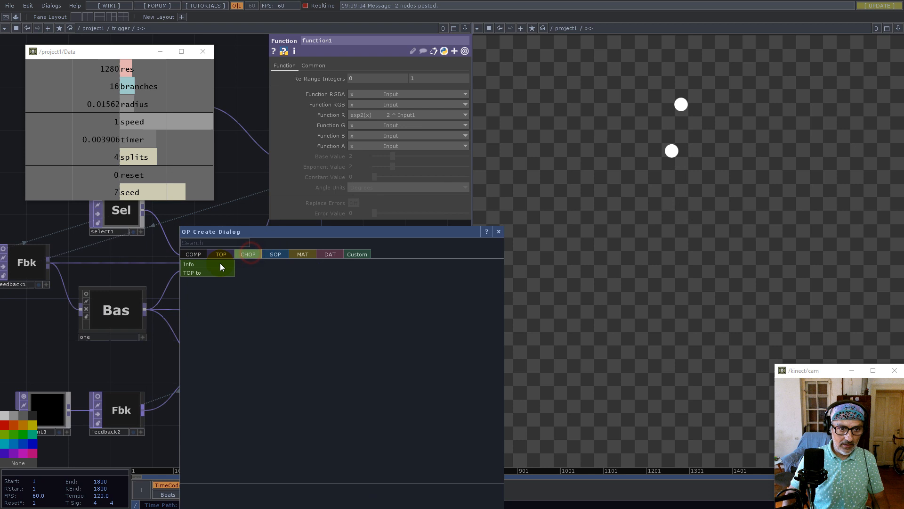
{"action": "left_click", "coordinate": [197, 271]}
{"action": "left_click", "coordinate": [323, 423]}
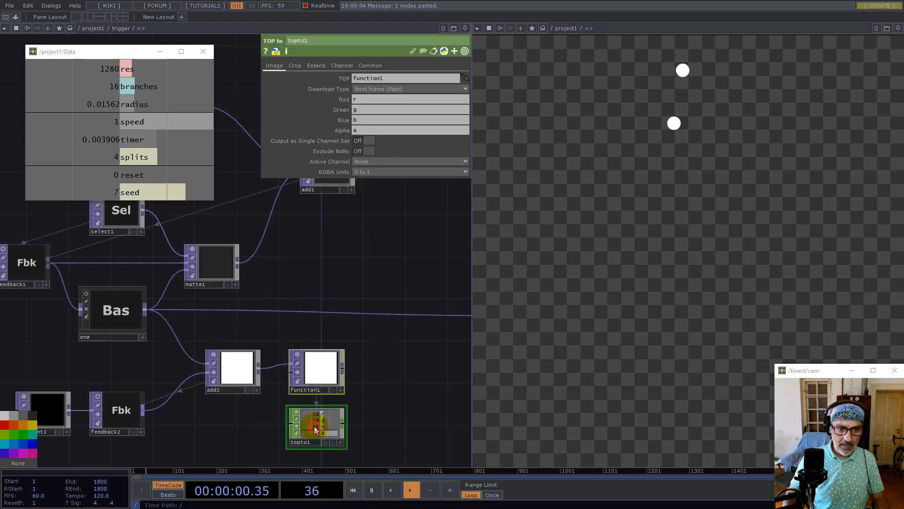
- Clear the Green, Blue and Alpha channel names of topto1, keeping only the r channel
{"action": "left_click", "coordinate": [369, 110]}
{"action": "key", "text": "BackSpace"}
{"action": "key", "text": "BackSpace"}
{"action": "left_click_drag", "start_coordinate": [363, 120], "coordinate": [315, 144]}
{"action": "key", "text": "BackSpace"}
{"action": "left_click", "coordinate": [359, 284]}
- Split the network pane into two stacked panes and move the Data window over the render viewer
{"action": "scroll", "coordinate": [318, 434], "scroll_direction": "up", "scroll_amount": 3}
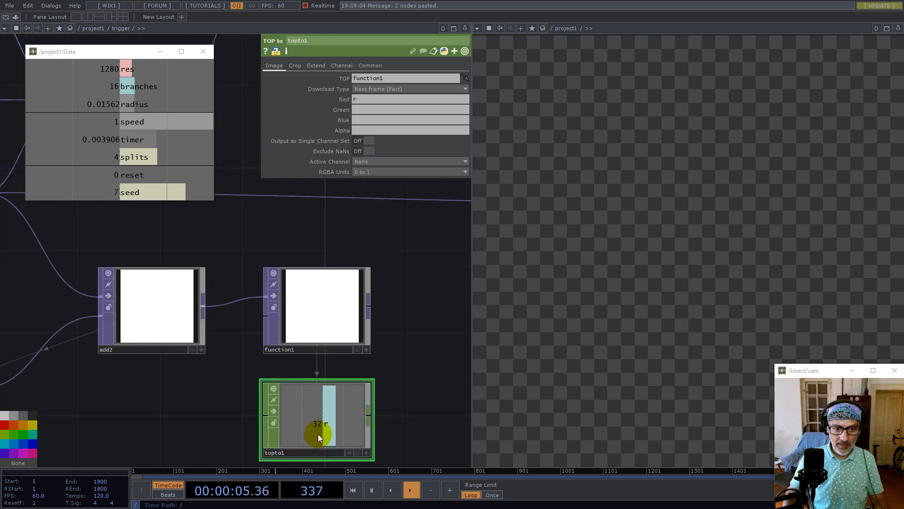
{"action": "scroll", "coordinate": [330, 421], "scroll_direction": "down", "scroll_amount": 5}
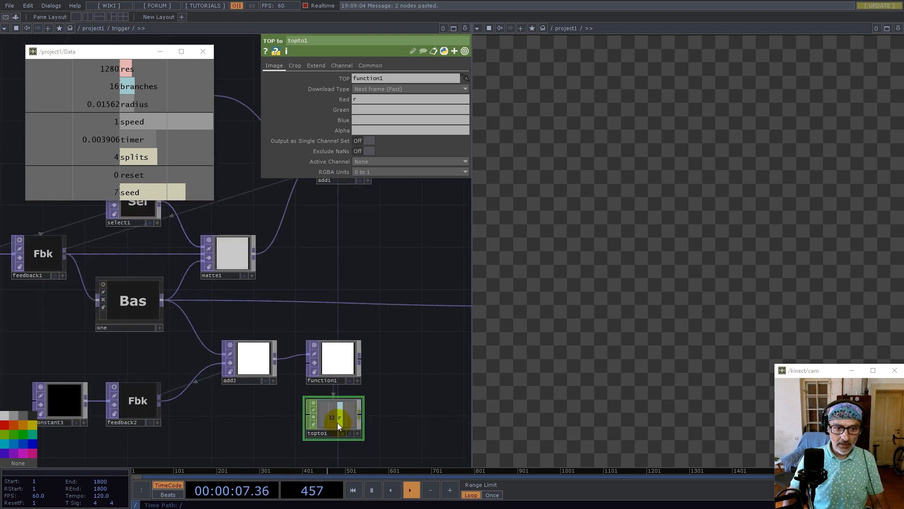
{"action": "scroll", "coordinate": [337, 422], "scroll_direction": "up", "scroll_amount": 3}
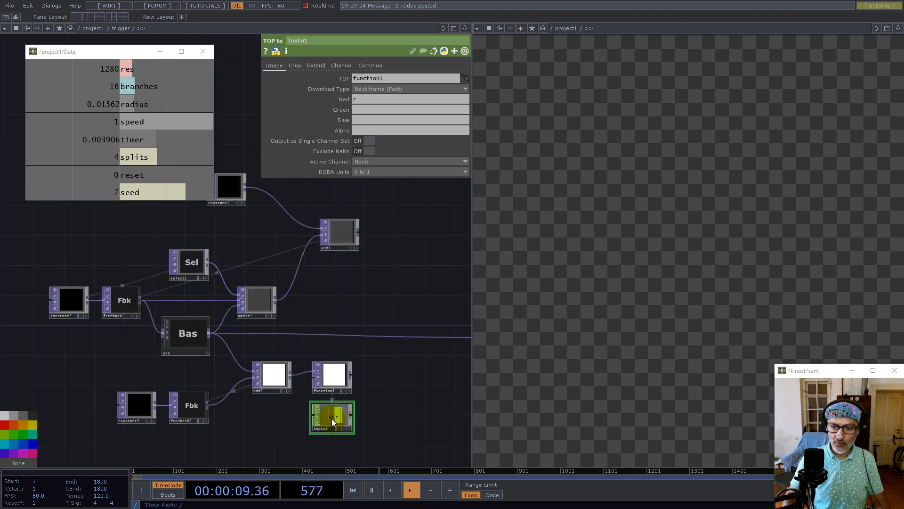
{"action": "scroll", "coordinate": [332, 418], "scroll_direction": "down", "scroll_amount": 3}
{"action": "left_click", "coordinate": [465, 29]}
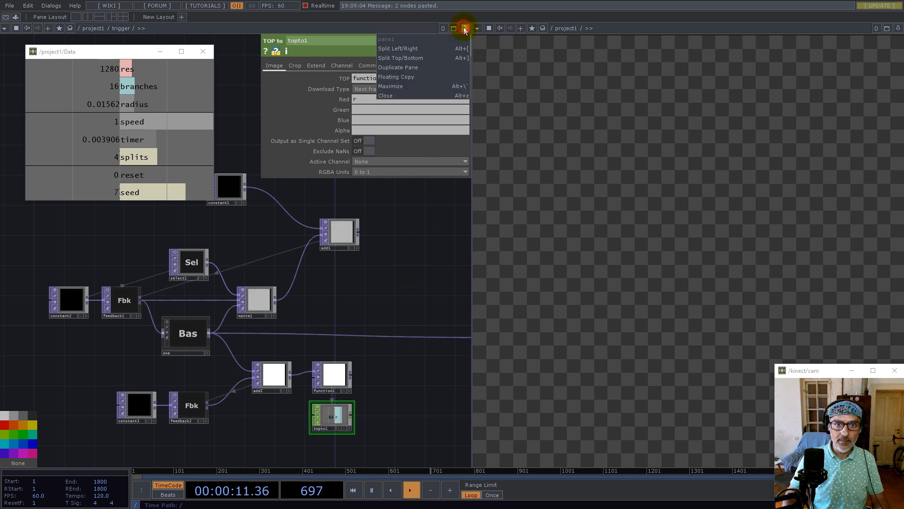
{"action": "left_click", "coordinate": [413, 57]}
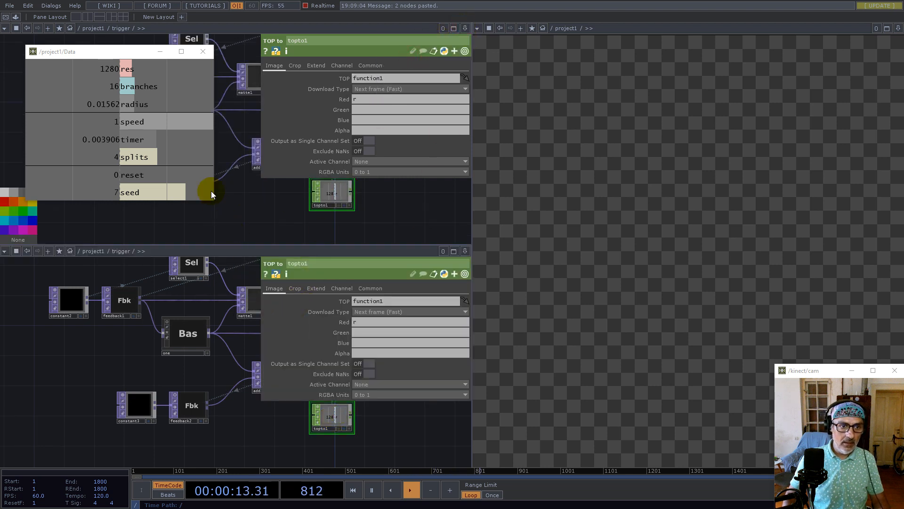
{"action": "left_click_drag", "start_coordinate": [114, 56], "coordinate": [757, 98]}
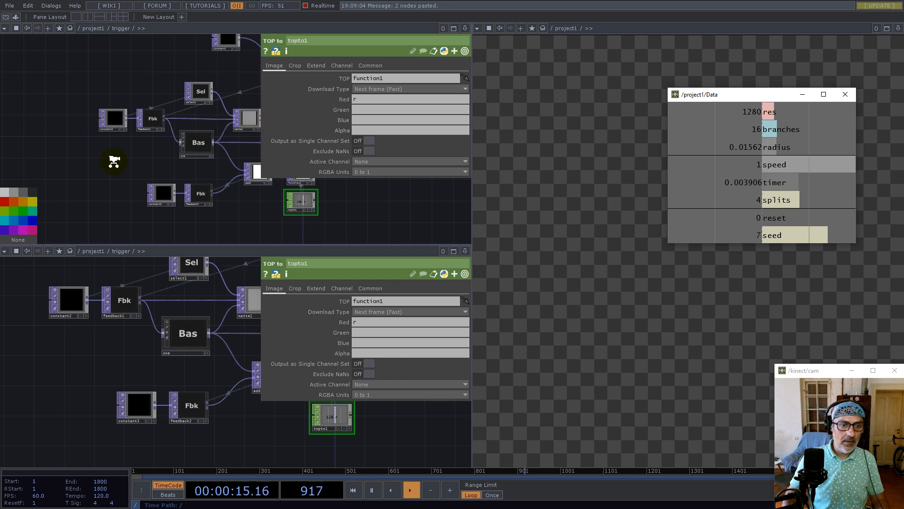
- Go up from trigger in one of the network panes, enter the splitter component and select transform1
{"action": "scroll", "coordinate": [115, 157], "scroll_direction": "down", "scroll_amount": 5}
{"action": "key", "text": "u"}
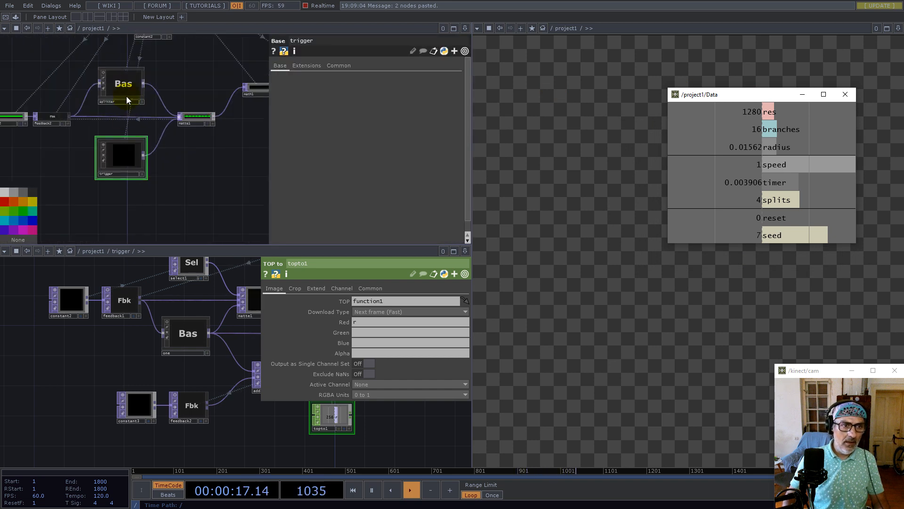
{"action": "left_click", "coordinate": [128, 85]}
{"action": "key", "text": "i"}
{"action": "scroll", "coordinate": [97, 115], "scroll_direction": "up", "scroll_amount": 5}
{"action": "left_click", "coordinate": [122, 143]}
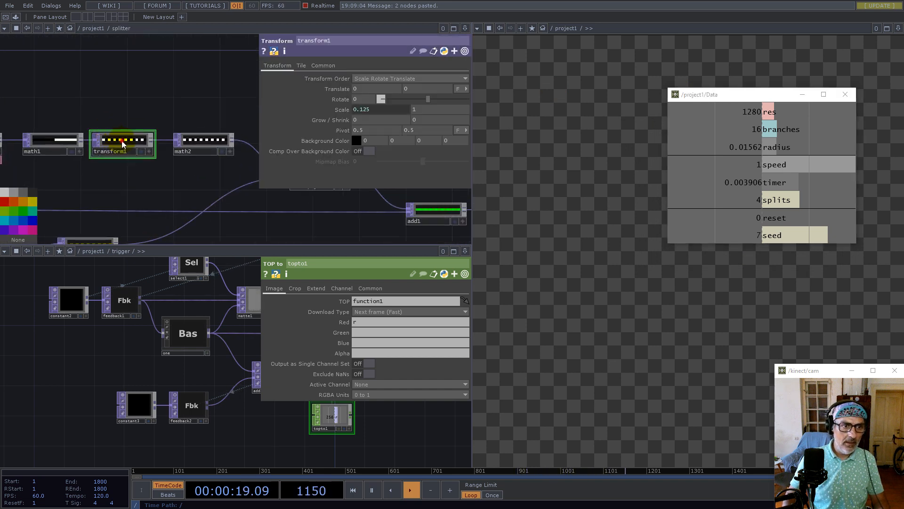
- Rename topto1's Red channel as transform in the trigger network
{"action": "left_click_drag", "start_coordinate": [218, 368], "coordinate": [89, 423]}
{"action": "left_click_drag", "start_coordinate": [264, 454], "coordinate": [216, 397]}
{"action": "scroll", "coordinate": [164, 426], "scroll_direction": "up", "scroll_amount": 5}
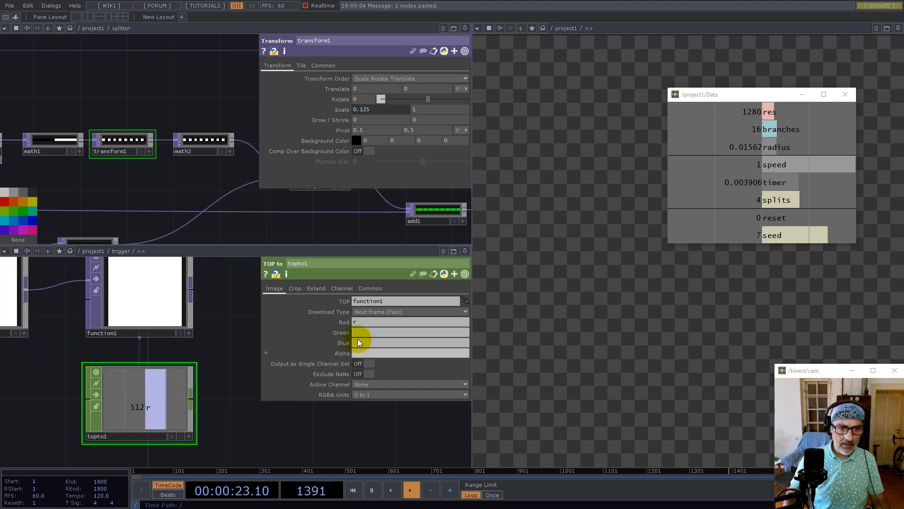
{"action": "left_click", "coordinate": [363, 322]}
{"action": "type", "text": "tra"}
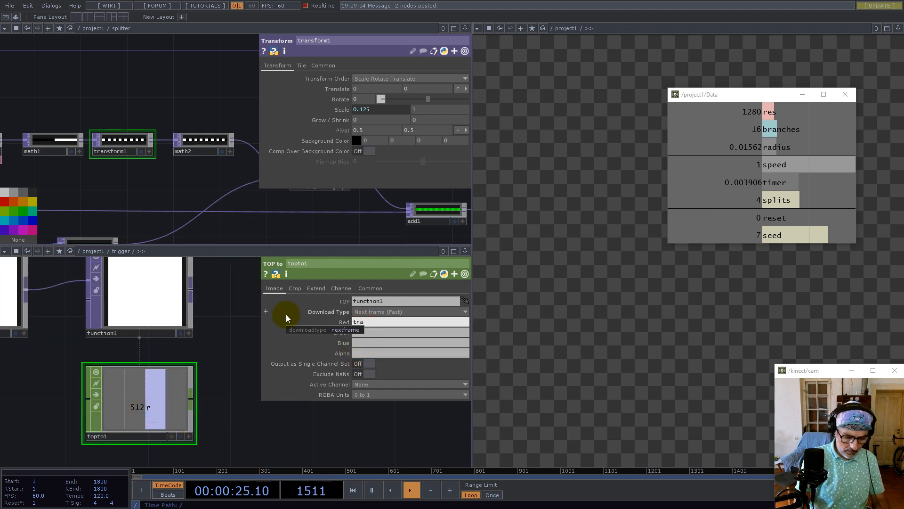
{"action": "type", "text": "nsform"}
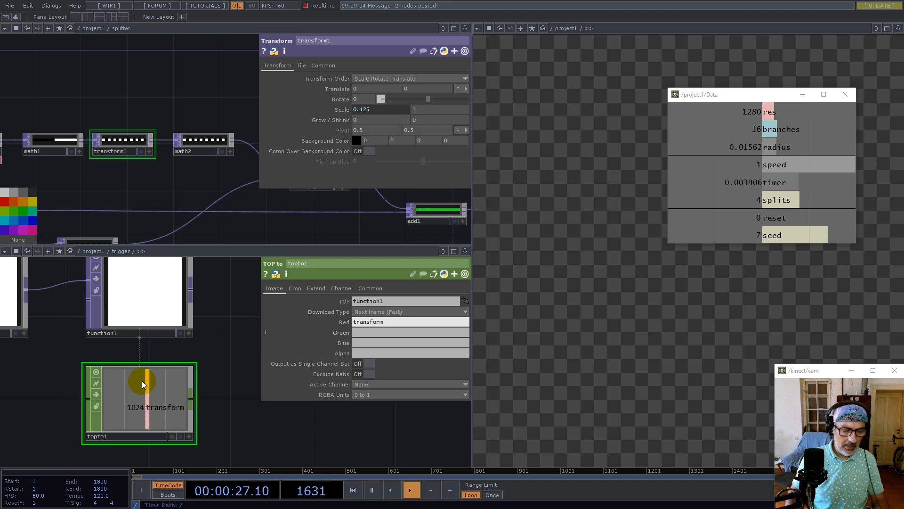
- Make topto1's viewer active and reference its transform channel in the X Scale of the splitter's transform1
{"action": "scroll", "coordinate": [121, 423], "scroll_direction": "down", "scroll_amount": 2}
{"action": "scroll", "coordinate": [121, 423], "scroll_direction": "down", "scroll_amount": 2}
{"action": "left_click", "coordinate": [168, 432]}
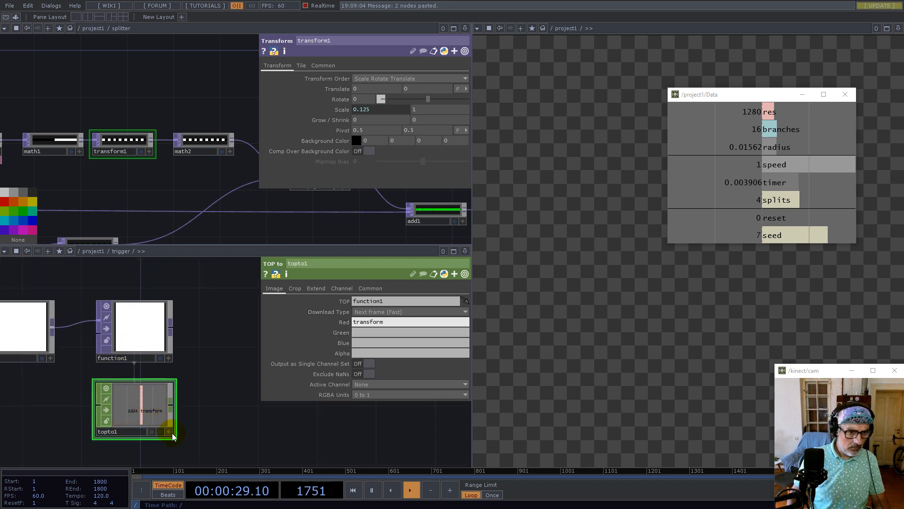
{"action": "left_click_drag", "start_coordinate": [145, 417], "coordinate": [217, 126]}
- Invert transform1's X Scale expression by prefixing the topto1 channel reference with 1/
{"action": "left_click", "coordinate": [368, 108]}
{"action": "double_click", "coordinate": [332, 120]}
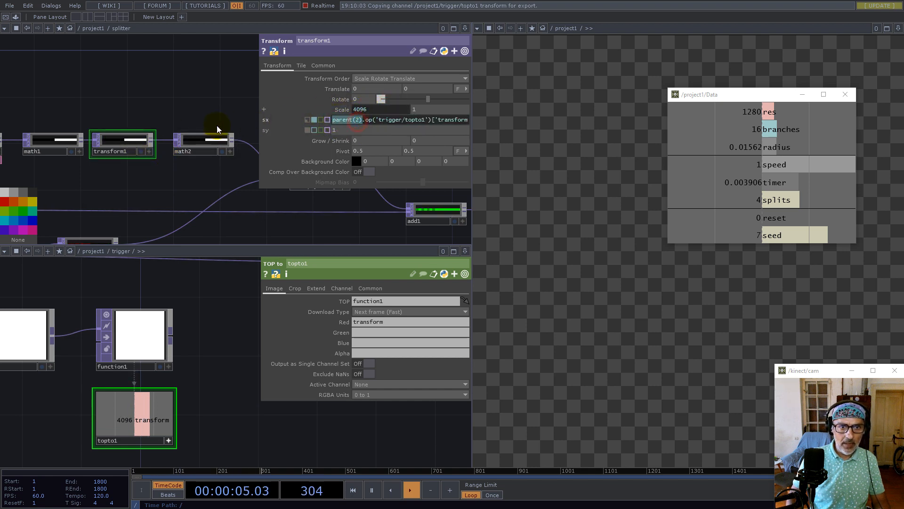
{"action": "left_click", "coordinate": [332, 121]}
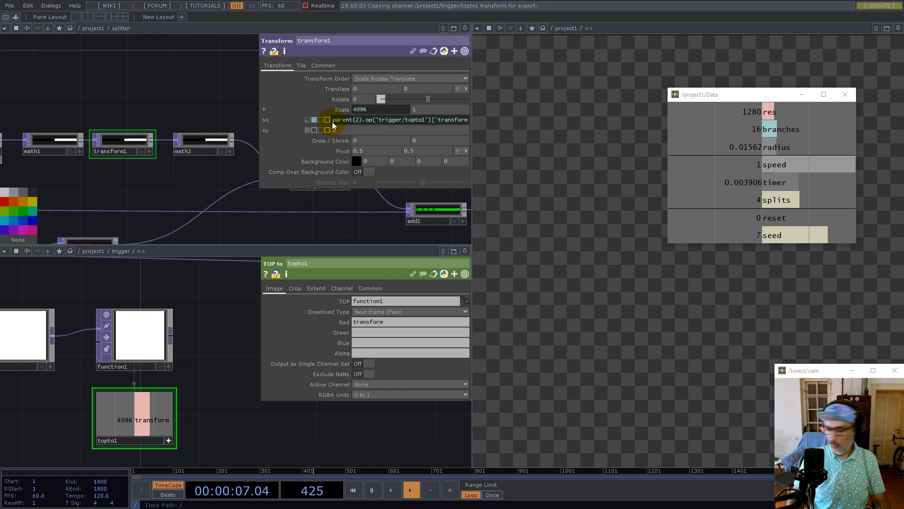
{"action": "type", "text": "1/"}
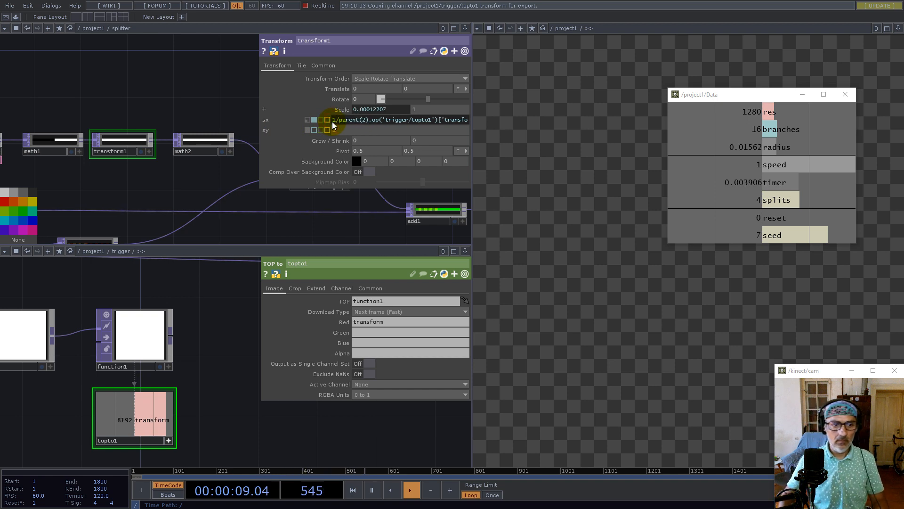
{"action": "left_click", "coordinate": [226, 312]}
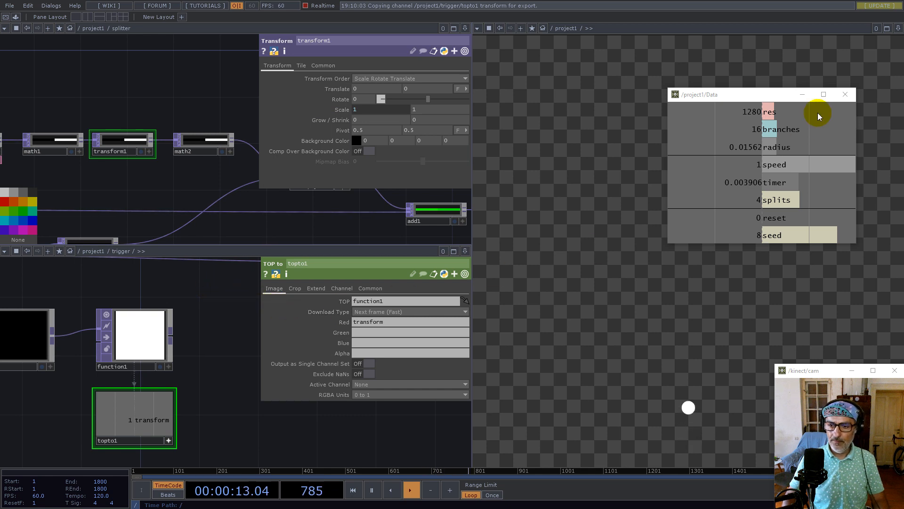
- Move the Data window clear of the branches, close the trigger network pane and return to the project1 network
{"action": "left_click_drag", "start_coordinate": [767, 96], "coordinate": [806, 48]}
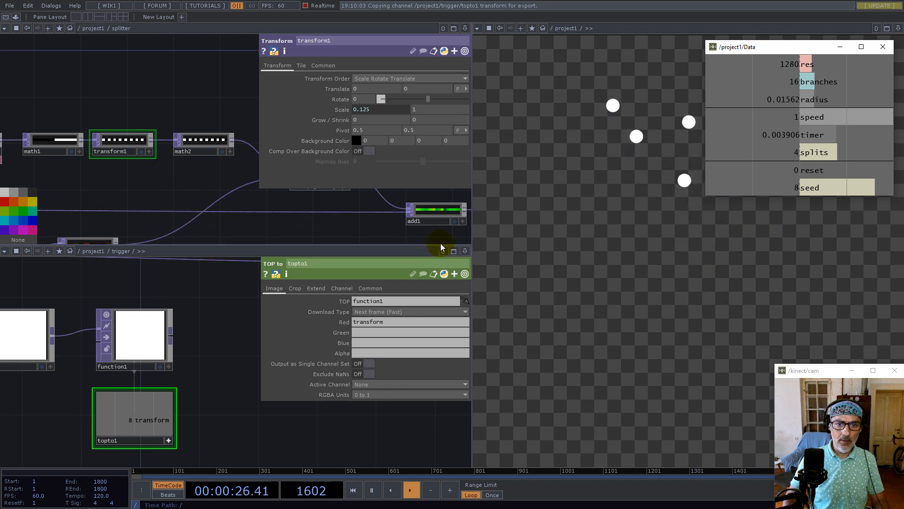
{"action": "left_click", "coordinate": [465, 251]}
{"action": "left_click", "coordinate": [406, 319]}
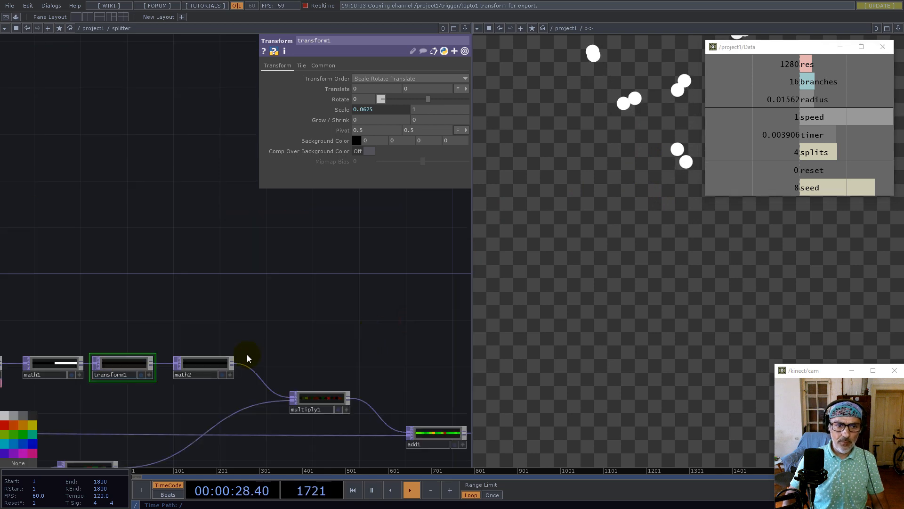
{"action": "scroll", "coordinate": [242, 351], "scroll_direction": "down", "scroll_amount": 6}
{"action": "scroll", "coordinate": [166, 348], "scroll_direction": "down", "scroll_amount": 8}
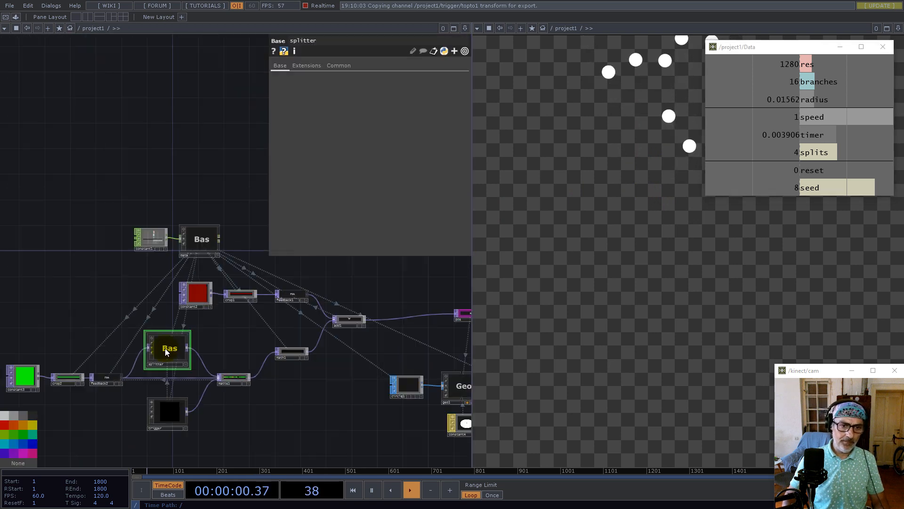
- Show the palette and add the ImageFilters feedback component to the project1 network near render1
{"action": "scroll", "coordinate": [315, 369], "scroll_direction": "up", "scroll_amount": 5}
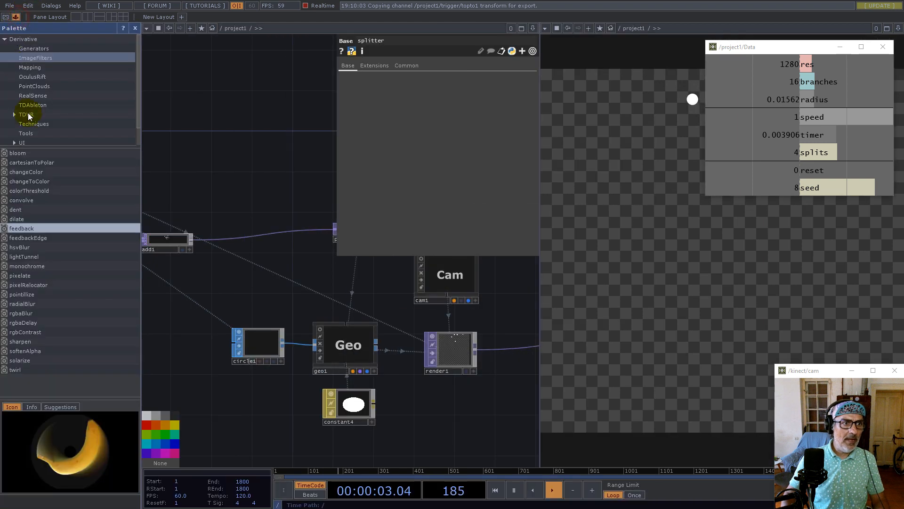
{"action": "left_click", "coordinate": [16, 16]}
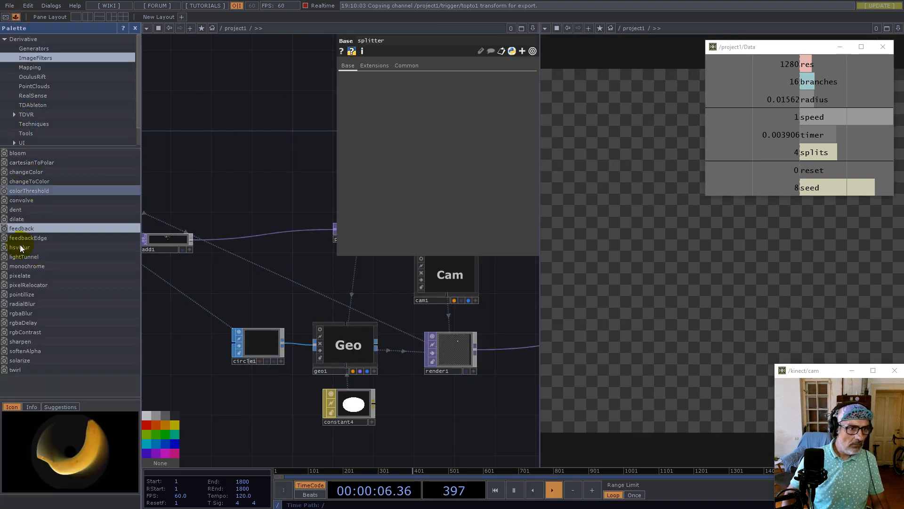
{"action": "left_click_drag", "start_coordinate": [21, 229], "coordinate": [505, 328]}
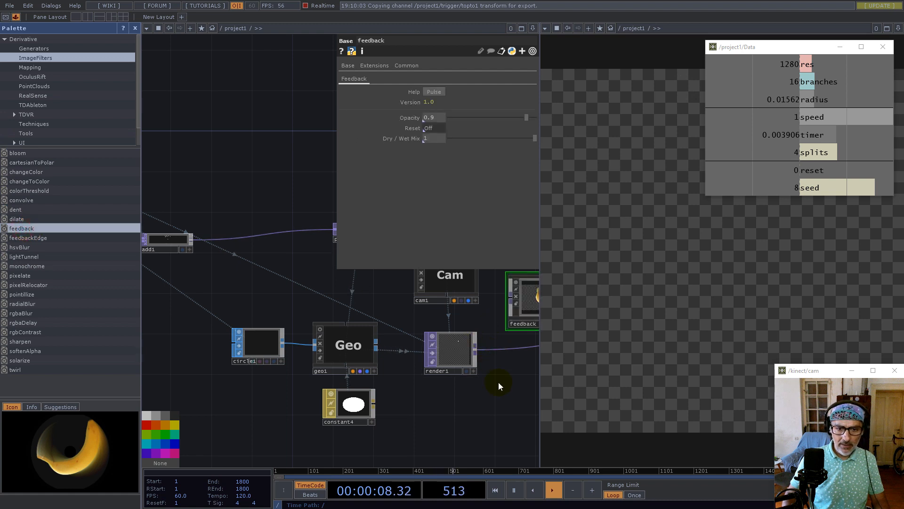
- Move the feedback component between render1 and null1 and wire it from render1 into null1
{"action": "left_click_drag", "start_coordinate": [500, 386], "coordinate": [314, 400]}
{"action": "left_click", "coordinate": [331, 321]}
{"action": "left_click_drag", "start_coordinate": [332, 321], "coordinate": [359, 327]}
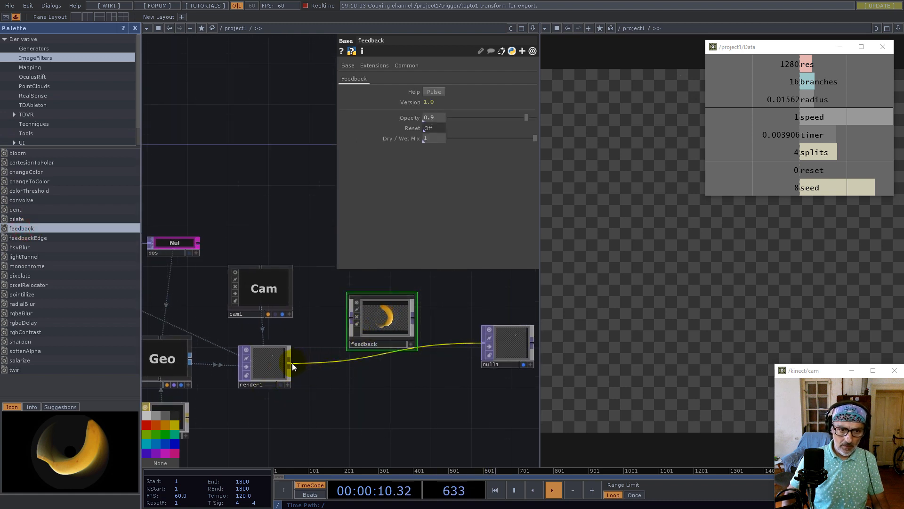
{"action": "left_click_drag", "start_coordinate": [291, 363], "coordinate": [351, 318]}
{"action": "left_click_drag", "start_coordinate": [417, 320], "coordinate": [485, 340]}
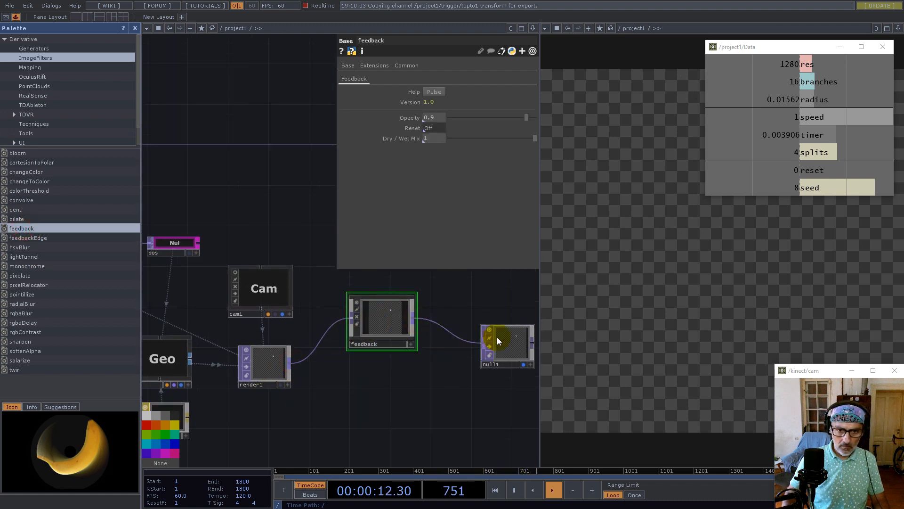
- Reference the Data reset channel in the feedback component's Reset parameter and set its Opacity to 1
{"action": "left_click", "coordinate": [827, 172]}
{"action": "left_click_drag", "start_coordinate": [826, 172], "coordinate": [436, 128]}
{"action": "left_click", "coordinate": [442, 124]}
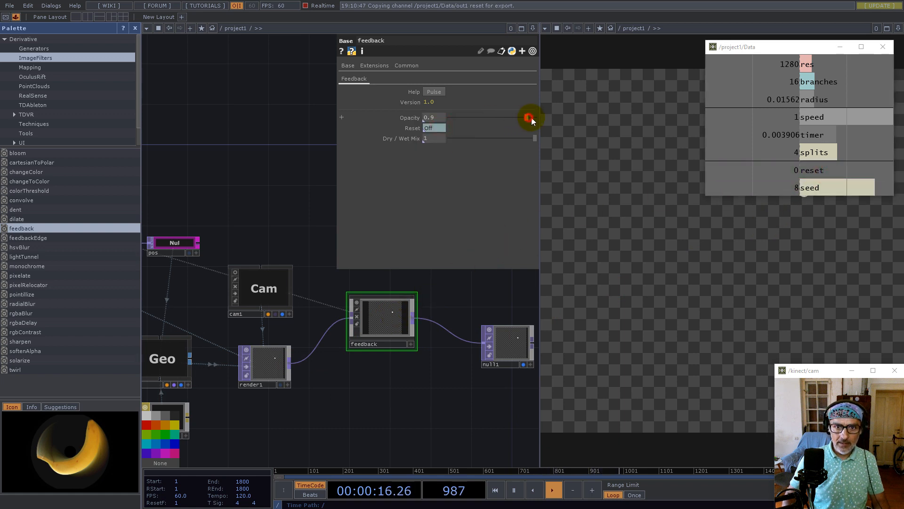
{"action": "left_click_drag", "start_coordinate": [532, 121], "coordinate": [593, 121]}
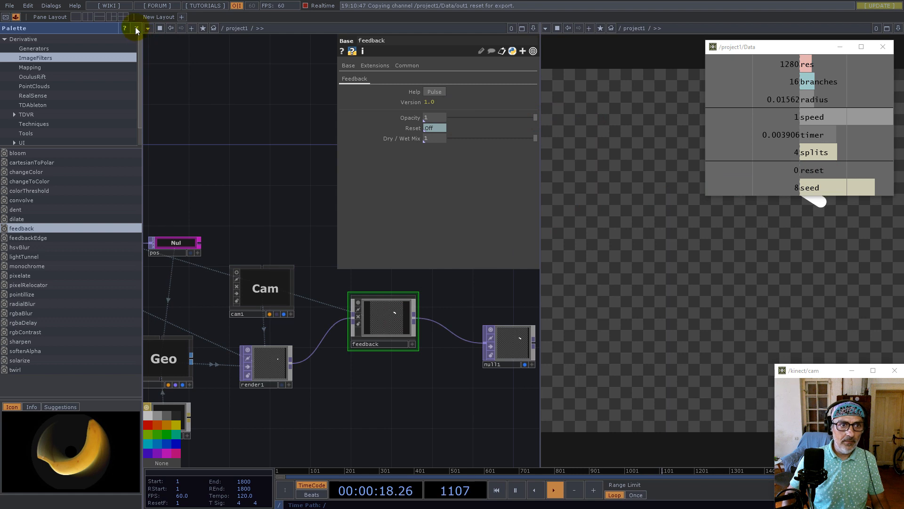
- Close the palette and line up the feedback component and null1 with render1
{"action": "left_click", "coordinate": [137, 29]}
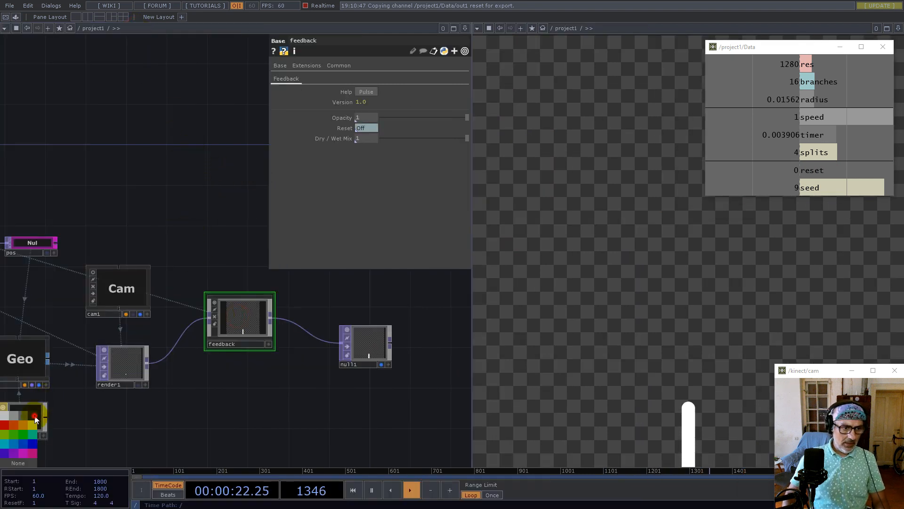
{"action": "left_click_drag", "start_coordinate": [222, 329], "coordinate": [212, 380]}
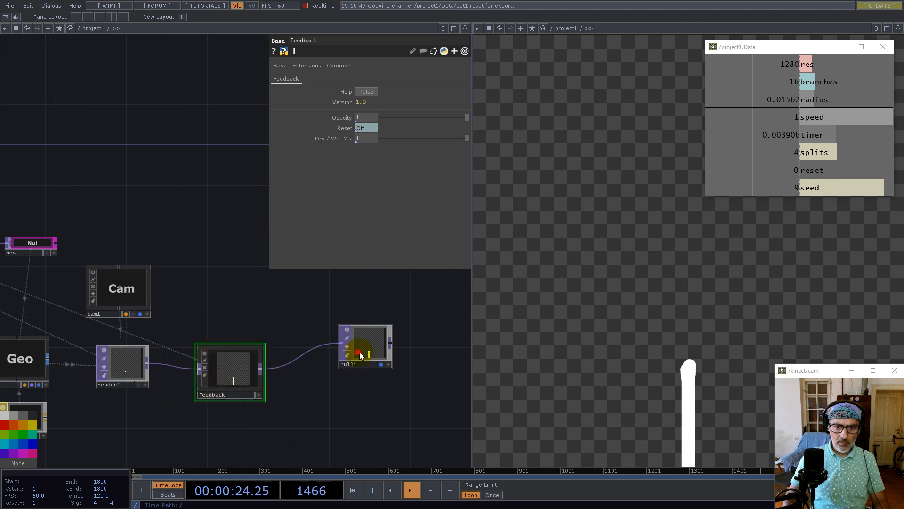
{"action": "left_click_drag", "start_coordinate": [360, 356], "coordinate": [381, 354]}
- Add a Ramp TOP to the project1 network, in the empty area near the Data component
{"action": "left_click_drag", "start_coordinate": [142, 187], "coordinate": [202, 190]}
{"action": "middle_click_drag", "start_coordinate": [250, 269], "coordinate": [182, 318]}
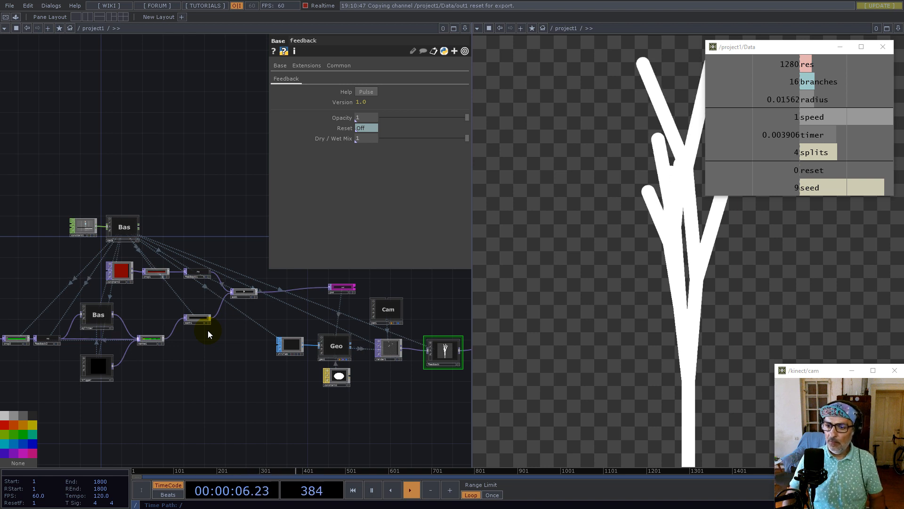
{"action": "double_click", "coordinate": [178, 179]}
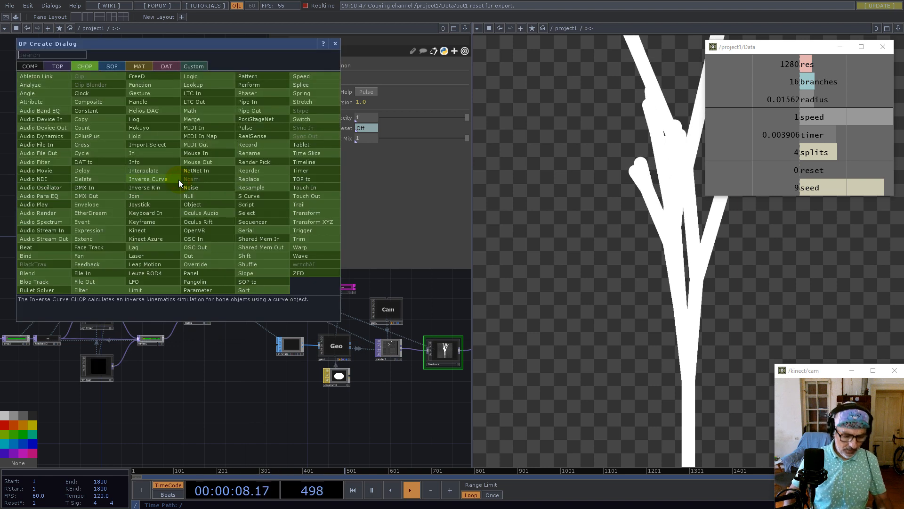
{"action": "type", "text": "ram"}
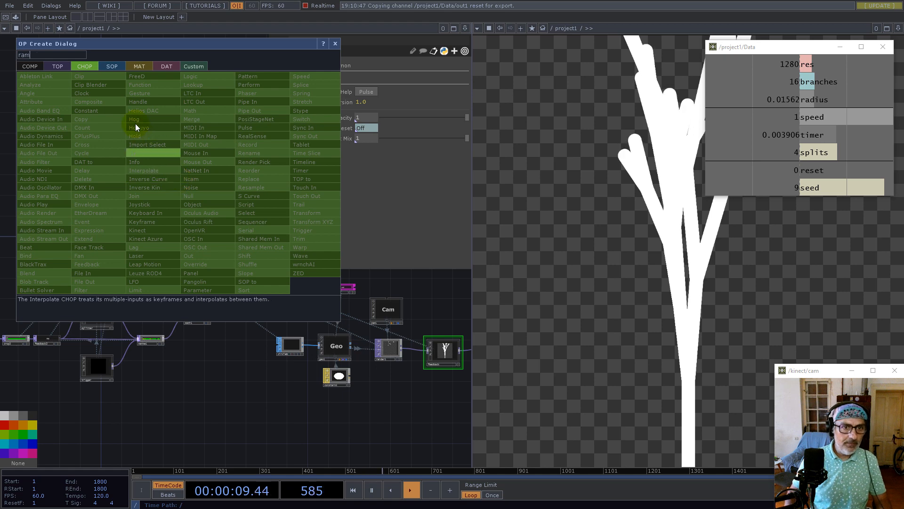
{"action": "left_click", "coordinate": [63, 66]}
{"action": "left_click", "coordinate": [190, 111]}
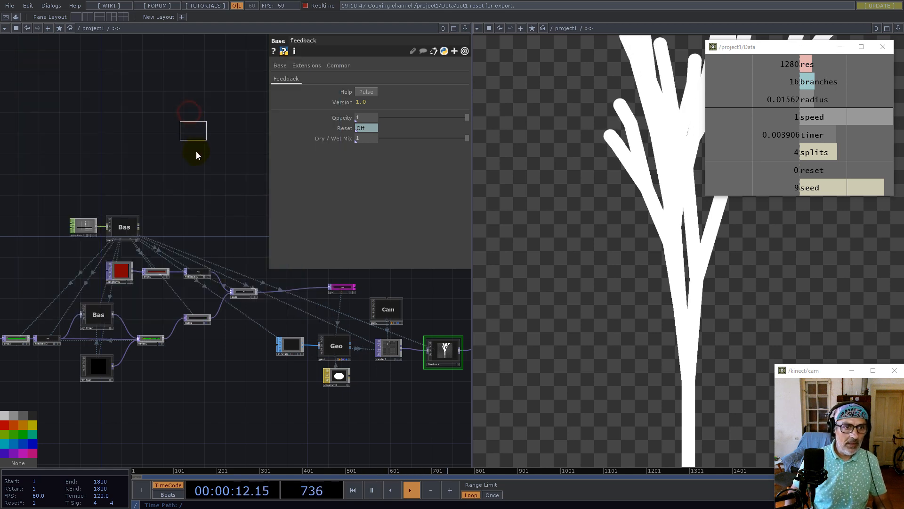
{"action": "left_click", "coordinate": [220, 200]}
- Reference the Data branches channel as the ramp's resolution width and set its resolution height to 1
{"action": "left_click_drag", "start_coordinate": [138, 208], "coordinate": [105, 293]}
{"action": "scroll", "coordinate": [35, 334], "scroll_direction": "up", "scroll_amount": 3}
{"action": "scroll", "coordinate": [174, 343], "scroll_direction": "up", "scroll_amount": 5}
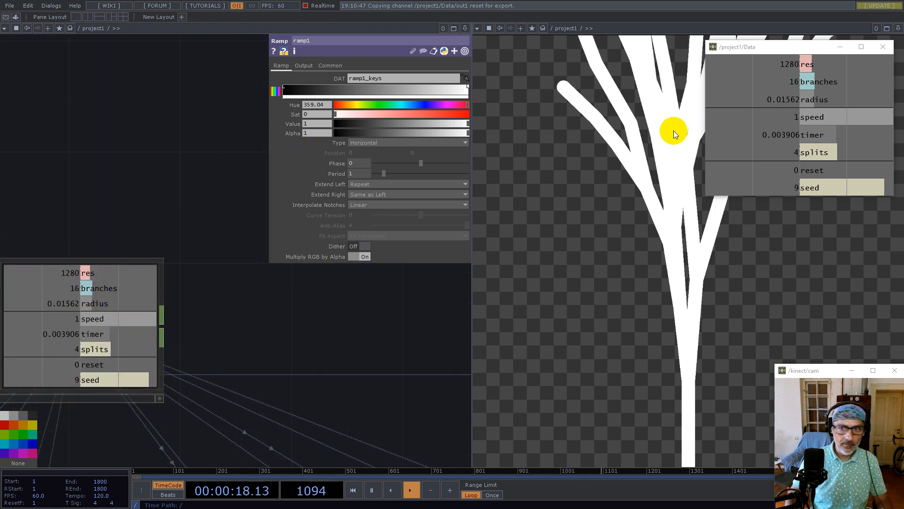
{"action": "left_click_drag", "start_coordinate": [808, 84], "coordinate": [398, 89]}
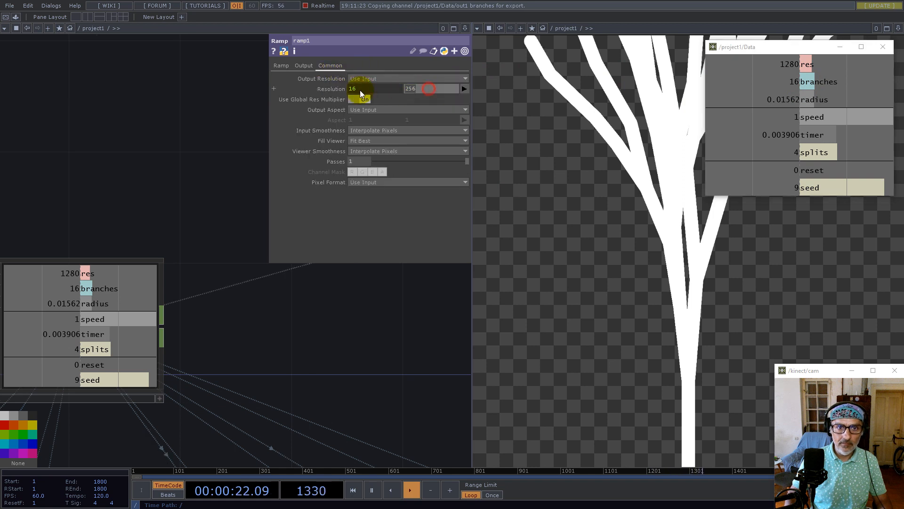
{"action": "scroll", "coordinate": [182, 313], "scroll_direction": "down", "scroll_amount": 5}
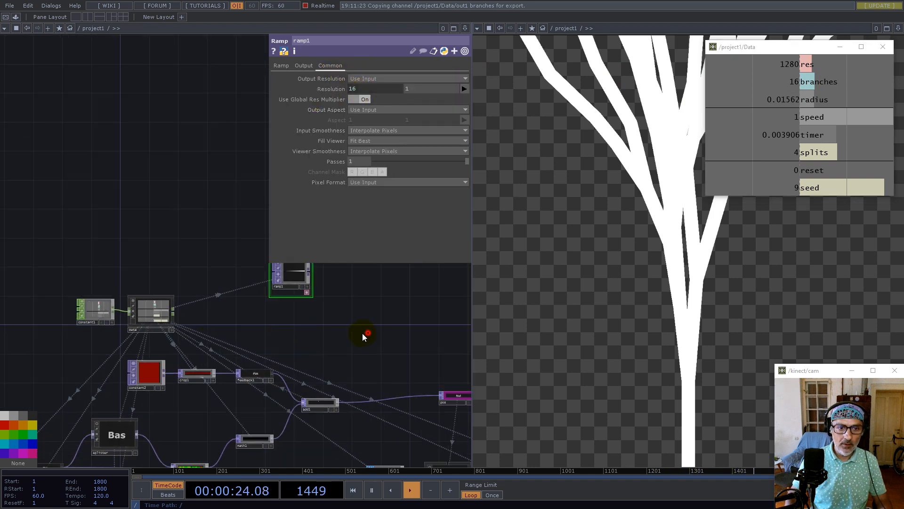
- Append a magenta Null TOP named scale to the output of ramp1
{"action": "left_click_drag", "start_coordinate": [362, 334], "coordinate": [245, 365]}
{"action": "scroll", "coordinate": [186, 308], "scroll_direction": "up", "scroll_amount": 3}
{"action": "left_click", "coordinate": [174, 287]}
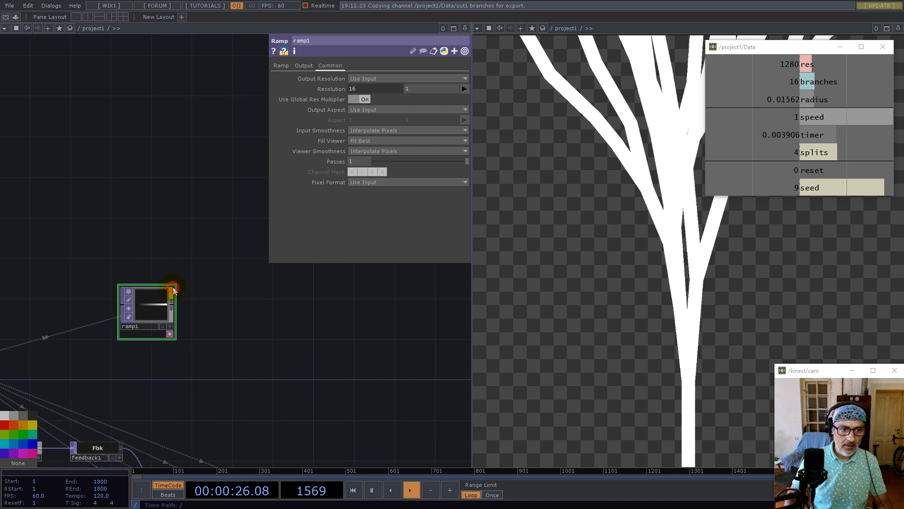
{"action": "left_click", "coordinate": [174, 317]}
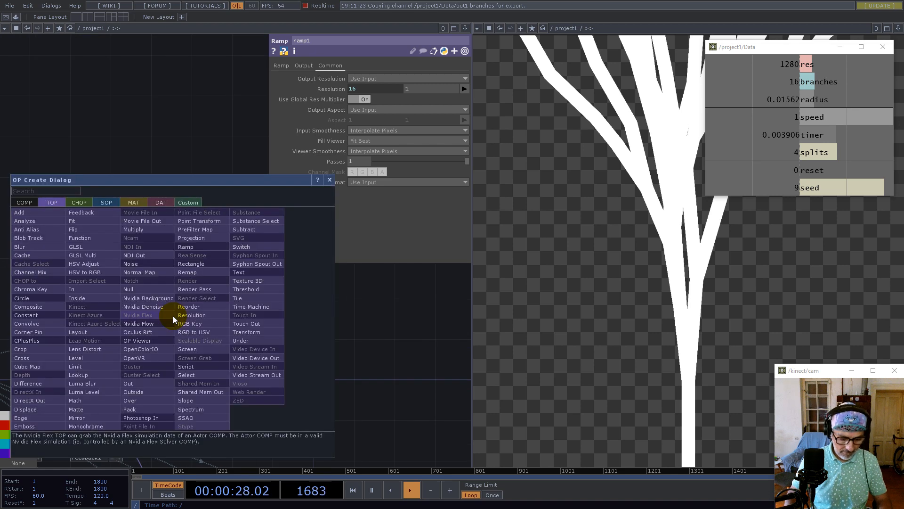
{"action": "left_click", "coordinate": [136, 288]}
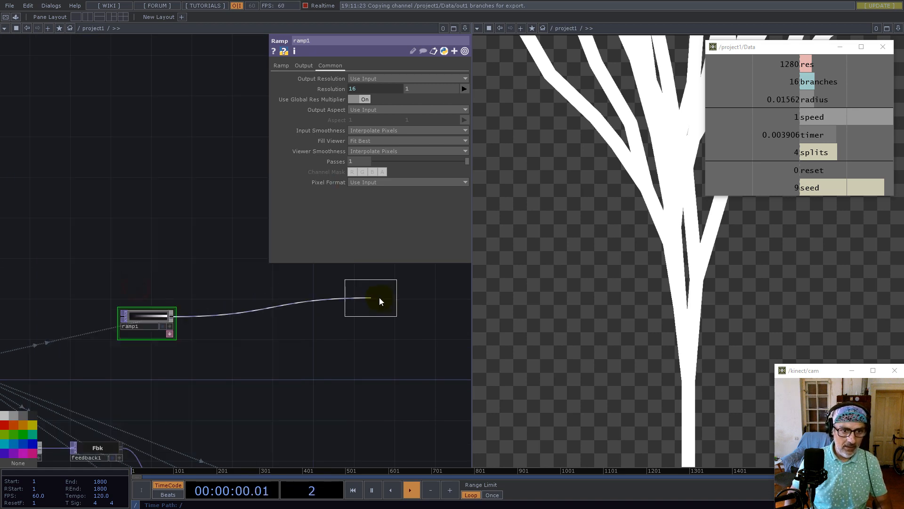
{"action": "left_click", "coordinate": [383, 324]}
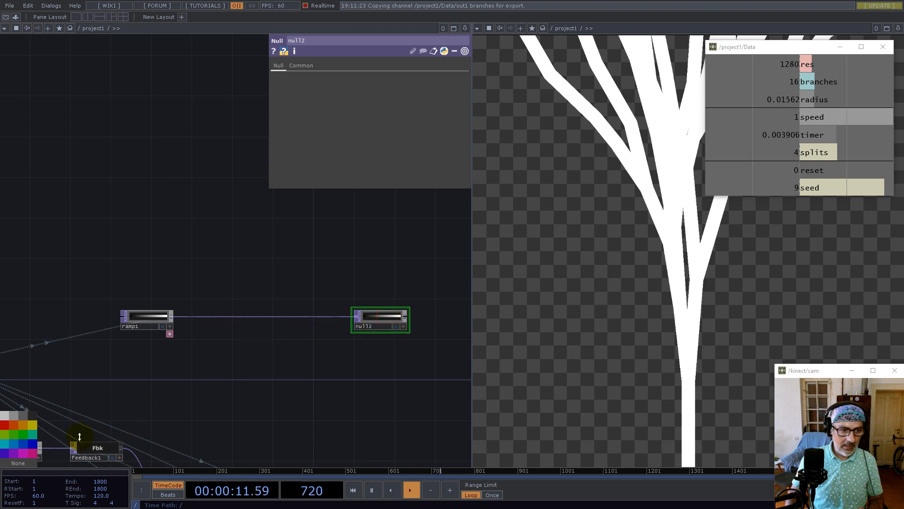
{"action": "left_click", "coordinate": [21, 452]}
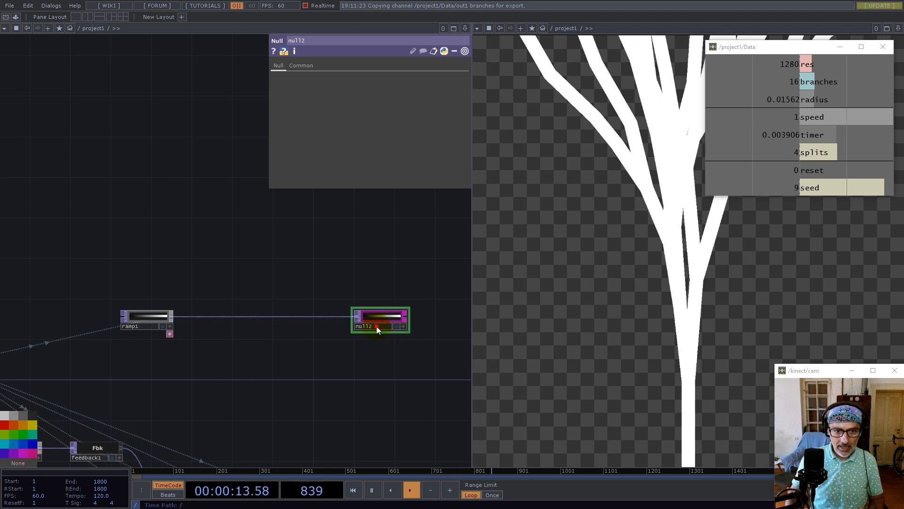
{"action": "key", "text": "Return"}
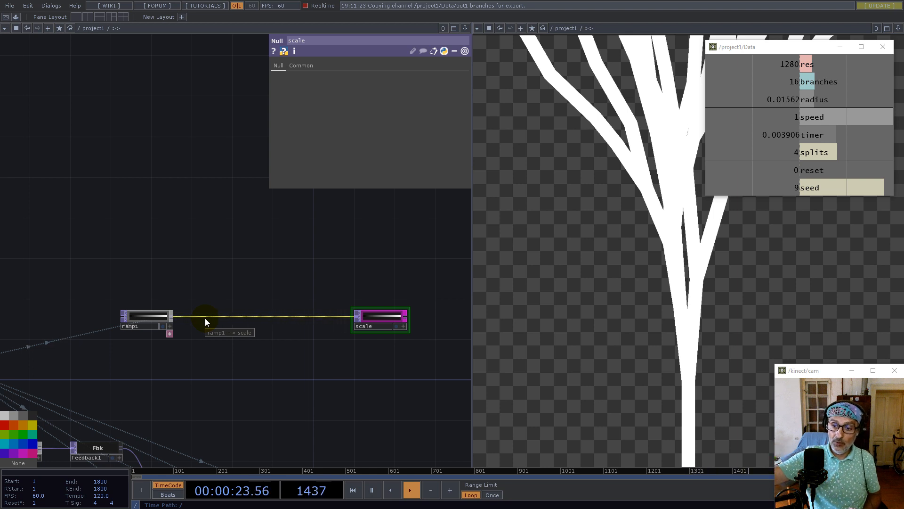
- Inside the trigger component, branch a Limit TOP off add2 and place it beside topto1
{"action": "scroll", "coordinate": [200, 271], "scroll_direction": "down", "scroll_amount": 5}
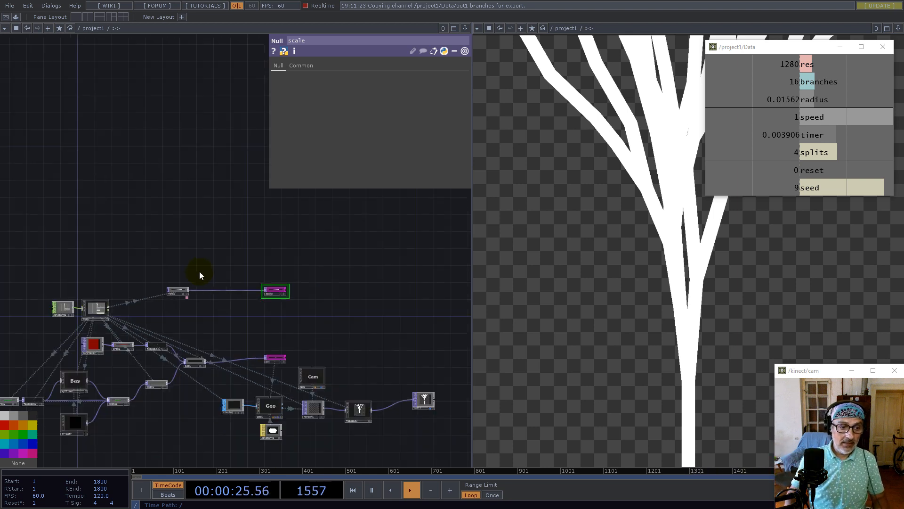
{"action": "left_click", "coordinate": [92, 405]}
{"action": "key", "text": "i"}
{"action": "left_click_drag", "start_coordinate": [230, 377], "coordinate": [352, 298]}
{"action": "scroll", "coordinate": [343, 325], "scroll_direction": "down", "scroll_amount": 5}
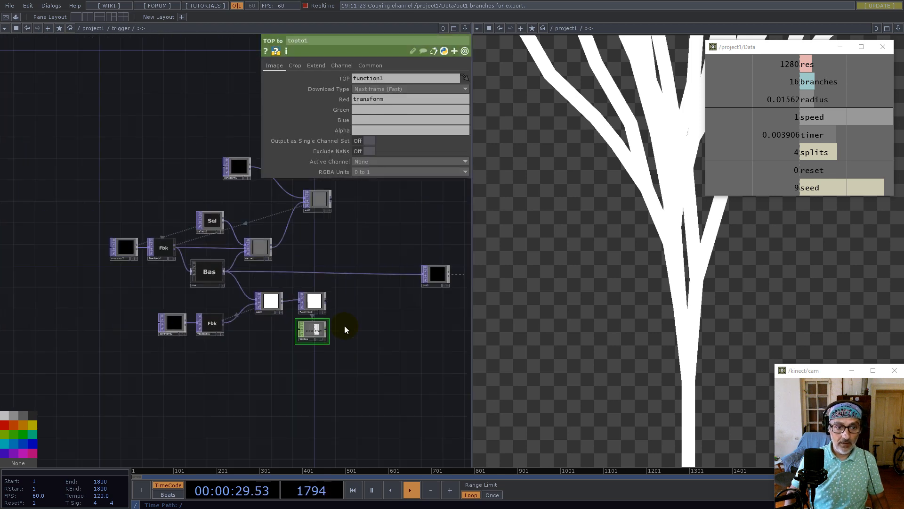
{"action": "left_click_drag", "start_coordinate": [359, 341], "coordinate": [325, 348]}
{"action": "scroll", "coordinate": [270, 332], "scroll_direction": "up", "scroll_amount": 2}
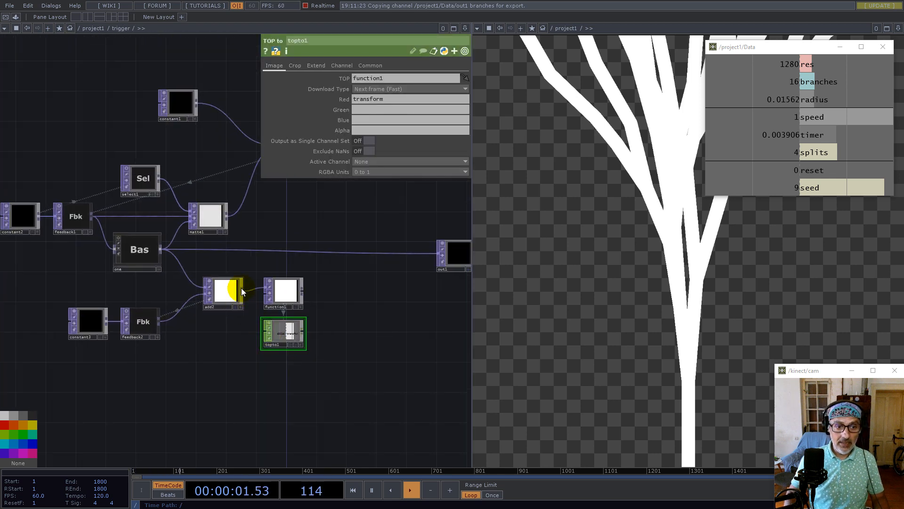
{"action": "right_click", "coordinate": [242, 287]}
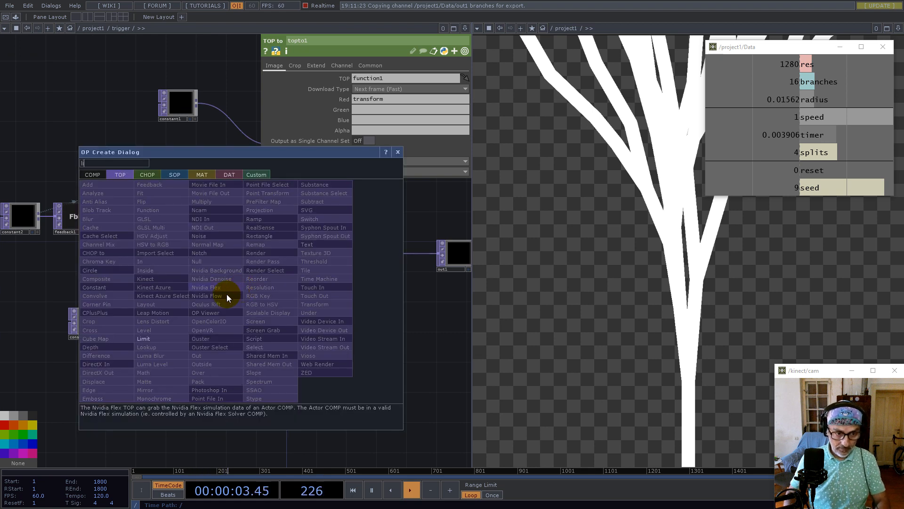
{"action": "left_click", "coordinate": [153, 336]}
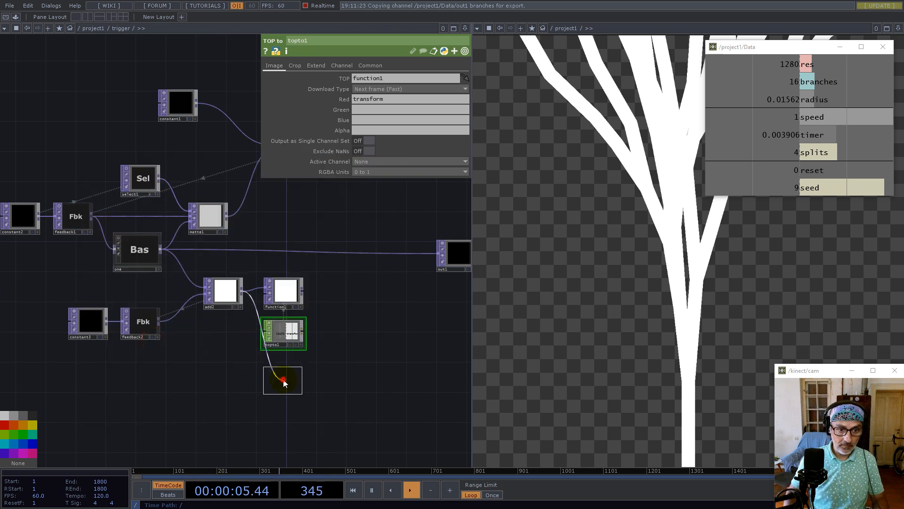
{"action": "left_click", "coordinate": [283, 376]}
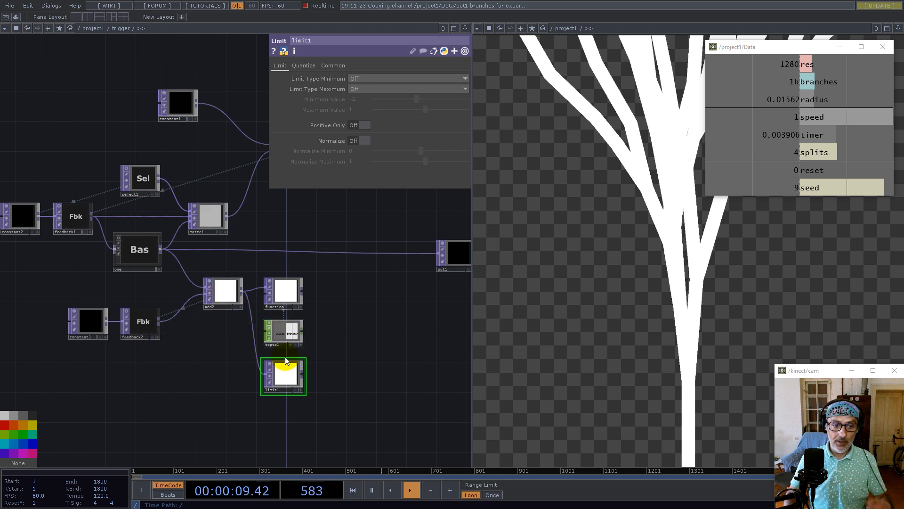
{"action": "left_click_drag", "start_coordinate": [287, 371], "coordinate": [343, 360]}
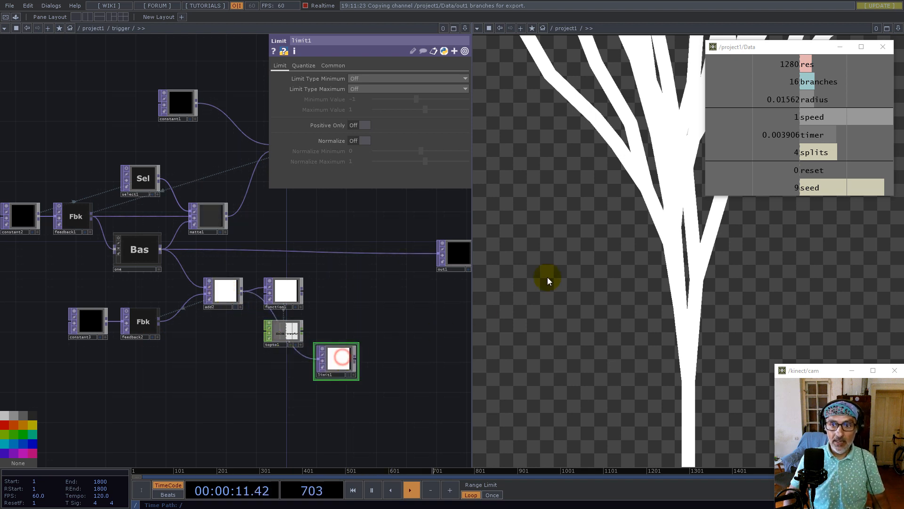
{"action": "left_click", "coordinate": [816, 154]}
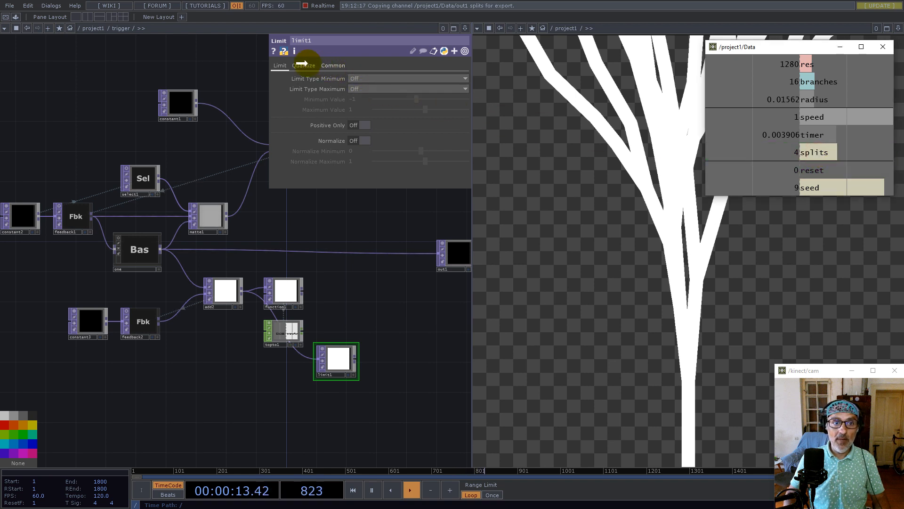
{"action": "left_click", "coordinate": [304, 66]}
{"action": "left_click", "coordinate": [796, 153]}
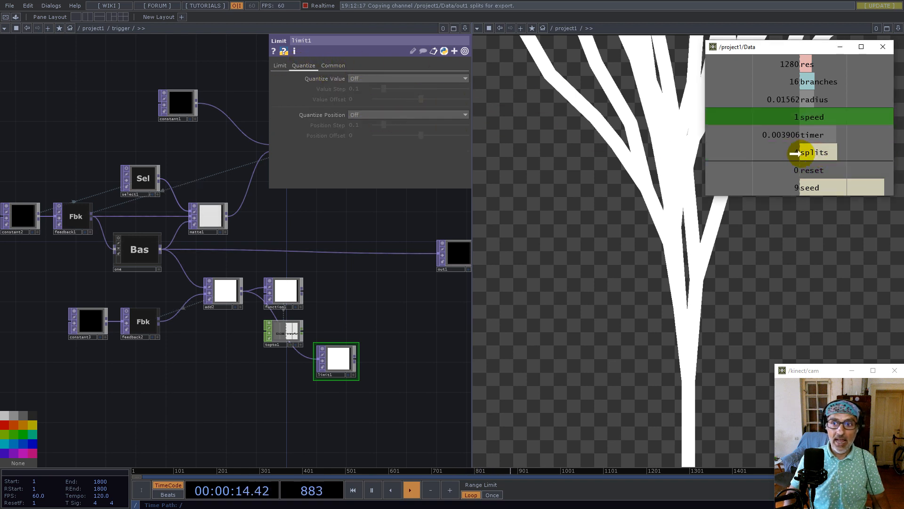
{"action": "left_click", "coordinate": [390, 79]}
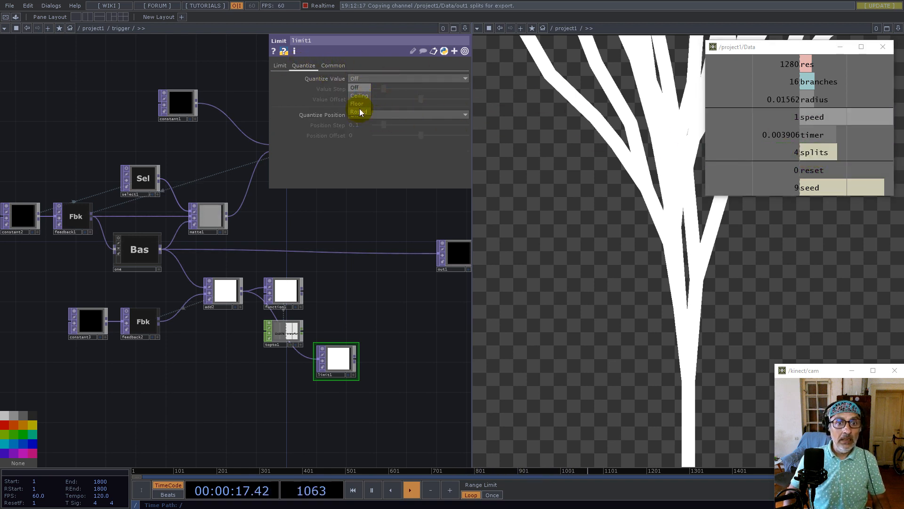
- Clamp limit1 at both ends with a minimum of 0 and the Data splits channel referenced as the maximum
{"action": "left_click", "coordinate": [279, 66]}
{"action": "left_click", "coordinate": [358, 79]}
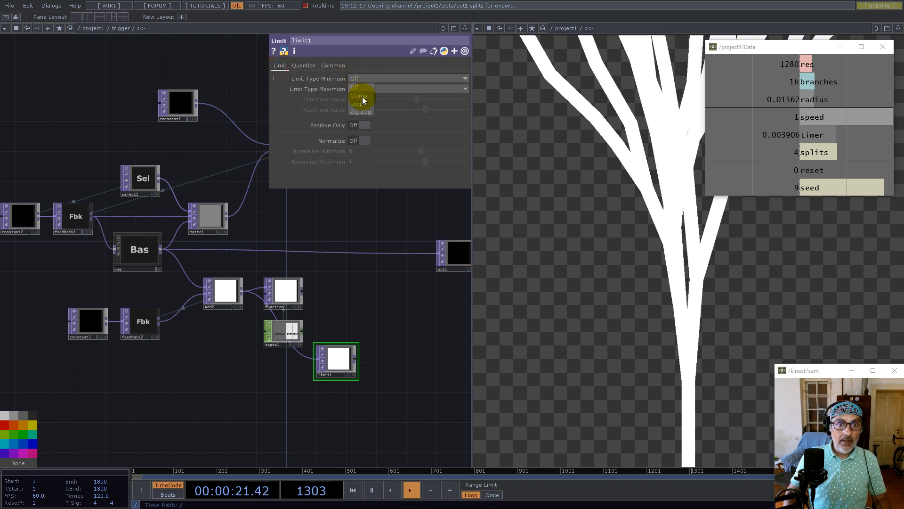
{"action": "left_click", "coordinate": [363, 97]}
{"action": "left_click", "coordinate": [369, 89]}
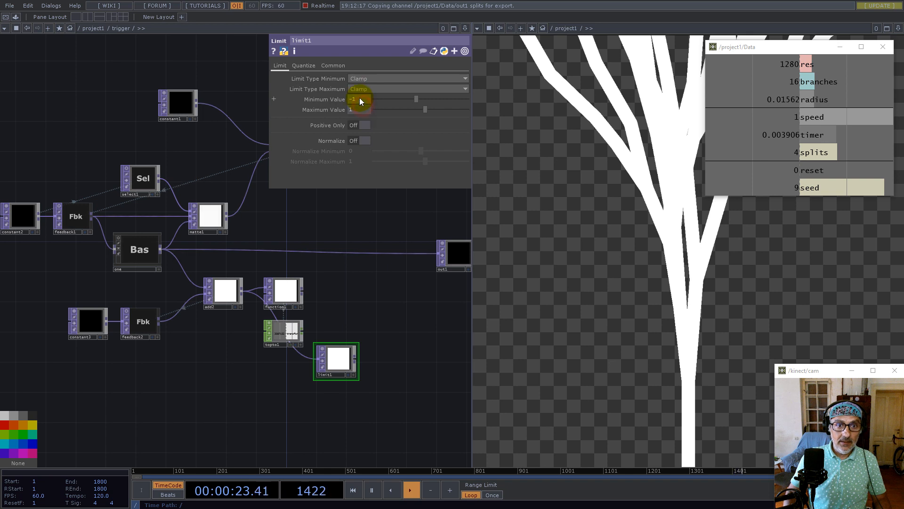
{"action": "type", "text": "0"}
{"action": "key", "text": "Return"}
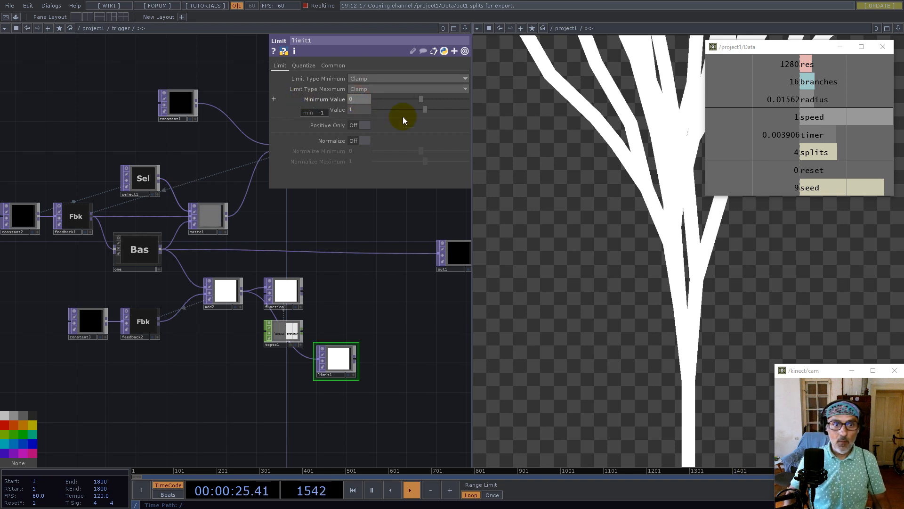
{"action": "left_click_drag", "start_coordinate": [813, 154], "coordinate": [359, 109]}
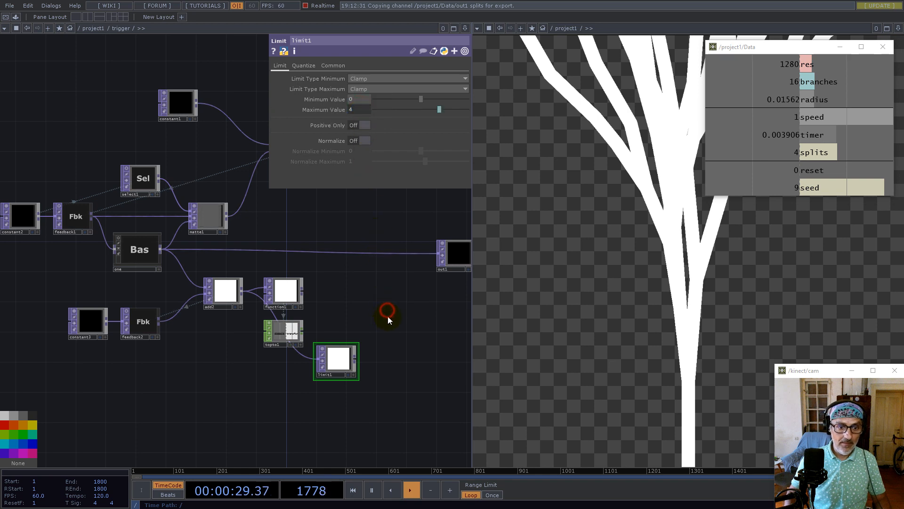
- Add a Math TOP after limit1, wired from its output
{"action": "left_click_drag", "start_coordinate": [388, 316], "coordinate": [208, 300]}
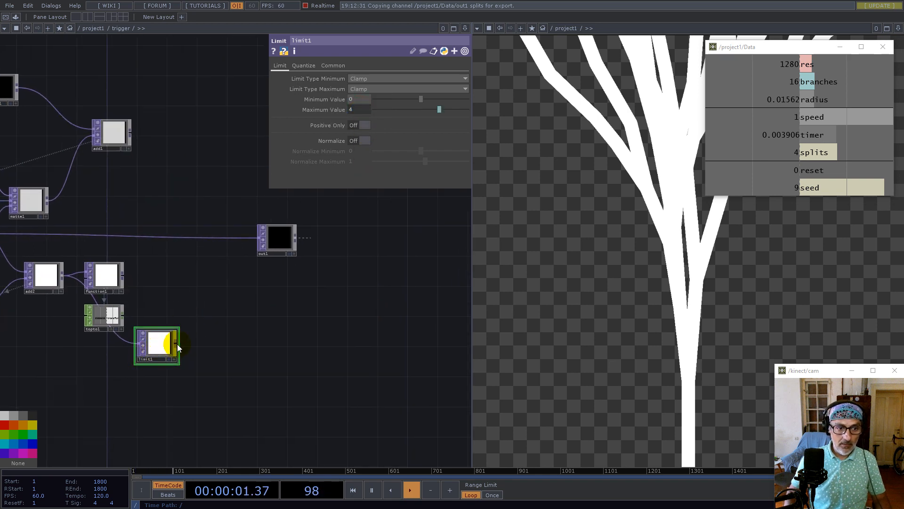
{"action": "left_click", "coordinate": [177, 345]}
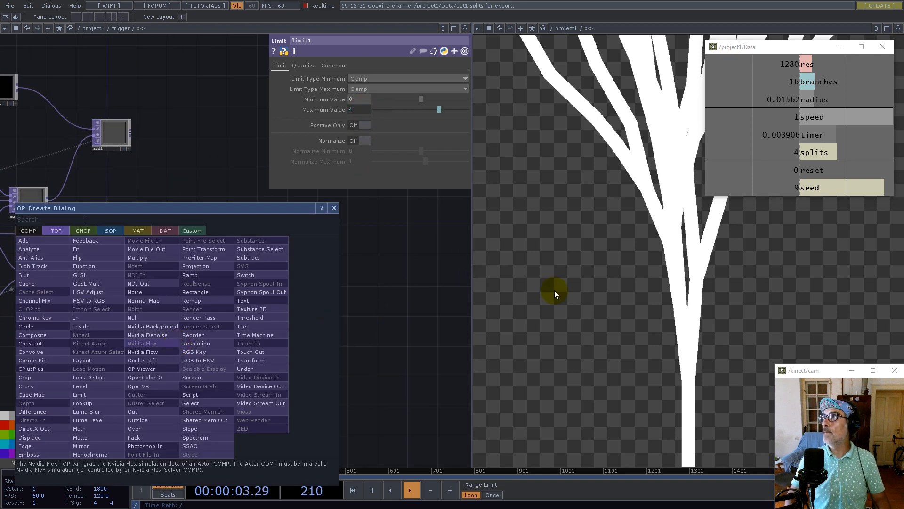
{"action": "key", "text": "Escape"}
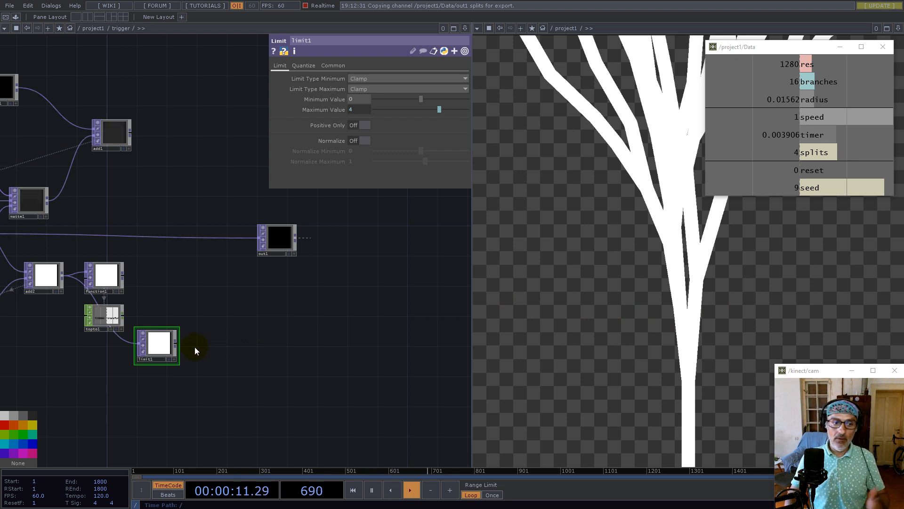
{"action": "left_click", "coordinate": [153, 349]}
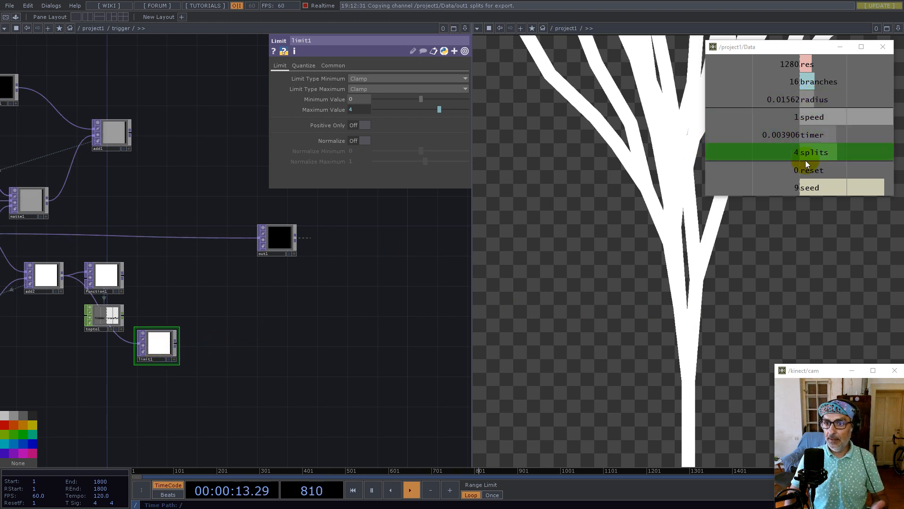
{"action": "right_click", "coordinate": [177, 342]}
{"action": "type", "text": "mat"}
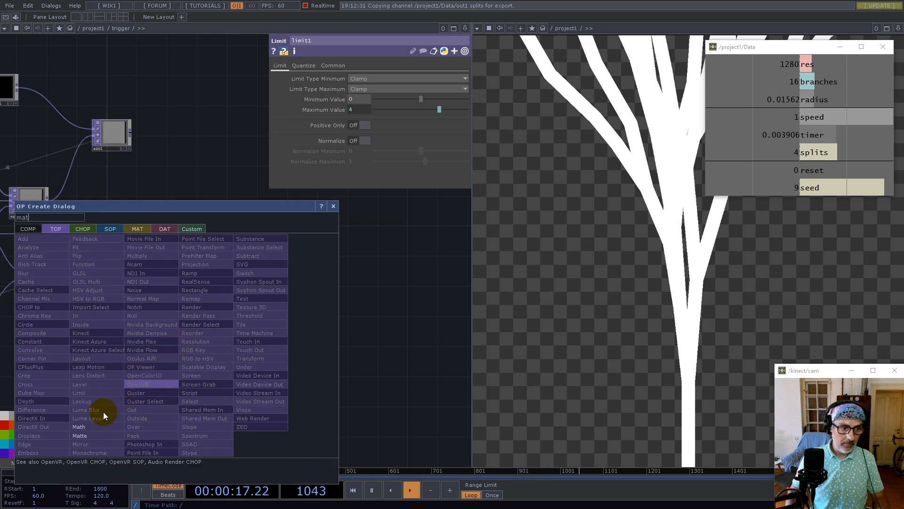
{"action": "left_click", "coordinate": [92, 426]}
{"action": "left_click", "coordinate": [215, 349]}
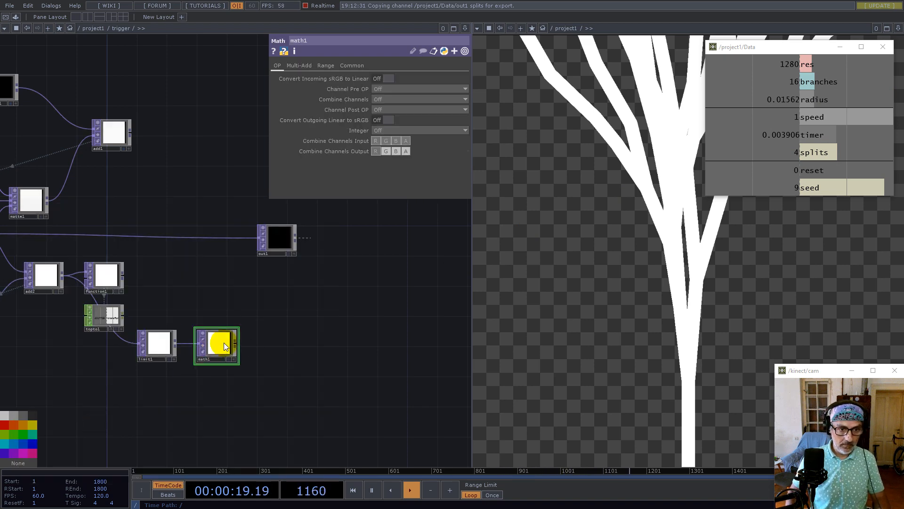
- Reference the Data splits channel as the upper bound of math1's From Range
{"action": "left_click", "coordinate": [330, 66]}
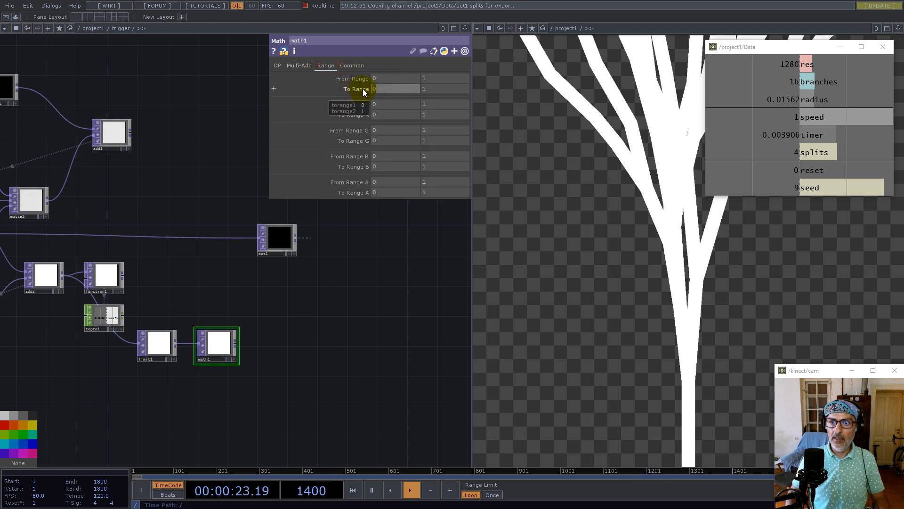
{"action": "left_click", "coordinate": [837, 167]}
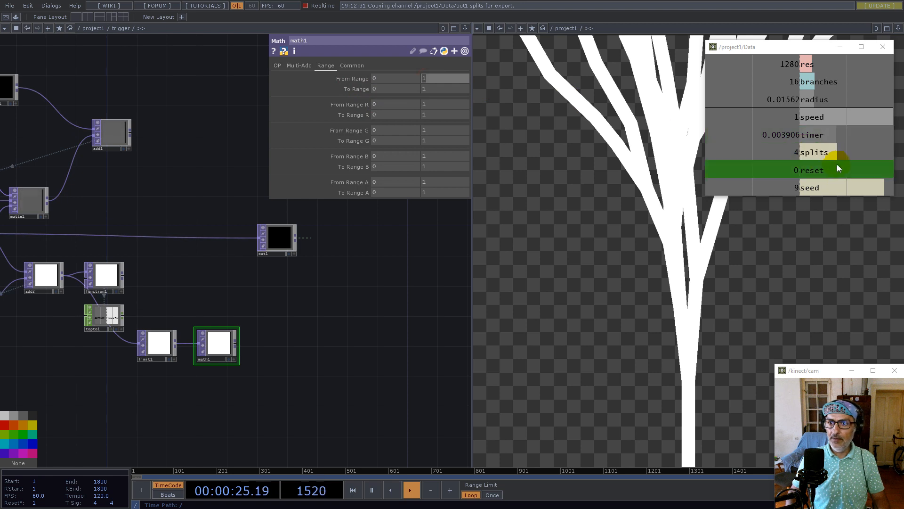
{"action": "left_click_drag", "start_coordinate": [837, 165], "coordinate": [448, 76]}
{"action": "left_click", "coordinate": [448, 76]}
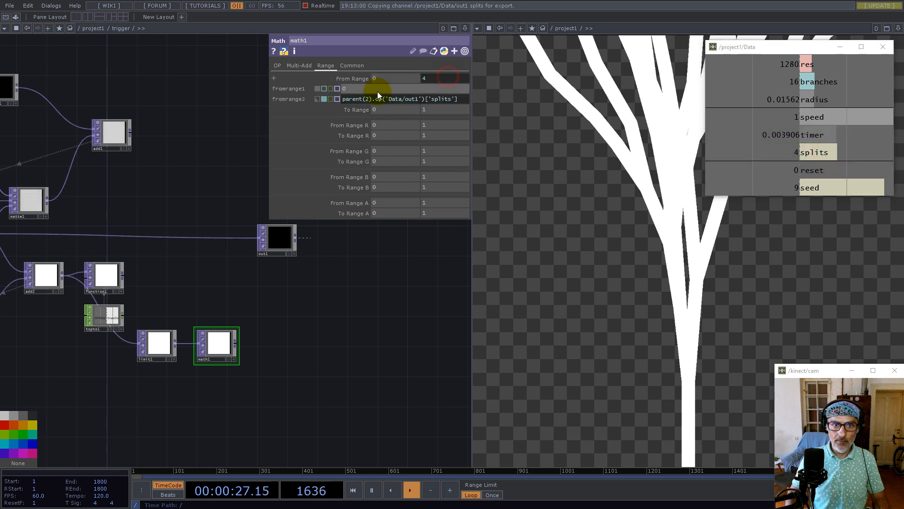
{"action": "left_click", "coordinate": [359, 80]}
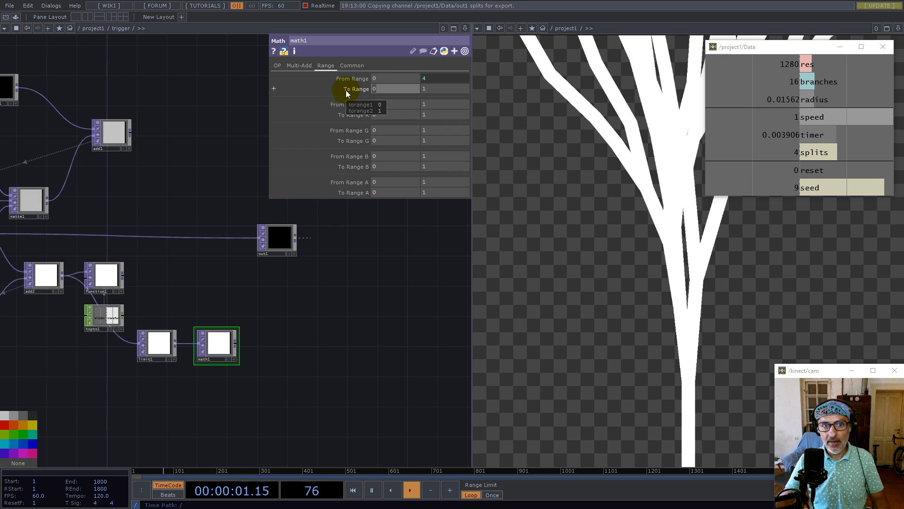
- Set math1's To Range to start at 1 and end at 1 divided by the Data splits channel
{"action": "type", "text": "1"}
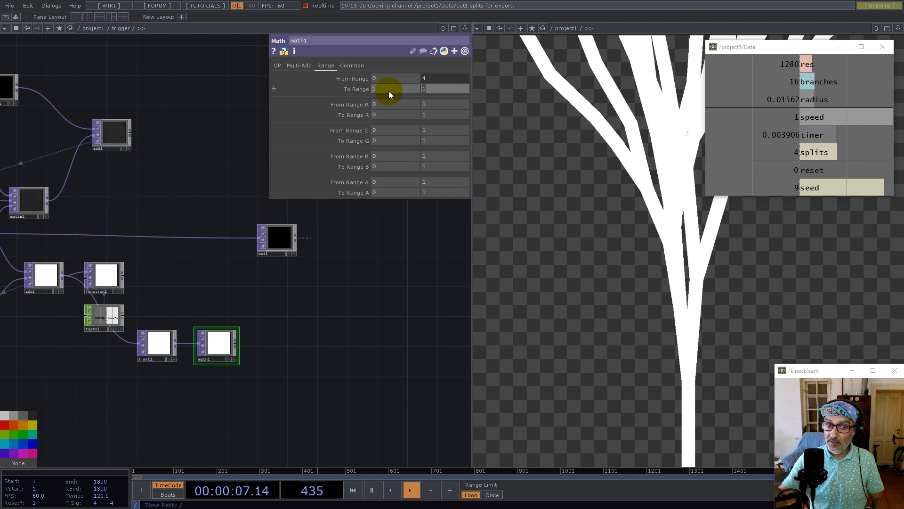
{"action": "left_click_drag", "start_coordinate": [822, 153], "coordinate": [446, 89]}
{"action": "left_click", "coordinate": [450, 89]}
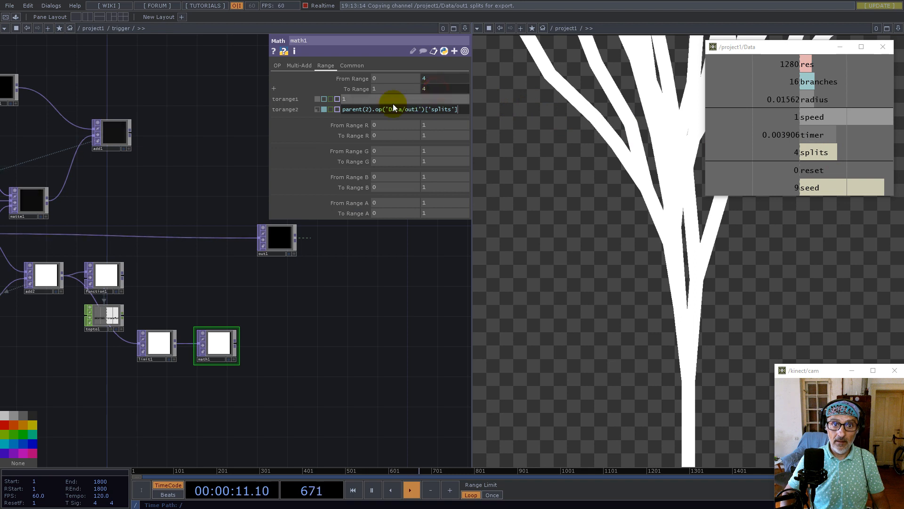
{"action": "left_click", "coordinate": [343, 109]}
{"action": "type", "text": "1/"}
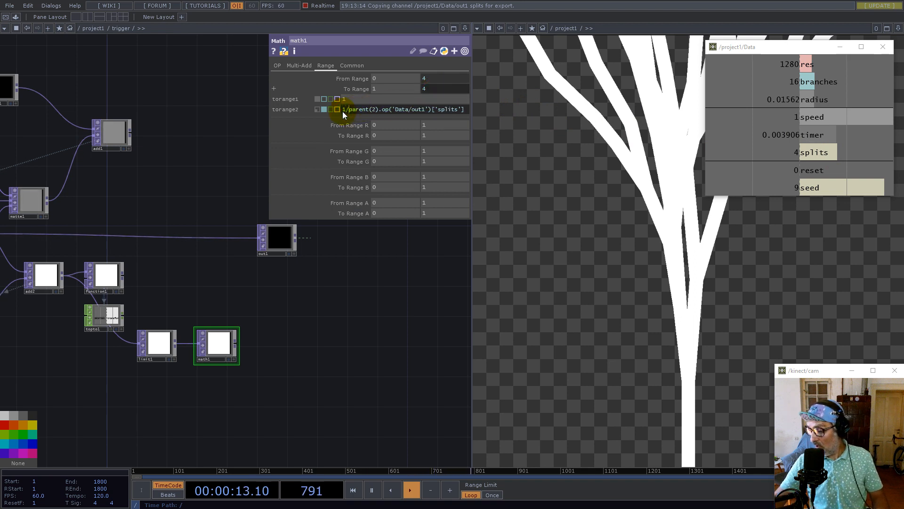
{"action": "key", "text": "Return"}
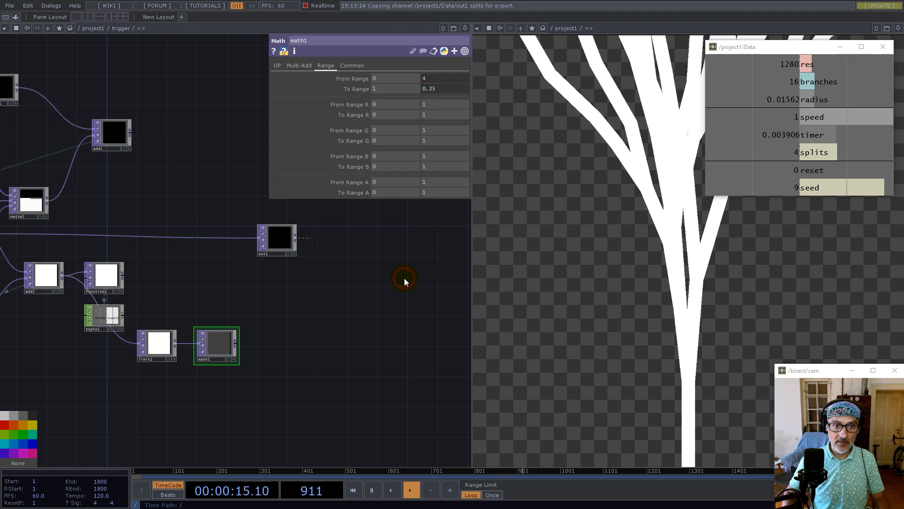
- Add an Out TOP wired from math1's output
{"action": "scroll", "coordinate": [352, 332], "scroll_direction": "down", "scroll_amount": 3}
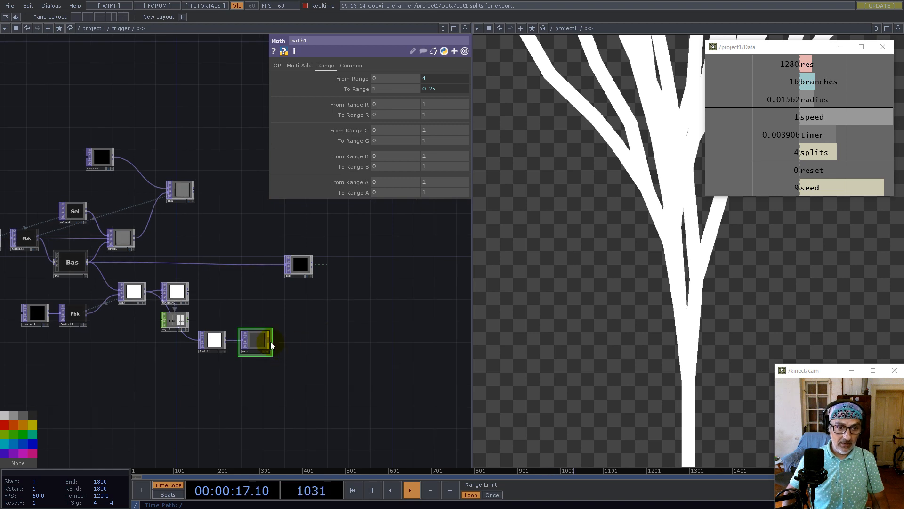
{"action": "key", "text": "Tab"}
{"action": "type", "text": "out"}
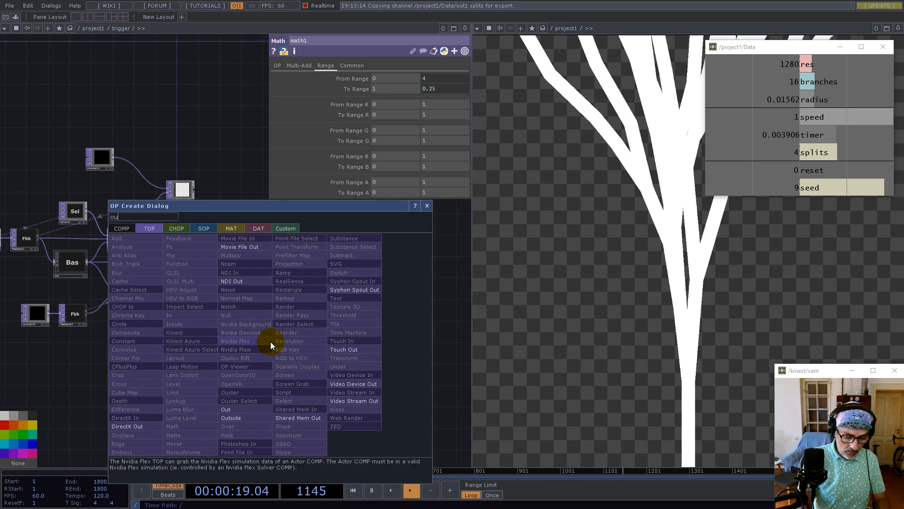
{"action": "left_click", "coordinate": [233, 409]}
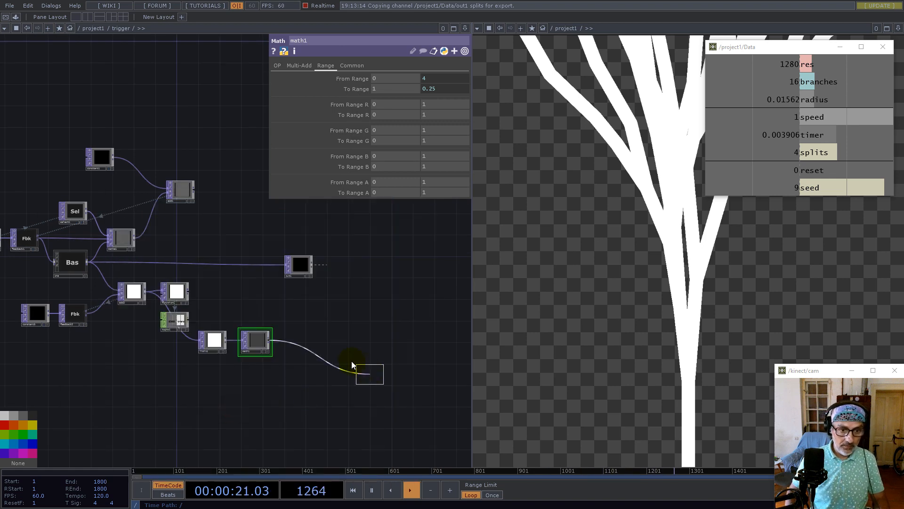
{"action": "left_click", "coordinate": [309, 340]}
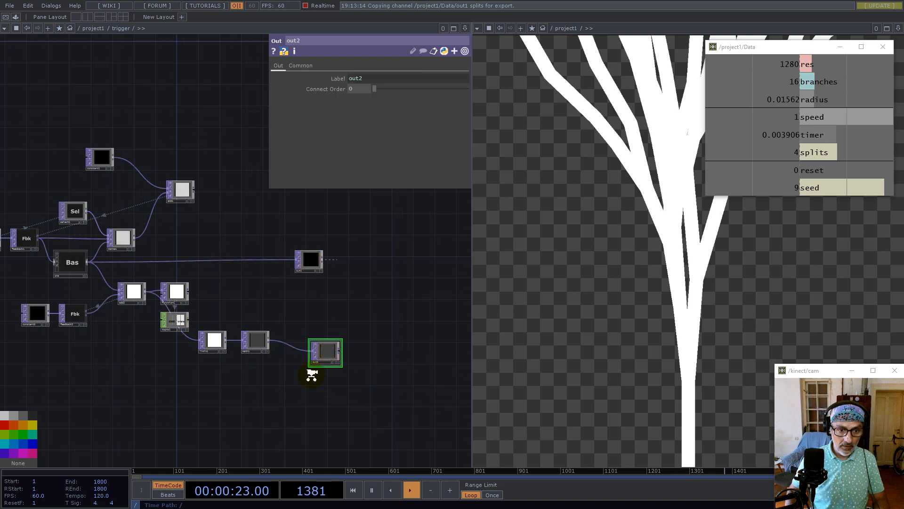
- Move out2 up beneath out1 and rewire it to take its input from function1
{"action": "scroll", "coordinate": [313, 374], "scroll_direction": "up", "scroll_amount": 4}
{"action": "scroll", "coordinate": [361, 332], "scroll_direction": "down", "scroll_amount": 1}
{"action": "scroll", "coordinate": [360, 332], "scroll_direction": "down", "scroll_amount": 3}
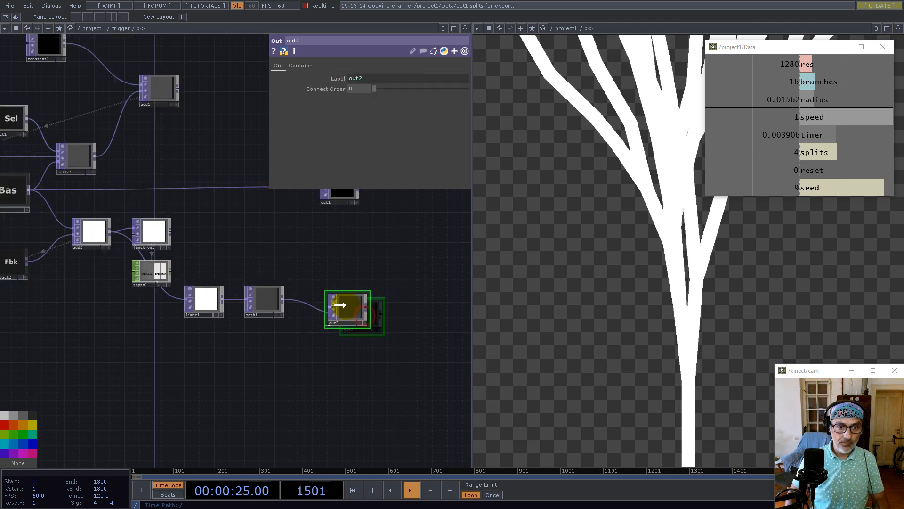
{"action": "scroll", "coordinate": [263, 298], "scroll_direction": "down", "scroll_amount": 2}
{"action": "scroll", "coordinate": [249, 349], "scroll_direction": "up", "scroll_amount": 5}
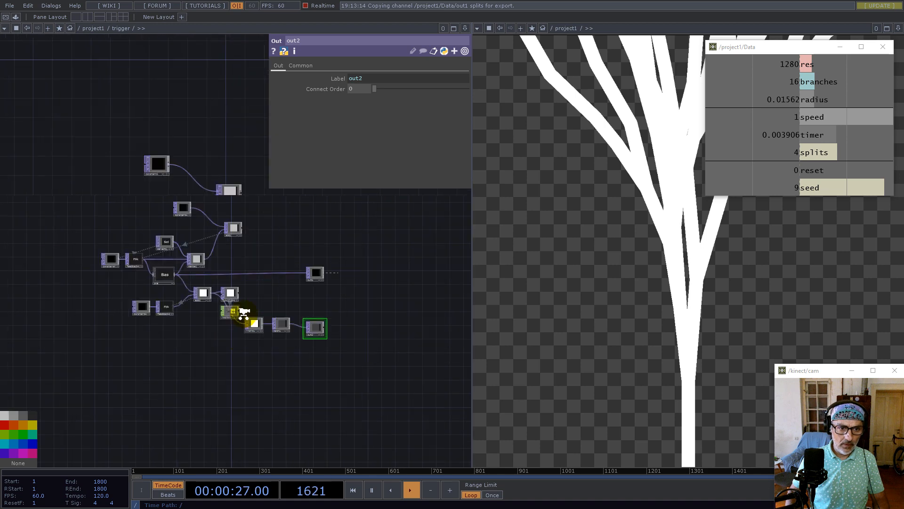
{"action": "left_click_drag", "start_coordinate": [300, 336], "coordinate": [293, 283]}
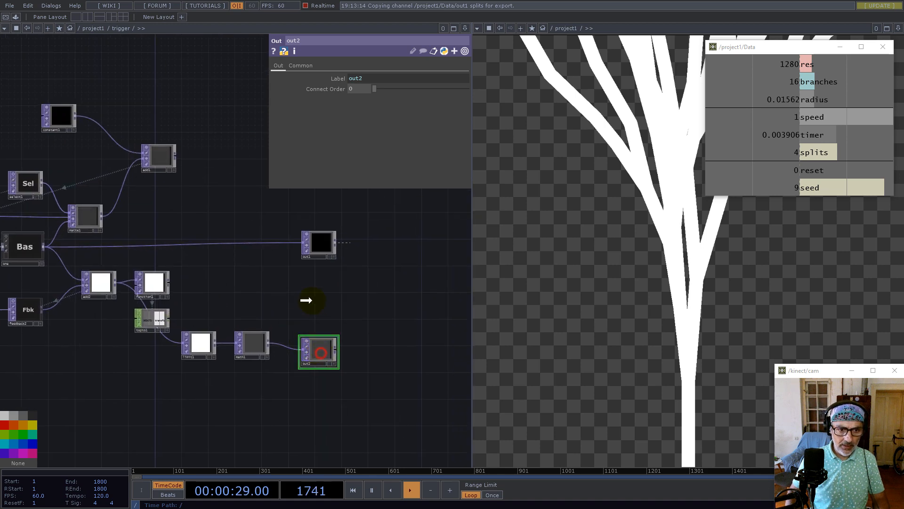
{"action": "left_click_drag", "start_coordinate": [168, 282], "coordinate": [326, 291]}
- Append another Out TOP to math1 and line up the output nodes in one column
{"action": "left_click", "coordinate": [269, 344]}
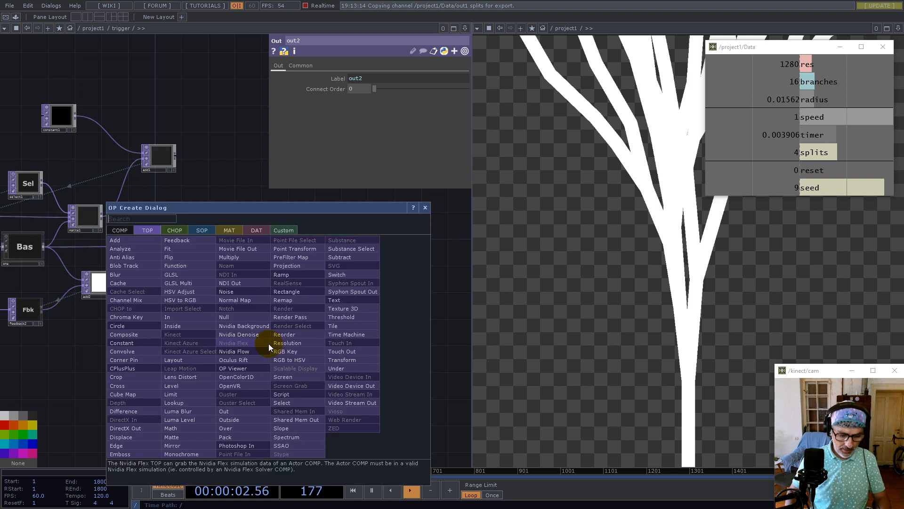
{"action": "type", "text": "out"}
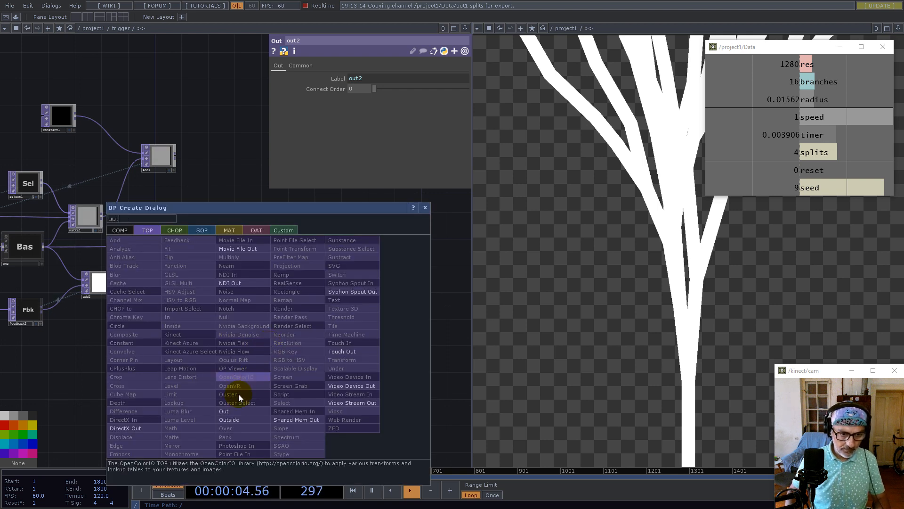
{"action": "left_click", "coordinate": [230, 410]}
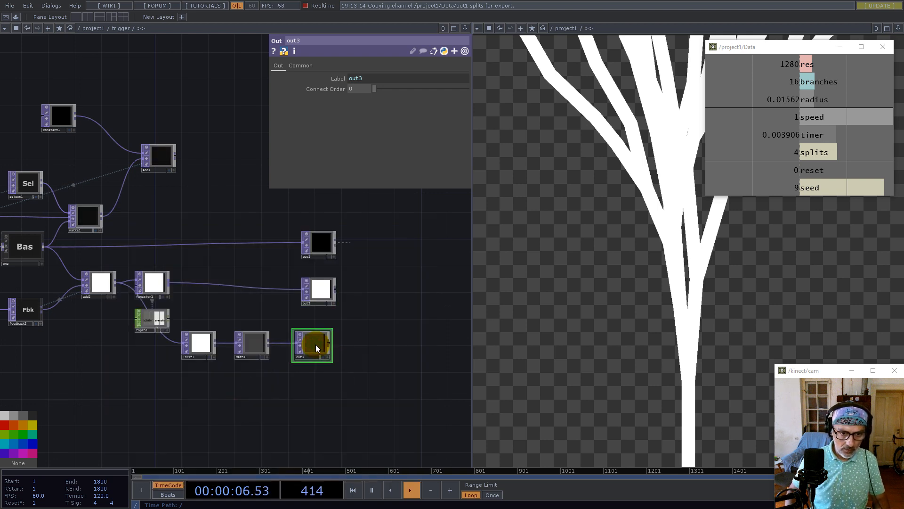
{"action": "left_click", "coordinate": [316, 345]}
{"action": "left_click_drag", "start_coordinate": [321, 290], "coordinate": [324, 310]}
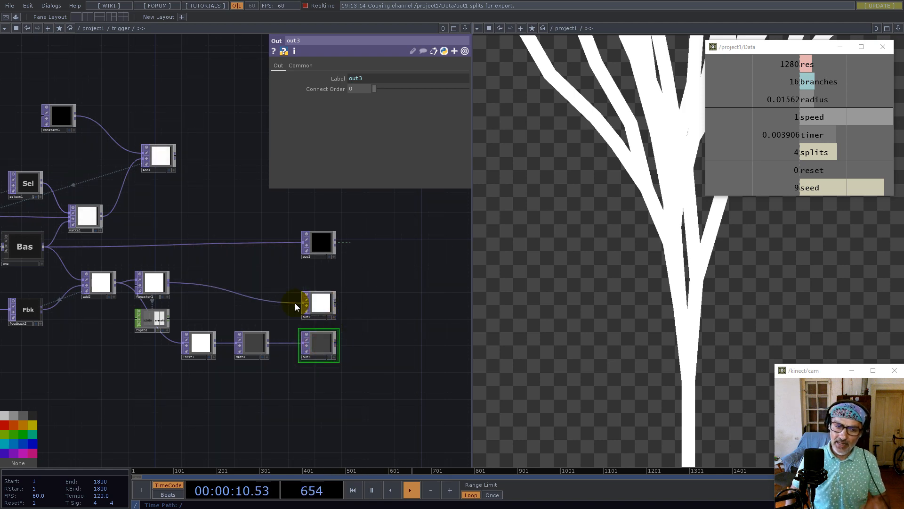
- Go up to project1 and add a Multiply TOP fed by the trigger component's third output, placed near ramp1
{"action": "scroll", "coordinate": [287, 306], "scroll_direction": "down", "scroll_amount": 6}
{"action": "scroll", "coordinate": [281, 305], "scroll_direction": "up", "scroll_amount": 5}
{"action": "scroll", "coordinate": [275, 306], "scroll_direction": "down", "scroll_amount": 12}
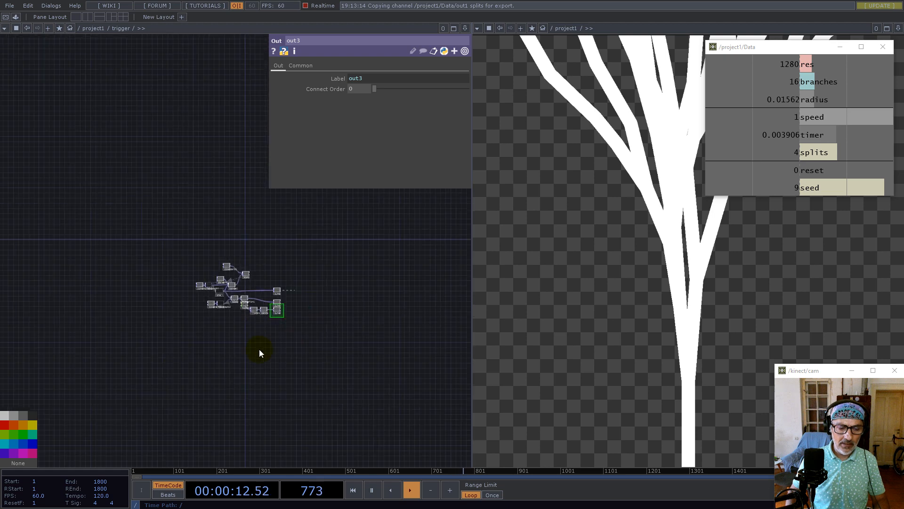
{"action": "scroll", "coordinate": [253, 298], "scroll_direction": "up", "scroll_amount": 6}
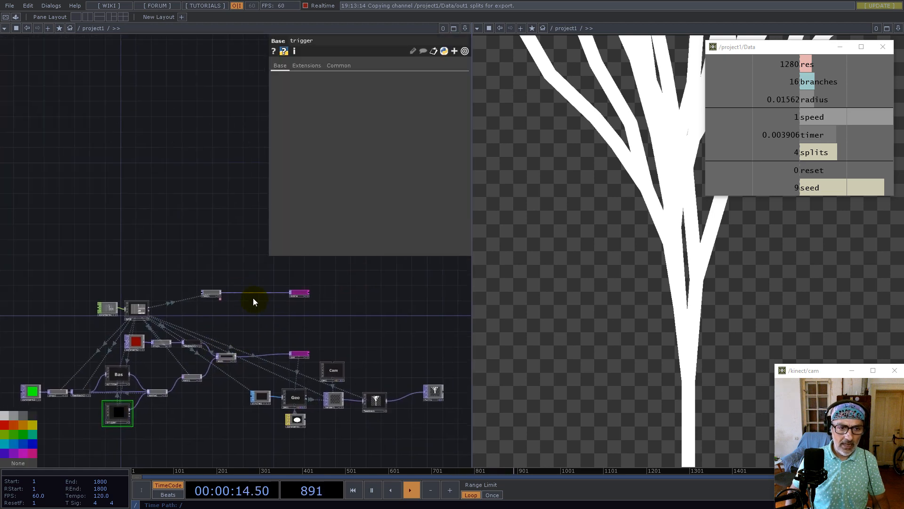
{"action": "scroll", "coordinate": [237, 311], "scroll_direction": "down", "scroll_amount": 5}
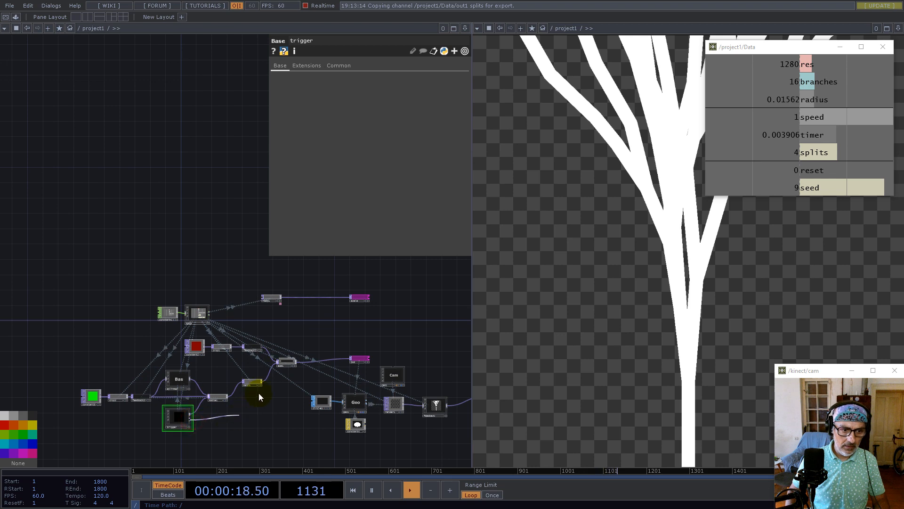
{"action": "right_click", "coordinate": [191, 419]}
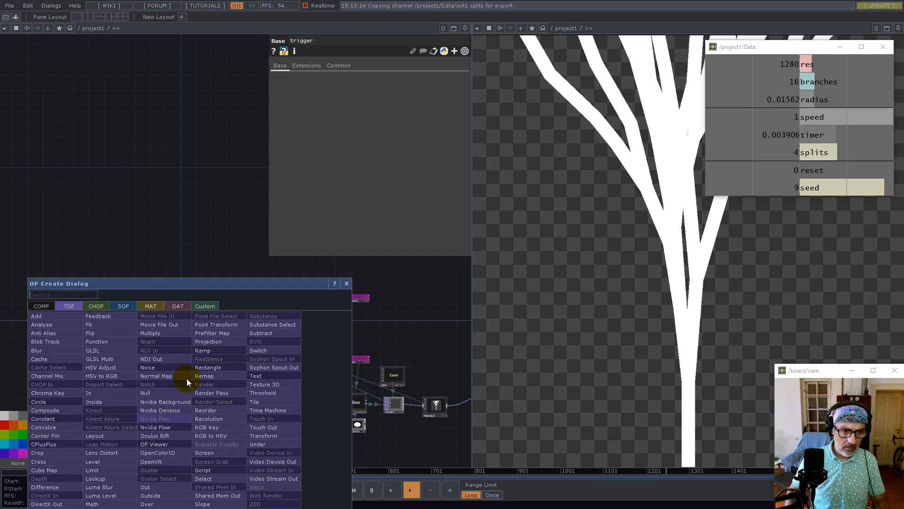
{"action": "left_click", "coordinate": [164, 334]}
{"action": "left_click", "coordinate": [314, 317]}
- Move multiply1 closer to ramp1 and wire ramp1 into its second input
{"action": "scroll", "coordinate": [200, 412], "scroll_direction": "up", "scroll_amount": 5}
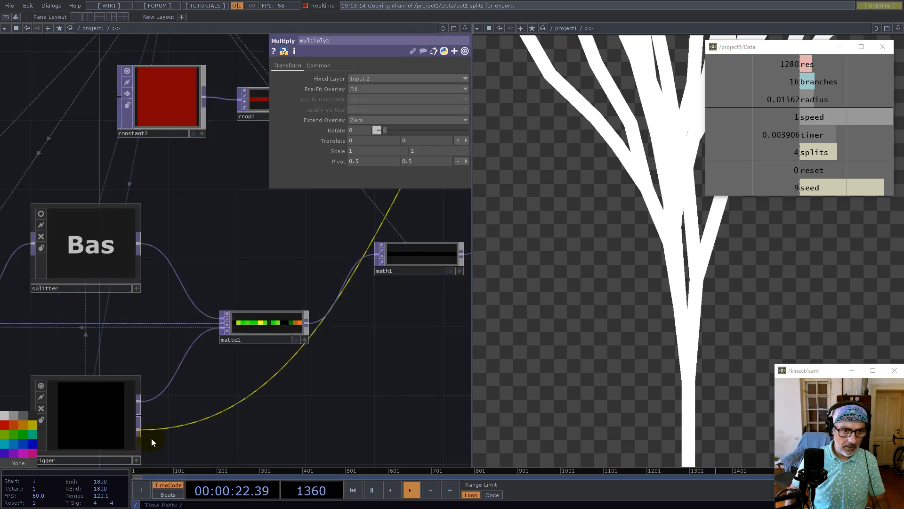
{"action": "scroll", "coordinate": [138, 428], "scroll_direction": "down", "scroll_amount": 5}
{"action": "scroll", "coordinate": [250, 323], "scroll_direction": "up", "scroll_amount": 6}
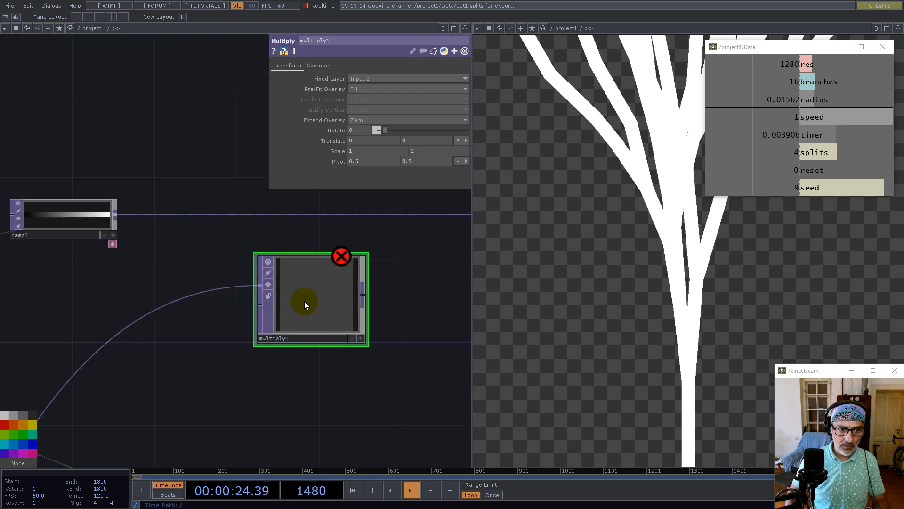
{"action": "left_click_drag", "start_coordinate": [285, 286], "coordinate": [264, 265]}
{"action": "left_click_drag", "start_coordinate": [117, 219], "coordinate": [239, 284]}
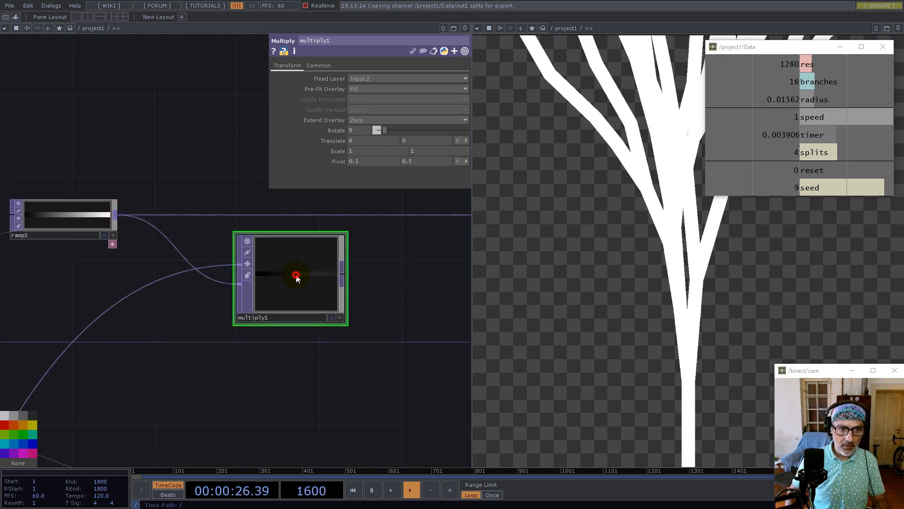
- Set multiply1's input and viewer smoothness to Nearest Pixel and feed its output into the scale null
{"action": "left_click", "coordinate": [325, 70]}
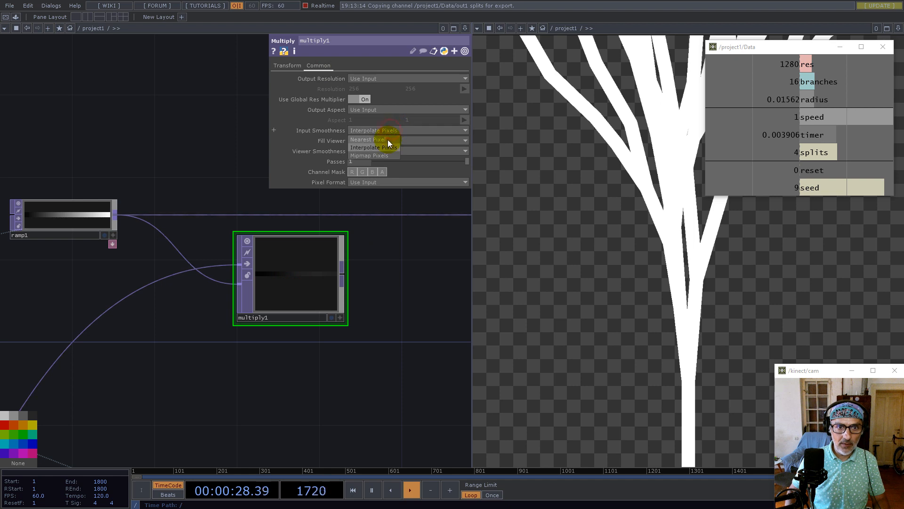
{"action": "left_click", "coordinate": [383, 150]}
{"action": "left_click", "coordinate": [384, 161]}
{"action": "scroll", "coordinate": [255, 311], "scroll_direction": "down", "scroll_amount": 4}
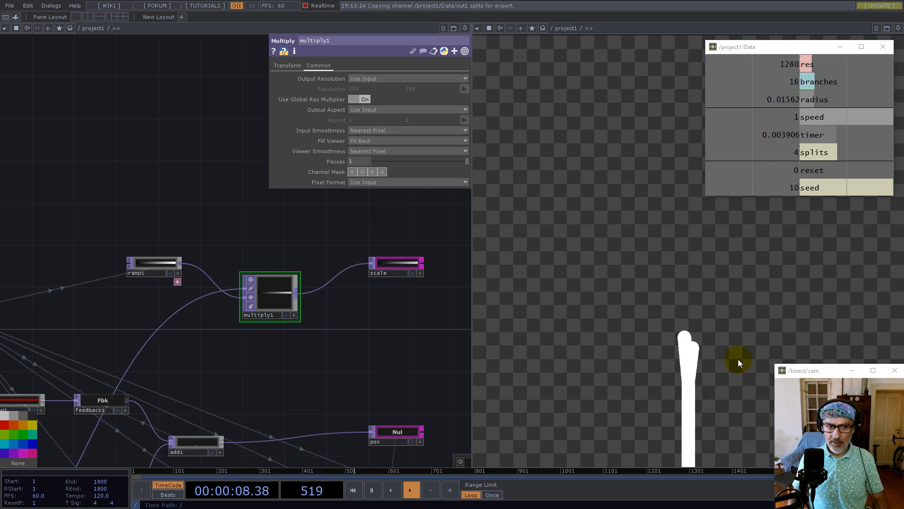
- In geo1's instancing, assign the scale null as the Scale OP and set Scale X and Scale Y to r
{"action": "scroll", "coordinate": [185, 266], "scroll_direction": "down", "scroll_amount": 1}
{"action": "middle_click_drag", "start_coordinate": [186, 268], "coordinate": [233, 320]}
{"action": "left_click", "coordinate": [233, 318]}
{"action": "left_click", "coordinate": [313, 67]}
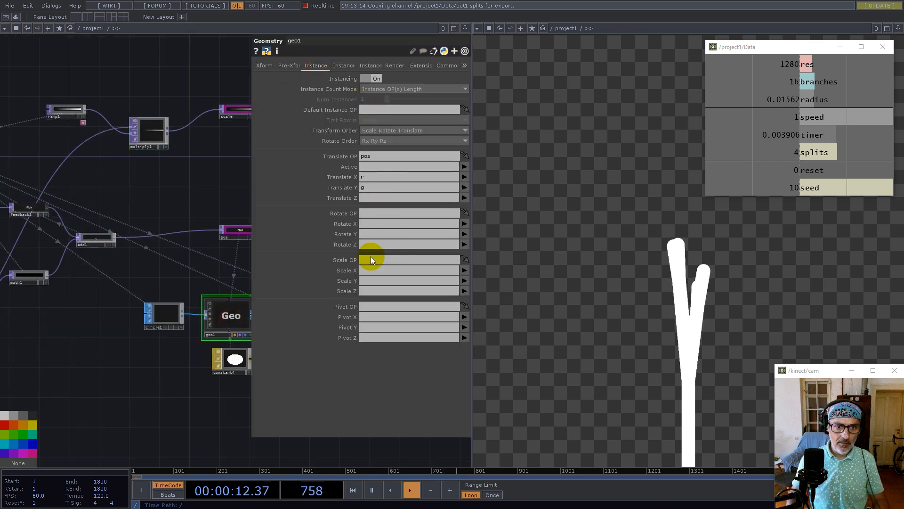
{"action": "left_click_drag", "start_coordinate": [236, 114], "coordinate": [377, 260]}
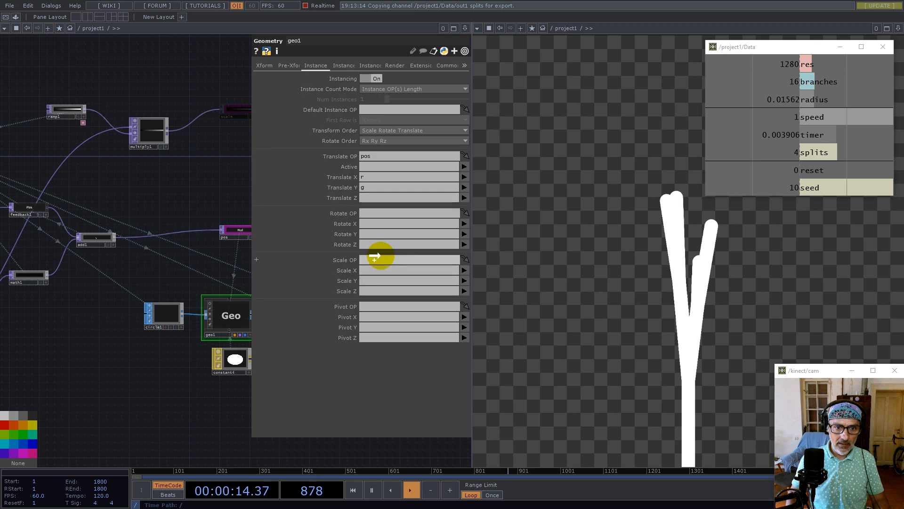
{"action": "left_click", "coordinate": [377, 271]}
{"action": "type", "text": "r"}
{"action": "left_click", "coordinate": [372, 280]}
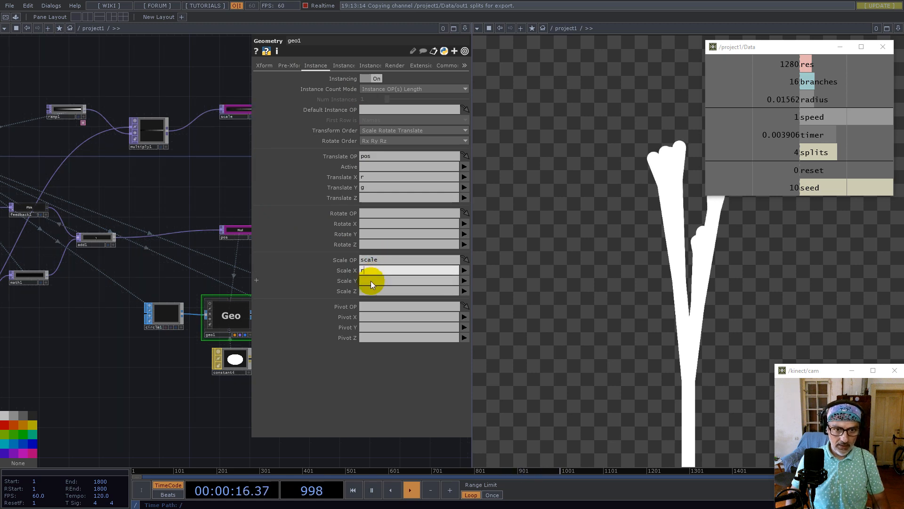
{"action": "type", "text": "r"}
{"action": "key", "text": "Return"}
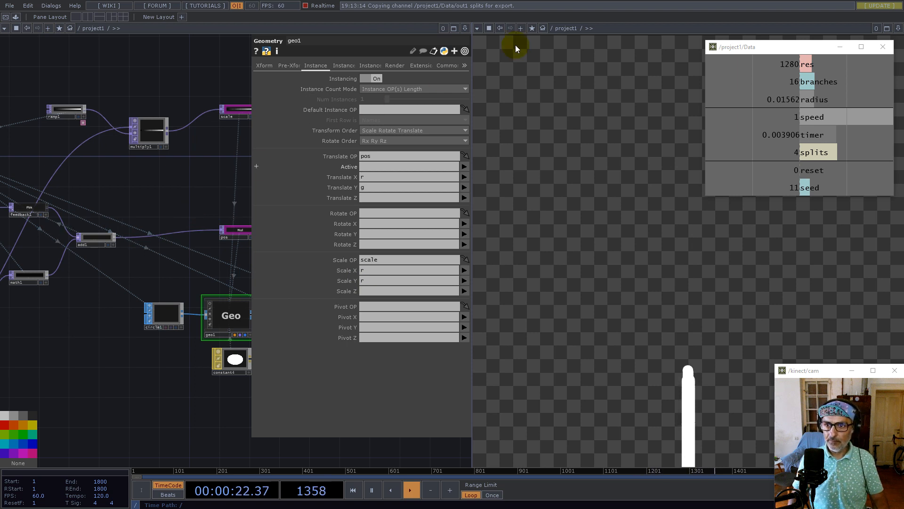
- Move the Data window off the render to examine the growing branches, and return it to its place
{"action": "left_click", "coordinate": [804, 48]}
{"action": "left_click_drag", "start_coordinate": [770, 61], "coordinate": [178, 92]}
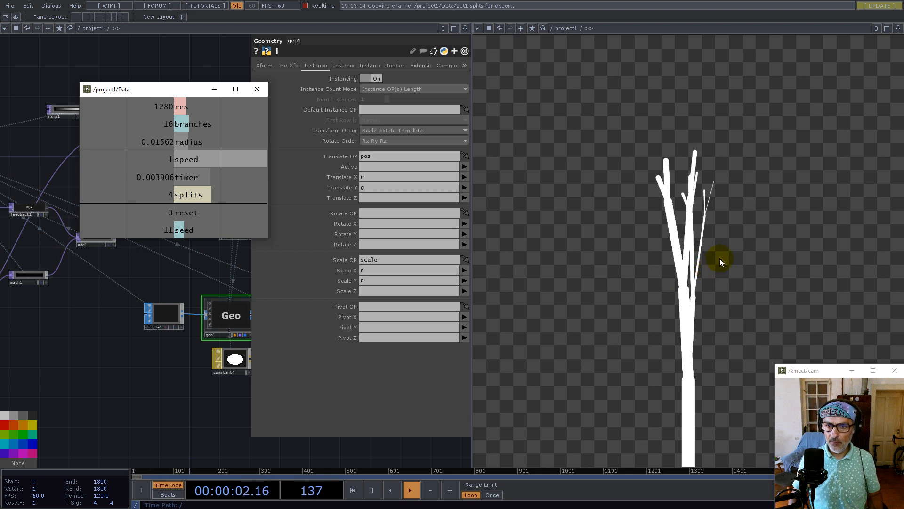
{"action": "left_click_drag", "start_coordinate": [202, 89], "coordinate": [787, 52]}
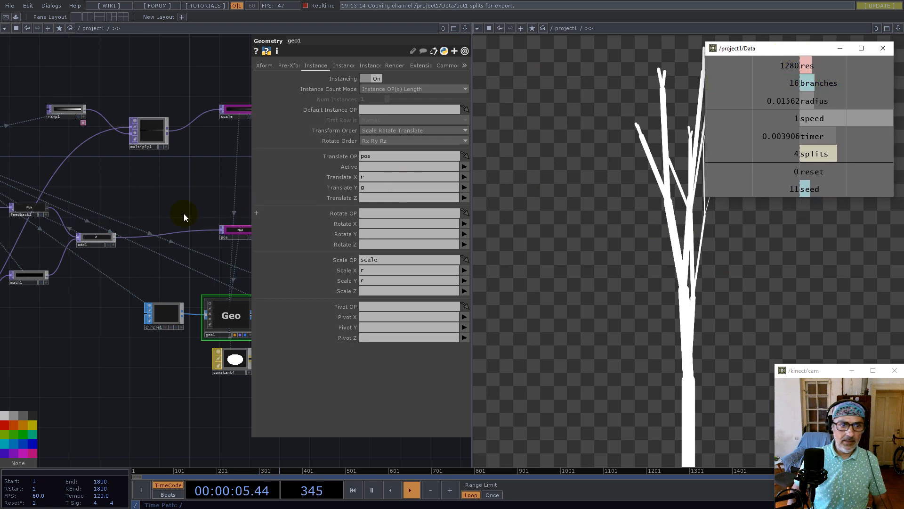
{"action": "left_click_drag", "start_coordinate": [117, 247], "coordinate": [96, 352]}
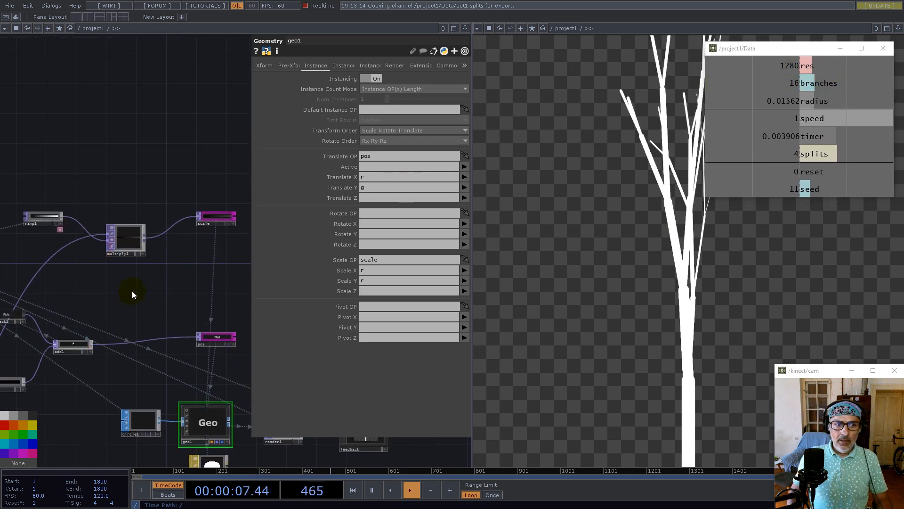
- Open the trigger component and examine function1's output value in the attached topto1 readout
{"action": "middle_click_drag", "start_coordinate": [189, 296], "coordinate": [184, 297]}
{"action": "scroll", "coordinate": [183, 298], "scroll_direction": "down", "scroll_amount": 5}
{"action": "scroll", "coordinate": [153, 295], "scroll_direction": "up", "scroll_amount": 4}
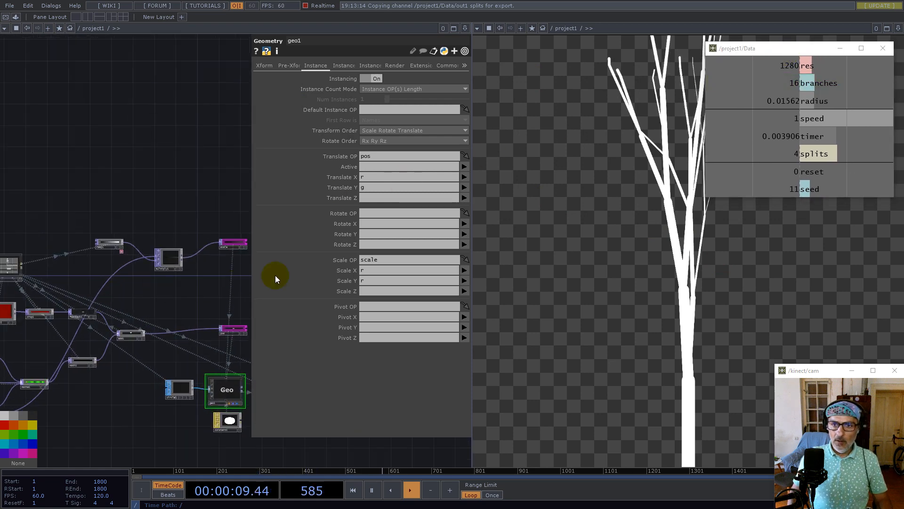
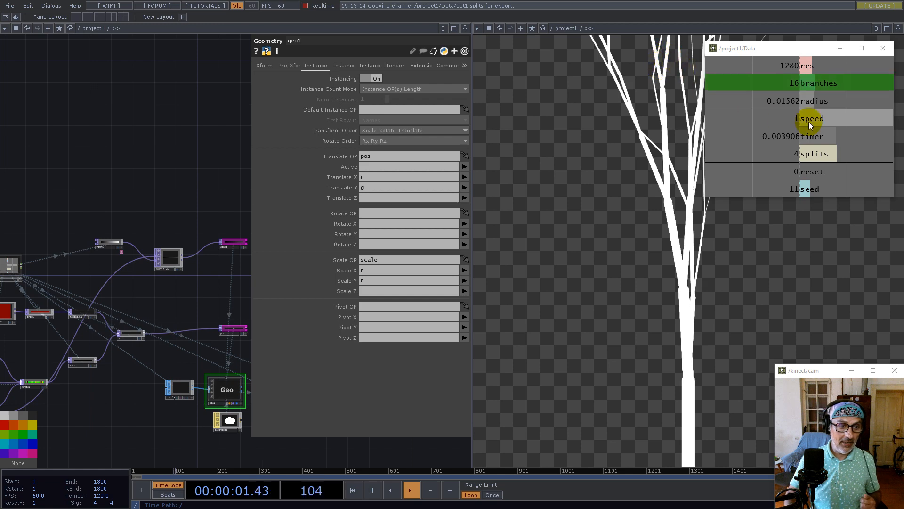
{"action": "scroll", "coordinate": [246, 375], "scroll_direction": "down", "scroll_amount": 1}
{"action": "scroll", "coordinate": [246, 375], "scroll_direction": "down", "scroll_amount": 2}
{"action": "scroll", "coordinate": [108, 395], "scroll_direction": "up", "scroll_amount": 8}
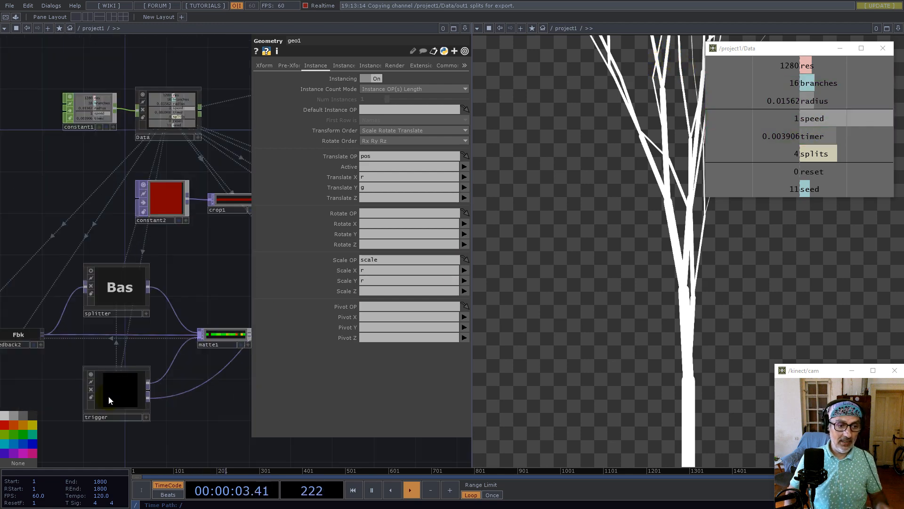
{"action": "scroll", "coordinate": [127, 285], "scroll_direction": "up", "scroll_amount": 5}
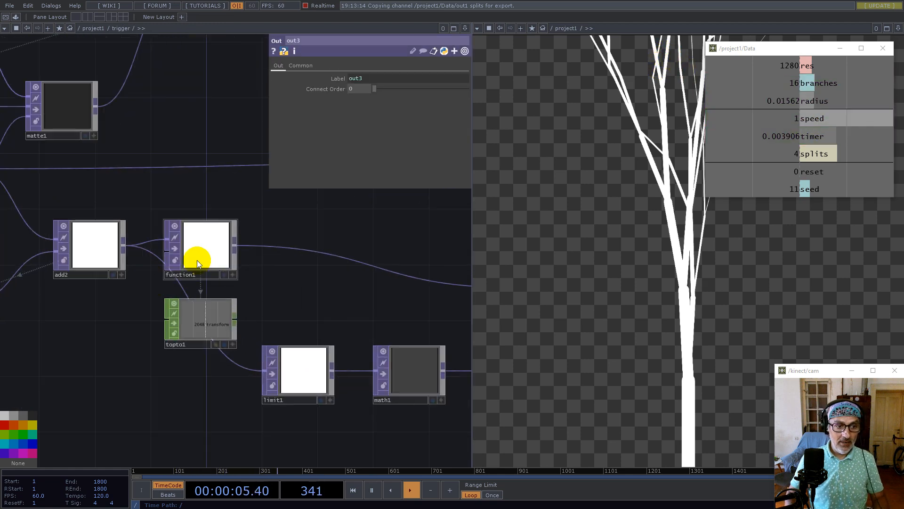
{"action": "left_click", "coordinate": [199, 275]}
{"action": "scroll", "coordinate": [190, 325], "scroll_direction": "up", "scroll_amount": 5}
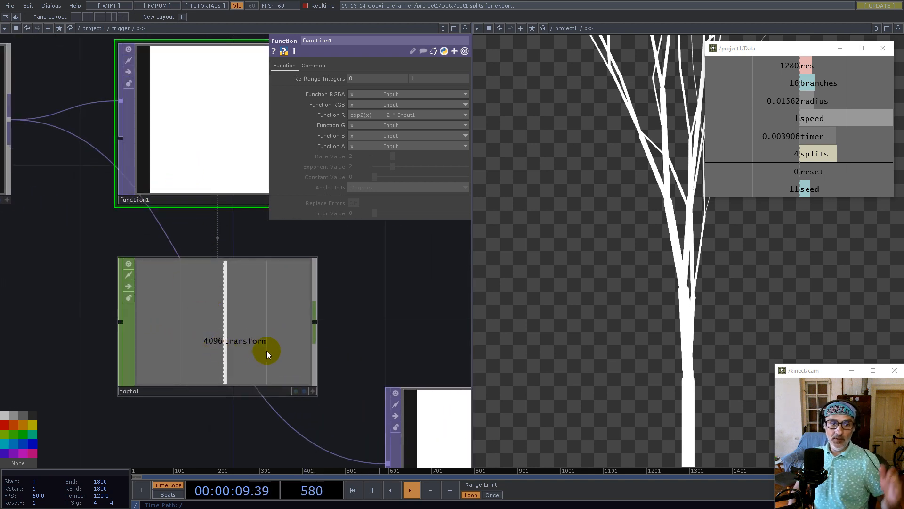
{"action": "scroll", "coordinate": [201, 377], "scroll_direction": "down", "scroll_amount": 5}
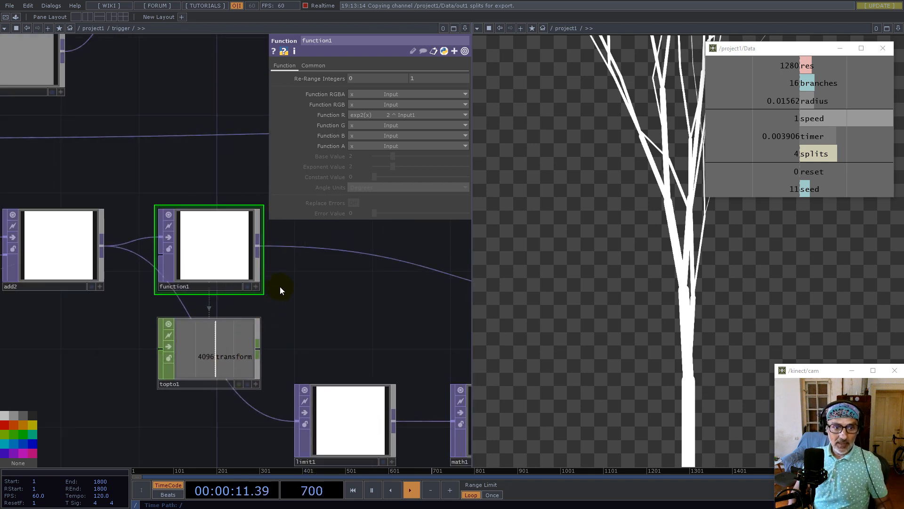
- Insert a Math TOP on the wire directly after function1 in the trigger component
{"action": "right_click", "coordinate": [296, 247]}
{"action": "left_click", "coordinate": [311, 236]}
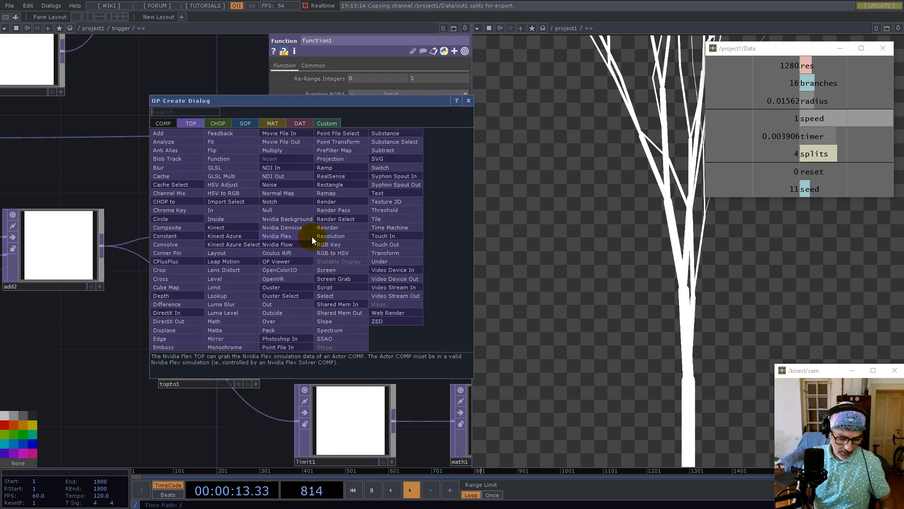
{"action": "type", "text": "mat"}
{"action": "left_click", "coordinate": [215, 320]}
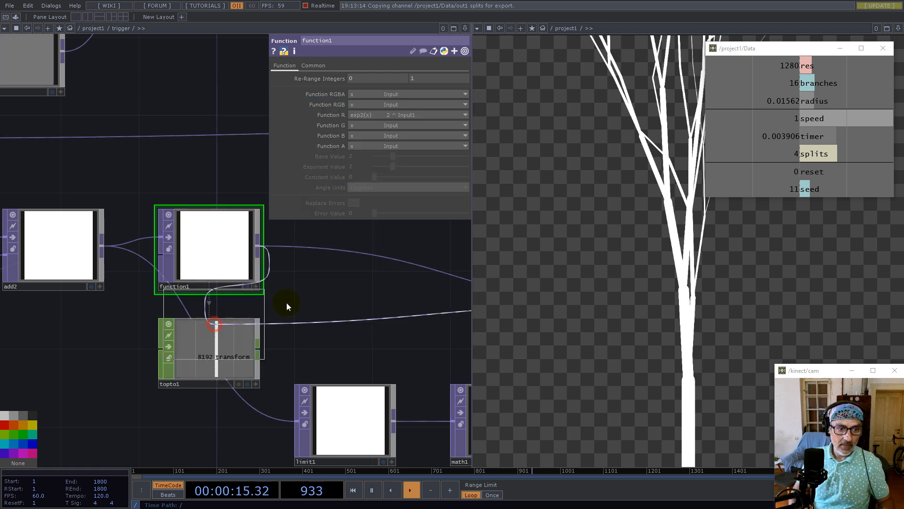
{"action": "left_click", "coordinate": [351, 280]}
{"action": "middle_click_drag", "start_coordinate": [339, 330], "coordinate": [334, 361]}
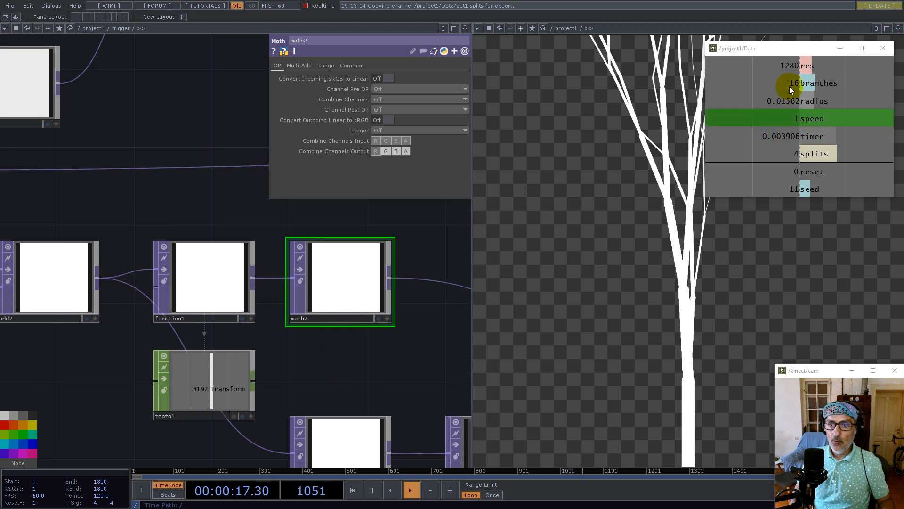
- Set math2's Pre-Add to the expression -parent(2).op('Data/out1')['branches'] and its Integer option to Ceiling
{"action": "left_click_drag", "start_coordinate": [811, 83], "coordinate": [382, 78]}
{"action": "left_click", "coordinate": [390, 80]}
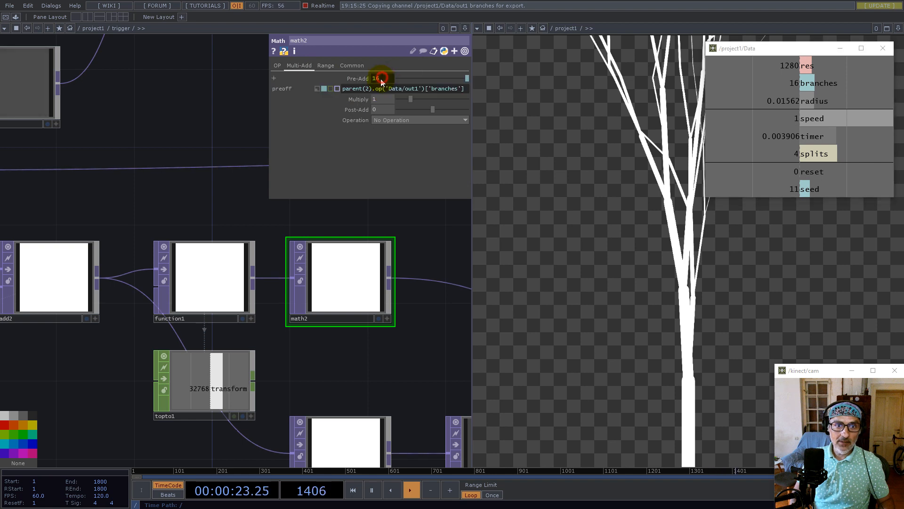
{"action": "left_click", "coordinate": [343, 90]}
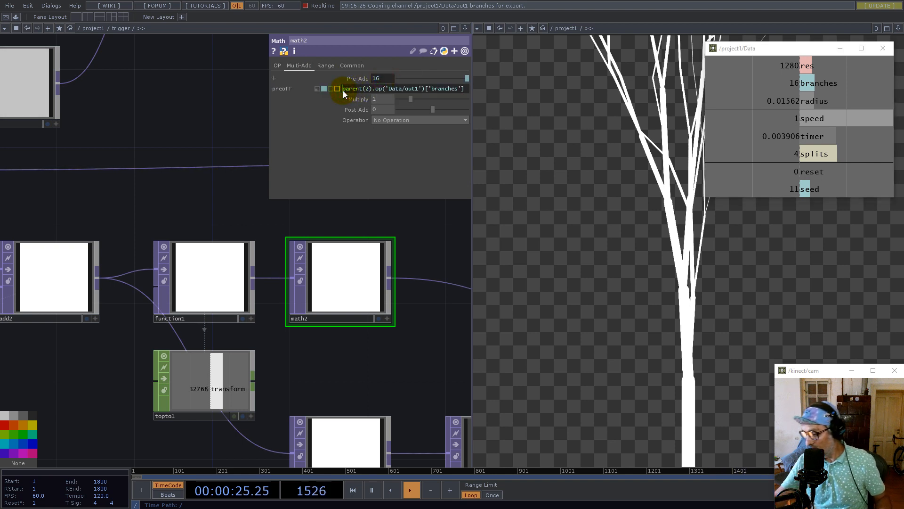
{"action": "type", "text": "-"}
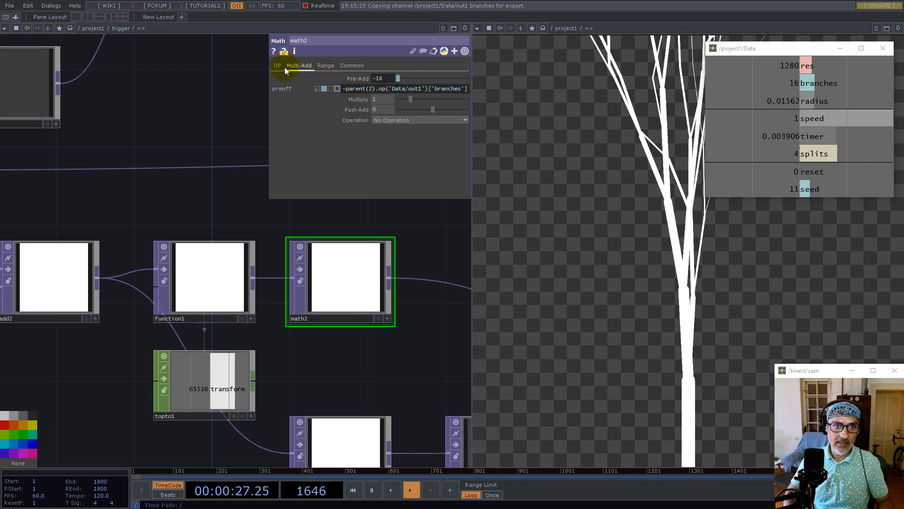
{"action": "left_click", "coordinate": [283, 66]}
{"action": "left_click", "coordinate": [383, 132]}
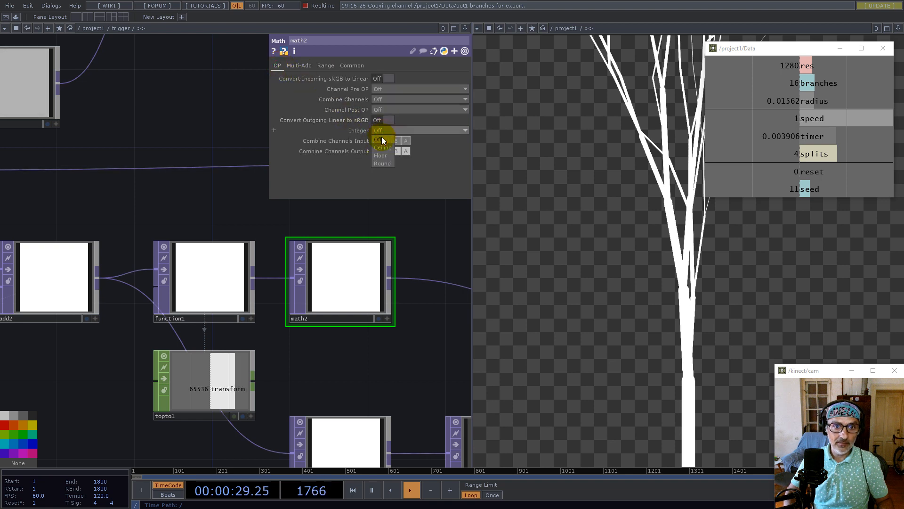
- Insert a Level TOP between math2 and out2, and set its Invert to 1
{"action": "left_click_drag", "start_coordinate": [408, 272], "coordinate": [150, 289]}
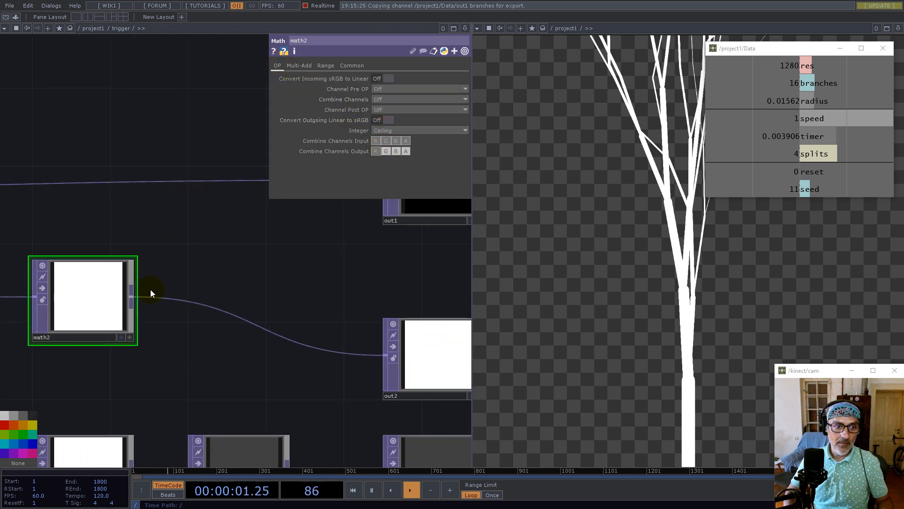
{"action": "right_click", "coordinate": [161, 297]}
{"action": "left_click", "coordinate": [171, 288]}
{"action": "type", "text": "le"}
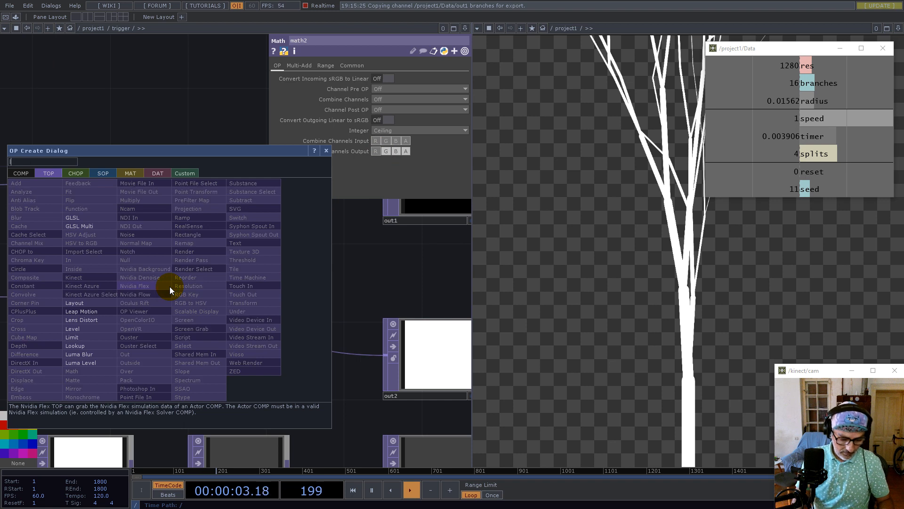
{"action": "left_click", "coordinate": [94, 328]}
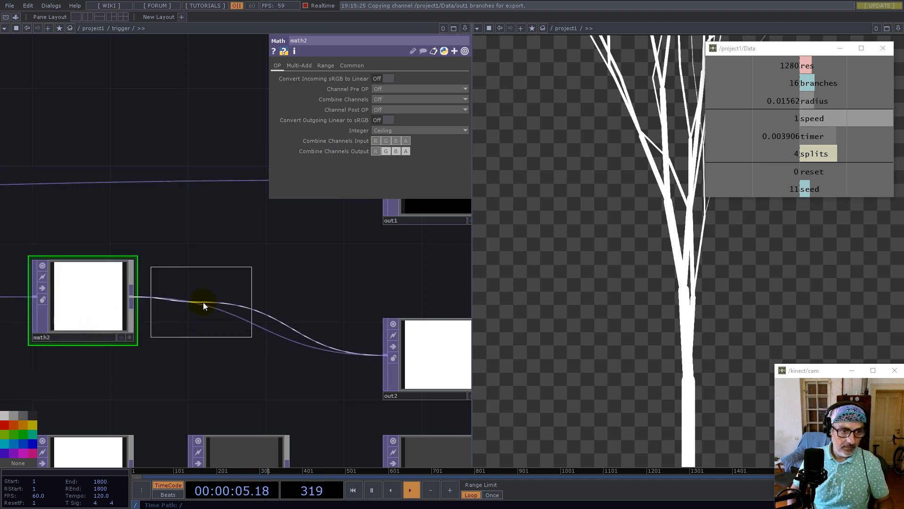
{"action": "left_click", "coordinate": [203, 301]}
{"action": "left_click_drag", "start_coordinate": [374, 90], "coordinate": [591, 90]}
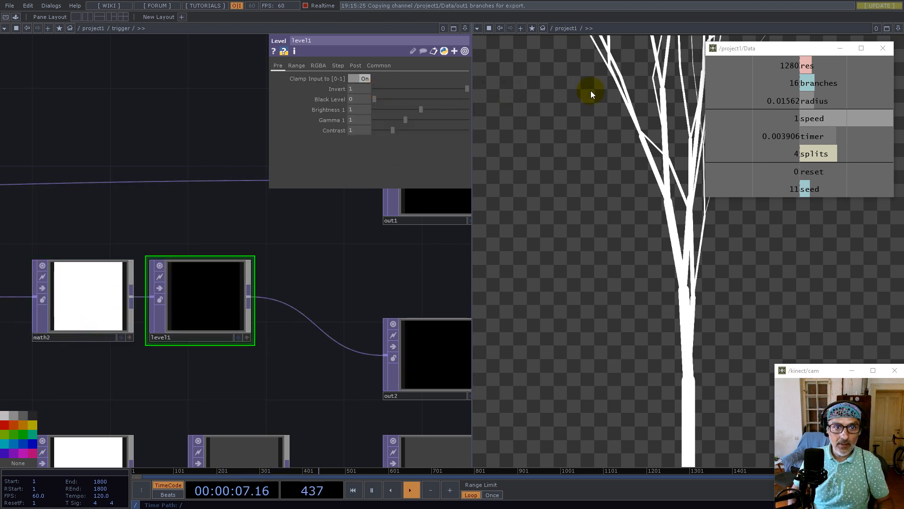
- Back in project1, add a Multiply TOP fed by trigger's second output, and wire matte1 into its second input
{"action": "scroll", "coordinate": [235, 310], "scroll_direction": "down", "scroll_amount": 2}
{"action": "left_click_drag", "start_coordinate": [323, 310], "coordinate": [323, 301]}
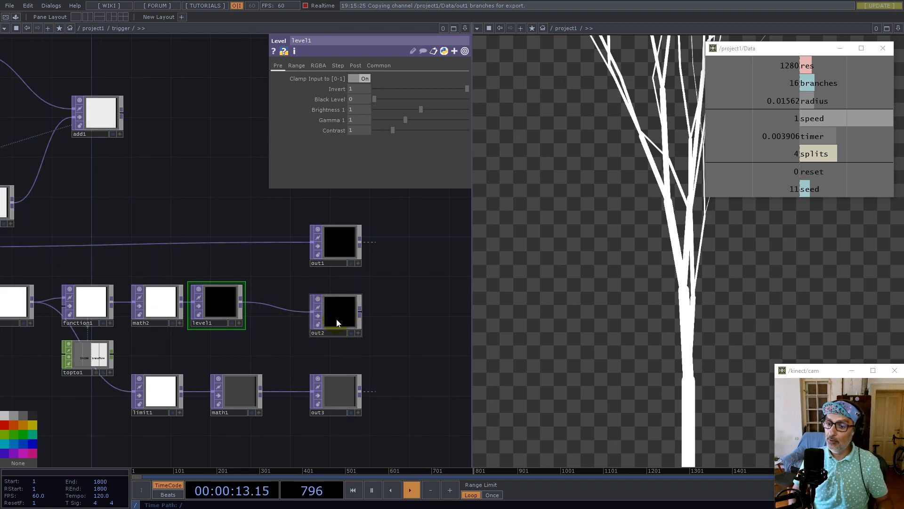
{"action": "scroll", "coordinate": [336, 318], "scroll_direction": "down", "scroll_amount": 6}
{"action": "scroll", "coordinate": [229, 325], "scroll_direction": "up", "scroll_amount": 5}
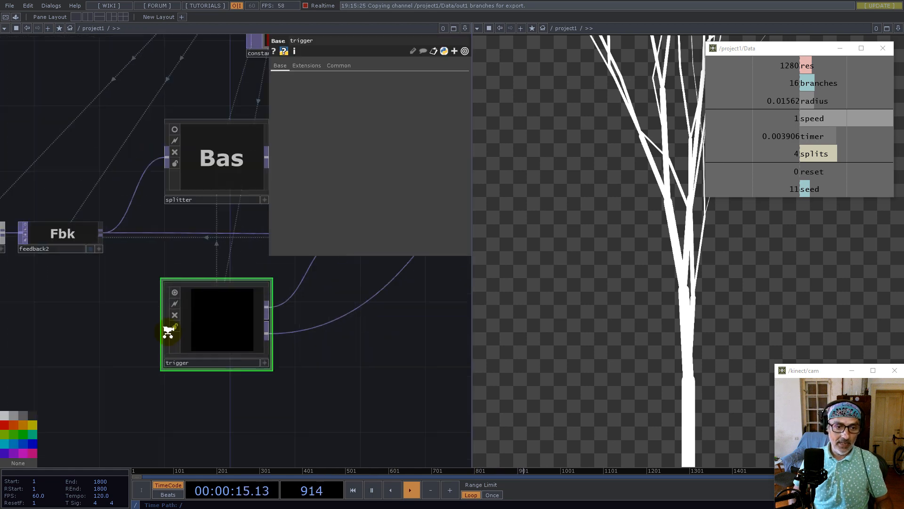
{"action": "scroll", "coordinate": [216, 328], "scroll_direction": "down", "scroll_amount": 2}
{"action": "key", "text": "Tab"}
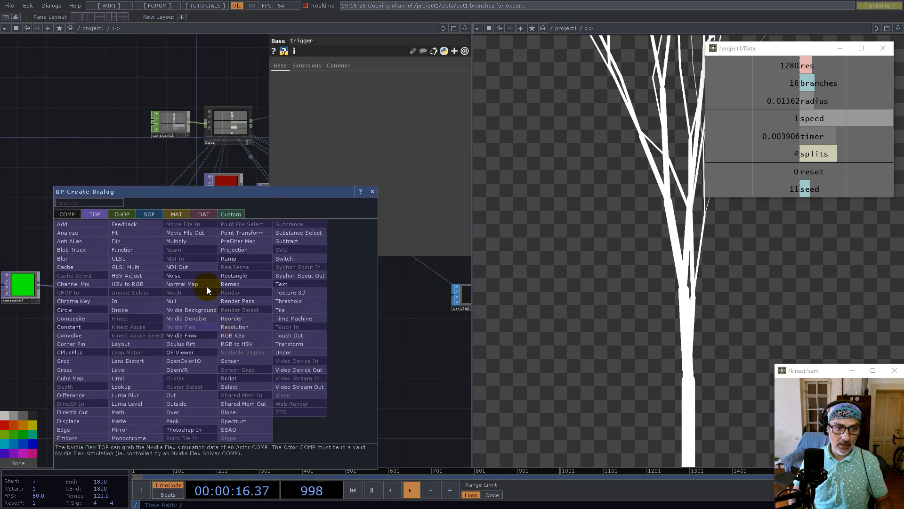
{"action": "left_click", "coordinate": [176, 241]}
{"action": "left_click", "coordinate": [312, 309]}
{"action": "scroll", "coordinate": [264, 264], "scroll_direction": "up", "scroll_amount": 3}
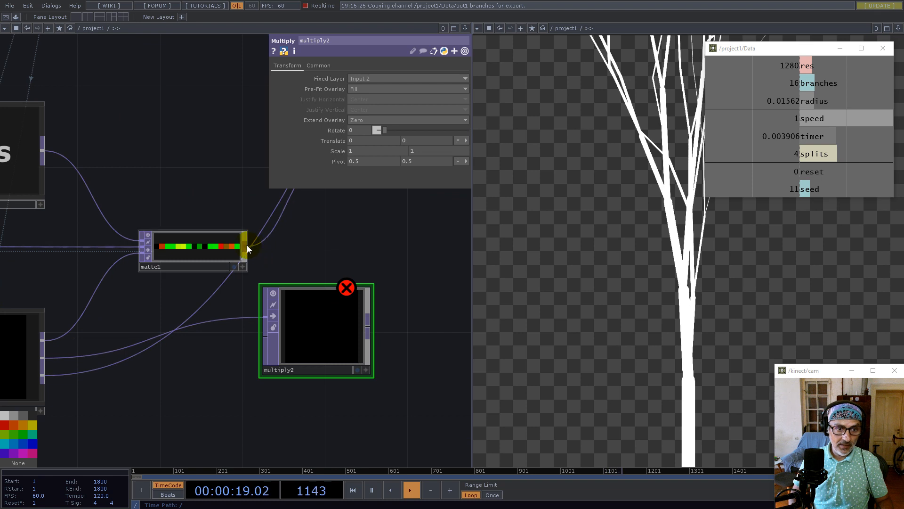
{"action": "left_click_drag", "start_coordinate": [247, 245], "coordinate": [265, 335]}
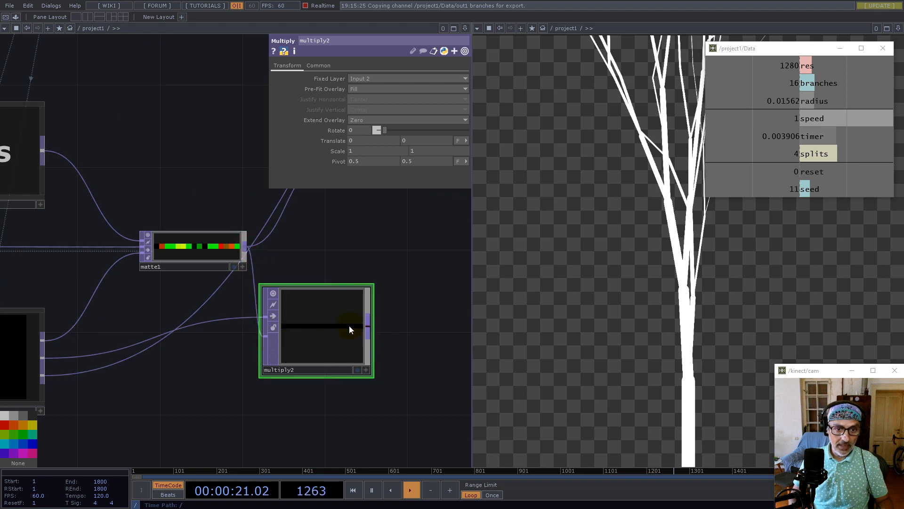
- Set multiply2's Input Smoothness and Viewer Smoothness to Nearest Pixel
{"action": "left_click", "coordinate": [318, 66]}
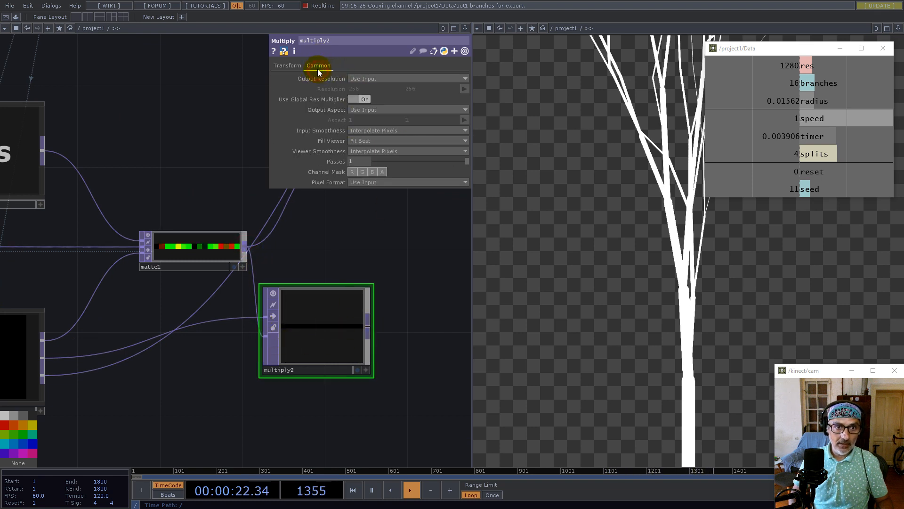
{"action": "left_click", "coordinate": [377, 127]}
{"action": "left_click", "coordinate": [379, 140]}
{"action": "left_click", "coordinate": [383, 151]}
{"action": "left_click", "coordinate": [383, 161]}
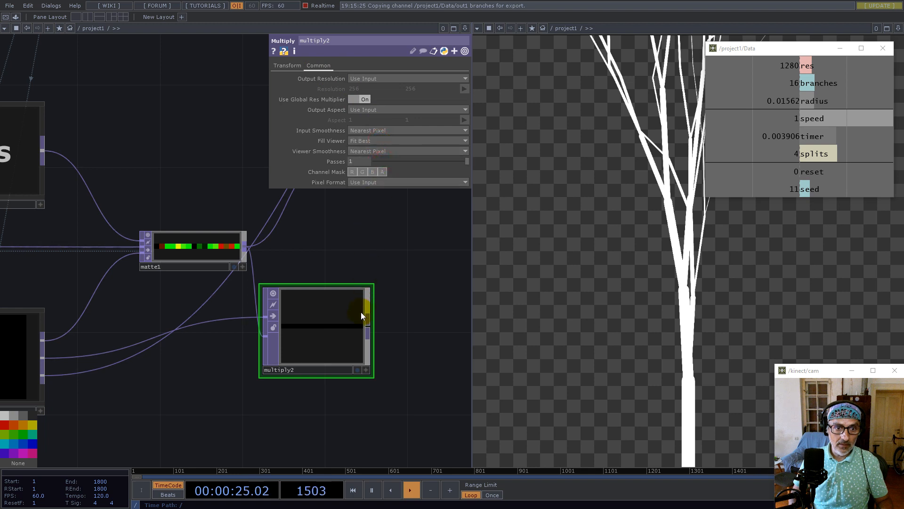
- Move math1 to make room and wire multiply2's output into it in place of matte1
{"action": "left_click_drag", "start_coordinate": [372, 240], "coordinate": [188, 327]}
{"action": "scroll", "coordinate": [188, 328], "scroll_direction": "down", "scroll_amount": 2}
{"action": "left_click_drag", "start_coordinate": [184, 277], "coordinate": [243, 313]}
{"action": "left_click_drag", "start_coordinate": [178, 390], "coordinate": [205, 305]}
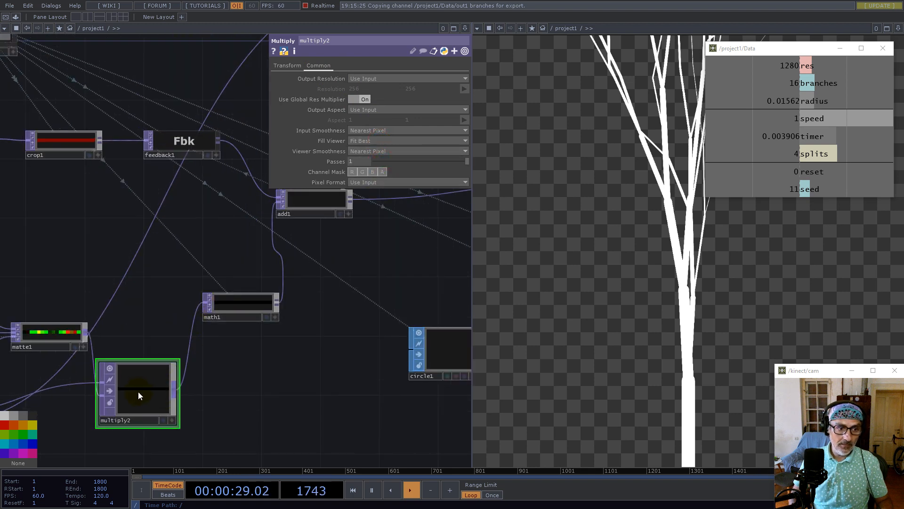
- Tidy the network by placing multiply2 just below matte1, math1 beside them and add1 further along the chain
{"action": "left_click_drag", "start_coordinate": [175, 362], "coordinate": [36, 356]}
{"action": "left_click_drag", "start_coordinate": [231, 309], "coordinate": [172, 339]}
{"action": "left_click_drag", "start_coordinate": [306, 198], "coordinate": [335, 229]}
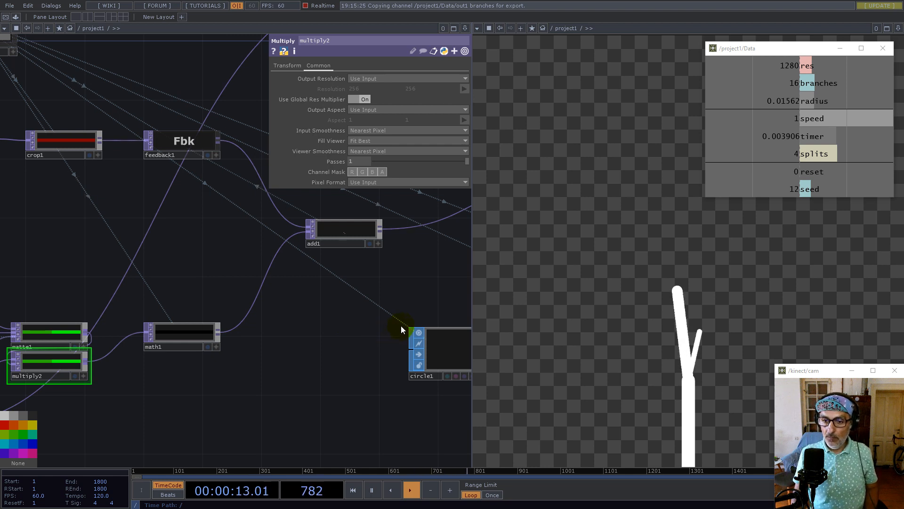
- Add a Noise TOP in the empty area above ramp1 in project1
{"action": "scroll", "coordinate": [255, 398], "scroll_direction": "down", "scroll_amount": 6}
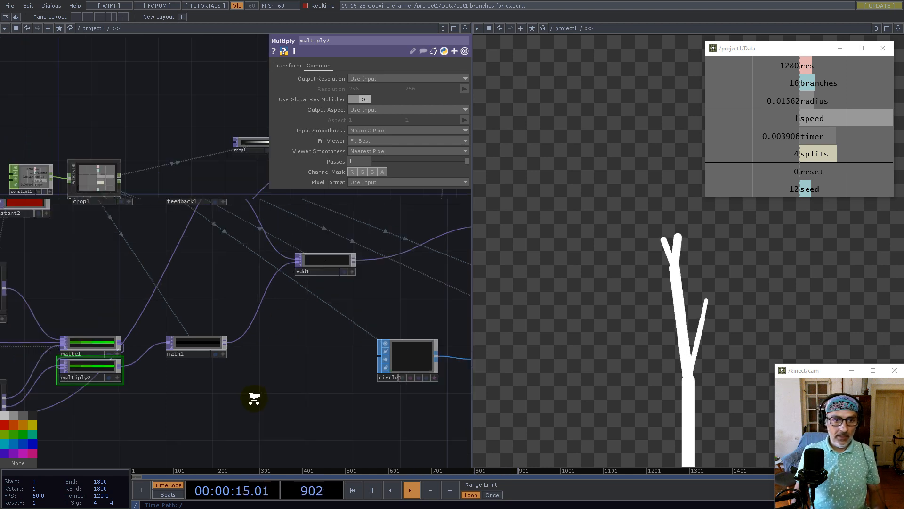
{"action": "scroll", "coordinate": [263, 275], "scroll_direction": "up", "scroll_amount": 7}
{"action": "left_click_drag", "start_coordinate": [175, 221], "coordinate": [274, 271]}
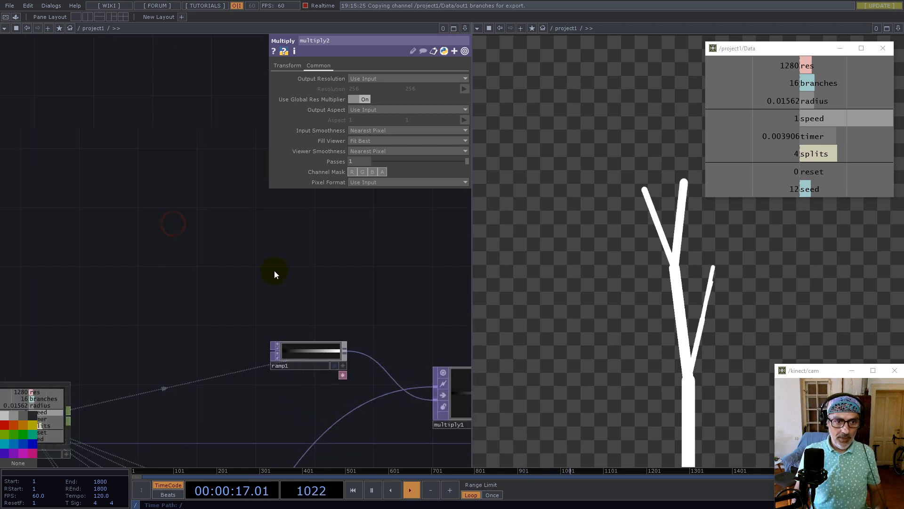
{"action": "scroll", "coordinate": [274, 271], "scroll_direction": "down", "scroll_amount": 3}
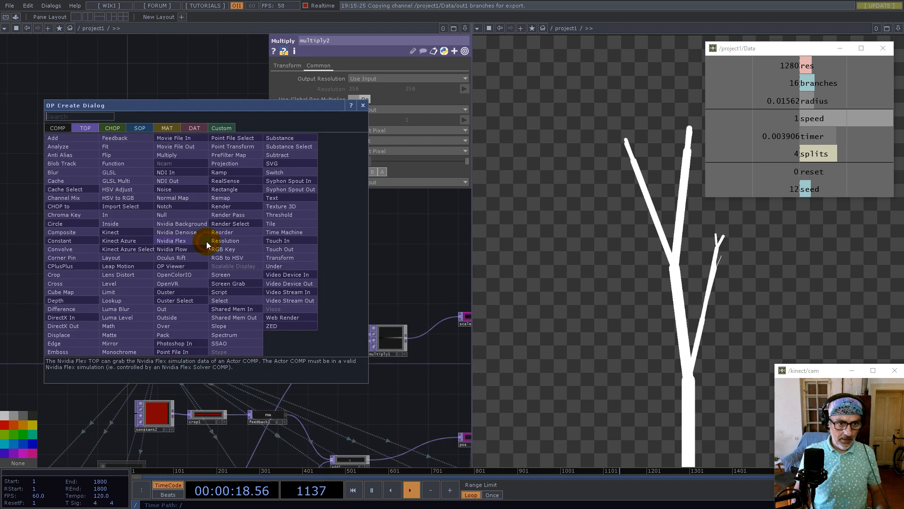
{"action": "key", "text": "Tab"}
{"action": "type", "text": "noise"}
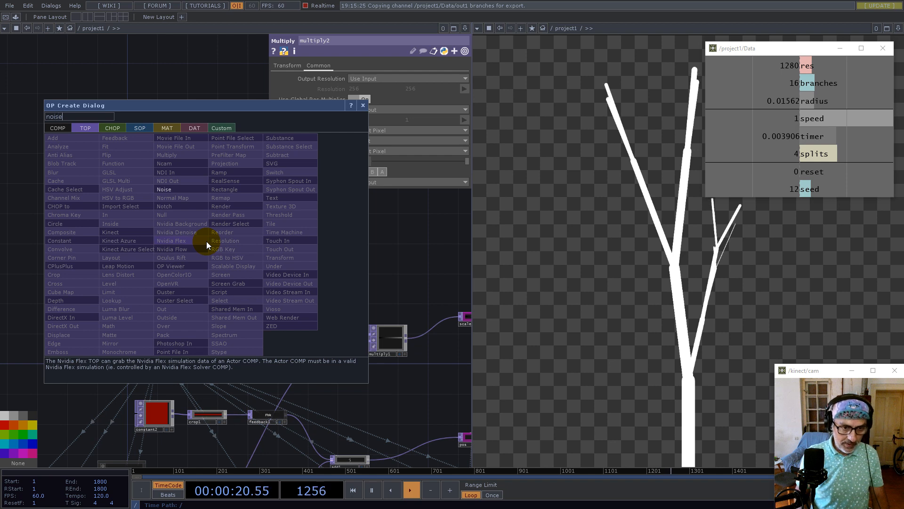
{"action": "left_click", "coordinate": [179, 188]}
{"action": "left_click", "coordinate": [293, 241]}
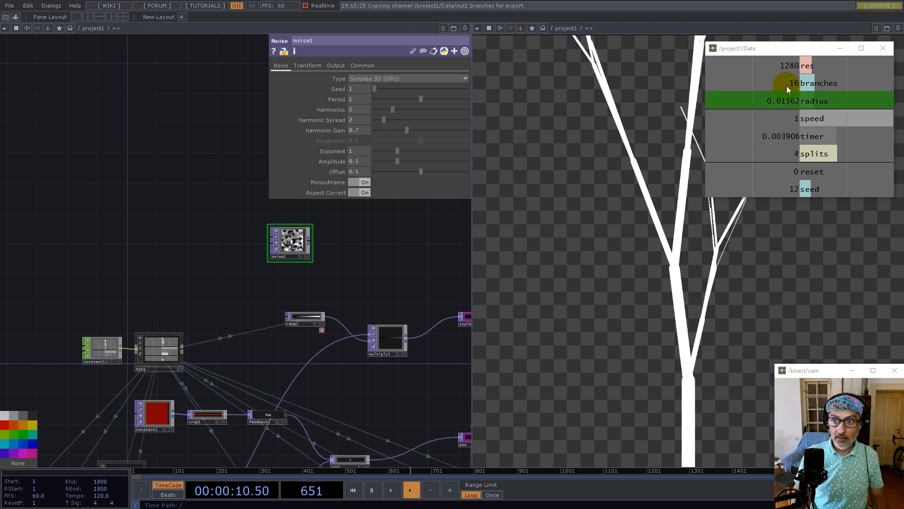
- Link noise1's resolution width to the branches channel, set the height to 1, and choose 32-bit float (RGB) as pixel format
{"action": "left_click_drag", "start_coordinate": [395, 63], "coordinate": [364, 88]}
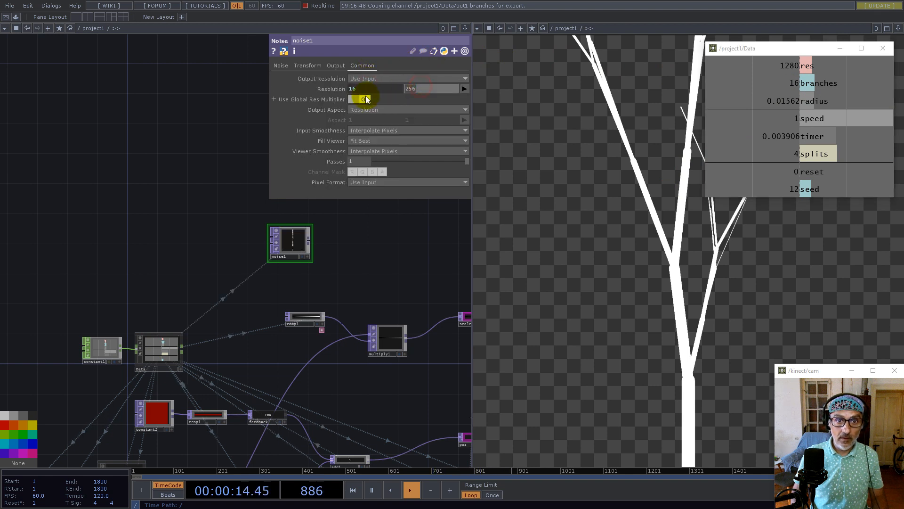
{"action": "type", "text": "1"}
{"action": "left_click_drag", "start_coordinate": [394, 250], "coordinate": [333, 257]}
{"action": "left_click_drag", "start_coordinate": [252, 230], "coordinate": [249, 230]}
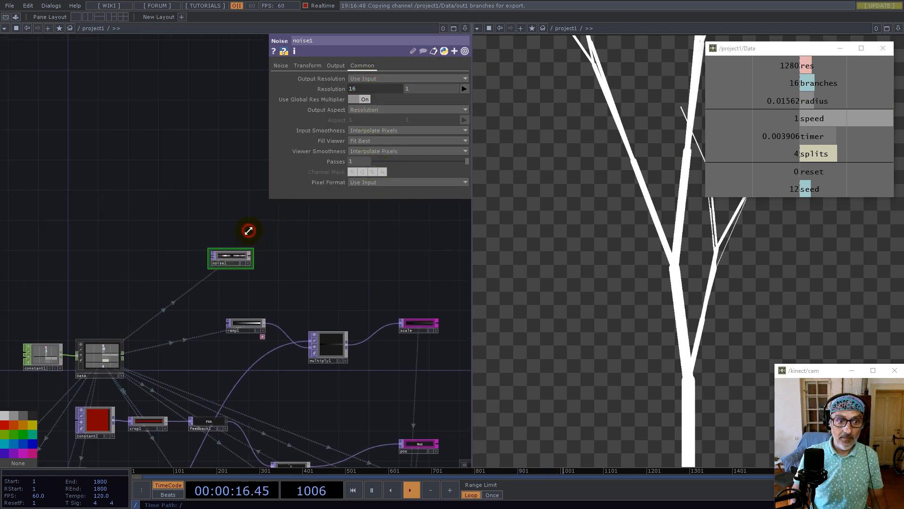
{"action": "left_click", "coordinate": [354, 182]}
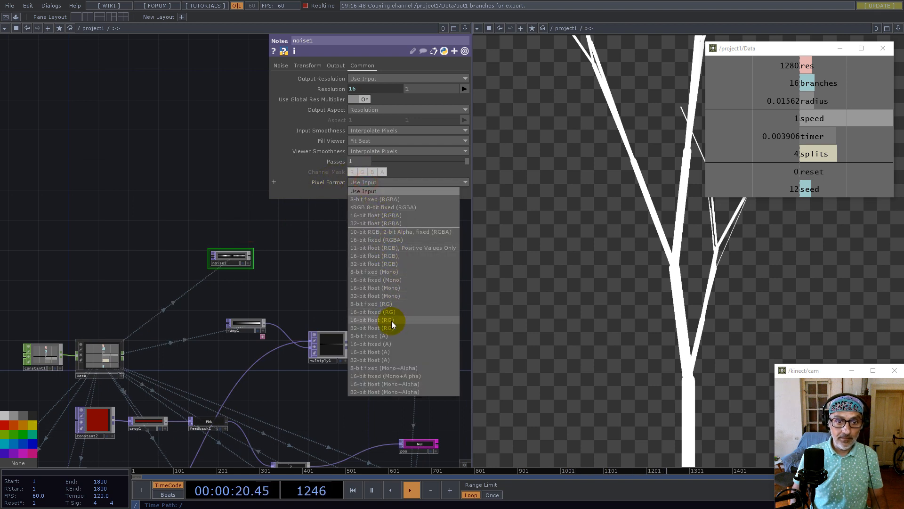
{"action": "left_click", "coordinate": [386, 264]}
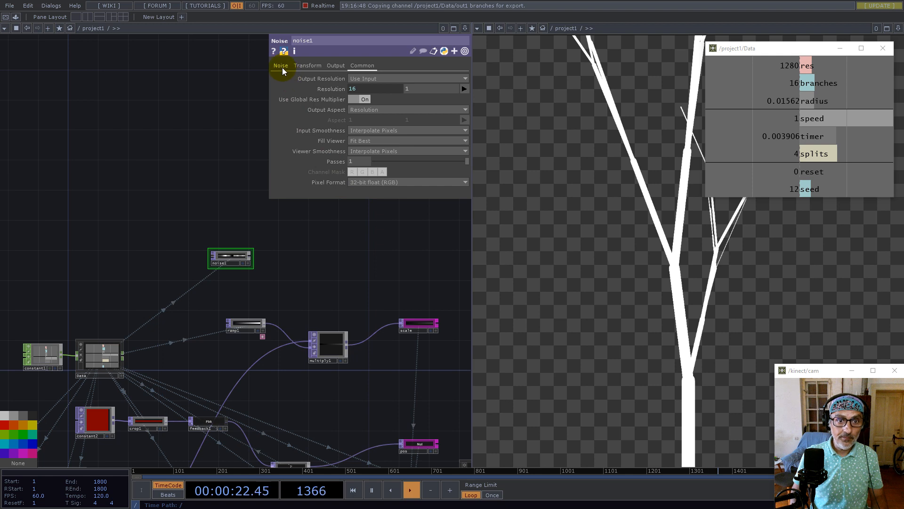
- Turn off Monochrome on noise1 and append a Null TOP named colors to its output
{"action": "left_click", "coordinate": [281, 67]}
{"action": "left_click", "coordinate": [363, 180]}
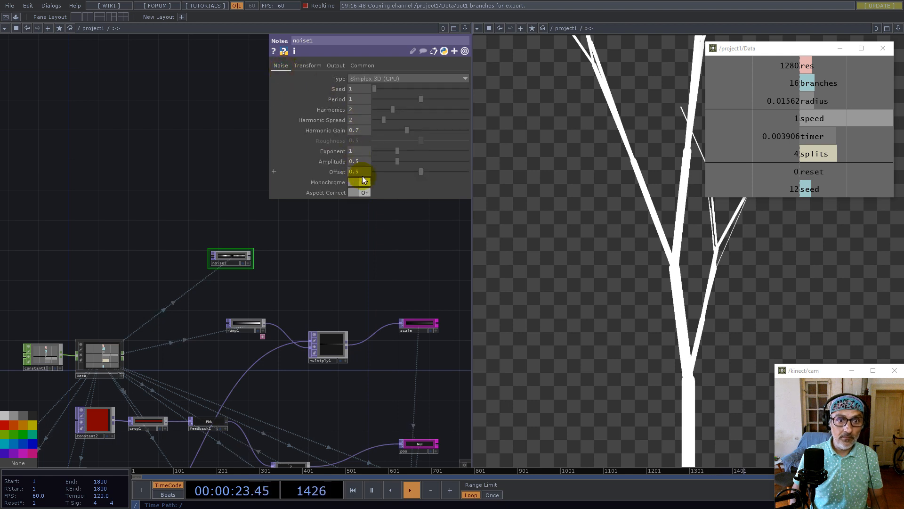
{"action": "right_click", "coordinate": [253, 255]}
{"action": "left_click", "coordinate": [215, 217]}
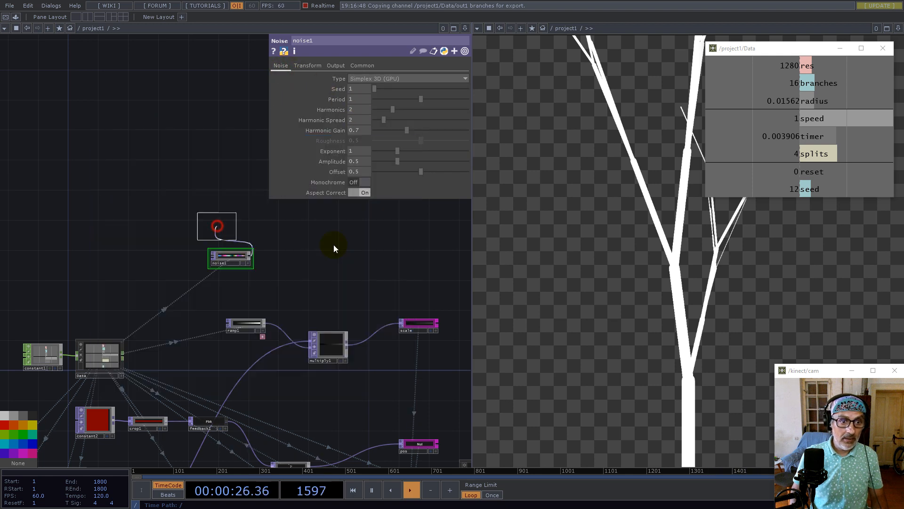
{"action": "left_click", "coordinate": [426, 284]}
{"action": "left_click", "coordinate": [425, 286]}
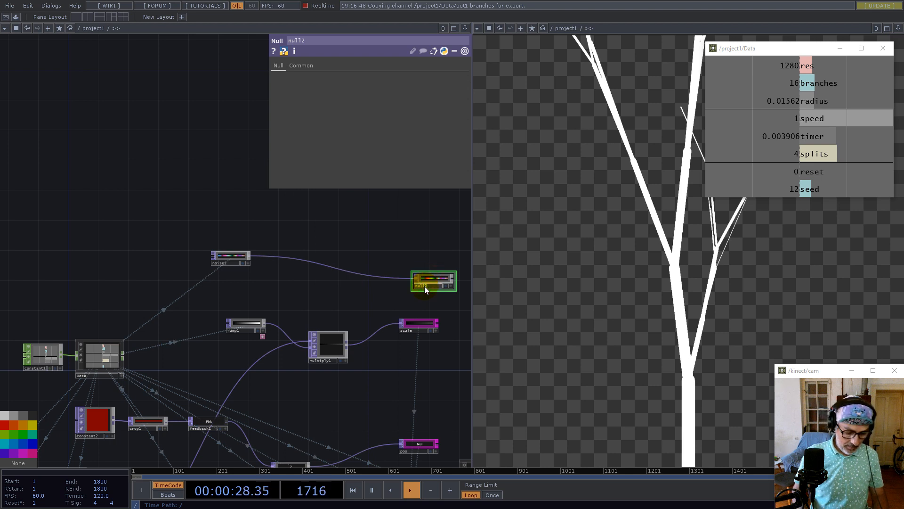
{"action": "type", "text": "colo"}
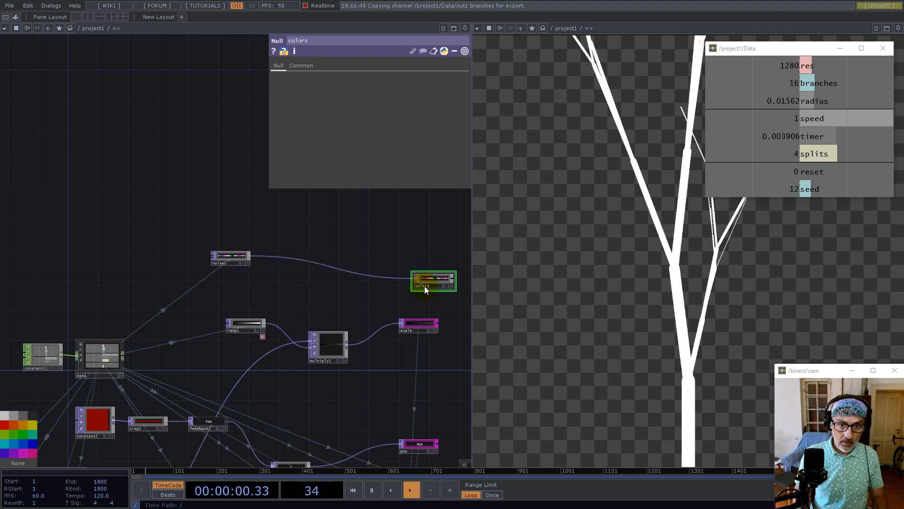
{"action": "type", "text": "rs"}
{"action": "key", "text": "Return"}
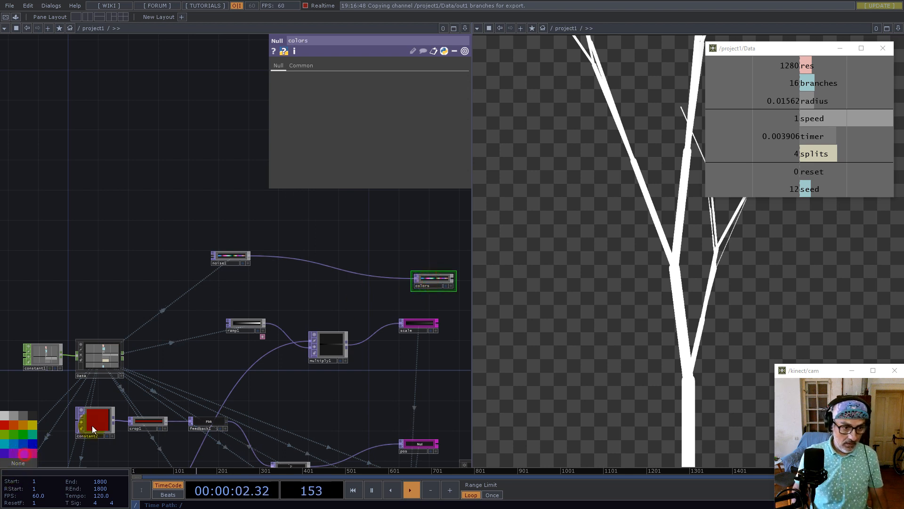
- Set geo1's instance Color OP to colors and map R, G and B to the r, g and b channels
{"action": "left_click_drag", "start_coordinate": [334, 393], "coordinate": [86, 228]}
{"action": "left_click", "coordinate": [160, 368]}
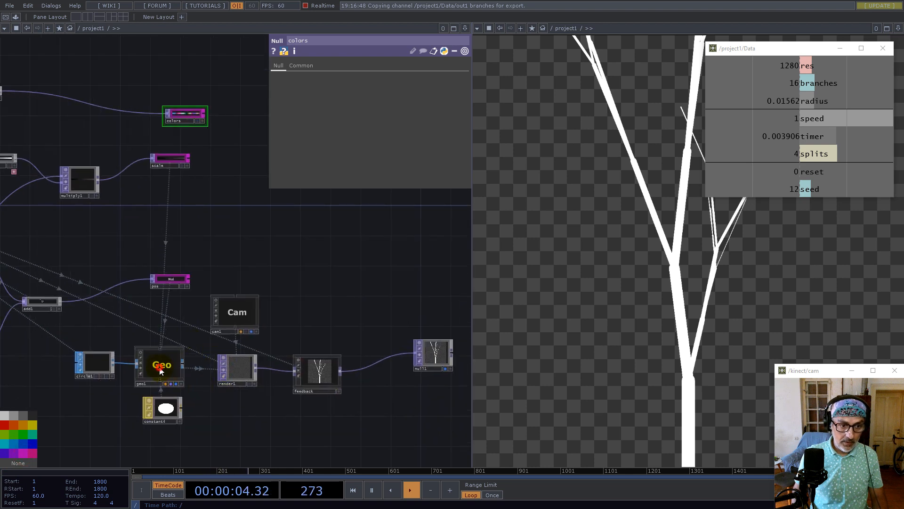
{"action": "left_click_drag", "start_coordinate": [214, 184], "coordinate": [205, 215]}
{"action": "left_click_drag", "start_coordinate": [174, 146], "coordinate": [372, 354]}
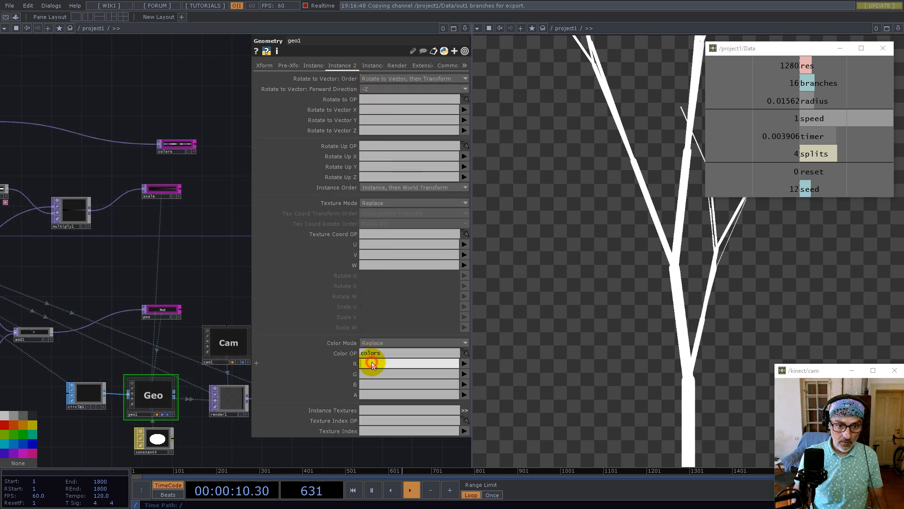
{"action": "type", "text": "r"}
{"action": "left_click", "coordinate": [368, 376]}
{"action": "type", "text": "g"}
{"action": "left_click", "coordinate": [367, 383]}
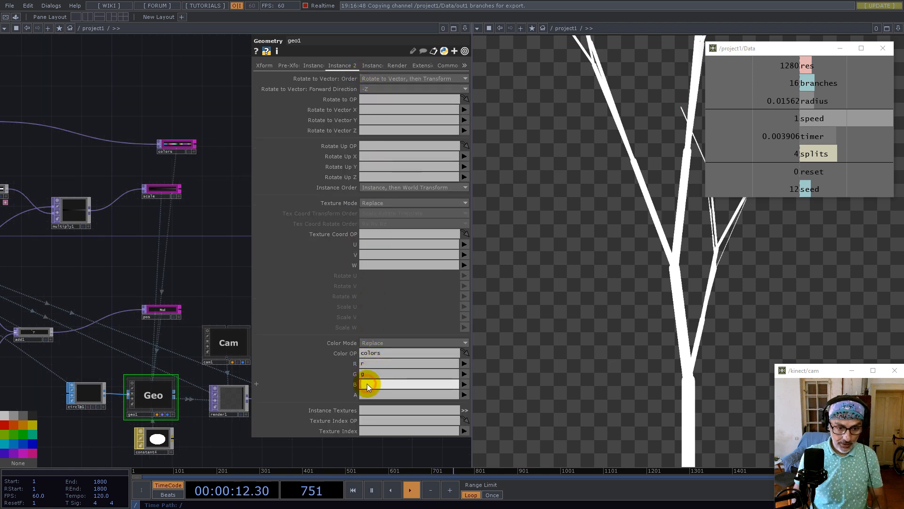
{"action": "type", "text": "b"}
{"action": "left_click", "coordinate": [246, 274]}
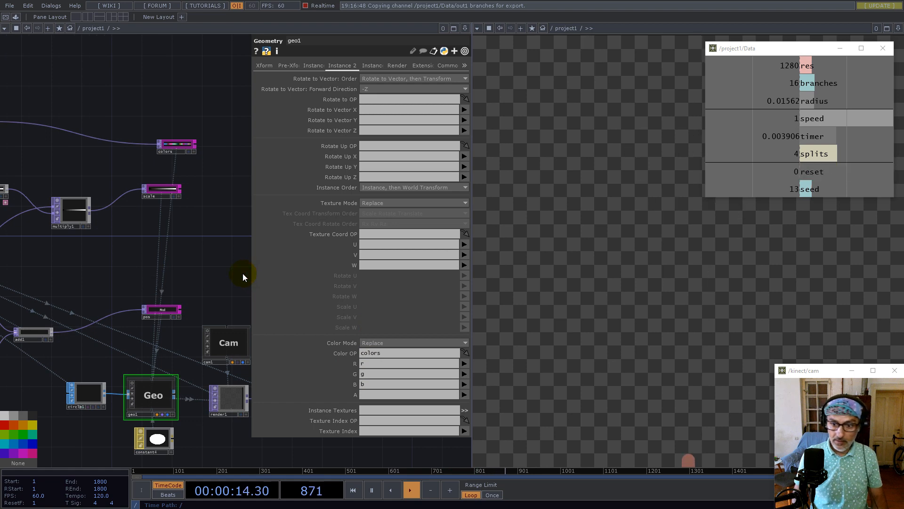
- Insert an RGB Key TOP into the wire between the feedback component and null1
{"action": "scroll", "coordinate": [141, 290], "scroll_direction": "down", "scroll_amount": 5}
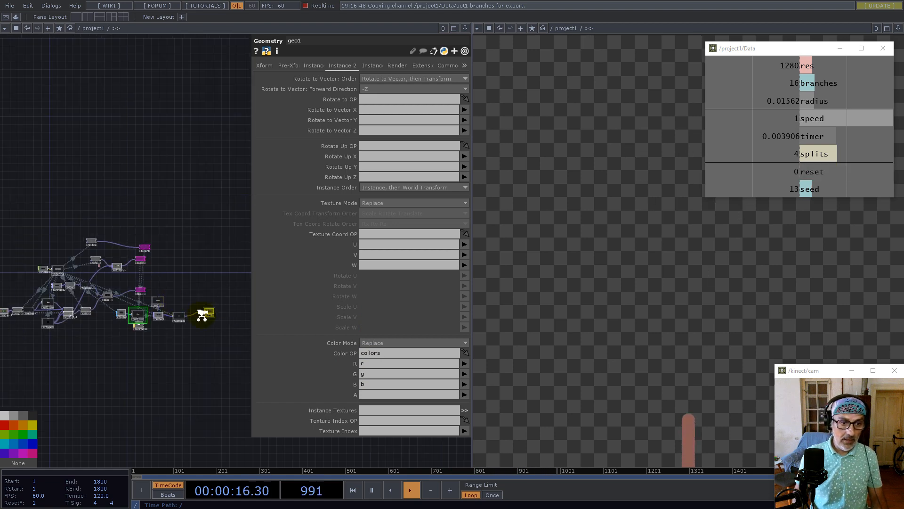
{"action": "scroll", "coordinate": [198, 312], "scroll_direction": "up", "scroll_amount": 5}
{"action": "right_click", "coordinate": [184, 310]}
{"action": "left_click", "coordinate": [196, 296]}
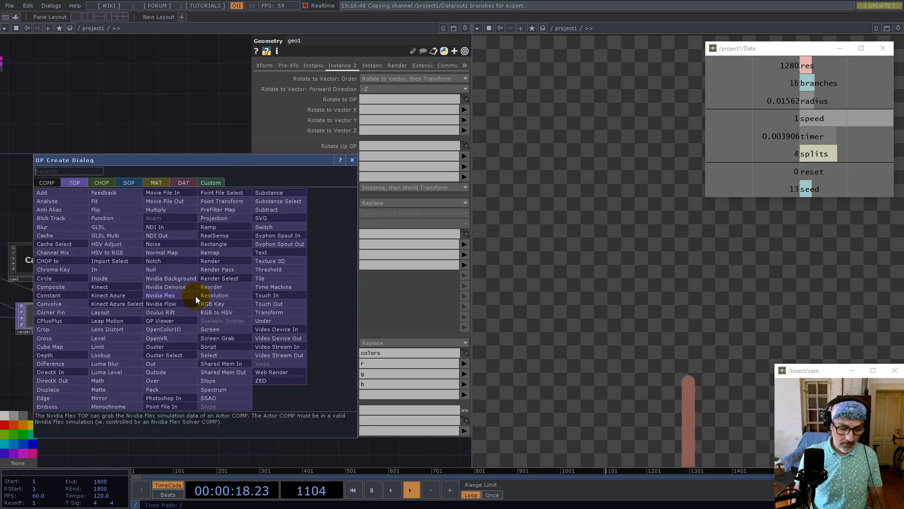
{"action": "type", "text": "rgb"}
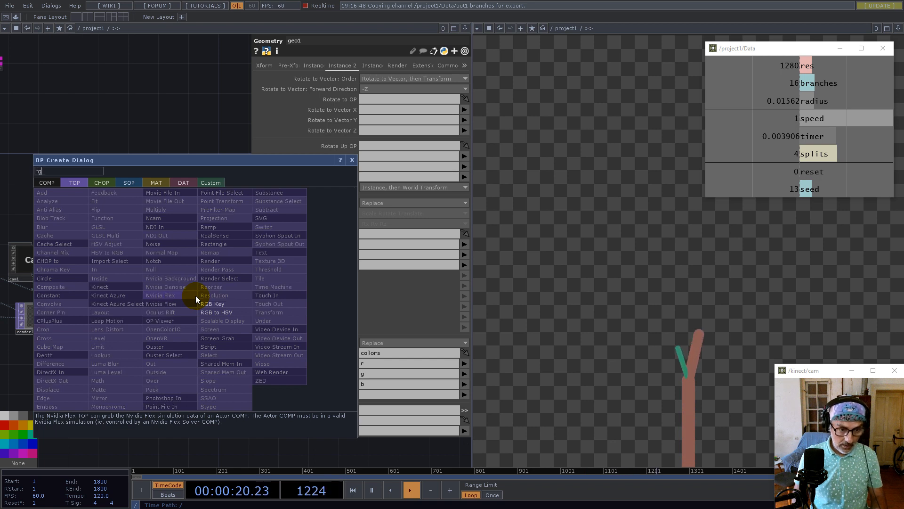
{"action": "left_click", "coordinate": [217, 302]}
{"action": "left_click", "coordinate": [191, 304]}
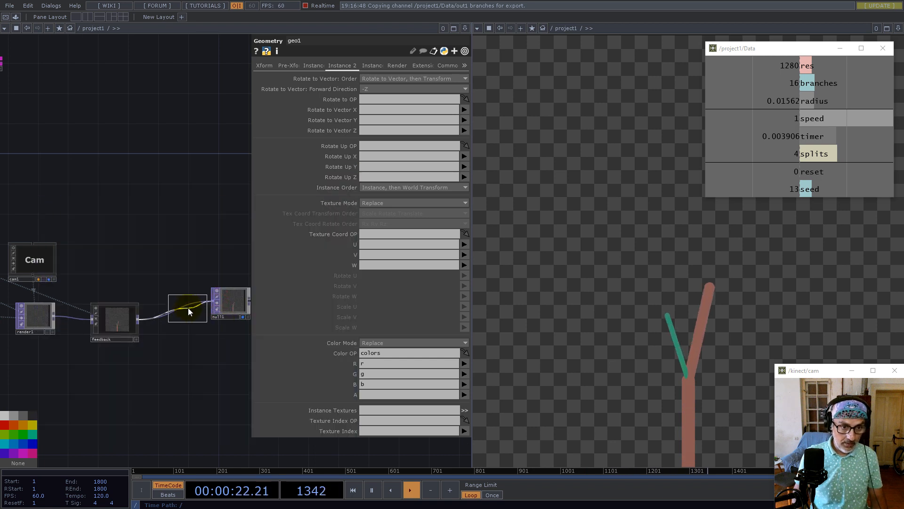
- Move rgbkey1 next to null1, further along from the feedback component, and clear the Data viewer off the output
{"action": "left_click_drag", "start_coordinate": [193, 261], "coordinate": [146, 245]}
{"action": "right_click_drag", "start_coordinate": [145, 242], "coordinate": [247, 363]}
{"action": "left_click_drag", "start_coordinate": [144, 292], "coordinate": [234, 291]}
{"action": "left_click", "coordinate": [158, 229]}
{"action": "left_click_drag", "start_coordinate": [765, 49], "coordinate": [264, 255]}
{"action": "left_click", "coordinate": [377, 259]}
- Inside the trigger component, paste a copy of the select1 TOP in the empty area above the feedback chain
{"action": "scroll", "coordinate": [239, 308], "scroll_direction": "down", "scroll_amount": 5}
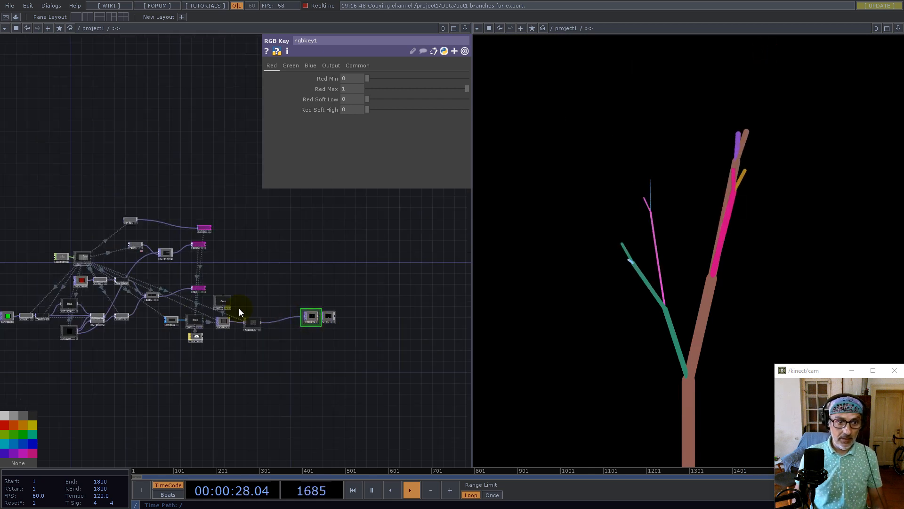
{"action": "left_click_drag", "start_coordinate": [132, 380], "coordinate": [305, 382]}
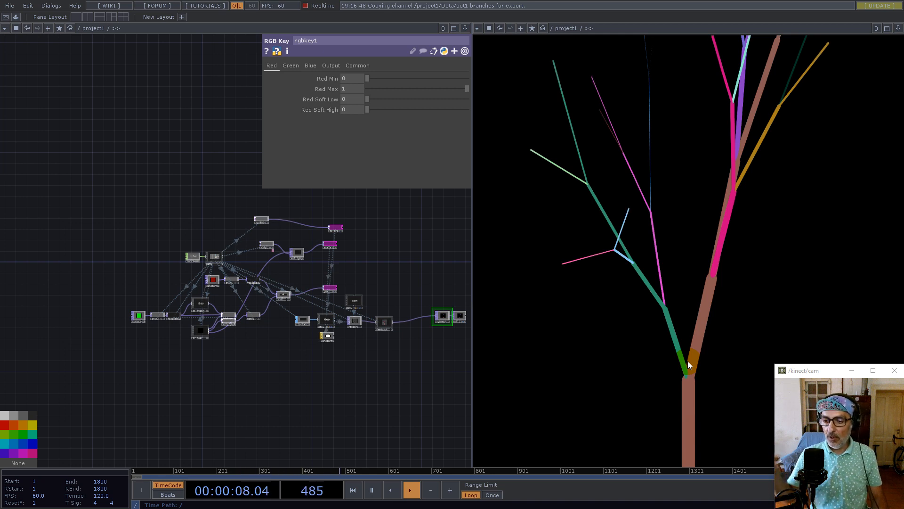
{"action": "scroll", "coordinate": [152, 300], "scroll_direction": "up", "scroll_amount": 3}
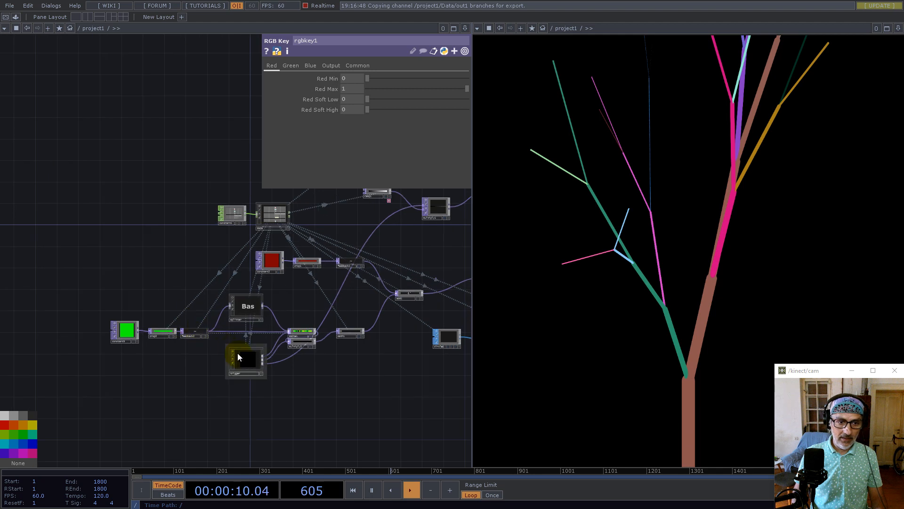
{"action": "left_click", "coordinate": [245, 361]}
{"action": "key", "text": "i"}
{"action": "left_click_drag", "start_coordinate": [97, 138], "coordinate": [241, 249]}
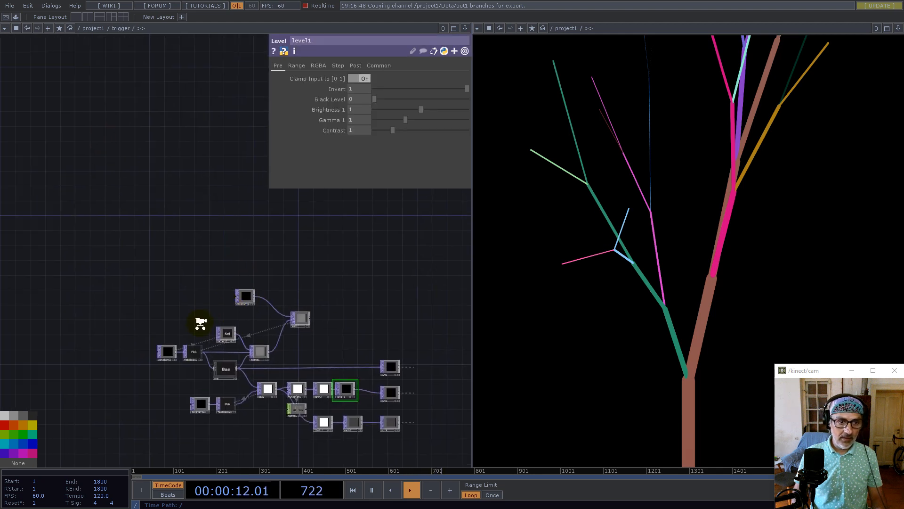
{"action": "scroll", "coordinate": [200, 323], "scroll_direction": "up", "scroll_amount": 3}
{"action": "left_click", "coordinate": [256, 349]}
{"action": "key", "text": "ctrl+c"}
{"action": "key", "text": "ctrl+v"}
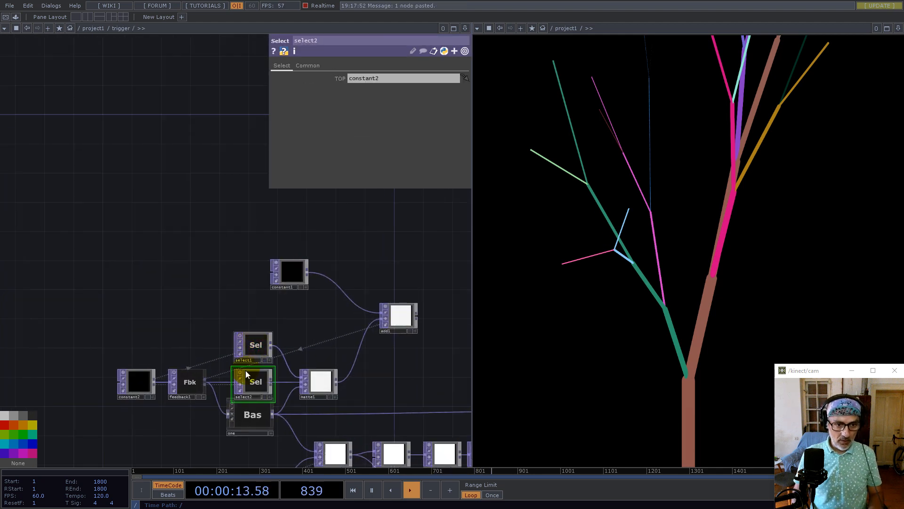
{"action": "left_click", "coordinate": [200, 255]}
- Set limit1 as the source TOP of select2 and position select2 above constant1
{"action": "left_click_drag", "start_coordinate": [346, 253], "coordinate": [210, 204]}
{"action": "scroll", "coordinate": [210, 204], "scroll_direction": "down", "scroll_amount": 3}
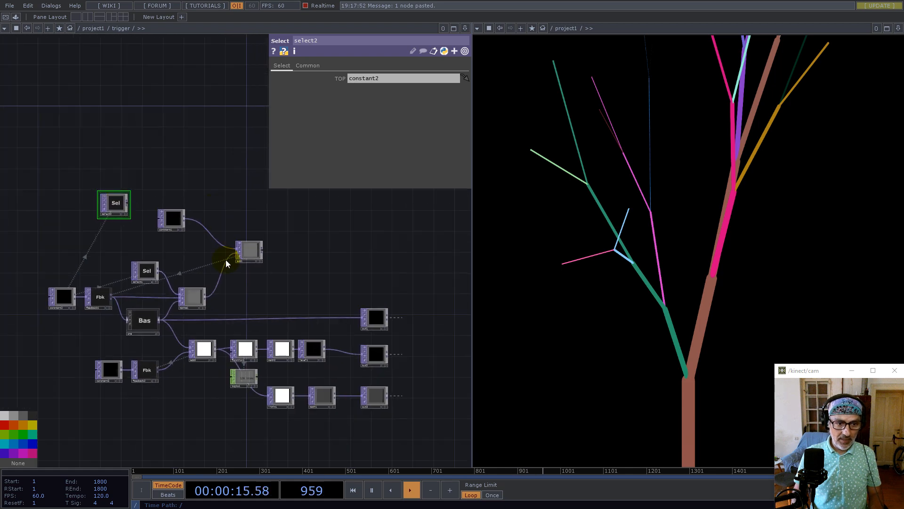
{"action": "scroll", "coordinate": [269, 401], "scroll_direction": "up", "scroll_amount": 3}
{"action": "left_click_drag", "start_coordinate": [287, 400], "coordinate": [403, 81]}
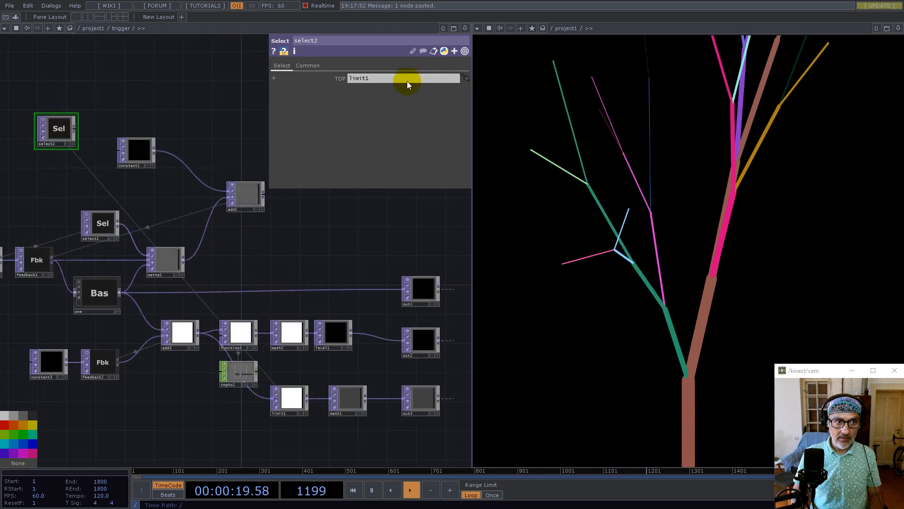
{"action": "left_click_drag", "start_coordinate": [75, 126], "coordinate": [129, 179]}
{"action": "left_click_drag", "start_coordinate": [115, 187], "coordinate": [130, 143]}
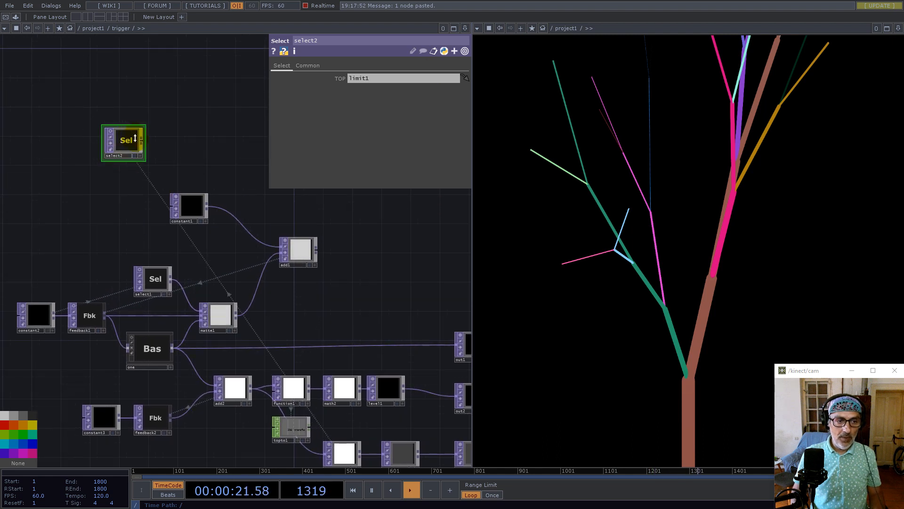
- Append a Multiply TOP to select2 and wire constant1 into it as the second input
{"action": "right_click", "coordinate": [143, 143]}
{"action": "left_click", "coordinate": [120, 60]}
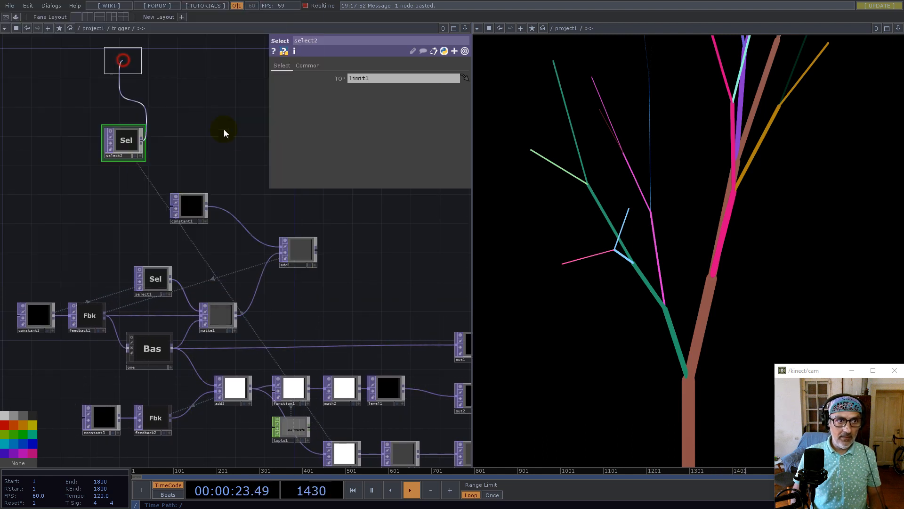
{"action": "left_click", "coordinate": [251, 147]}
{"action": "left_click_drag", "start_coordinate": [207, 206], "coordinate": [236, 151]}
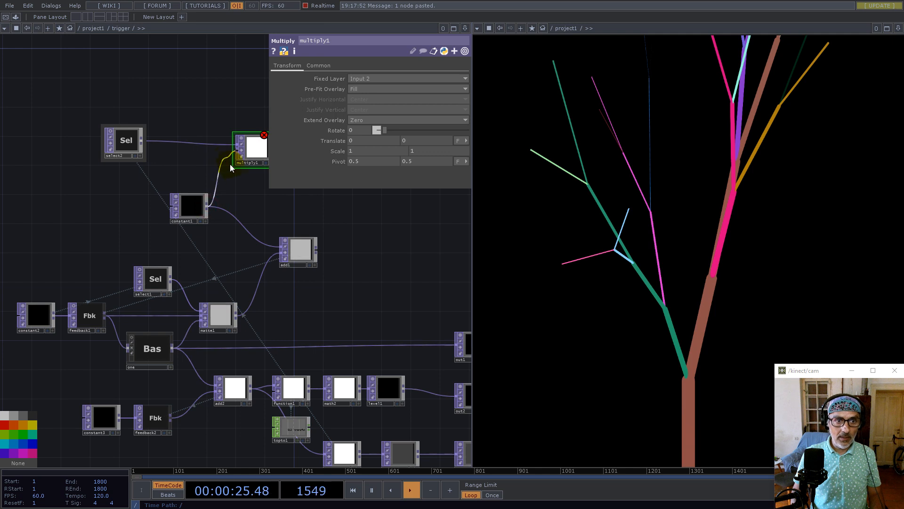
{"action": "left_click_drag", "start_coordinate": [242, 202], "coordinate": [215, 241]}
{"action": "right_click", "coordinate": [248, 186]}
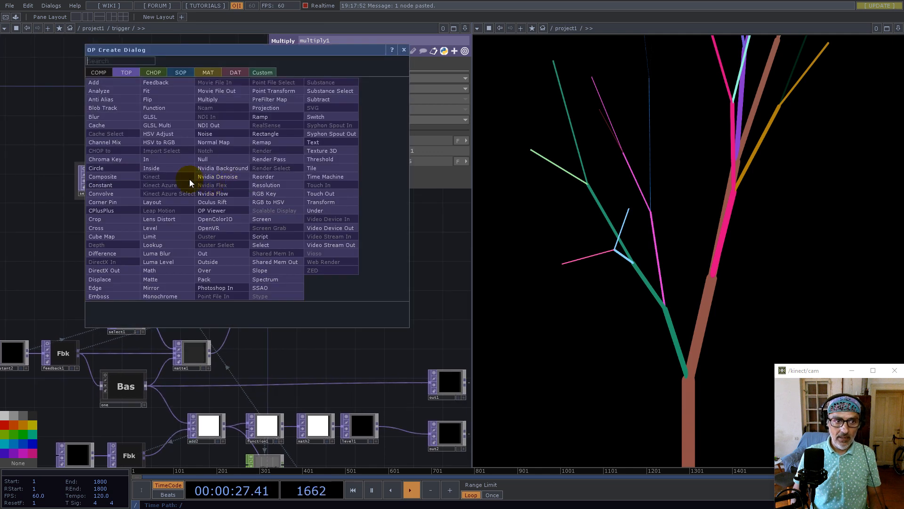
{"action": "left_click", "coordinate": [65, 130]}
{"action": "left_click", "coordinate": [99, 179]}
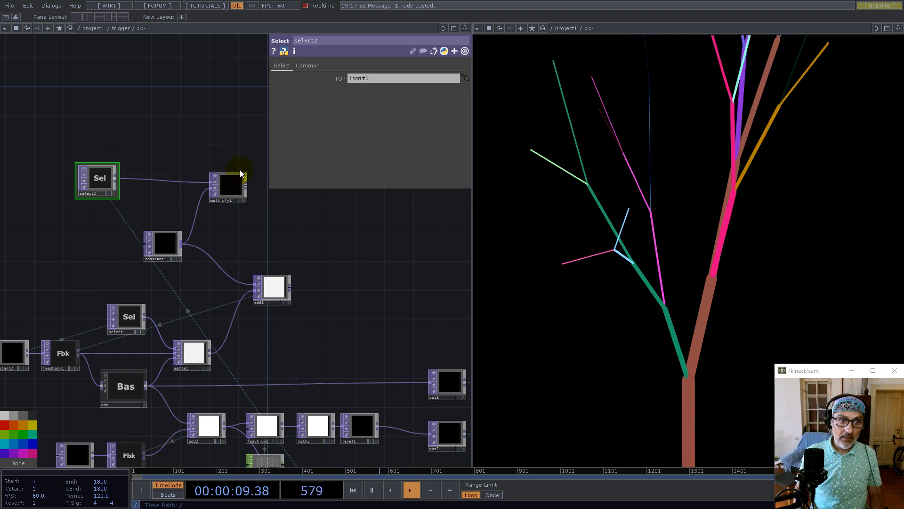
- Insert an Add TOP ahead of add1 that sums the outputs of multiply1 and constant1
{"action": "right_click", "coordinate": [246, 186]}
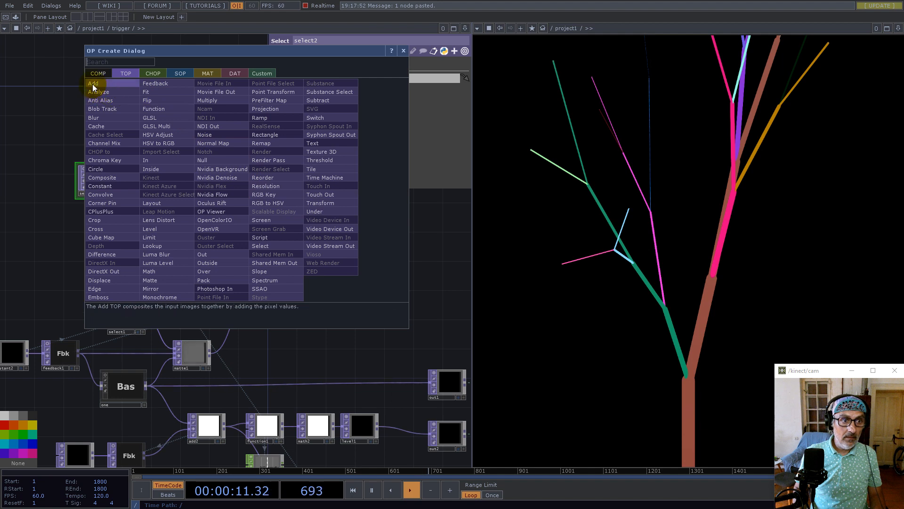
{"action": "left_click", "coordinate": [92, 84]}
{"action": "left_click", "coordinate": [272, 228]}
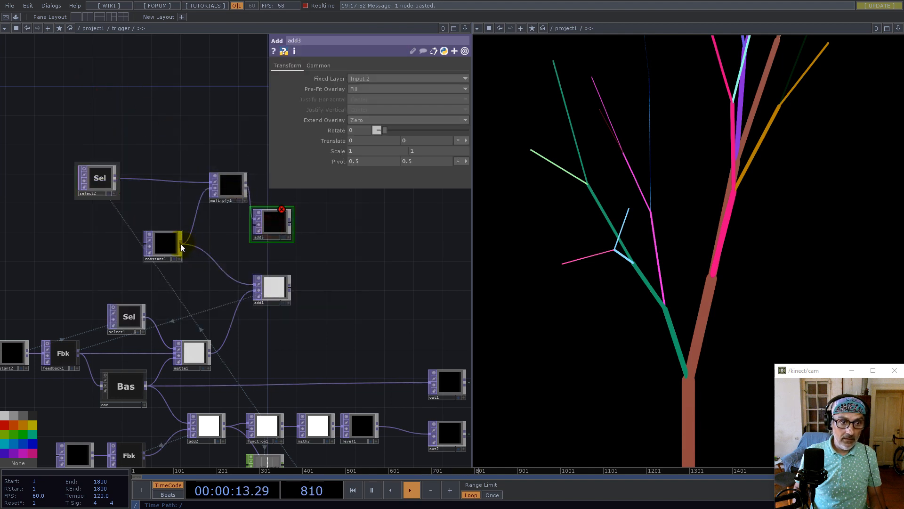
{"action": "left_click_drag", "start_coordinate": [180, 244], "coordinate": [223, 256]}
- Tidy the network by spreading select2, multiply1, constant1 and add3 out along the chain leading into add1
{"action": "left_click_drag", "start_coordinate": [230, 186], "coordinate": [209, 186]}
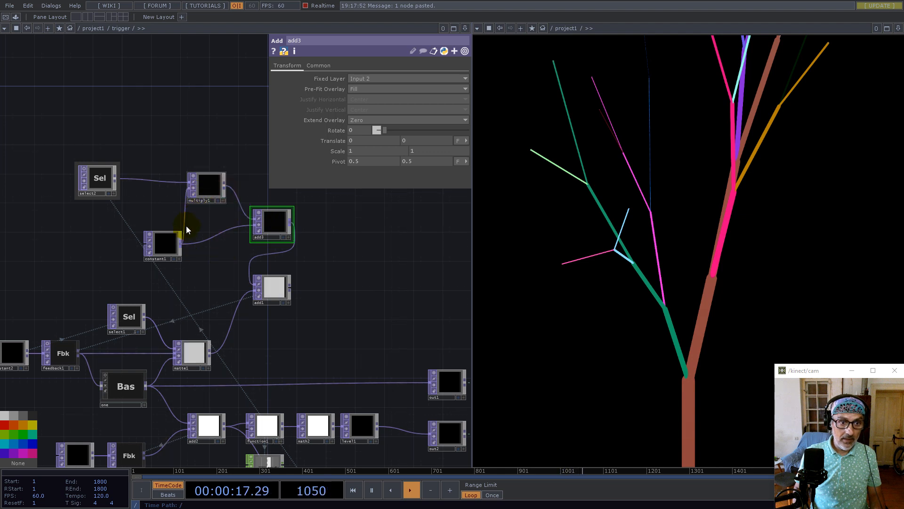
{"action": "left_click_drag", "start_coordinate": [165, 242], "coordinate": [158, 229]}
{"action": "left_click_drag", "start_coordinate": [83, 137], "coordinate": [196, 241]}
{"action": "left_click", "coordinate": [200, 174]}
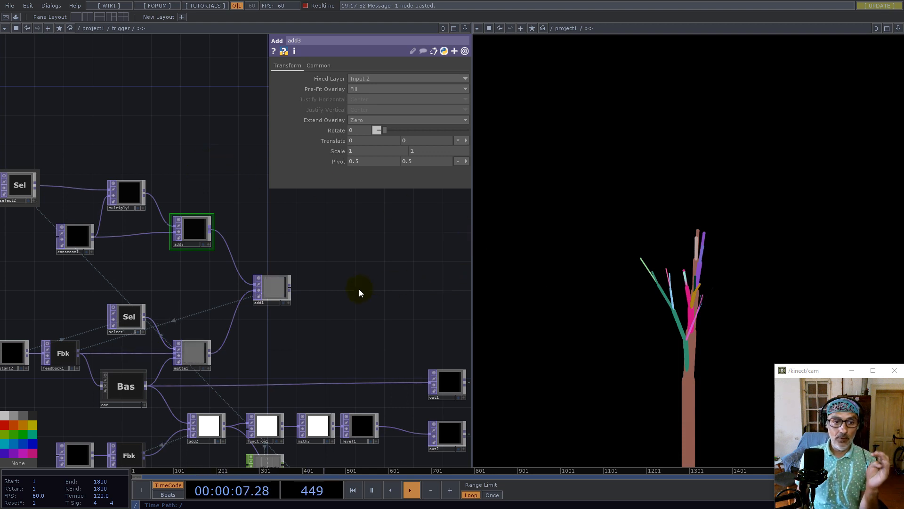
- Return to the project1 network and set the timer value in constant1 to 1/128
{"action": "scroll", "coordinate": [359, 290], "scroll_direction": "down", "scroll_amount": 3}
{"action": "scroll", "coordinate": [307, 332], "scroll_direction": "down", "scroll_amount": 5}
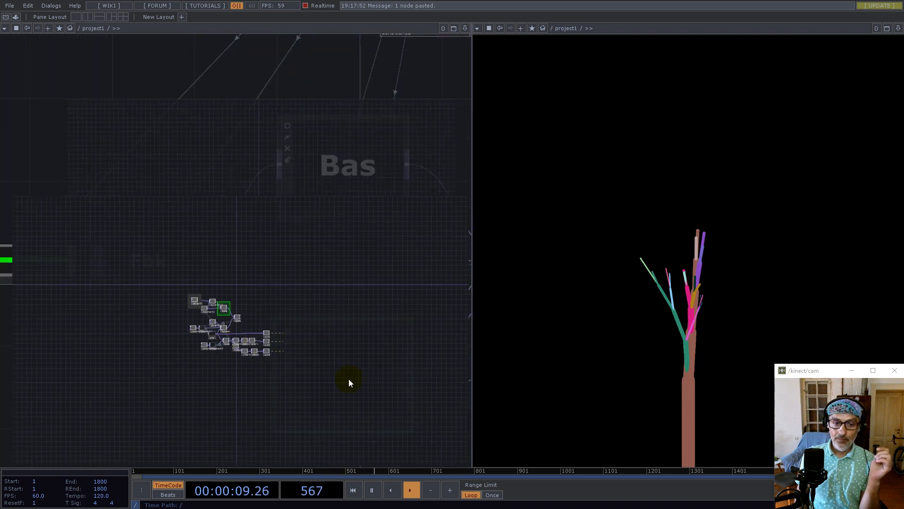
{"action": "left_click_drag", "start_coordinate": [282, 268], "coordinate": [89, 333]}
{"action": "scroll", "coordinate": [170, 317], "scroll_direction": "up", "scroll_amount": 6}
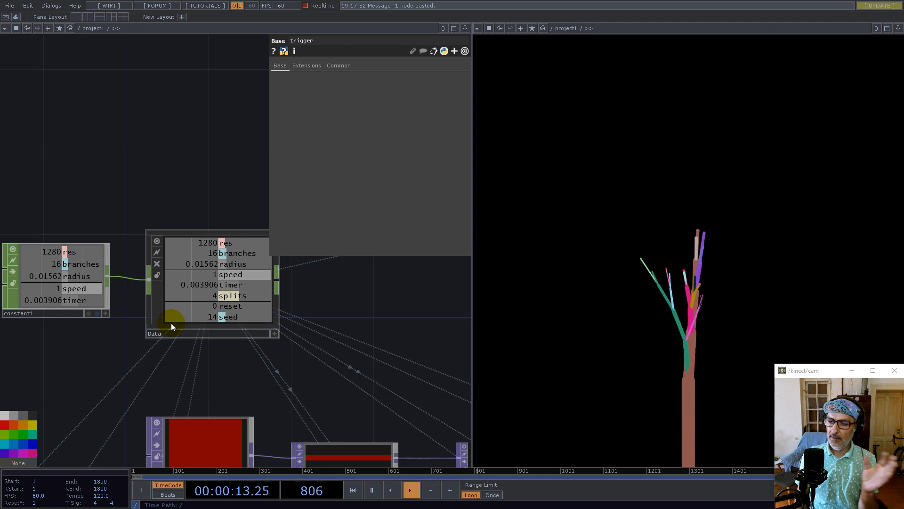
{"action": "scroll", "coordinate": [170, 278], "scroll_direction": "down", "scroll_amount": 2}
{"action": "left_click", "coordinate": [114, 278]}
{"action": "left_click", "coordinate": [423, 120]}
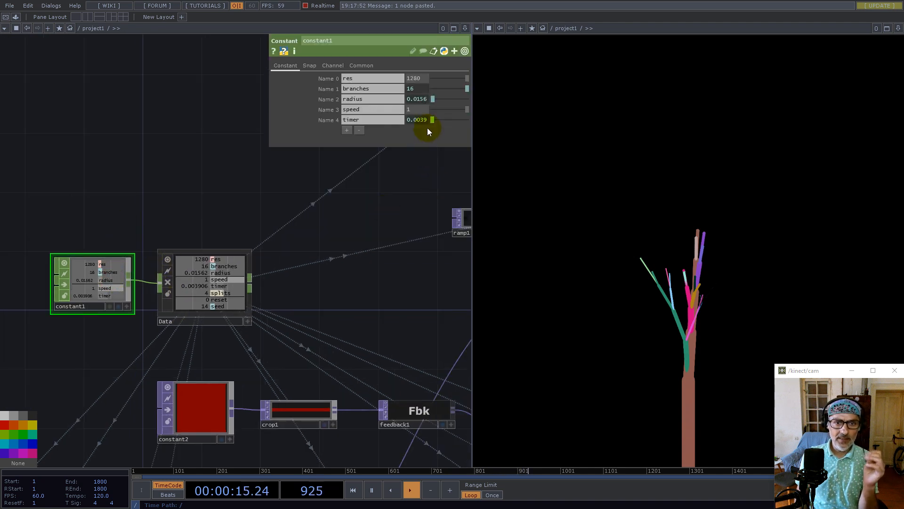
{"action": "left_click", "coordinate": [359, 134]}
{"action": "left_click", "coordinate": [348, 131]}
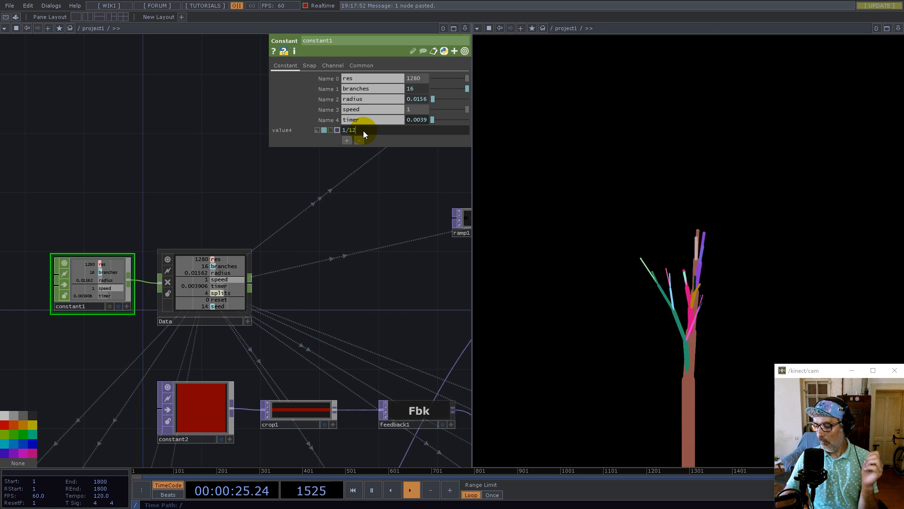
{"action": "left_click", "coordinate": [391, 222]}
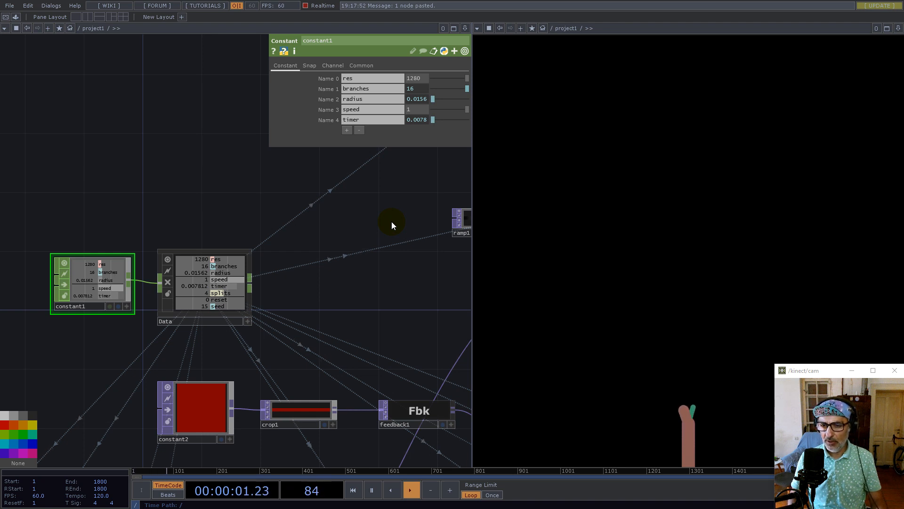
- Try a timer value of 1/512 in constant1
{"action": "left_click", "coordinate": [414, 120]}
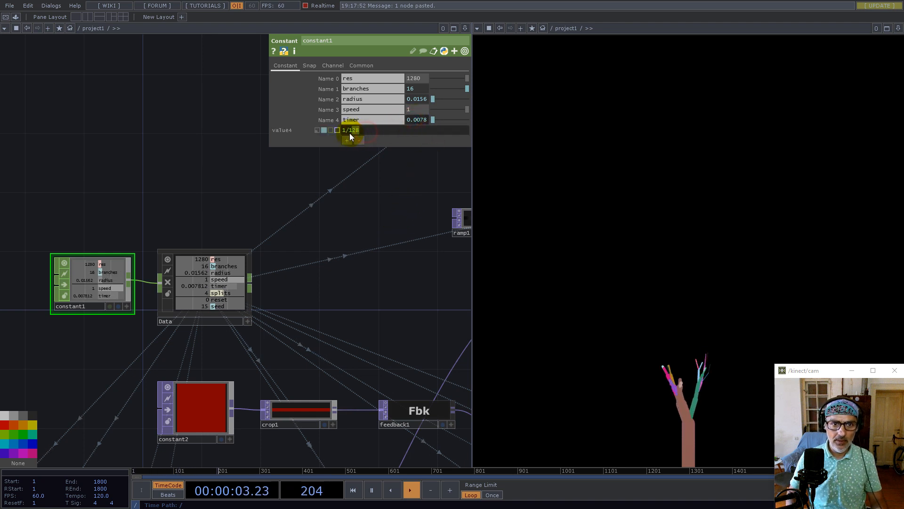
{"action": "type", "text": "2"}
{"action": "key", "text": "Return"}
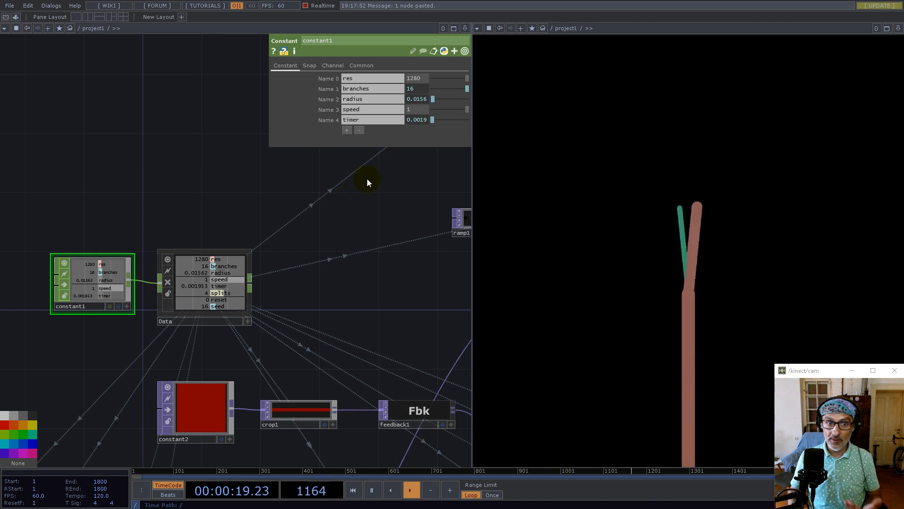
- Set the timer expression in constant1 to 1/(256+128)
{"action": "left_click", "coordinate": [412, 120]}
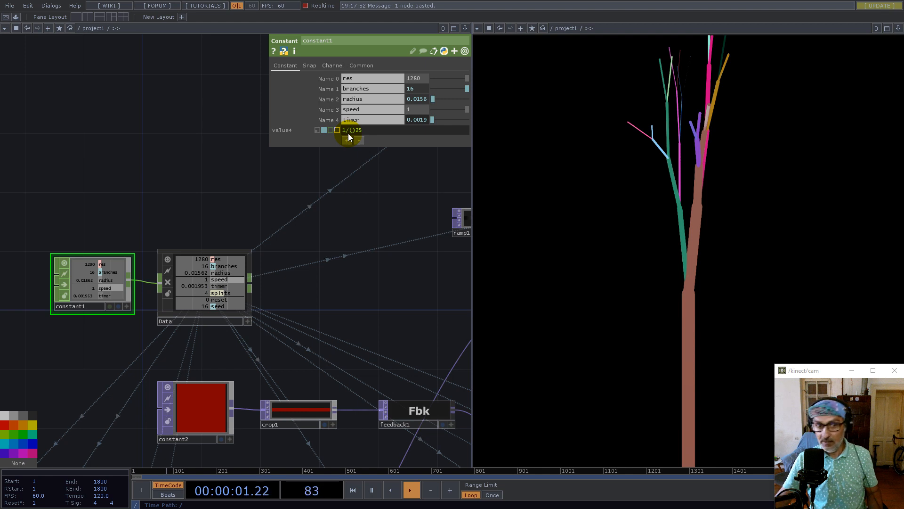
{"action": "key", "text": "BackSpace"}
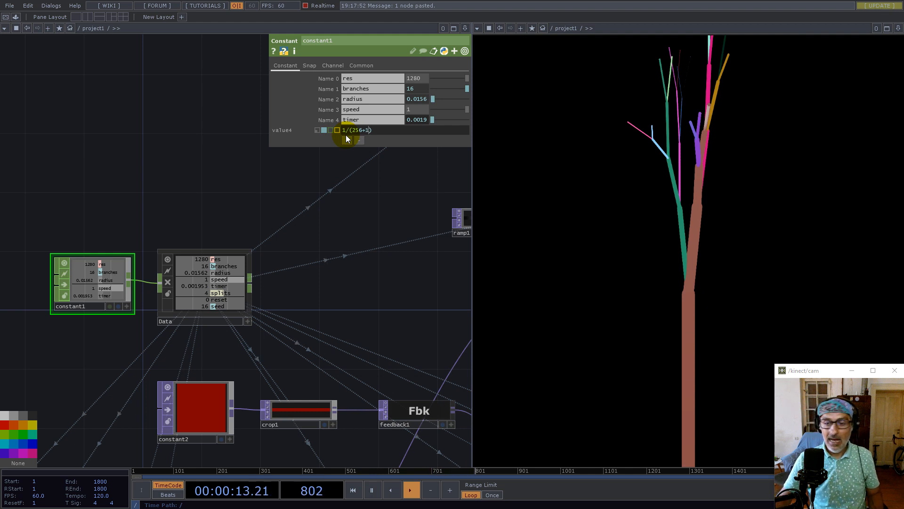
{"action": "type", "text": "8"}
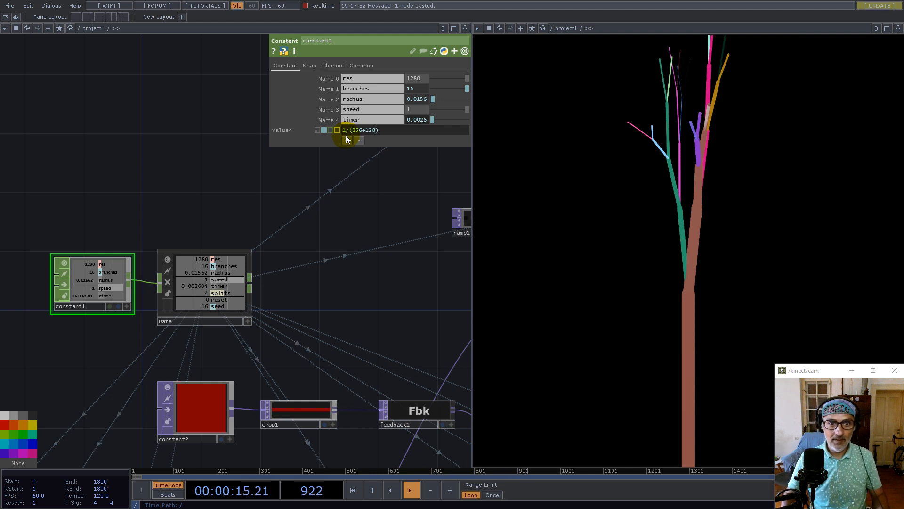
{"action": "left_click", "coordinate": [395, 213]}
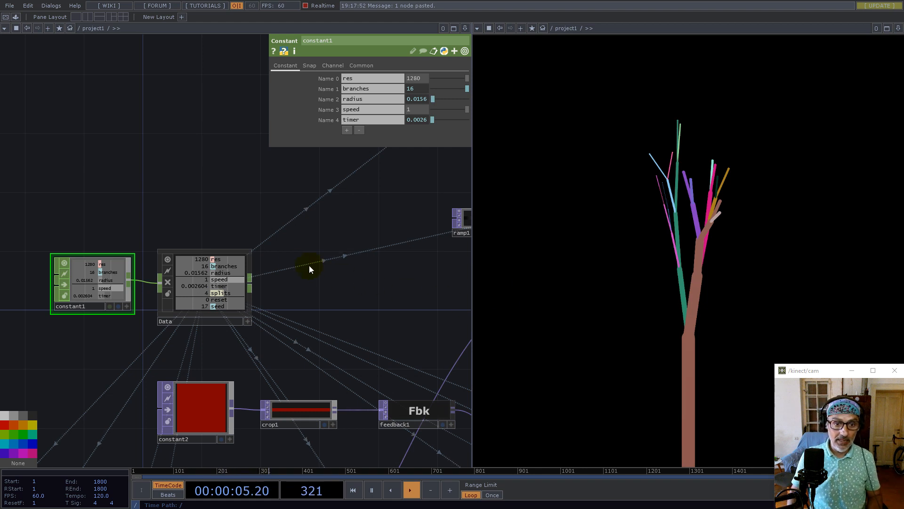
- Try a speed of 2 in constant1 and undo the change
{"action": "scroll", "coordinate": [294, 264], "scroll_direction": "down", "scroll_amount": 5}
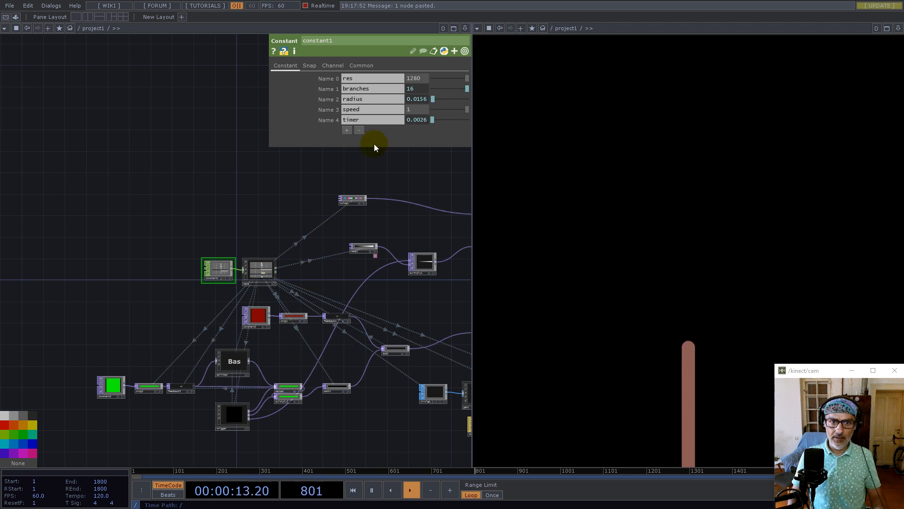
{"action": "left_click", "coordinate": [414, 109]}
{"action": "type", "text": "2"}
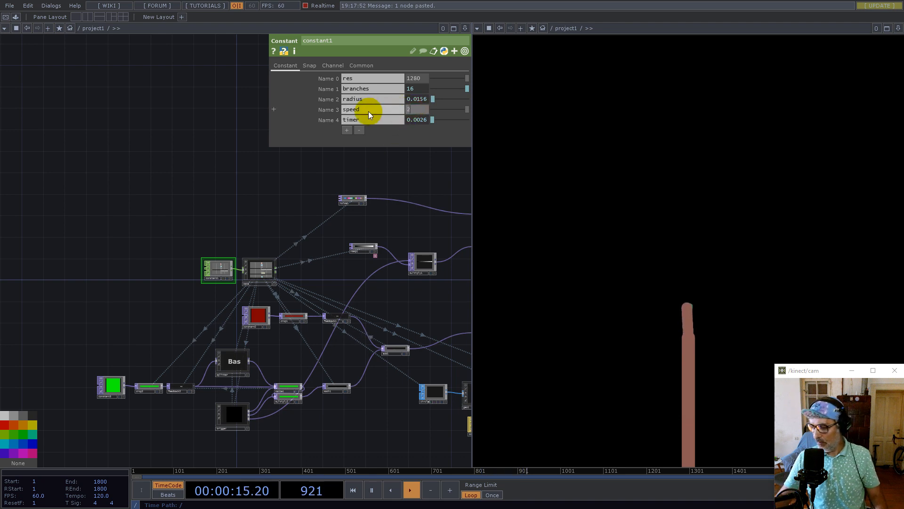
{"action": "left_click", "coordinate": [187, 193]}
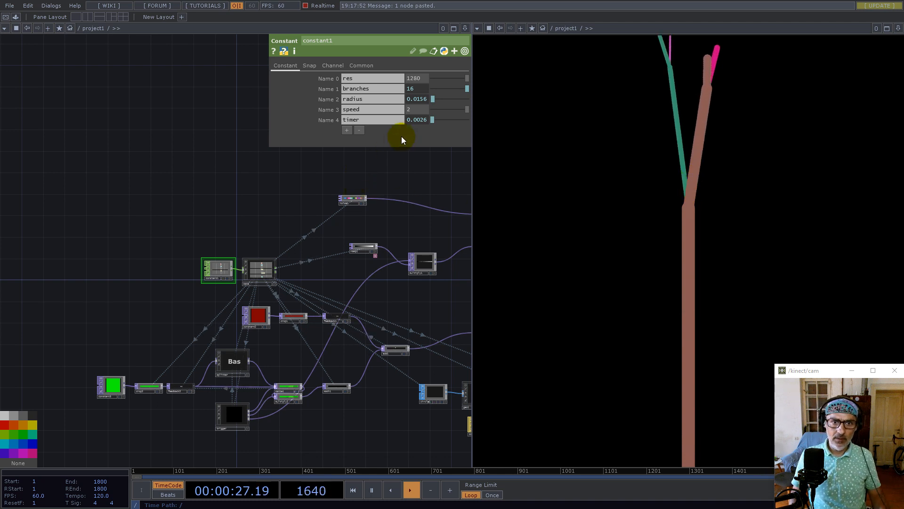
{"action": "key", "text": "ctrl+z"}
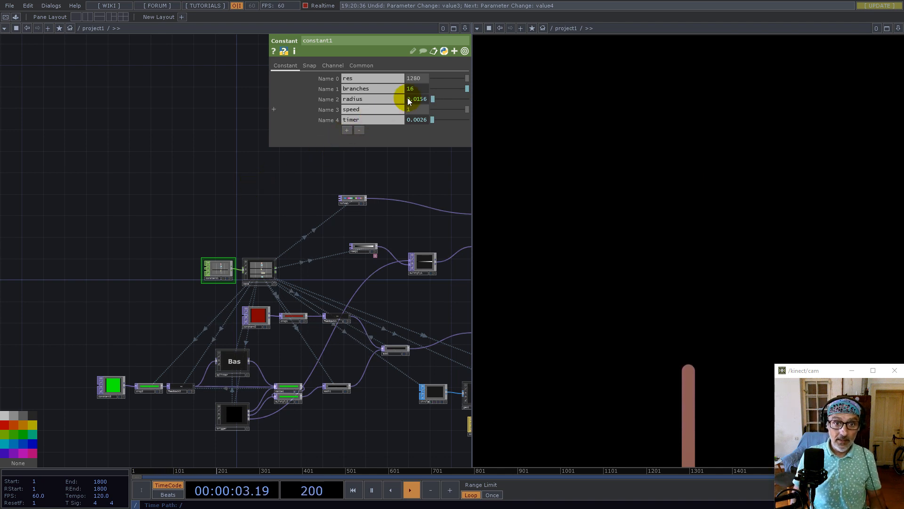
- Try branch counts of 2**16, 2**10 and 2**14 in constant1
{"action": "left_click", "coordinate": [423, 89]}
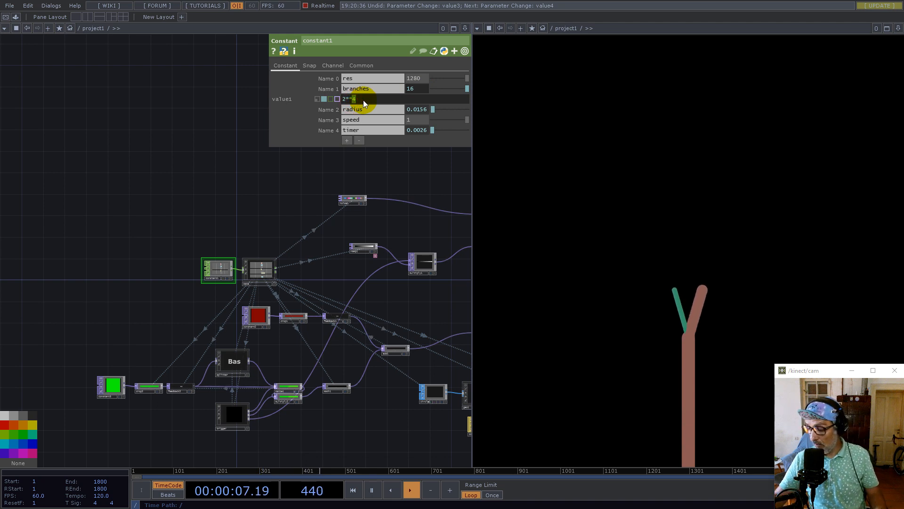
{"action": "type", "text": "16"}
{"action": "key", "text": "Return"}
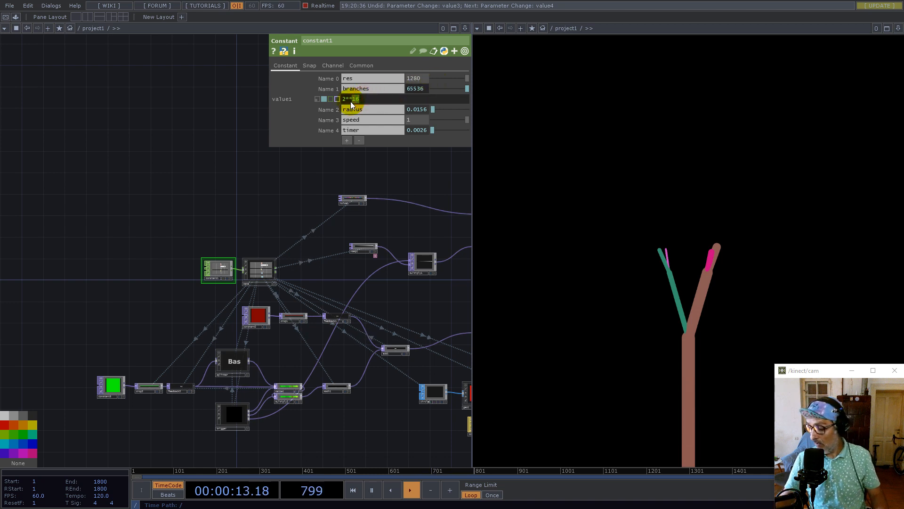
{"action": "type", "text": "10"}
{"action": "key", "text": "Return"}
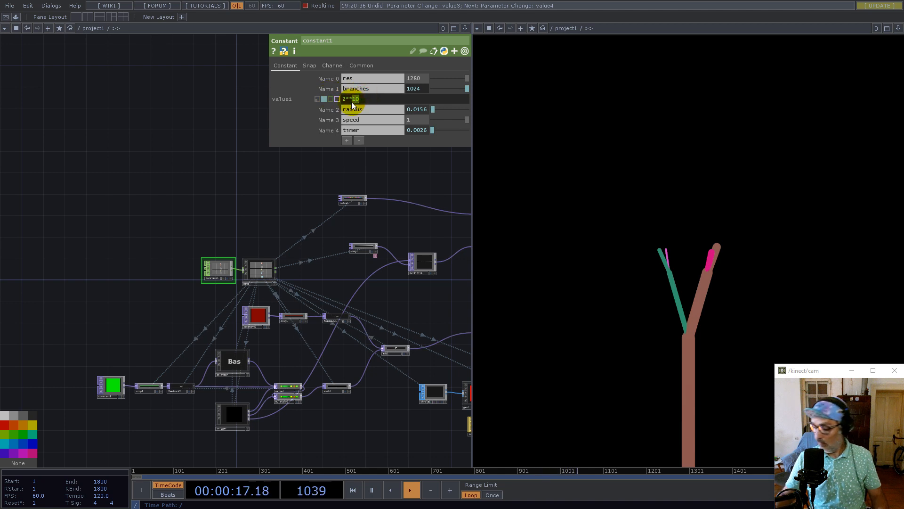
{"action": "type", "text": "14"}
{"action": "key", "text": "Return"}
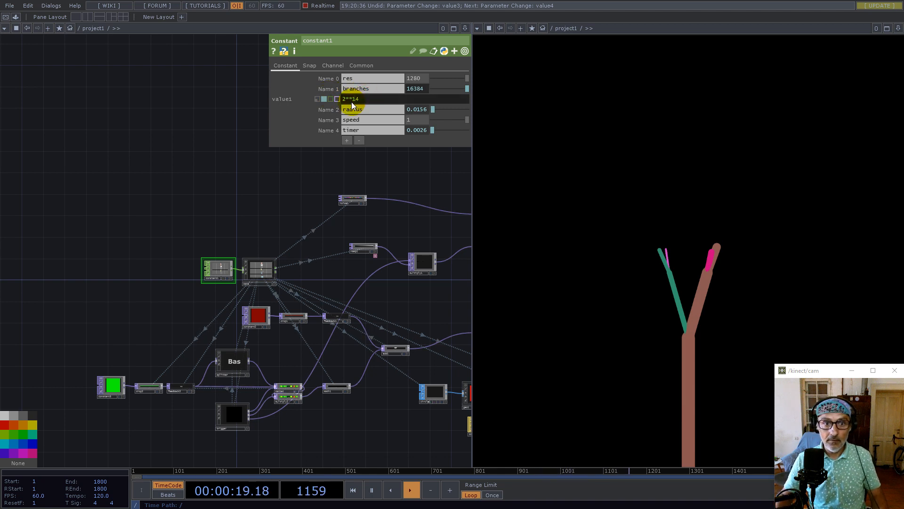
- Set the branches expression in constant1 to 2**15
{"action": "double_click", "coordinate": [353, 101]}
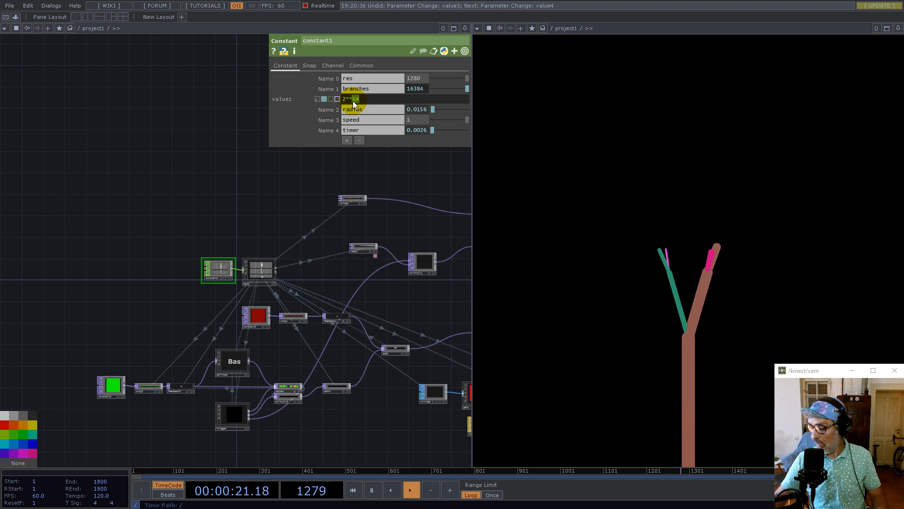
{"action": "type", "text": "15"}
{"action": "key", "text": "Return"}
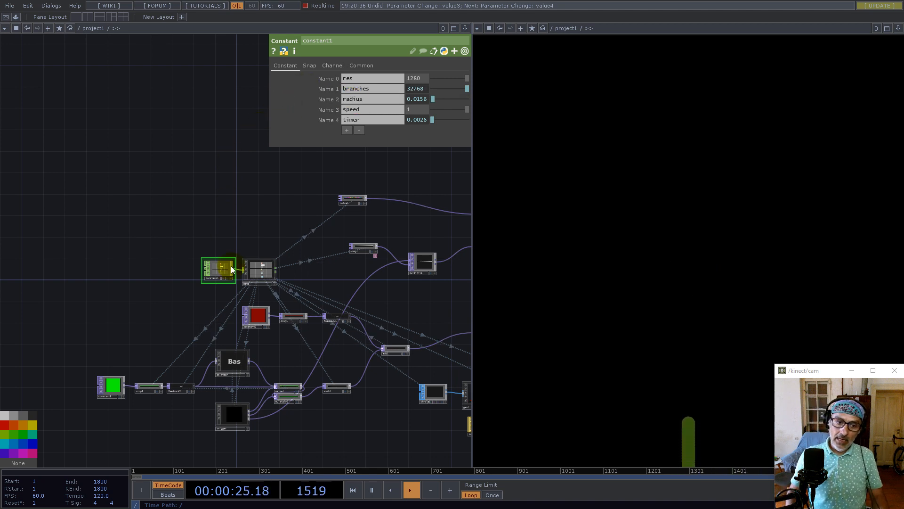
- Inspect the operator info of matte1 to check its texture size and format
{"action": "scroll", "coordinate": [293, 432], "scroll_direction": "up", "scroll_amount": 5}
{"action": "scroll", "coordinate": [249, 297], "scroll_direction": "up", "scroll_amount": 5}
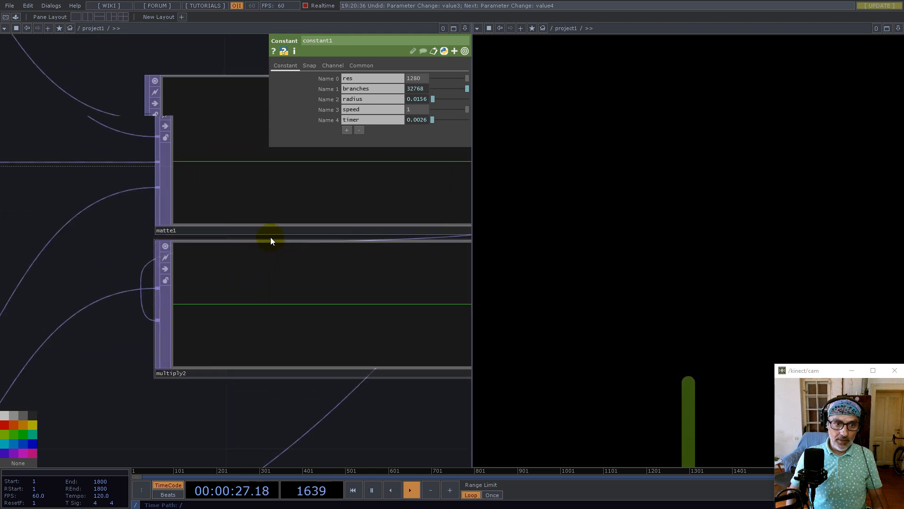
{"action": "middle_click", "coordinate": [277, 193]}
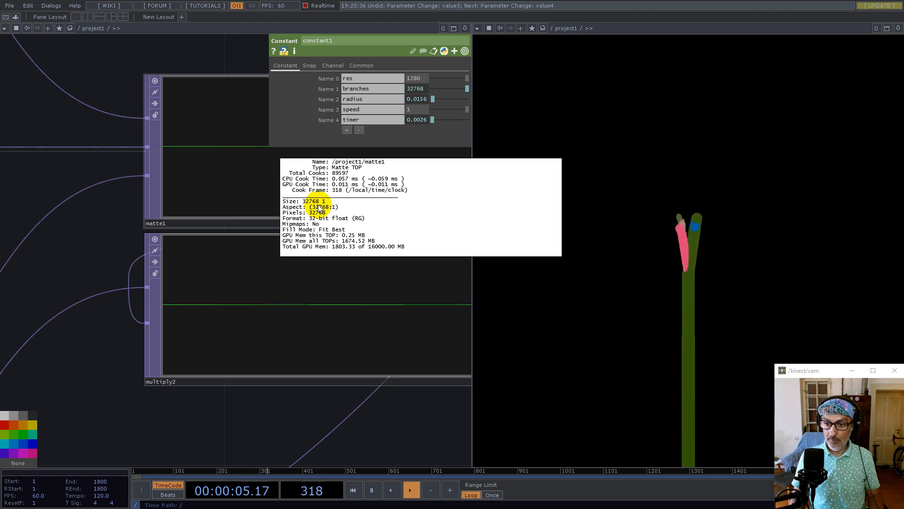
{"action": "middle_click_drag", "start_coordinate": [318, 209], "coordinate": [123, 273]}
{"action": "scroll", "coordinate": [143, 282], "scroll_direction": "down", "scroll_amount": 6}
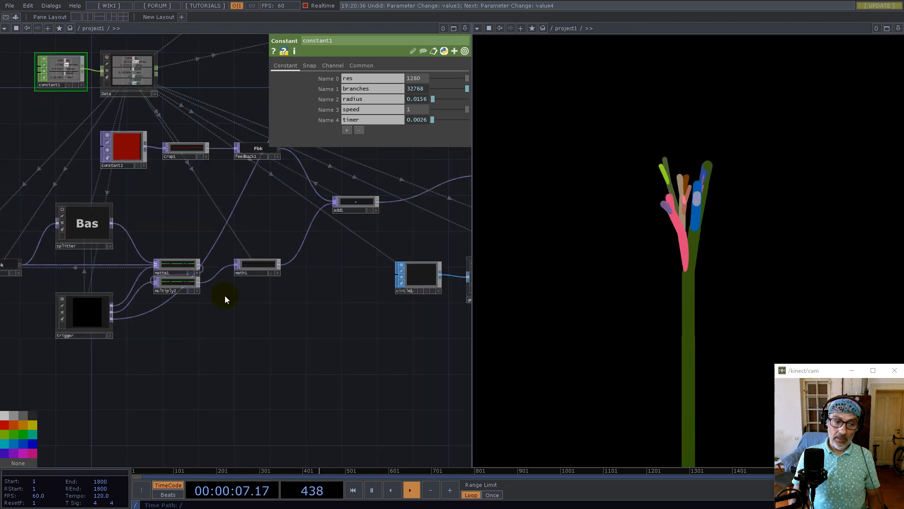
- Remove the +128 from the timer expression in constant1 so the timer is 1/256
{"action": "scroll", "coordinate": [142, 168], "scroll_direction": "up", "scroll_amount": 5}
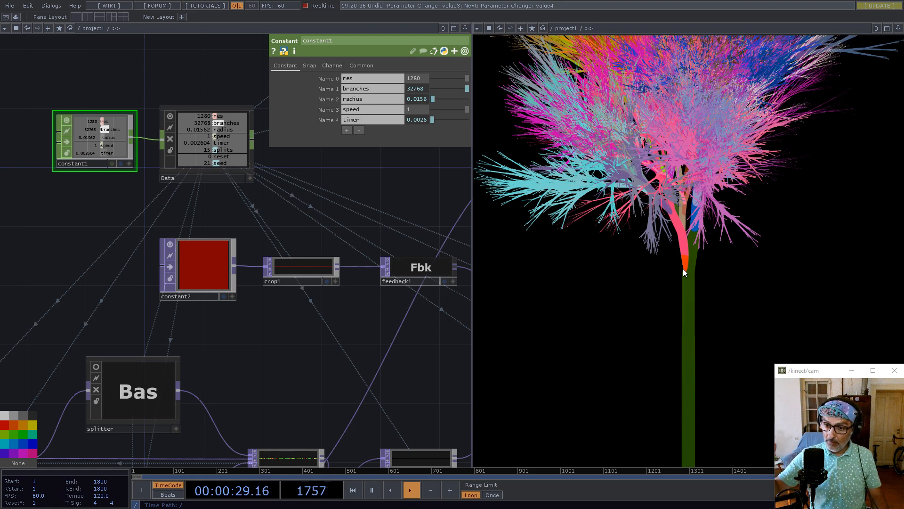
{"action": "left_click", "coordinate": [405, 120]}
{"action": "left_click", "coordinate": [380, 131]}
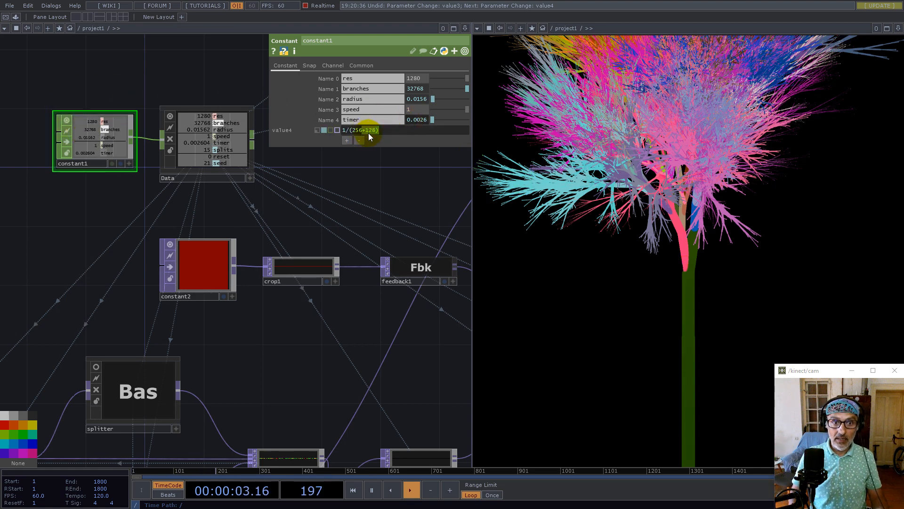
{"action": "left_click_drag", "start_coordinate": [376, 132], "coordinate": [368, 132]}
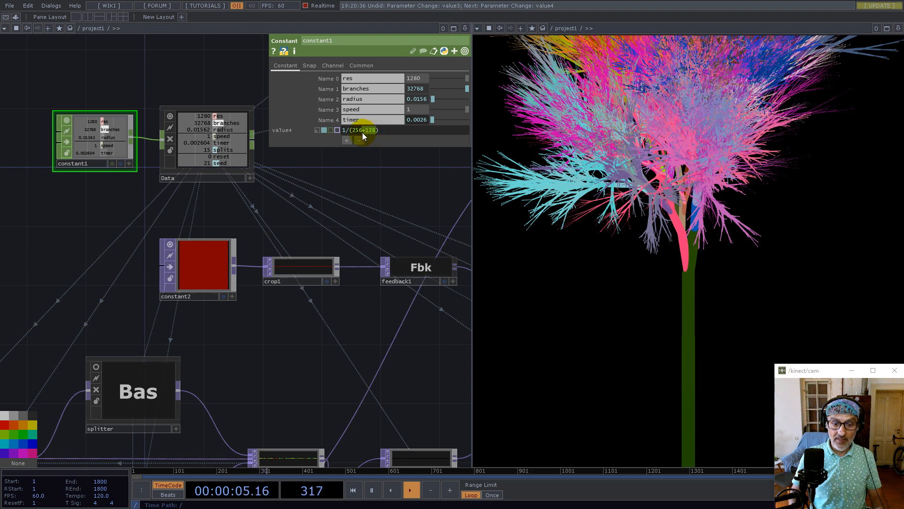
{"action": "left_click", "coordinate": [367, 202]}
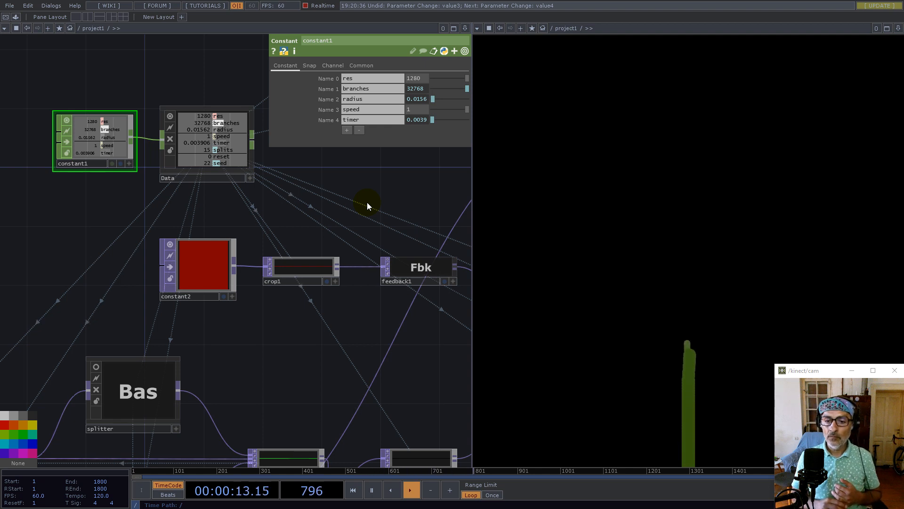
- Look over the network, enter the splitter component and review the main noise parameters of noise1
{"action": "scroll", "coordinate": [353, 202], "scroll_direction": "down", "scroll_amount": 6}
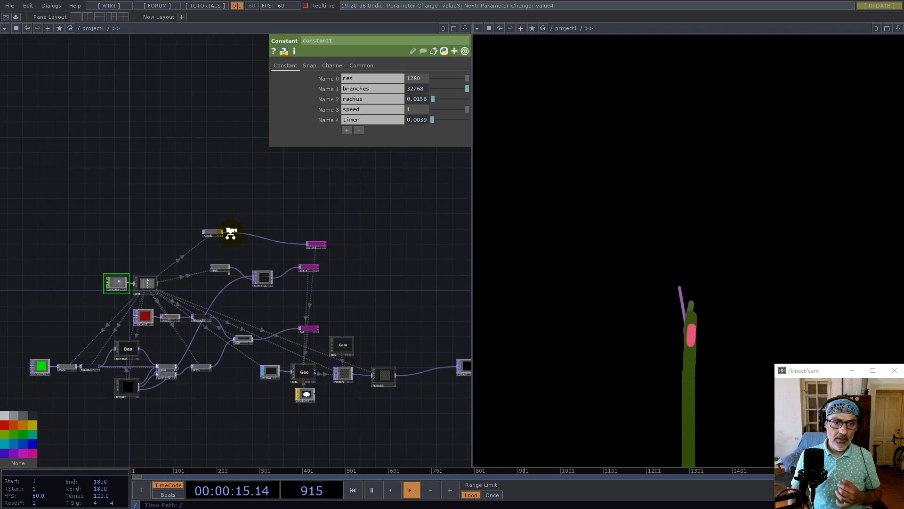
{"action": "scroll", "coordinate": [123, 176], "scroll_direction": "up", "scroll_amount": 8}
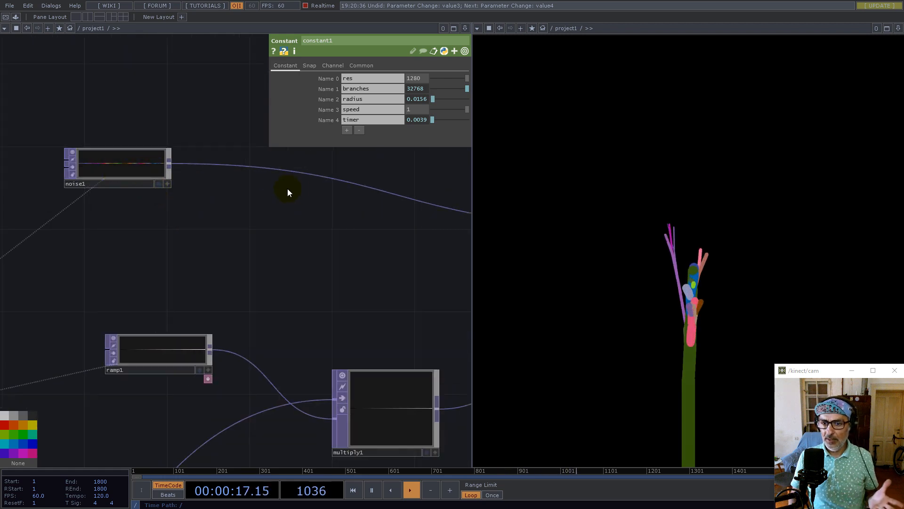
{"action": "scroll", "coordinate": [350, 262], "scroll_direction": "down", "scroll_amount": 5}
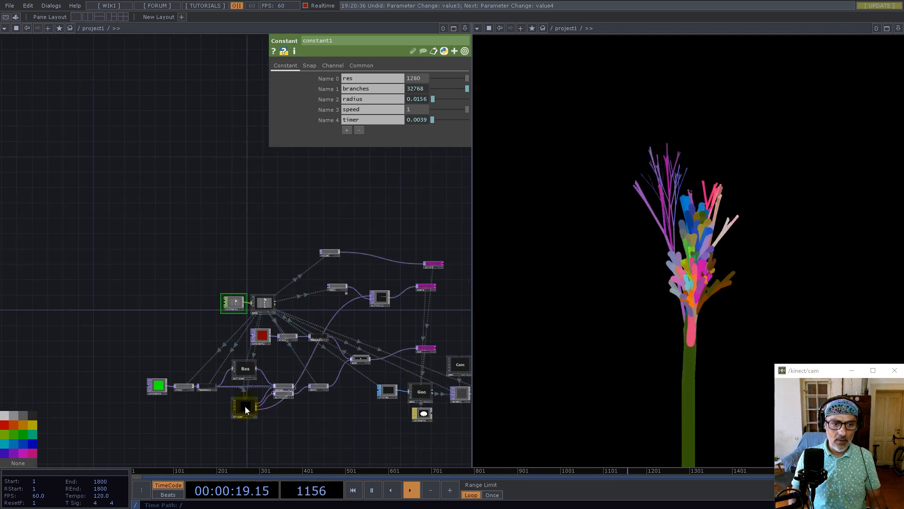
{"action": "scroll", "coordinate": [245, 406], "scroll_direction": "up", "scroll_amount": 5}
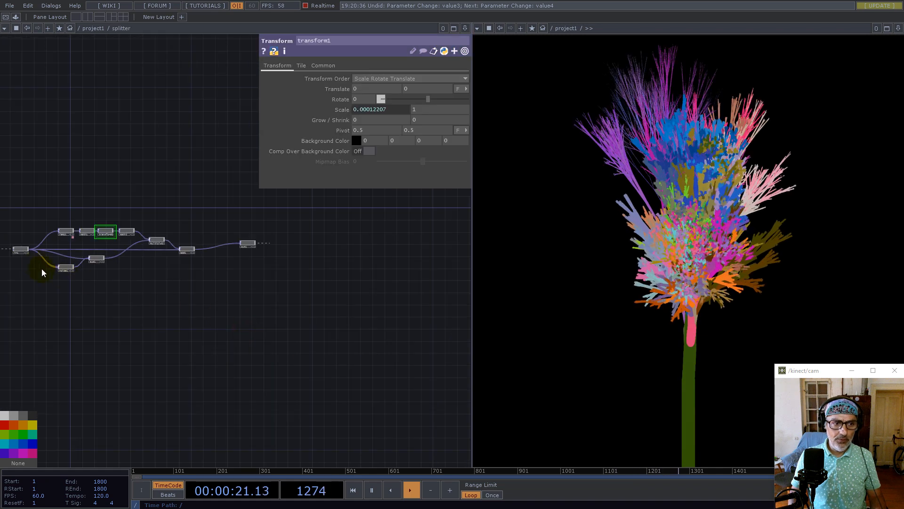
{"action": "left_click", "coordinate": [188, 327]}
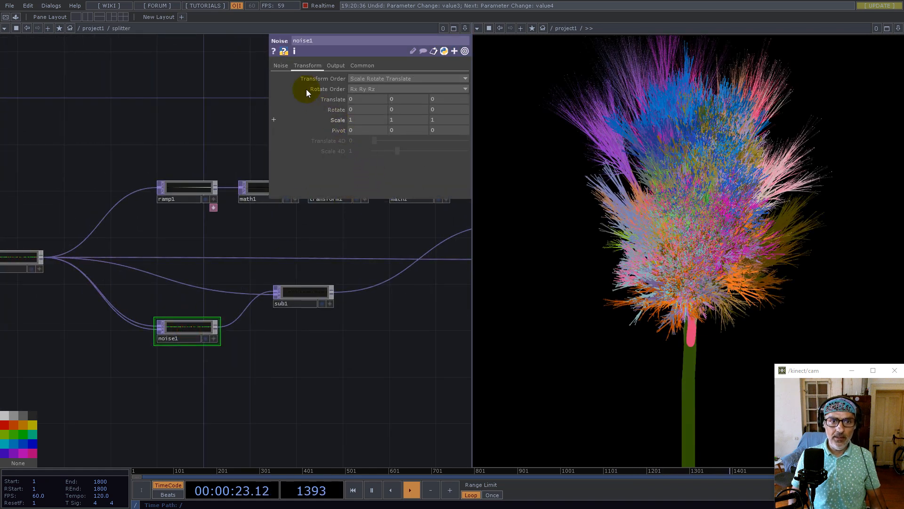
{"action": "left_click", "coordinate": [282, 66]}
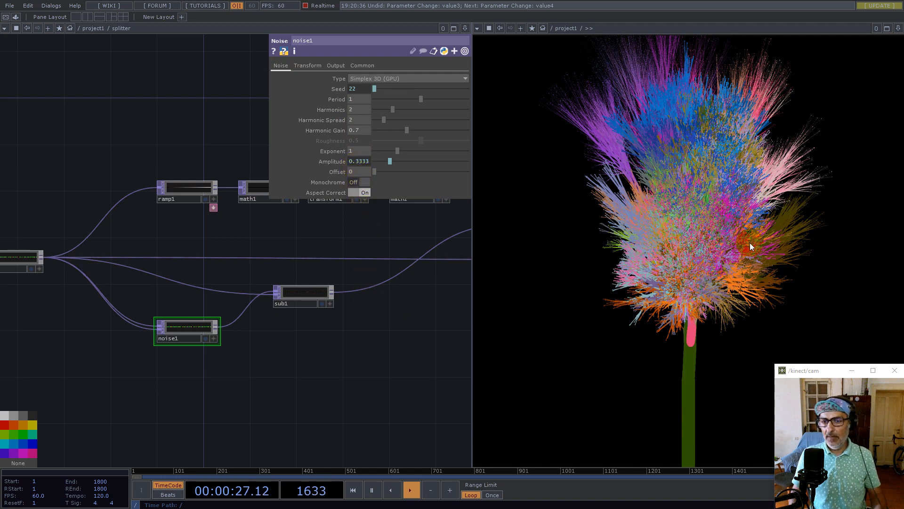
- Return to the project1 network and set the branches expression in constant1 to 2**8
{"action": "scroll", "coordinate": [207, 323], "scroll_direction": "down", "scroll_amount": 10}
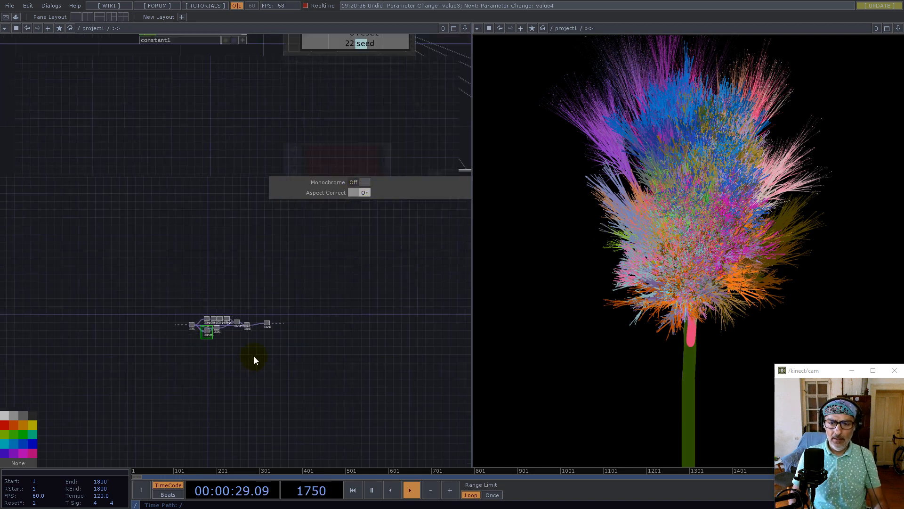
{"action": "scroll", "coordinate": [244, 364], "scroll_direction": "down", "scroll_amount": 3}
{"action": "left_click_drag", "start_coordinate": [212, 254], "coordinate": [136, 301]}
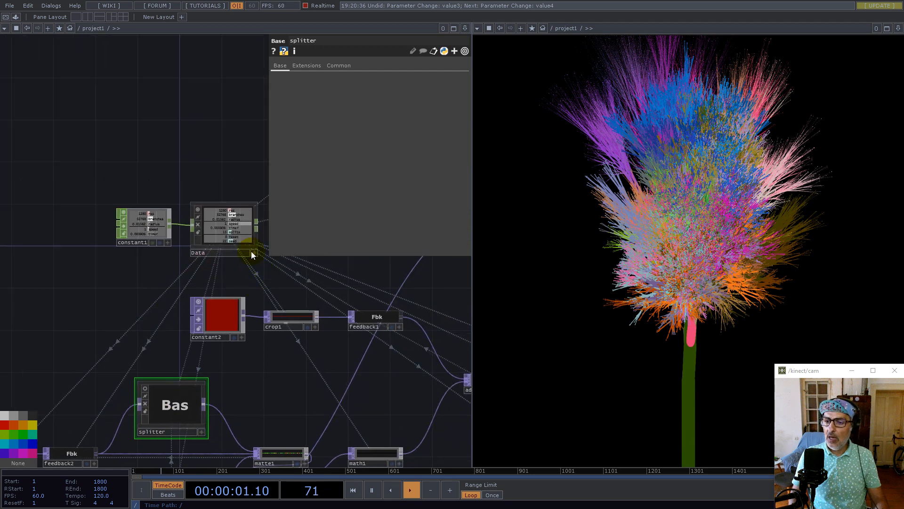
{"action": "scroll", "coordinate": [132, 236], "scroll_direction": "up", "scroll_amount": 1}
{"action": "scroll", "coordinate": [132, 236], "scroll_direction": "up", "scroll_amount": 2}
{"action": "left_click", "coordinate": [142, 233]}
{"action": "scroll", "coordinate": [129, 290], "scroll_direction": "down", "scroll_amount": 3}
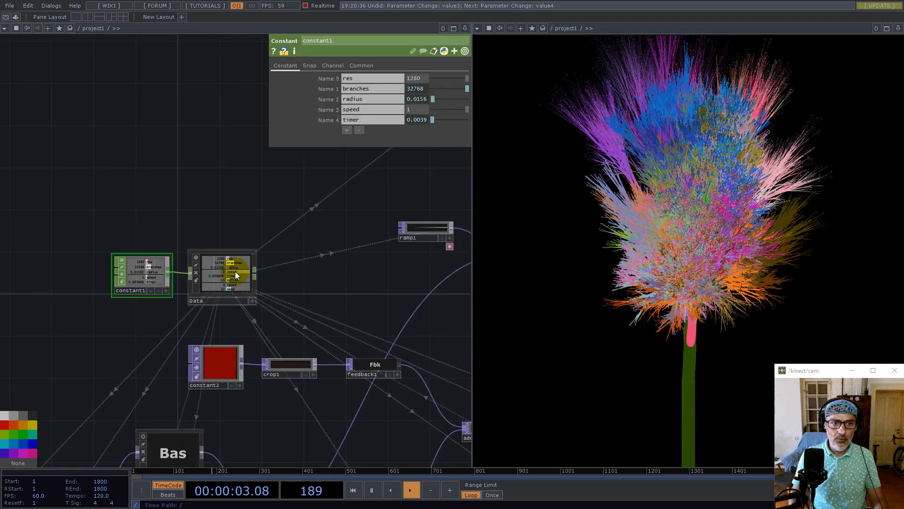
{"action": "left_click", "coordinate": [254, 222]}
{"action": "left_click", "coordinate": [139, 271]}
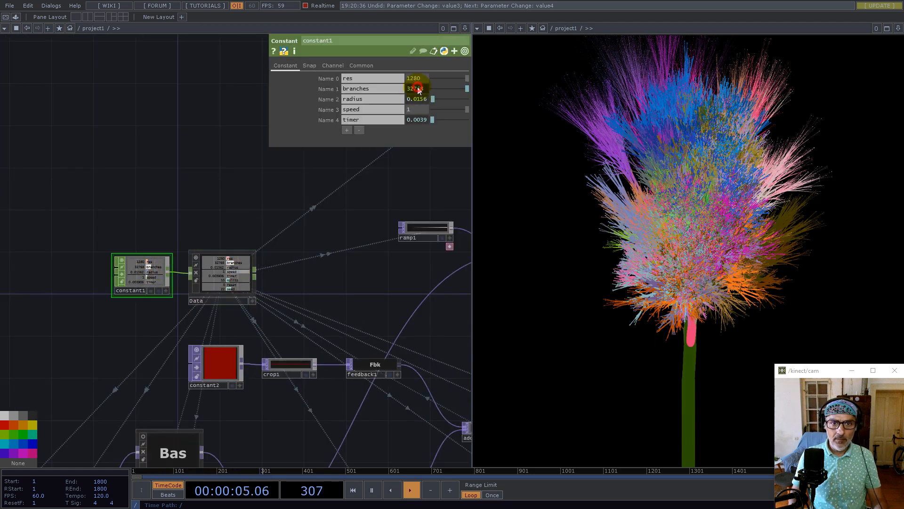
{"action": "left_click", "coordinate": [414, 88]}
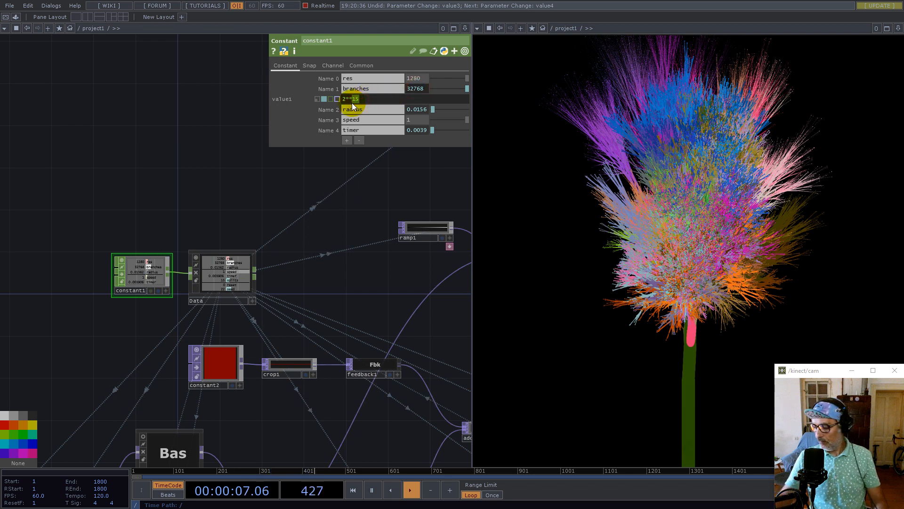
{"action": "key", "text": "BackSpace"}
{"action": "key", "text": "BackSpace"}
{"action": "type", "text": "8"}
{"action": "key", "text": "Return"}
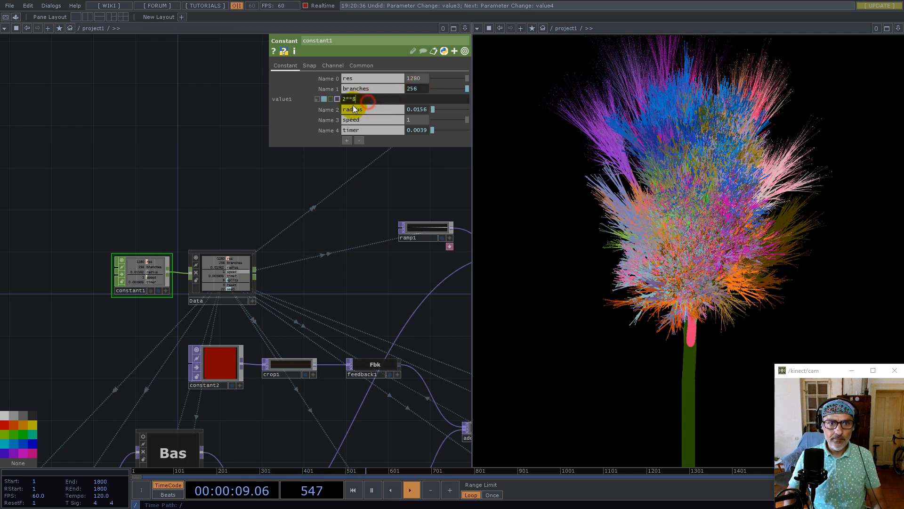
- Set the branches expression in constant1 to 2**10
{"action": "type", "text": "10"}
{"action": "key", "text": "Return"}
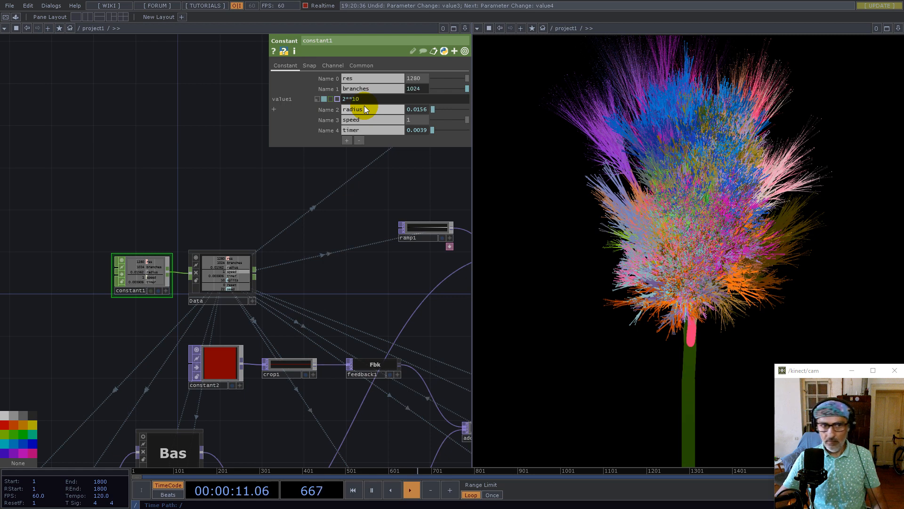
{"action": "left_click", "coordinate": [222, 181]}
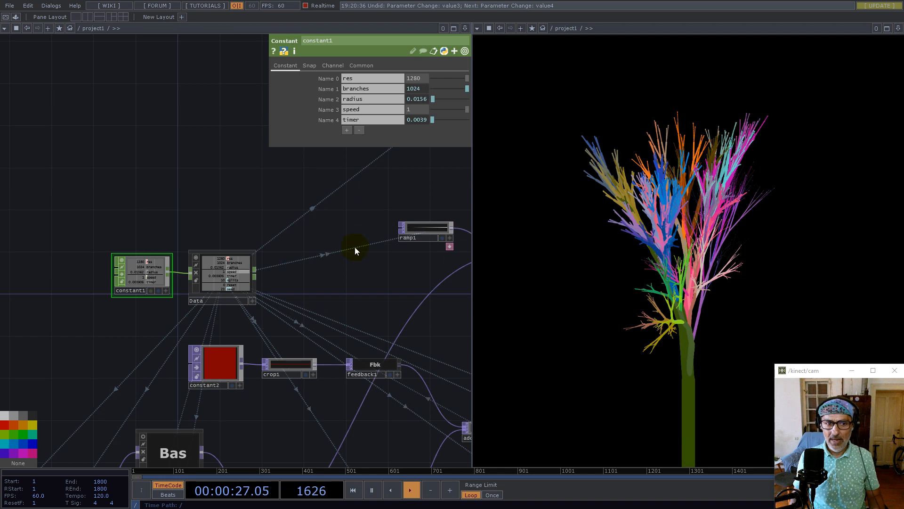
- Inside the trigger component, move limit1 to just below add2 and function1, and return to the project1 network
{"action": "scroll", "coordinate": [180, 238], "scroll_direction": "down", "scroll_amount": 3}
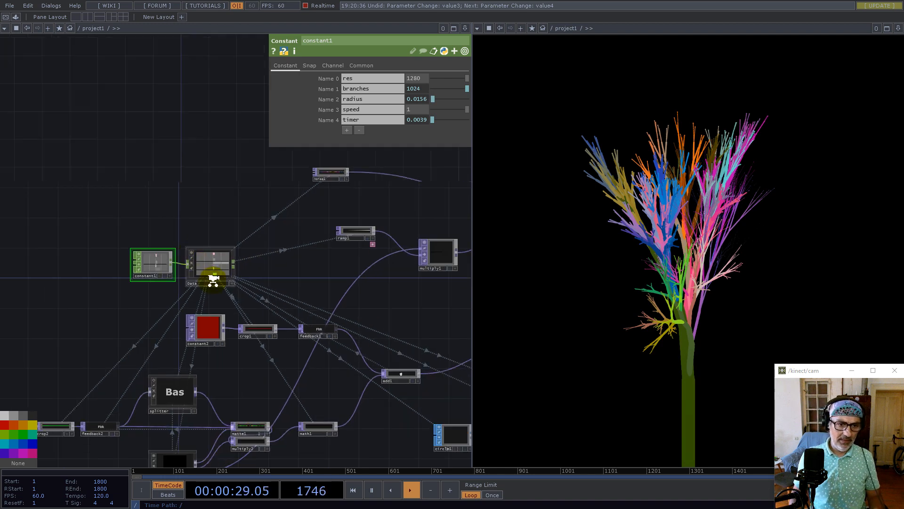
{"action": "scroll", "coordinate": [213, 281], "scroll_direction": "down", "scroll_amount": 3}
{"action": "scroll", "coordinate": [199, 382], "scroll_direction": "up", "scroll_amount": 4}
{"action": "left_click", "coordinate": [193, 373]}
{"action": "key", "text": "i"}
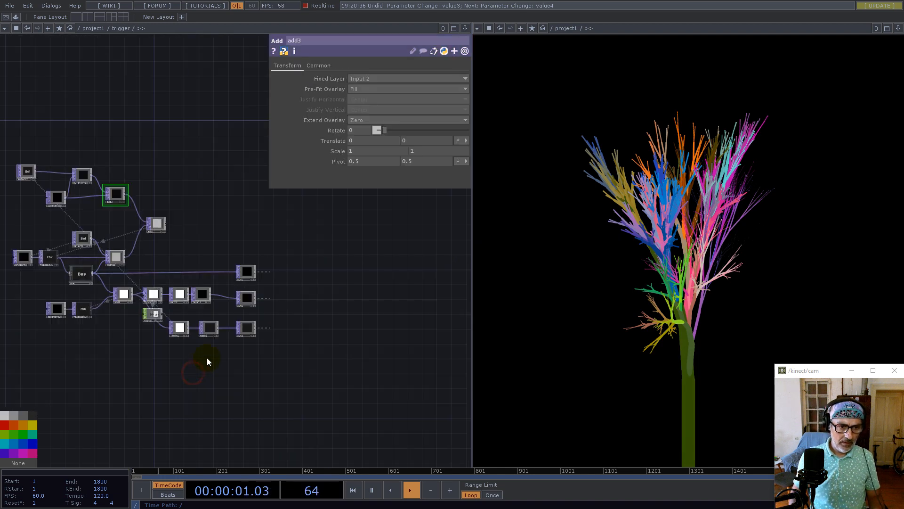
{"action": "scroll", "coordinate": [125, 317], "scroll_direction": "up", "scroll_amount": 4}
{"action": "left_click_drag", "start_coordinate": [233, 337], "coordinate": [283, 339]}
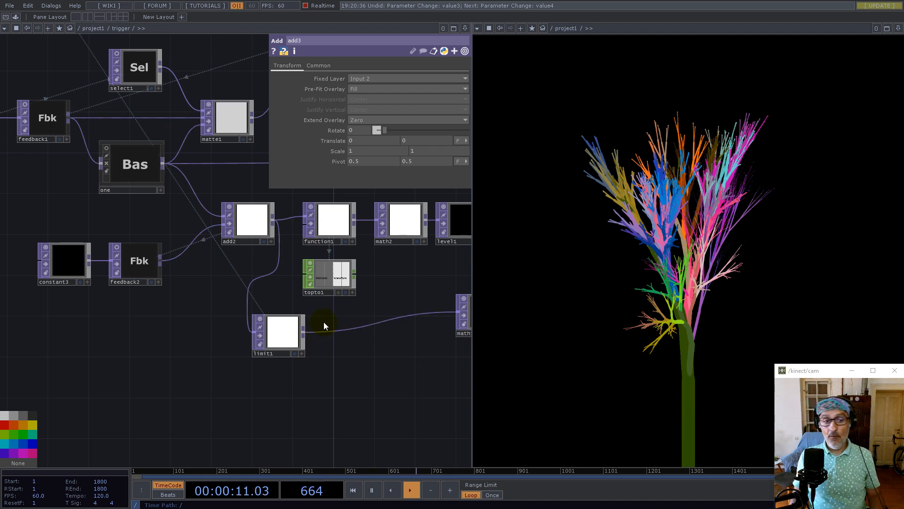
{"action": "scroll", "coordinate": [258, 329], "scroll_direction": "down", "scroll_amount": 10}
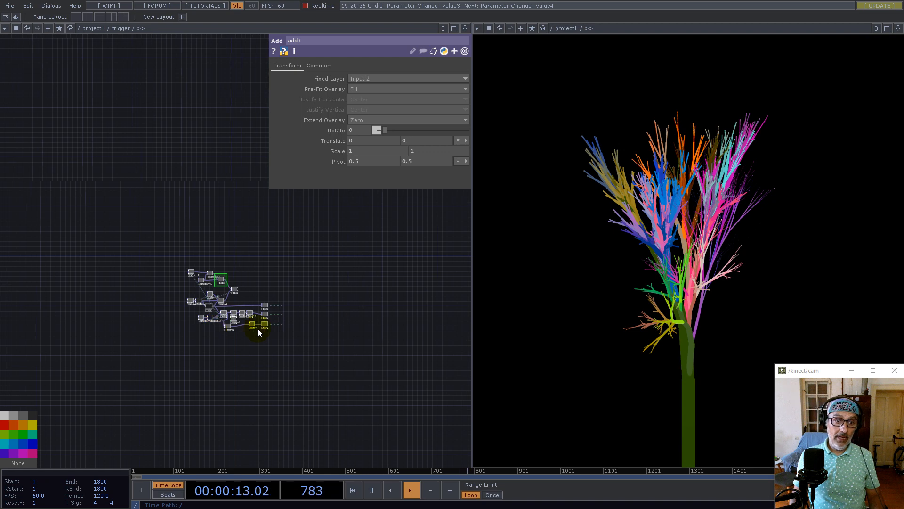
{"action": "key", "text": "u"}
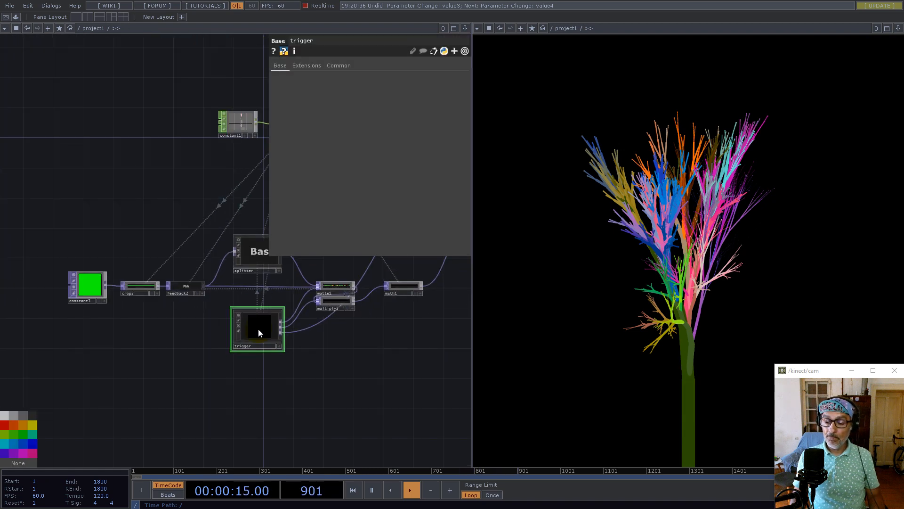